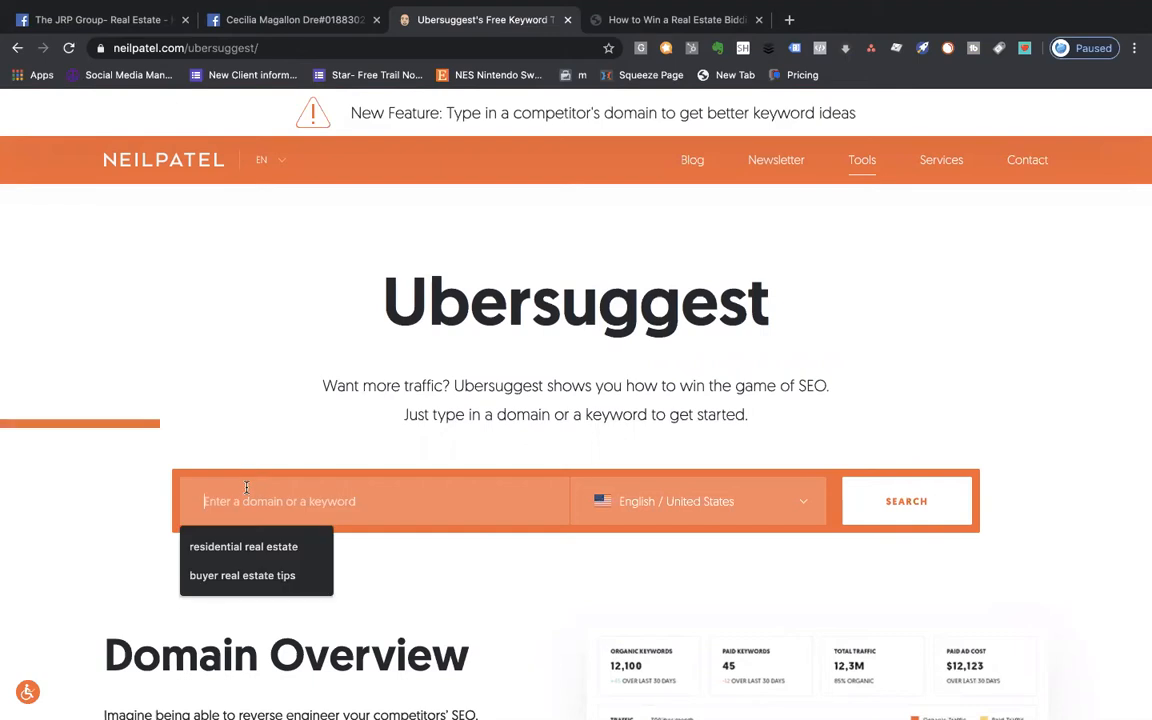
- Search Ubersuggest for 'buyer real estate tips' and view its Content Ideas
{"action": "left_click", "coordinate": [236, 576]}
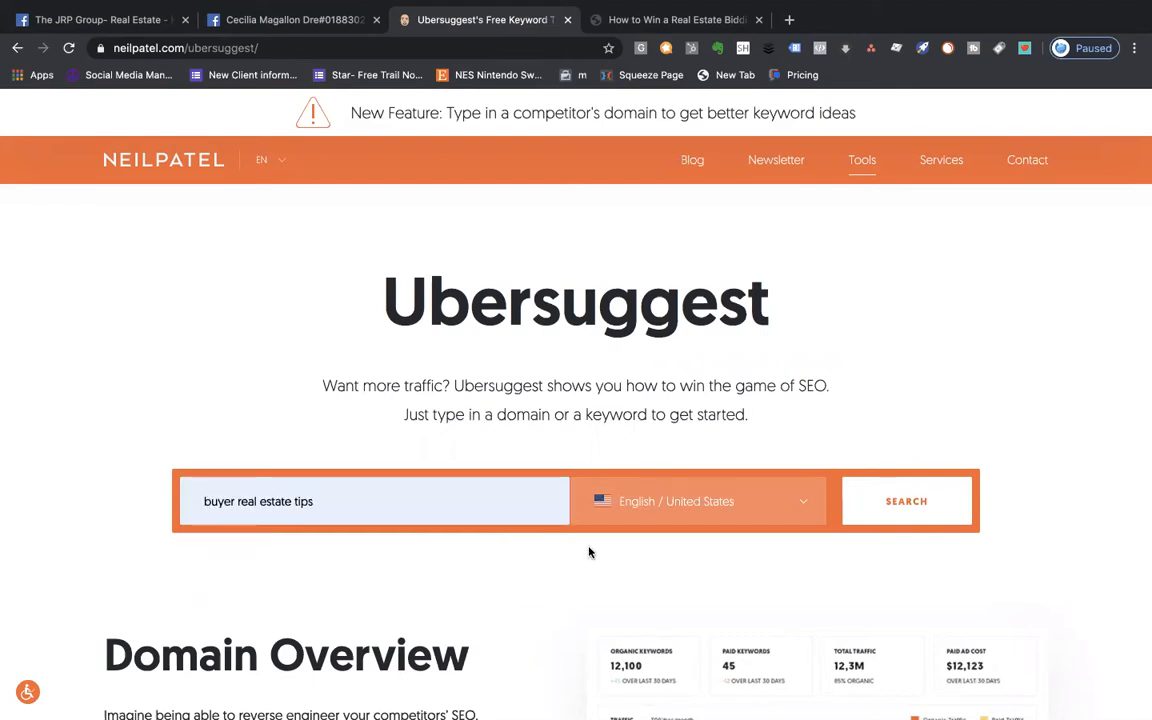
{"action": "left_click", "coordinate": [931, 526]}
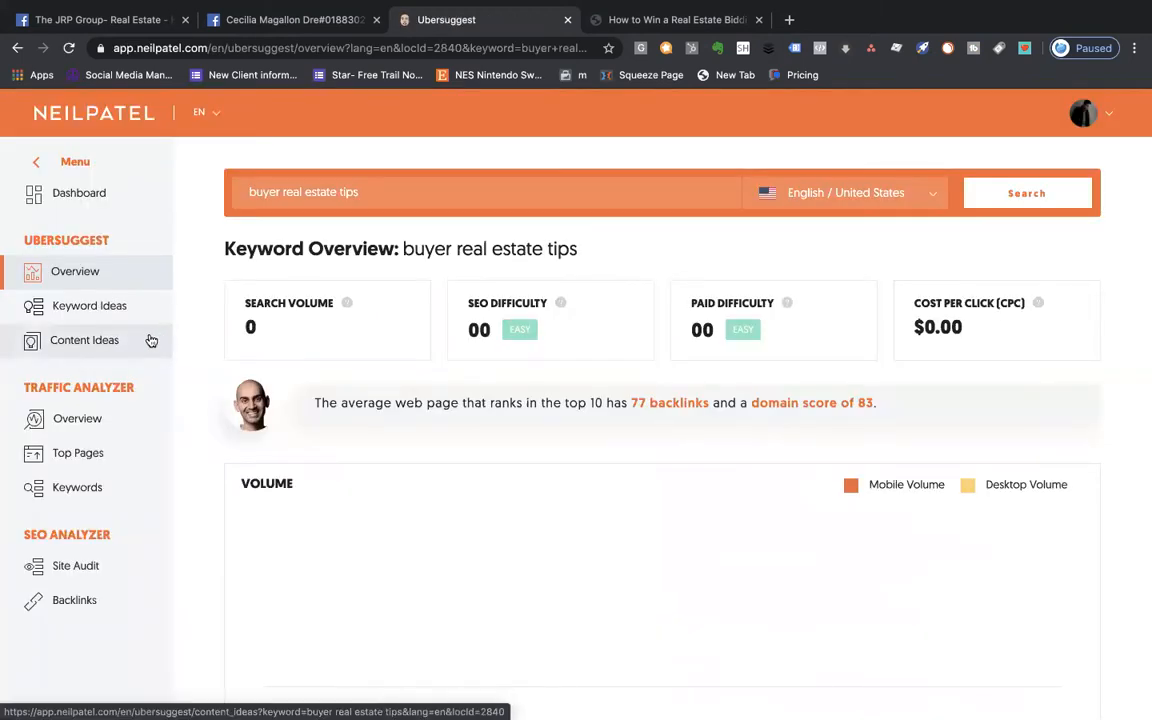
{"action": "left_click", "coordinate": [80, 334]}
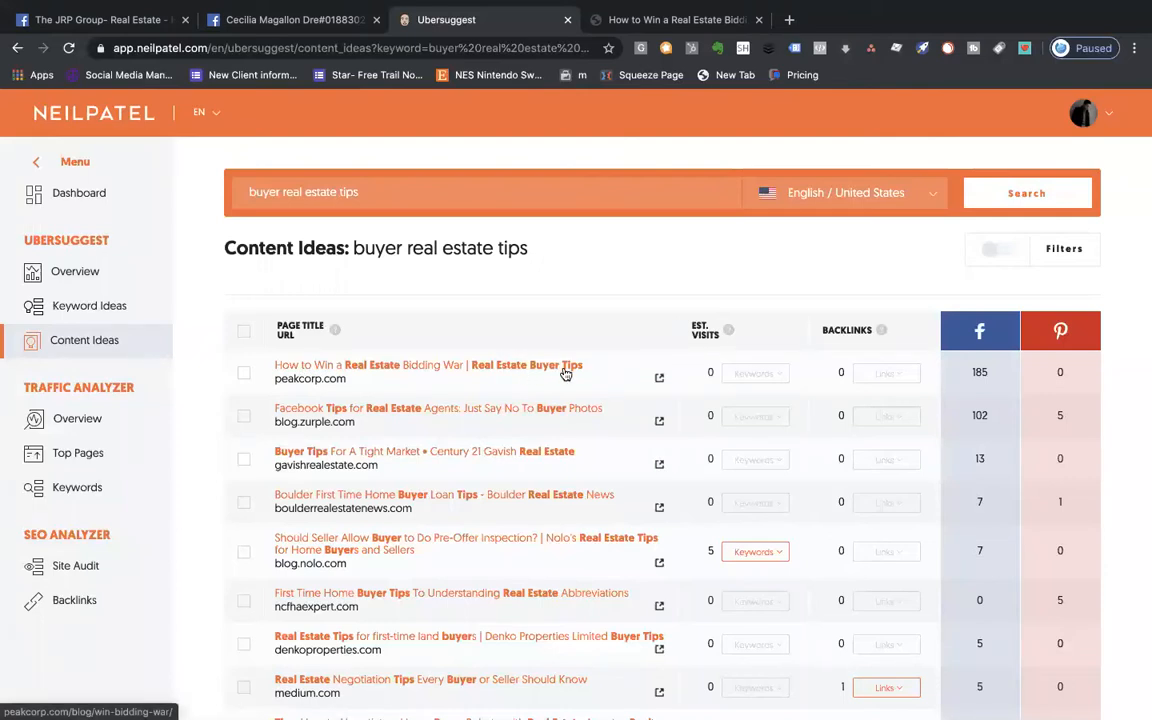
- Open the top-ranked peakcorp.com bidding war article in a new tab
{"action": "right_click", "coordinate": [659, 384]}
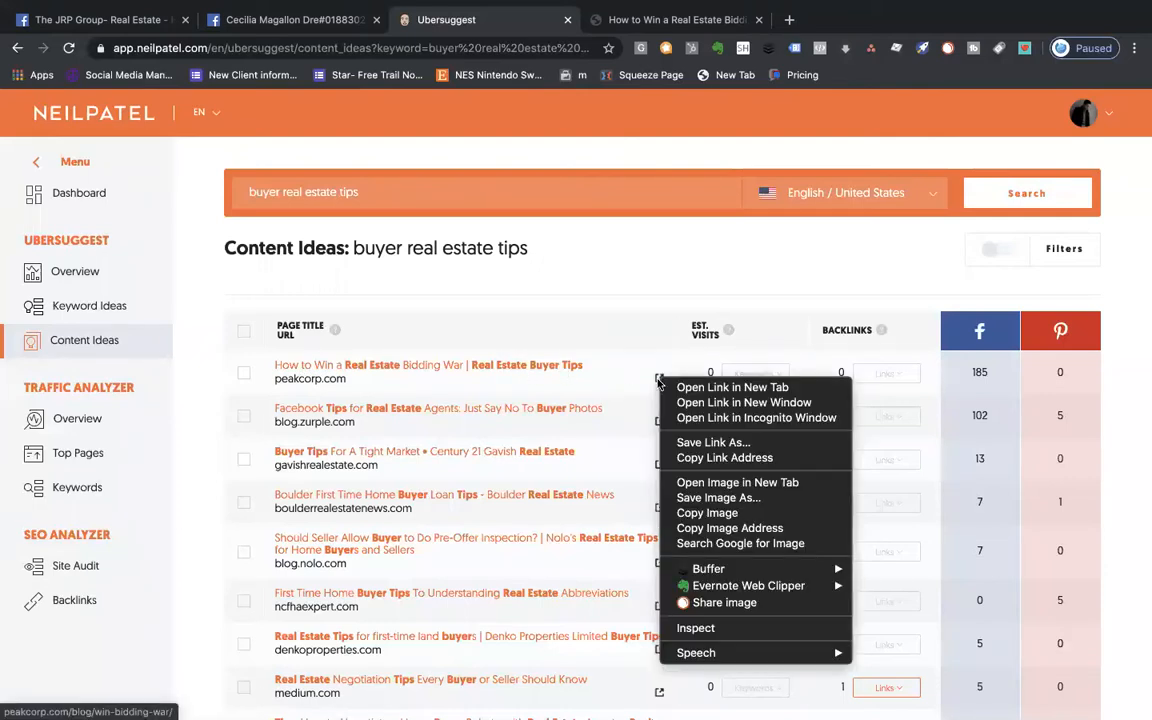
{"action": "left_click", "coordinate": [705, 392]}
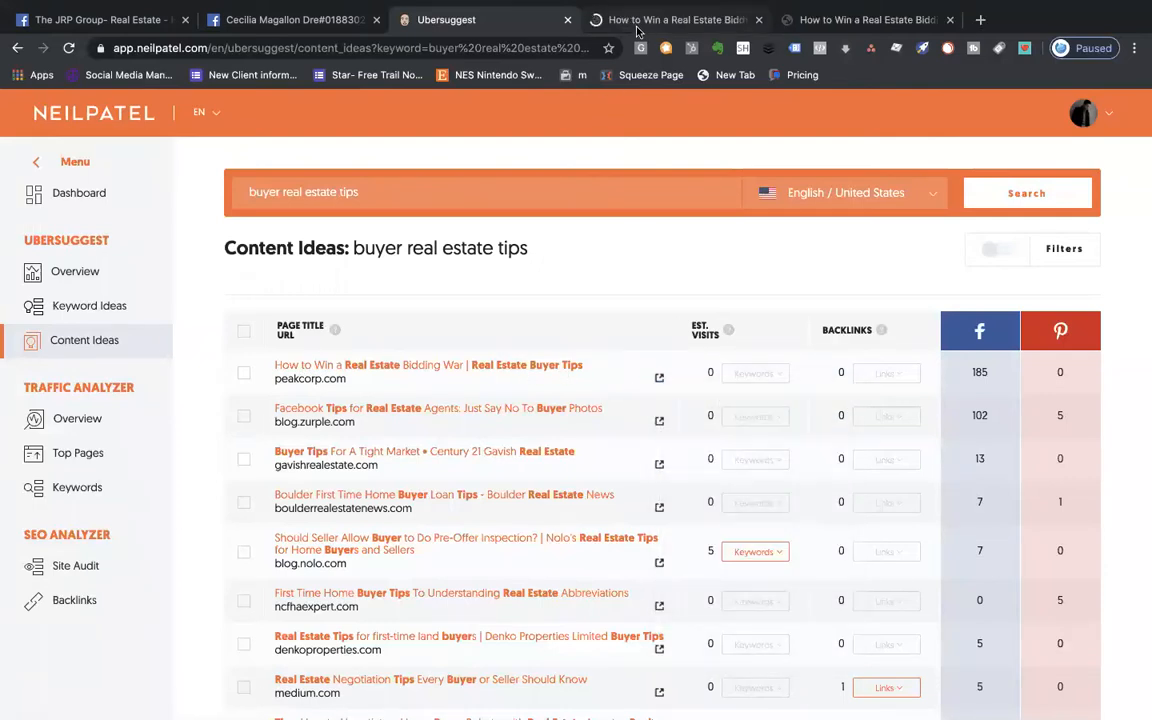
{"action": "left_click", "coordinate": [637, 28]}
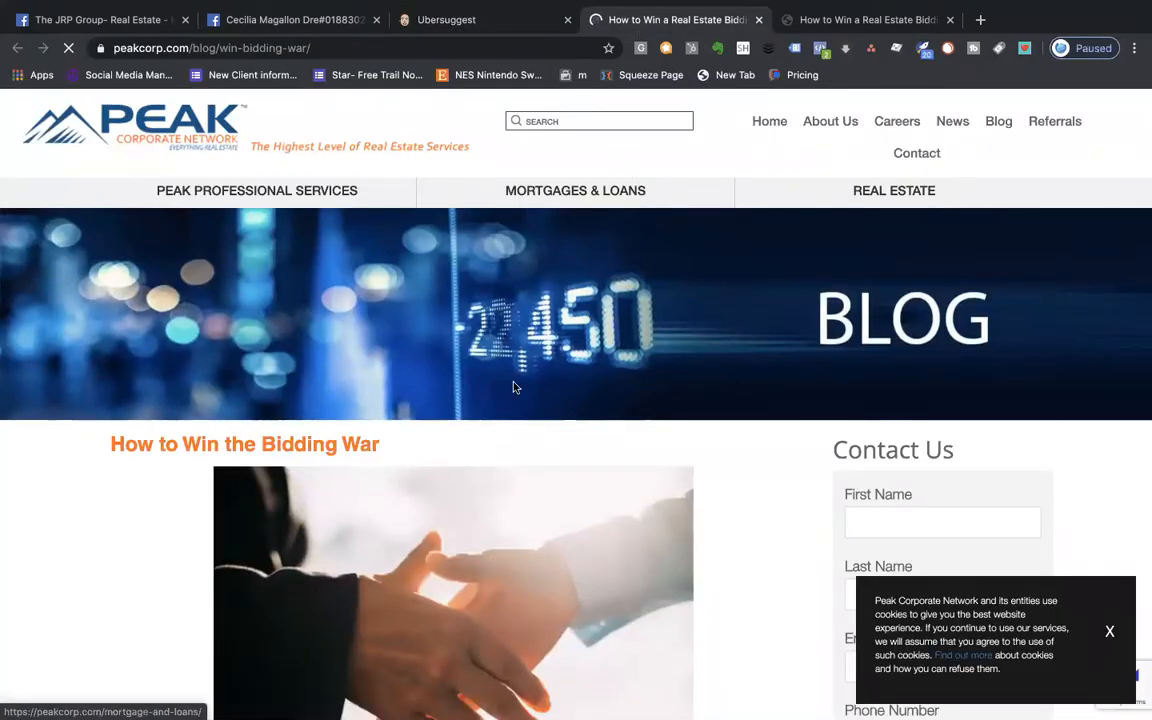
- Select the article's first two introductory paragraphs
{"action": "scroll", "coordinate": [514, 380], "scroll_direction": "down", "scroll_amount": 6}
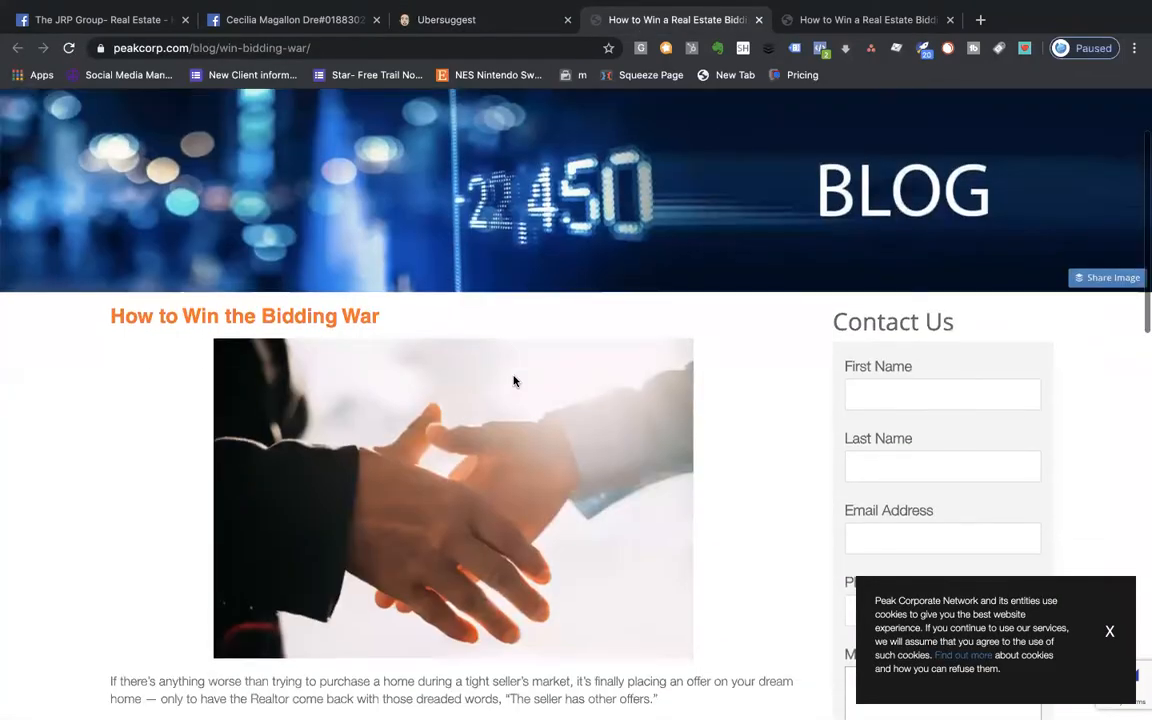
{"action": "scroll", "coordinate": [514, 380], "scroll_direction": "up", "scroll_amount": 7}
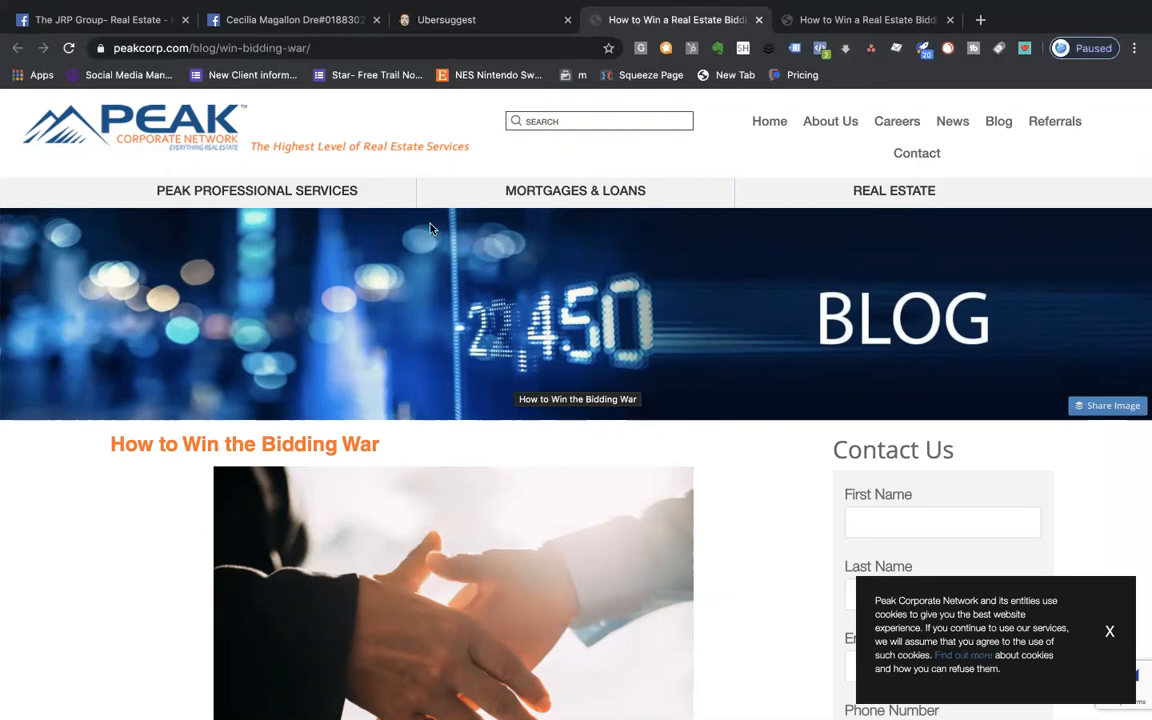
{"action": "scroll", "coordinate": [430, 229], "scroll_direction": "down", "scroll_amount": 5}
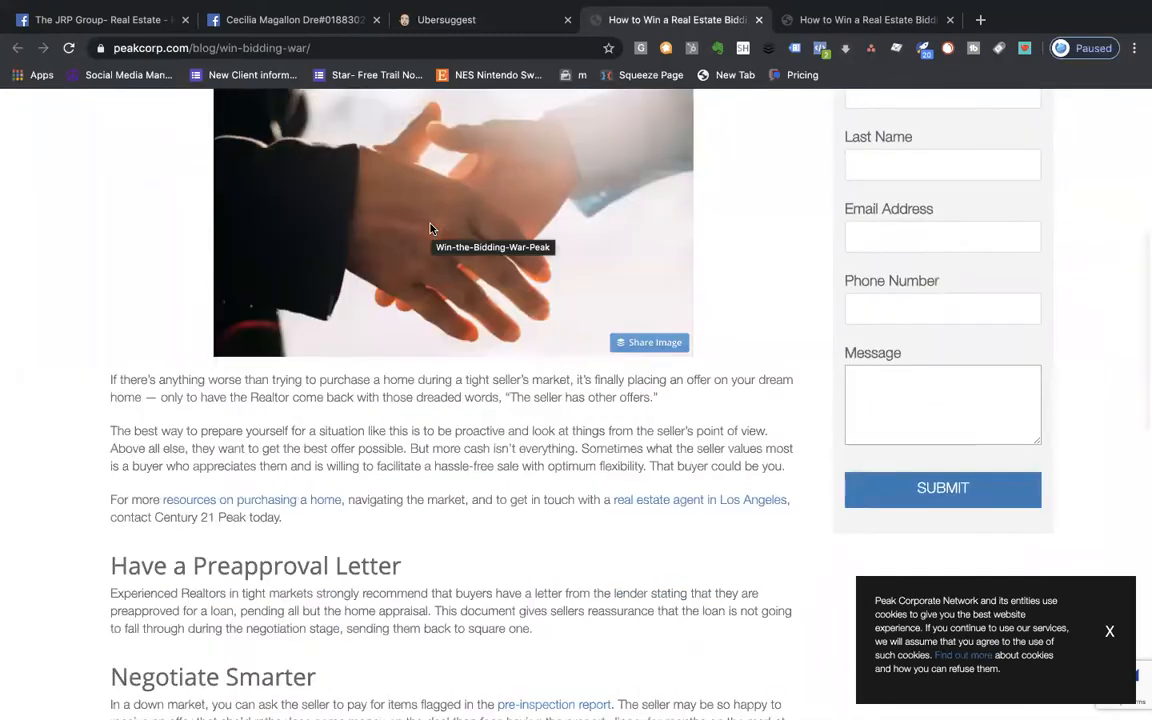
{"action": "scroll", "coordinate": [430, 229], "scroll_direction": "up", "scroll_amount": 5}
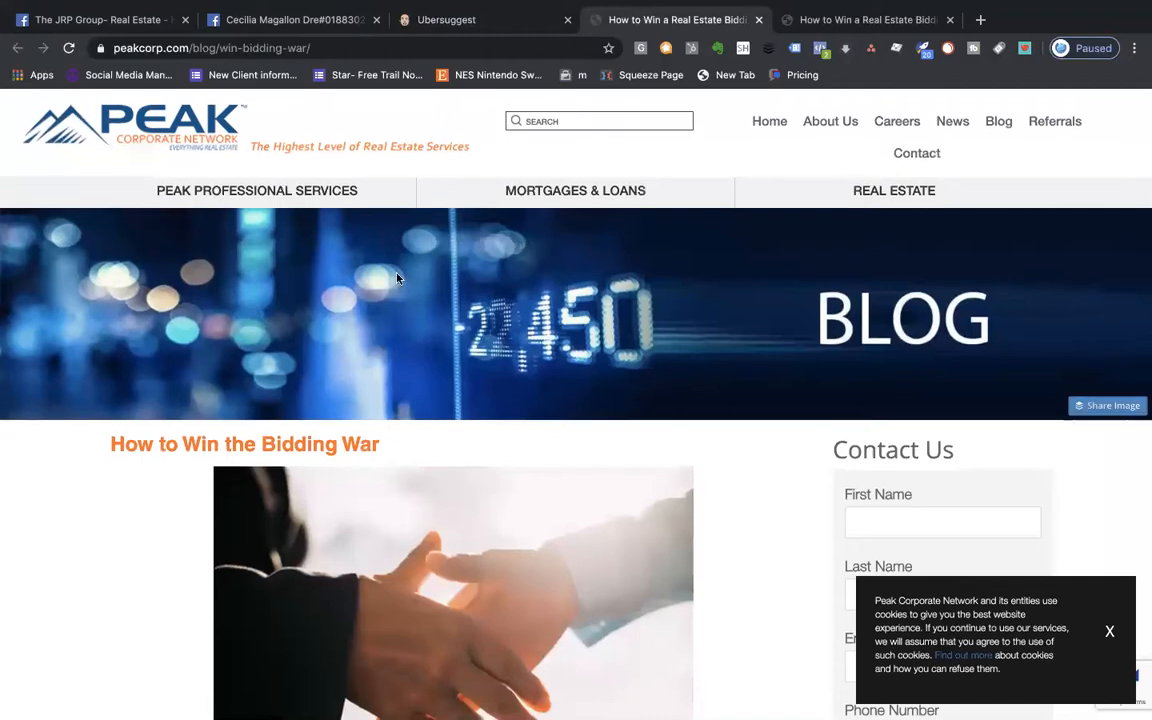
{"action": "scroll", "coordinate": [397, 278], "scroll_direction": "down", "scroll_amount": 1}
{"action": "scroll", "coordinate": [397, 278], "scroll_direction": "down", "scroll_amount": 5}
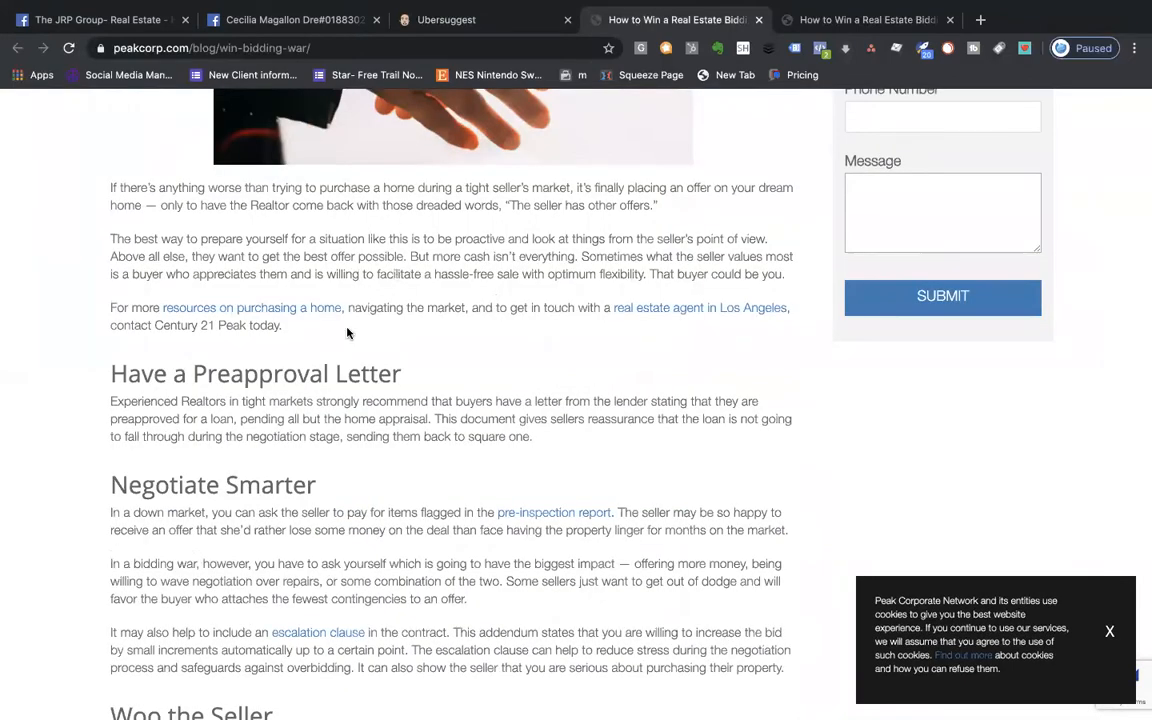
{"action": "scroll", "coordinate": [347, 333], "scroll_direction": "up", "scroll_amount": 4}
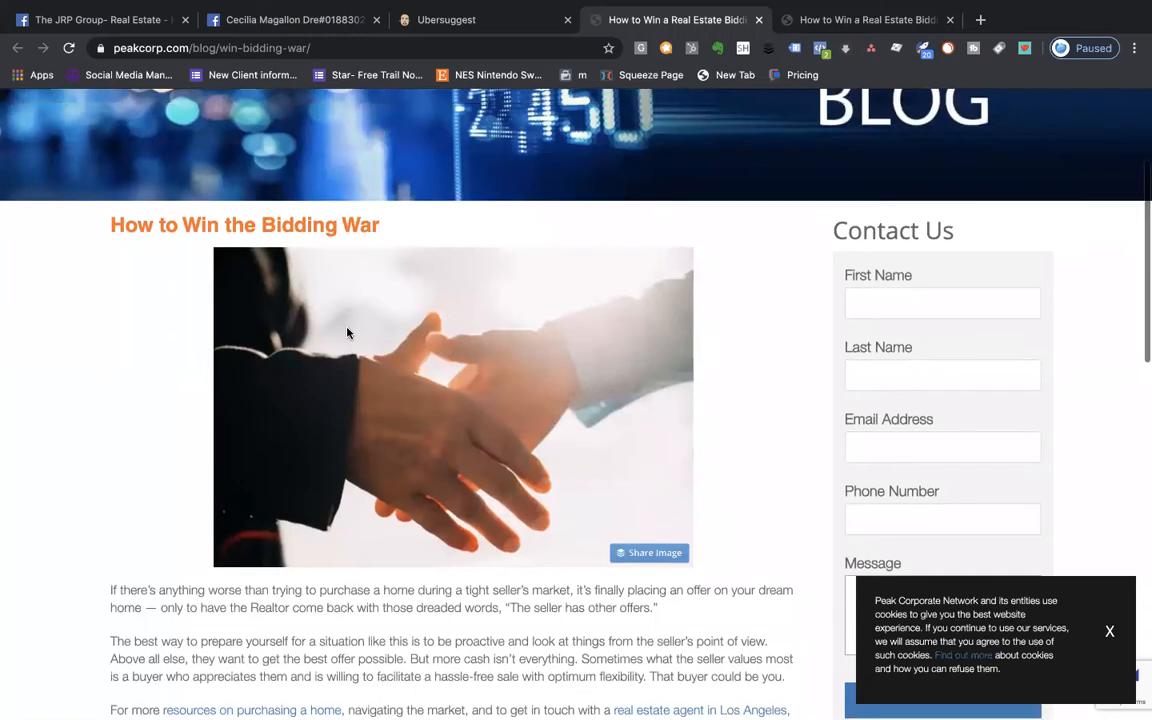
{"action": "scroll", "coordinate": [129, 563], "scroll_direction": "down", "scroll_amount": 1}
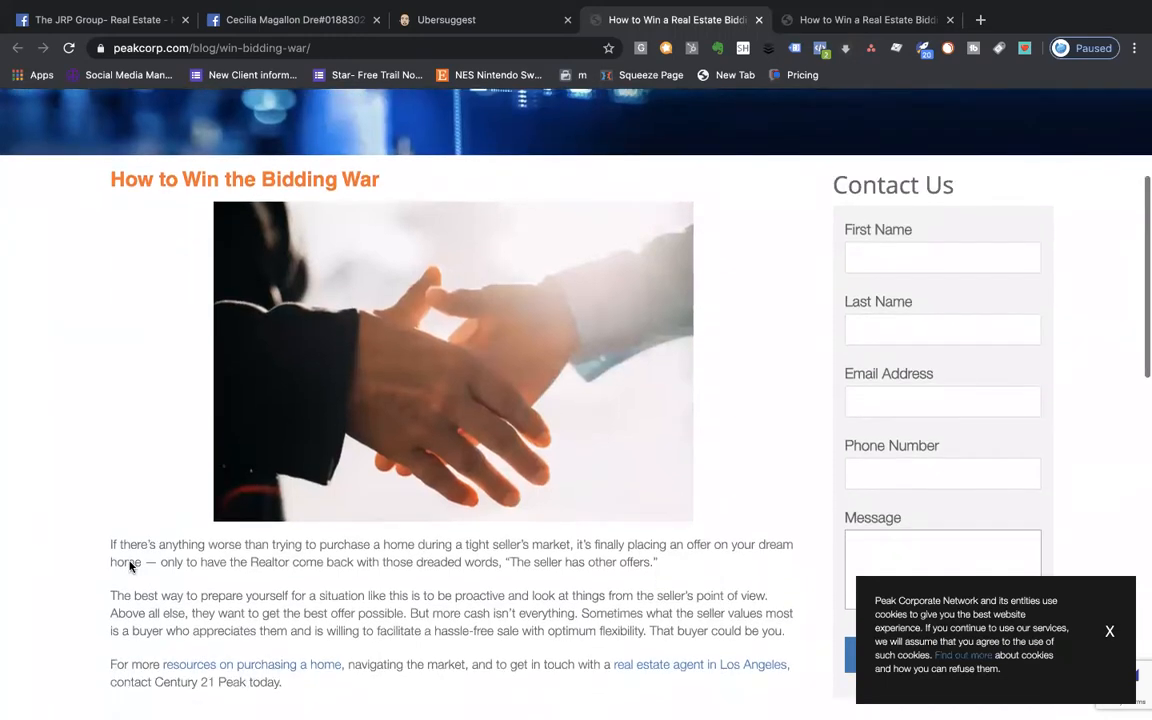
{"action": "left_click_drag", "start_coordinate": [107, 546], "coordinate": [790, 630]}
{"action": "key", "text": "ctrl+c"}
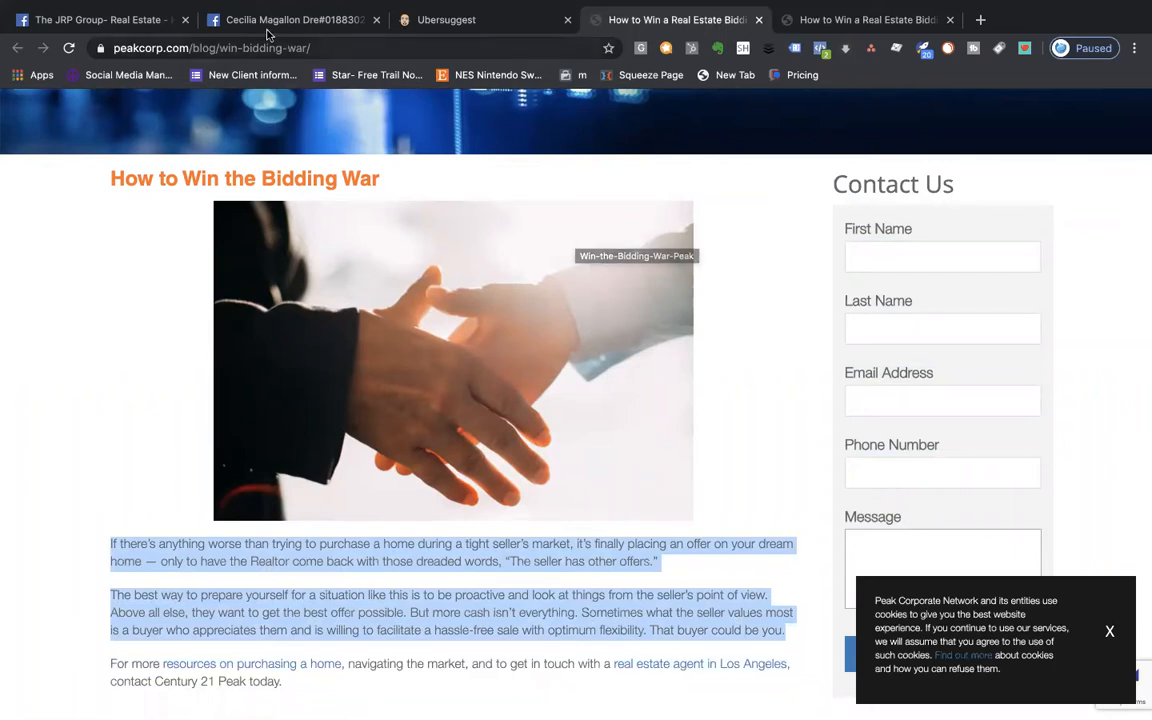
- Start a JRP Group page post with the pasted paragraphs, adding an opening quotation mark
{"action": "left_click", "coordinate": [110, 20]}
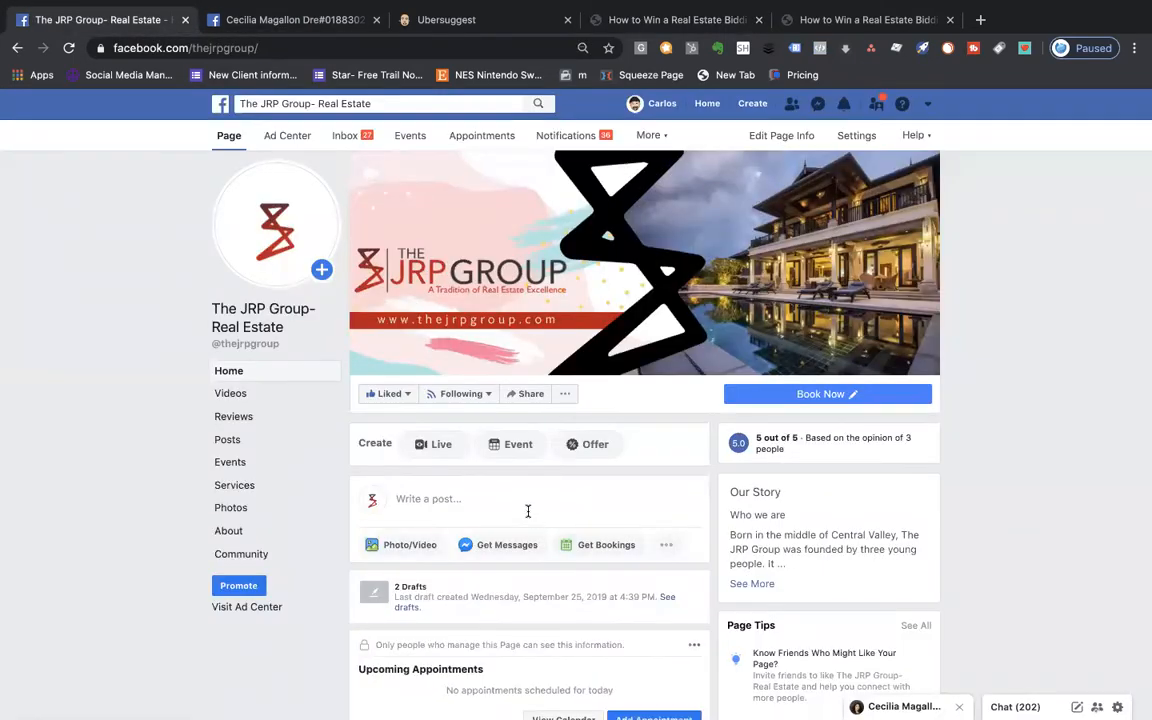
{"action": "left_click", "coordinate": [528, 511]}
{"action": "key", "text": "ctrl+v"}
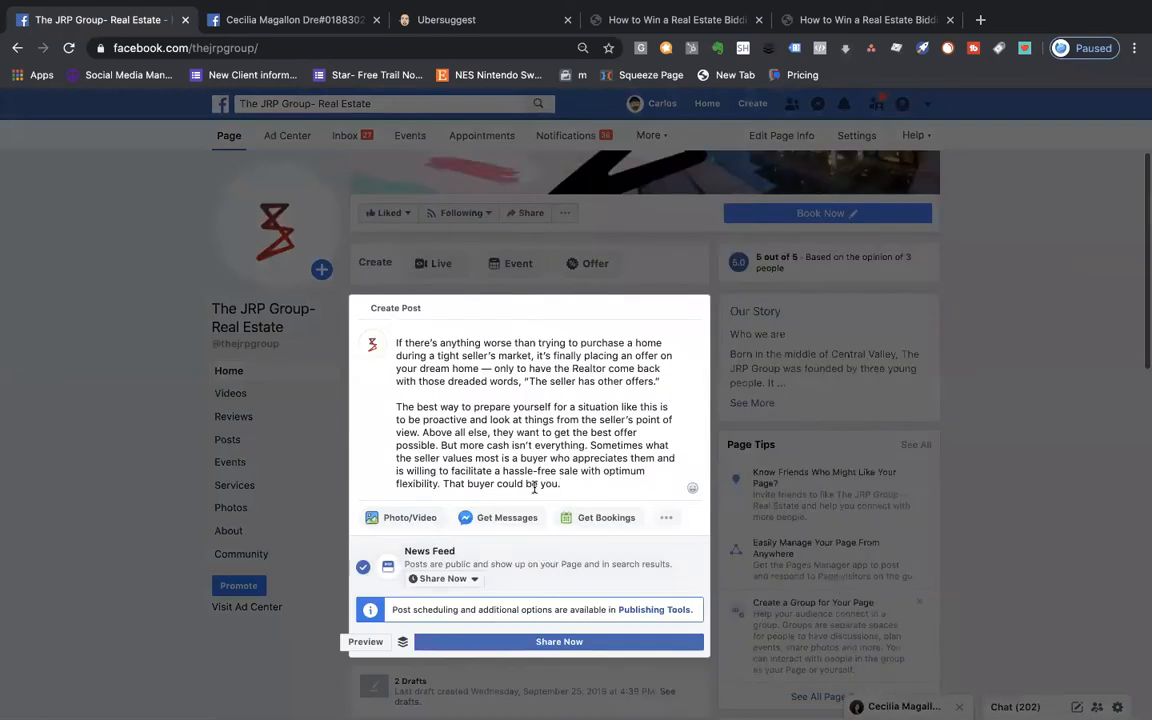
{"action": "left_click", "coordinate": [395, 343]}
{"action": "type", "text": "\""}
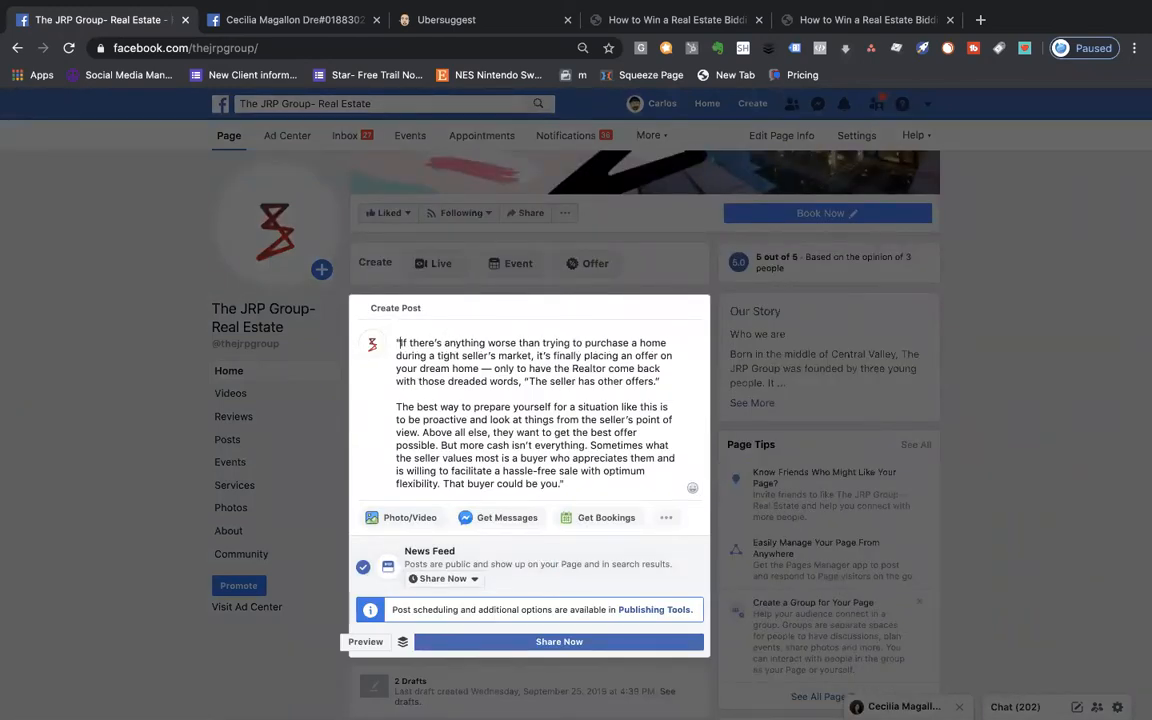
{"action": "left_click", "coordinate": [566, 484]}
{"action": "key", "text": "Return"}
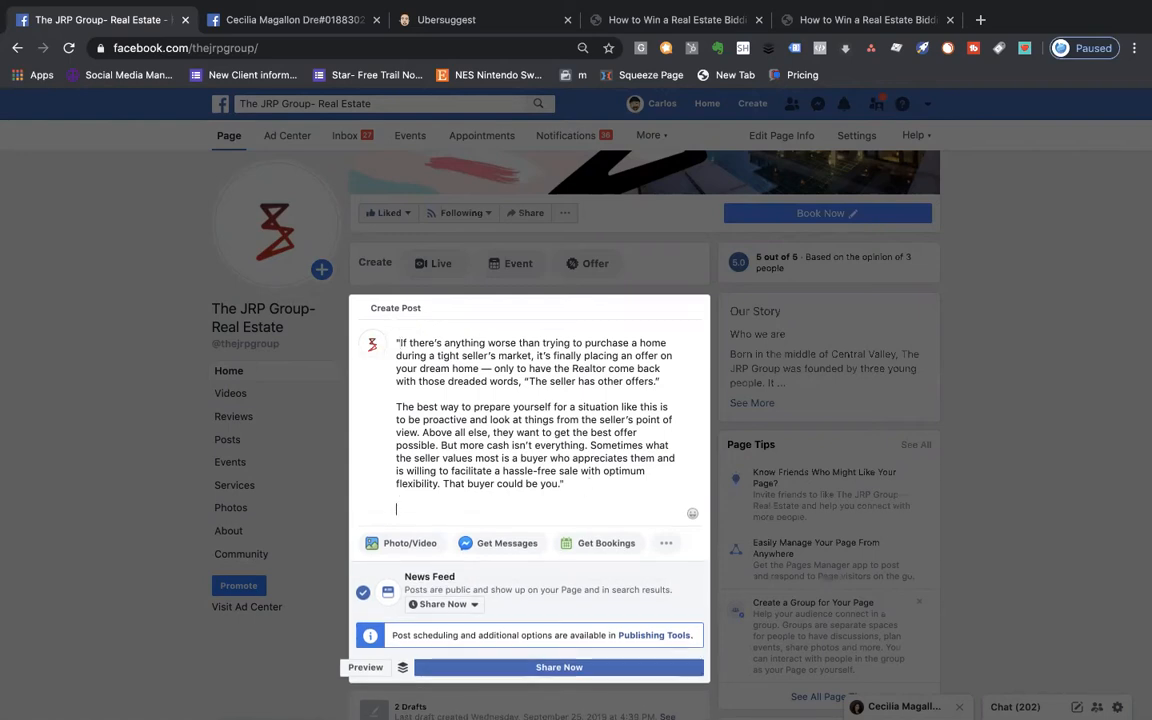
- Copy the article's web address and paste it below the quoted paragraphs
{"action": "left_click", "coordinate": [830, 25]}
{"action": "left_click", "coordinate": [502, 48]}
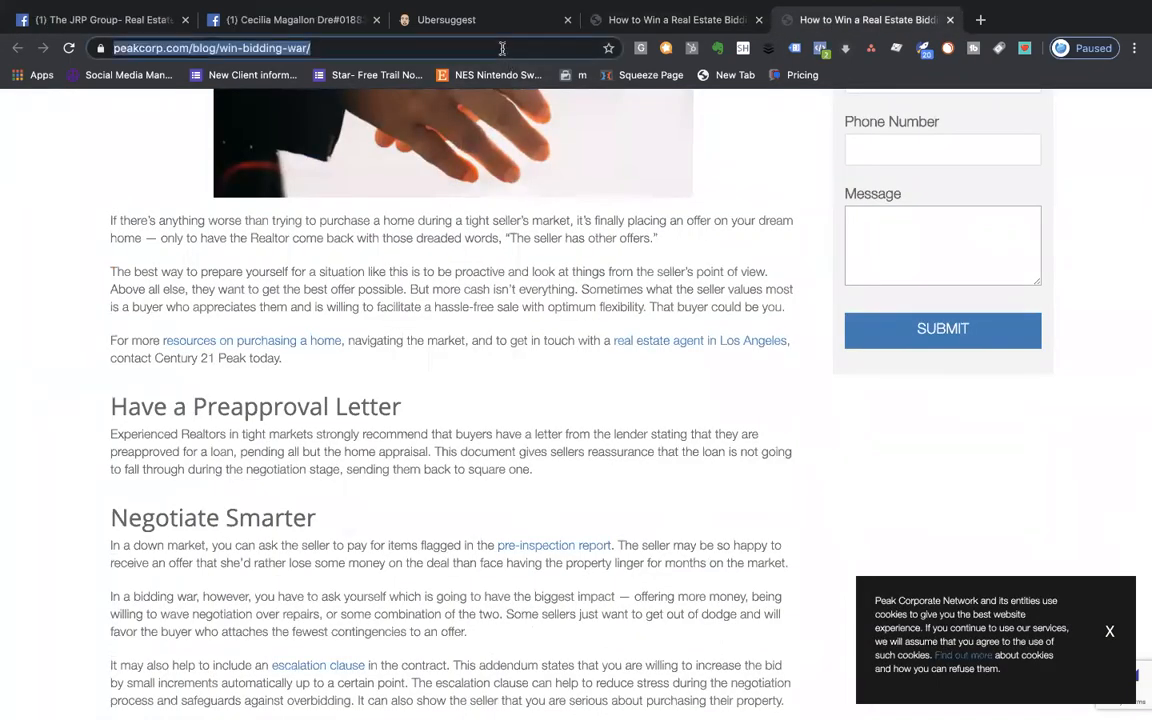
{"action": "key", "text": "ctrl+c"}
{"action": "left_click", "coordinate": [88, 20]}
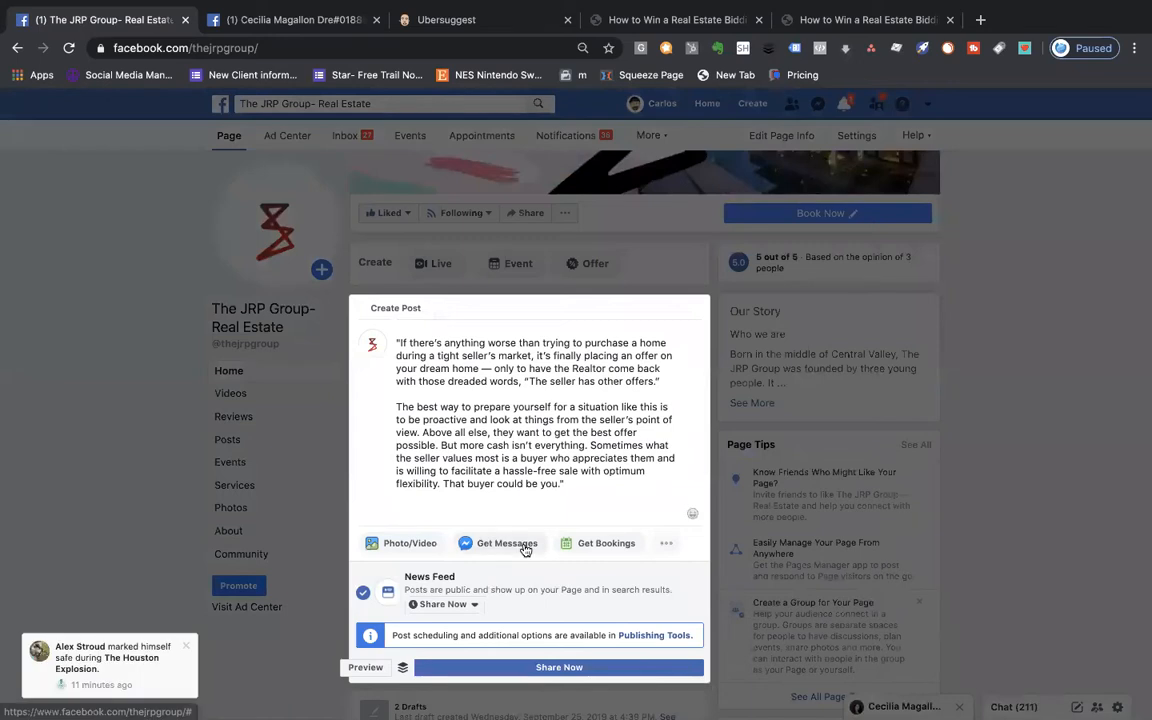
{"action": "key", "text": "ctrl+v"}
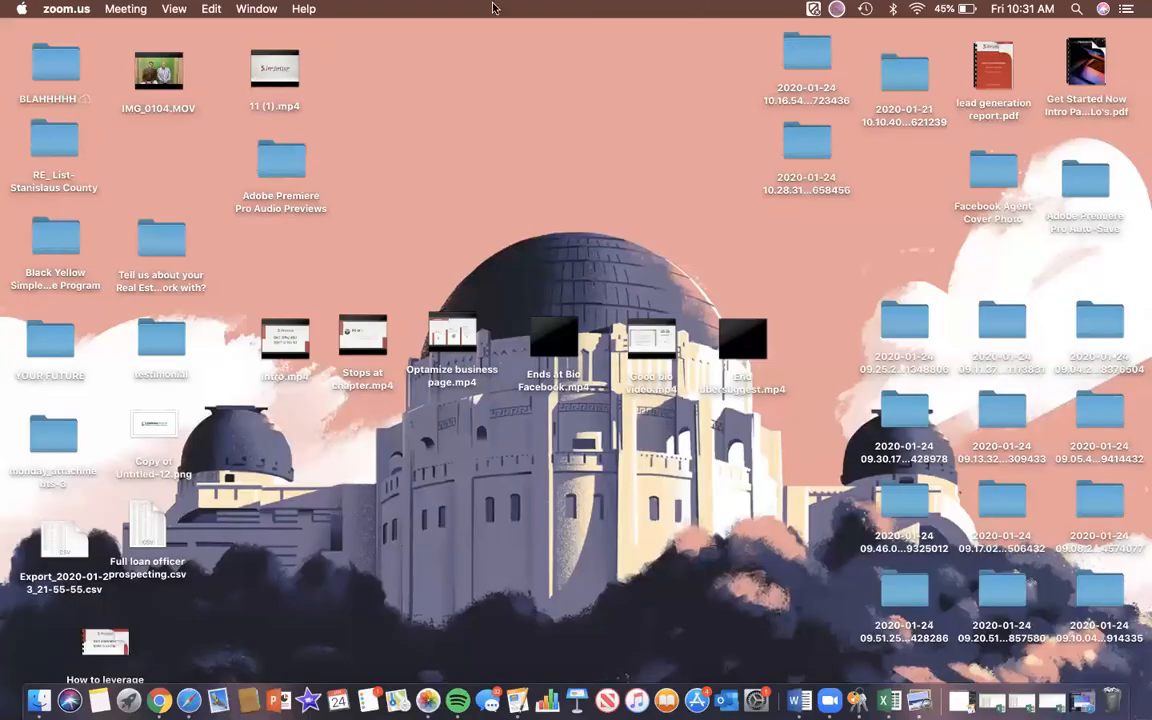
- Bring up Canva in Safari and create a new Facebook Post design
{"action": "left_click", "coordinate": [189, 700]}
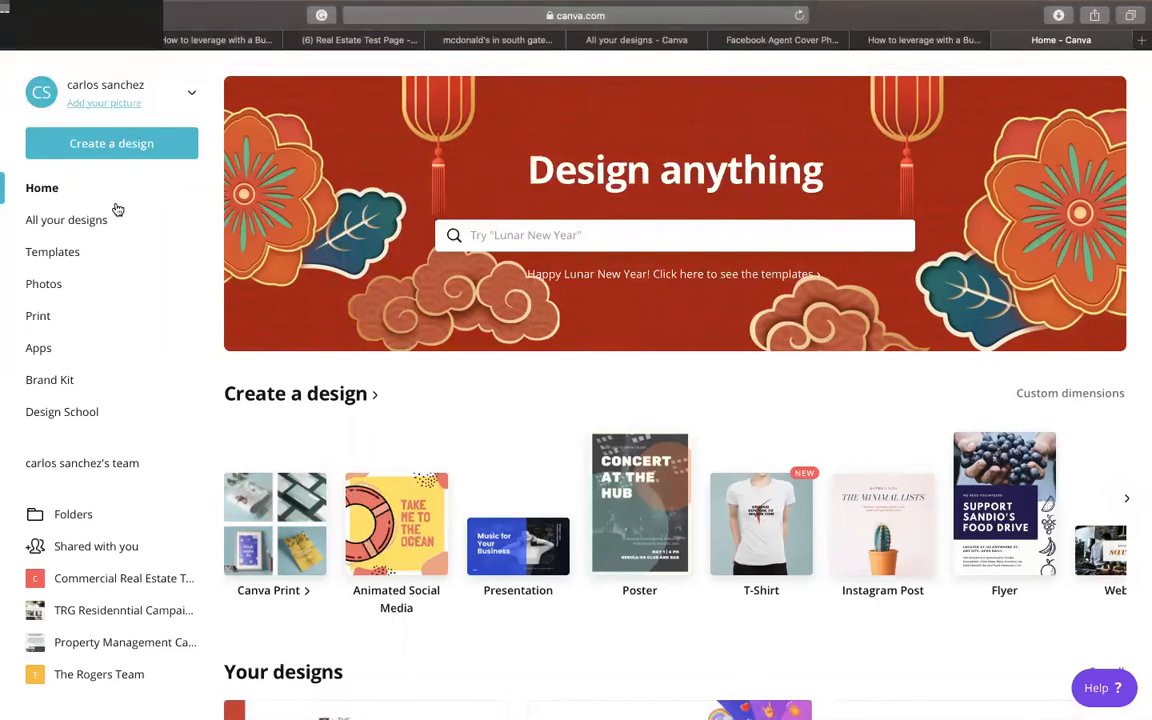
{"action": "left_click", "coordinate": [130, 150]}
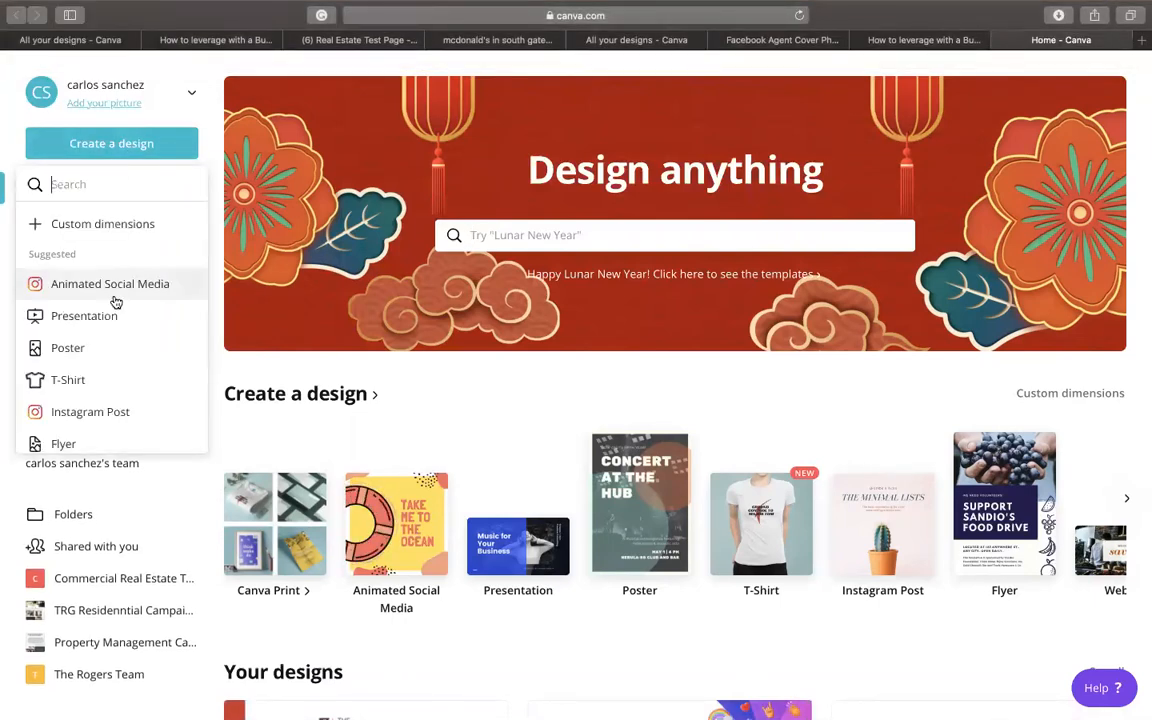
{"action": "scroll", "coordinate": [116, 302], "scroll_direction": "down", "scroll_amount": 2}
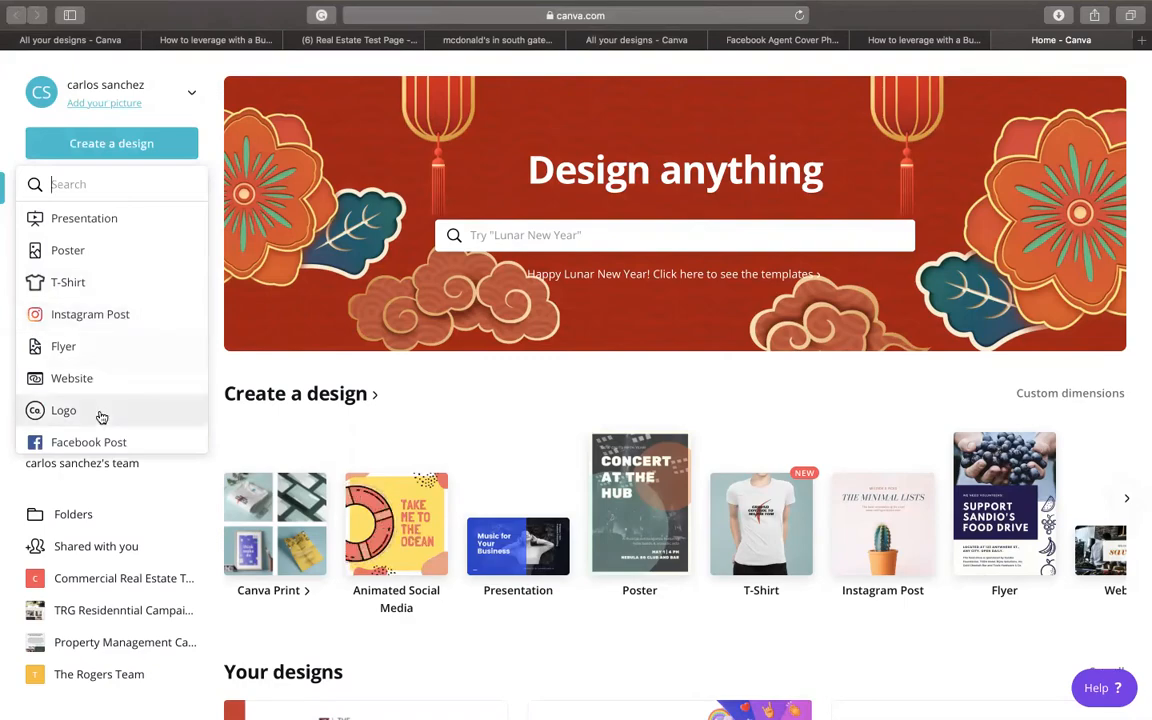
{"action": "scroll", "coordinate": [101, 416], "scroll_direction": "down", "scroll_amount": 1}
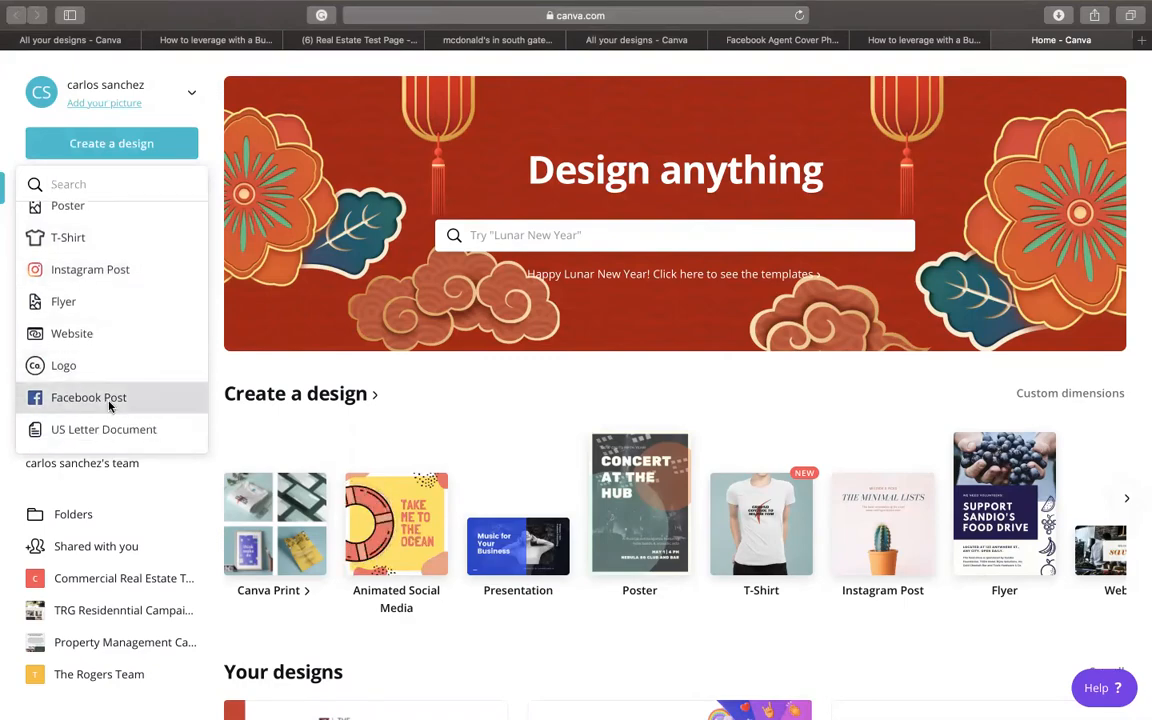
{"action": "left_click", "coordinate": [89, 398]}
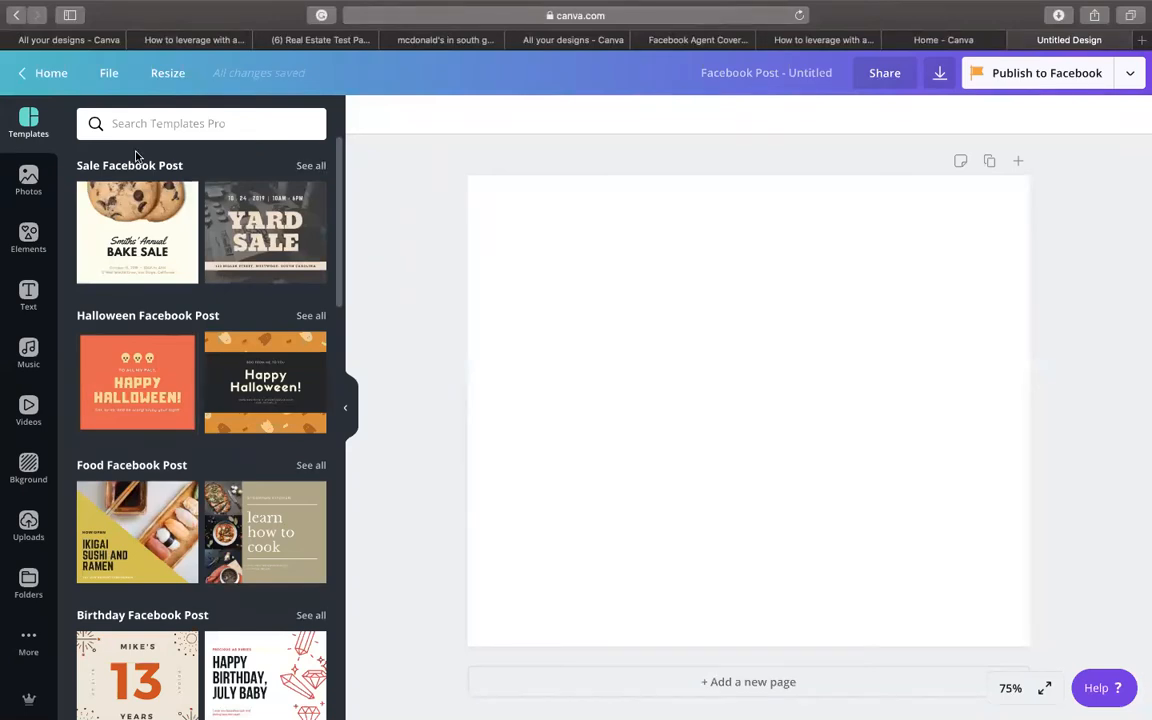
- Search Canva photos for 'home' and add the house exterior photo
{"action": "left_click", "coordinate": [27, 186]}
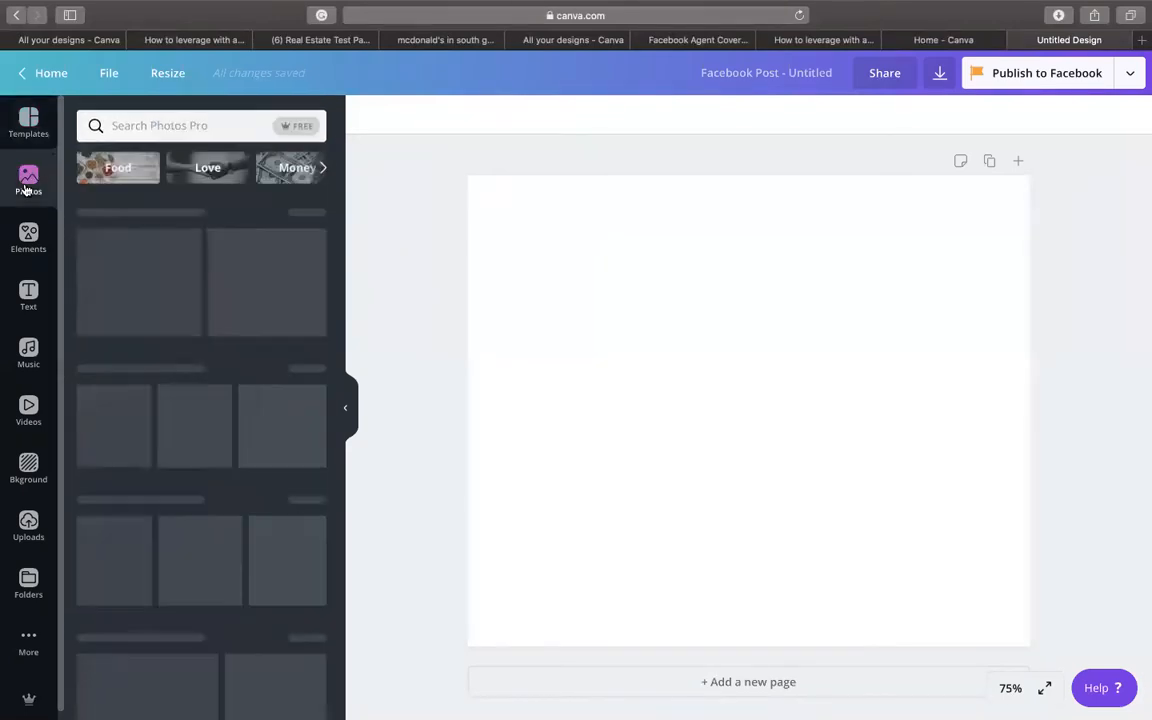
{"action": "left_click", "coordinate": [197, 122]}
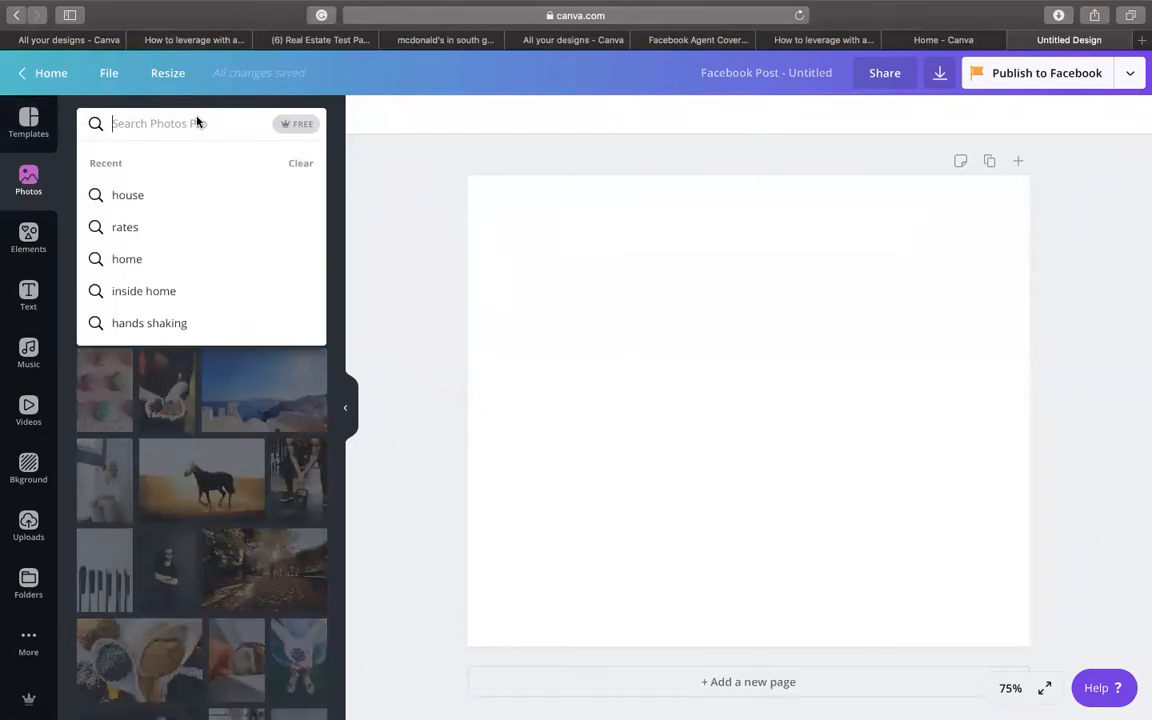
{"action": "type", "text": "rea"}
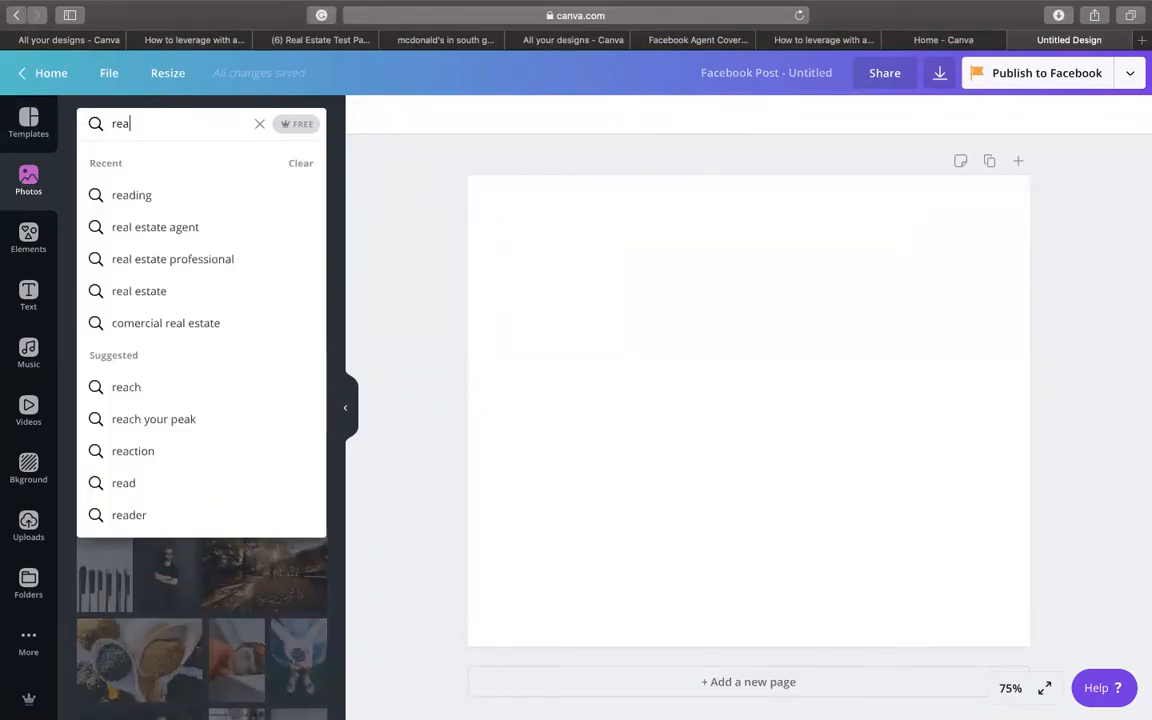
{"action": "type", "text": "l estate"}
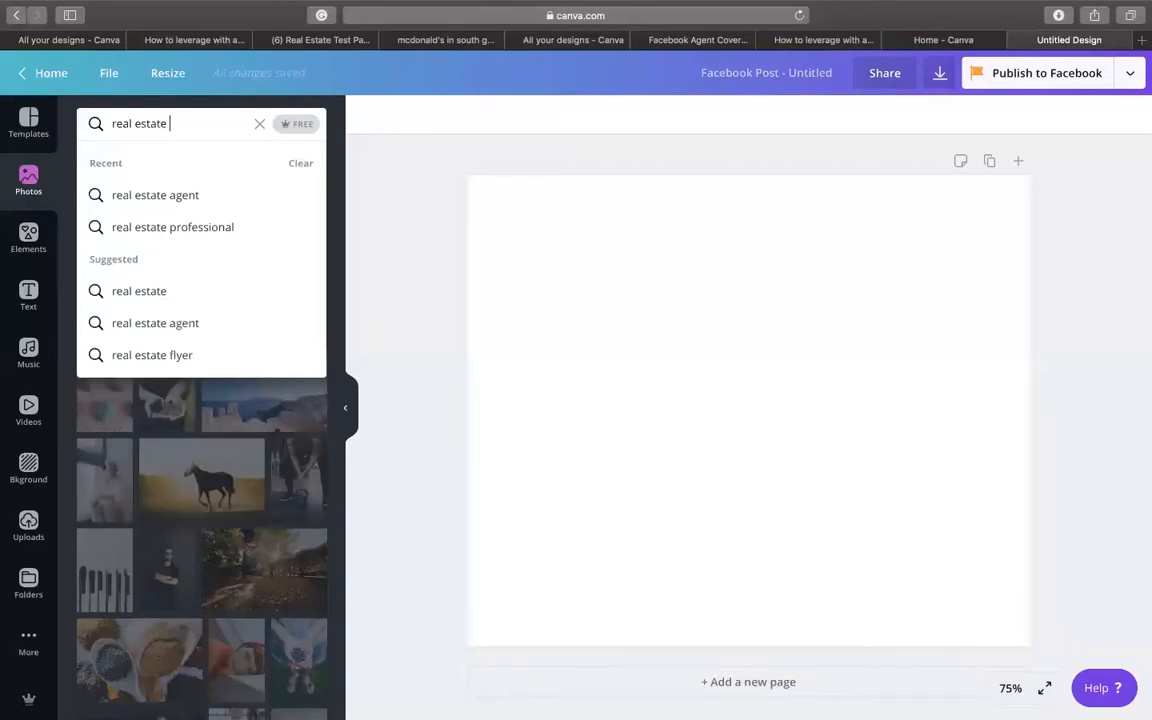
{"action": "key", "text": "BackSpace"}
{"action": "key", "text": "BackSpace"}
{"action": "key", "text": "BackSpace"}
{"action": "key", "text": "BackSpace"}
{"action": "key", "text": "BackSpace"}
{"action": "key", "text": "BackSpace"}
{"action": "key", "text": "BackSpace"}
{"action": "key", "text": "BackSpace"}
{"action": "key", "text": "BackSpace"}
{"action": "key", "text": "BackSpace"}
{"action": "key", "text": "BackSpace"}
{"action": "type", "text": "home"}
{"action": "key", "text": "Return"}
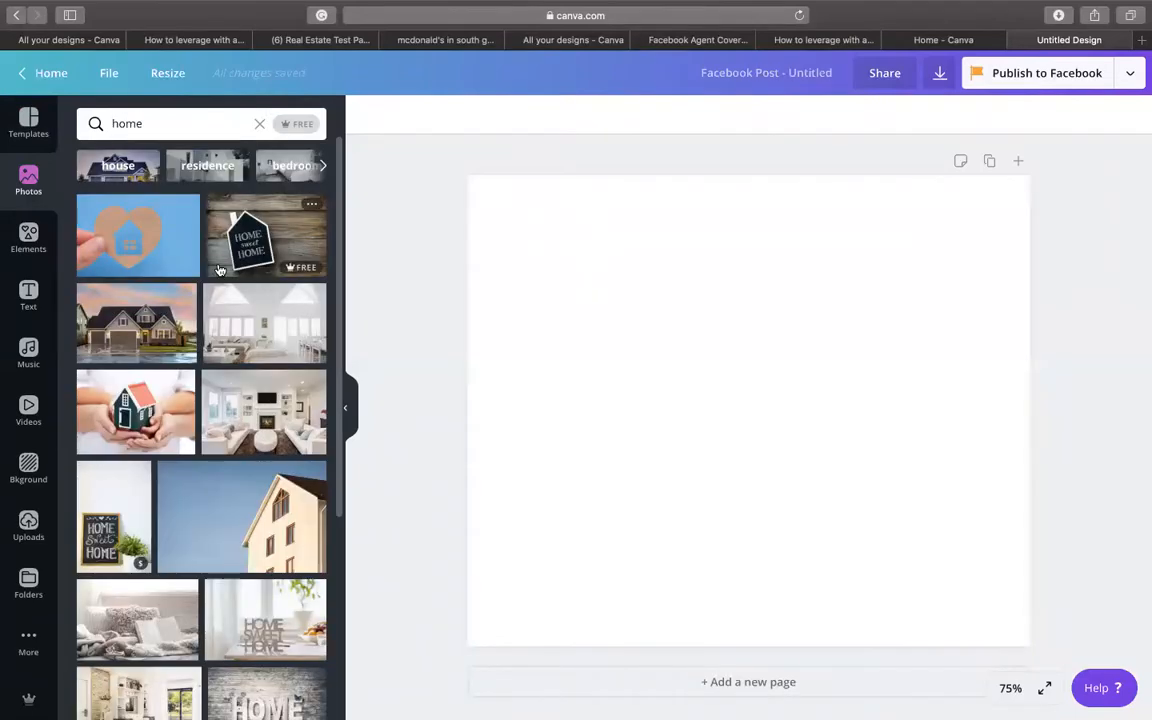
{"action": "left_click", "coordinate": [136, 310]}
- Move and enlarge the house photo so it covers the whole page
{"action": "left_click_drag", "start_coordinate": [909, 529], "coordinate": [863, 452]}
{"action": "left_click_drag", "start_coordinate": [936, 486], "coordinate": [1140, 692]}
{"action": "left_click_drag", "start_coordinate": [932, 542], "coordinate": [881, 544]}
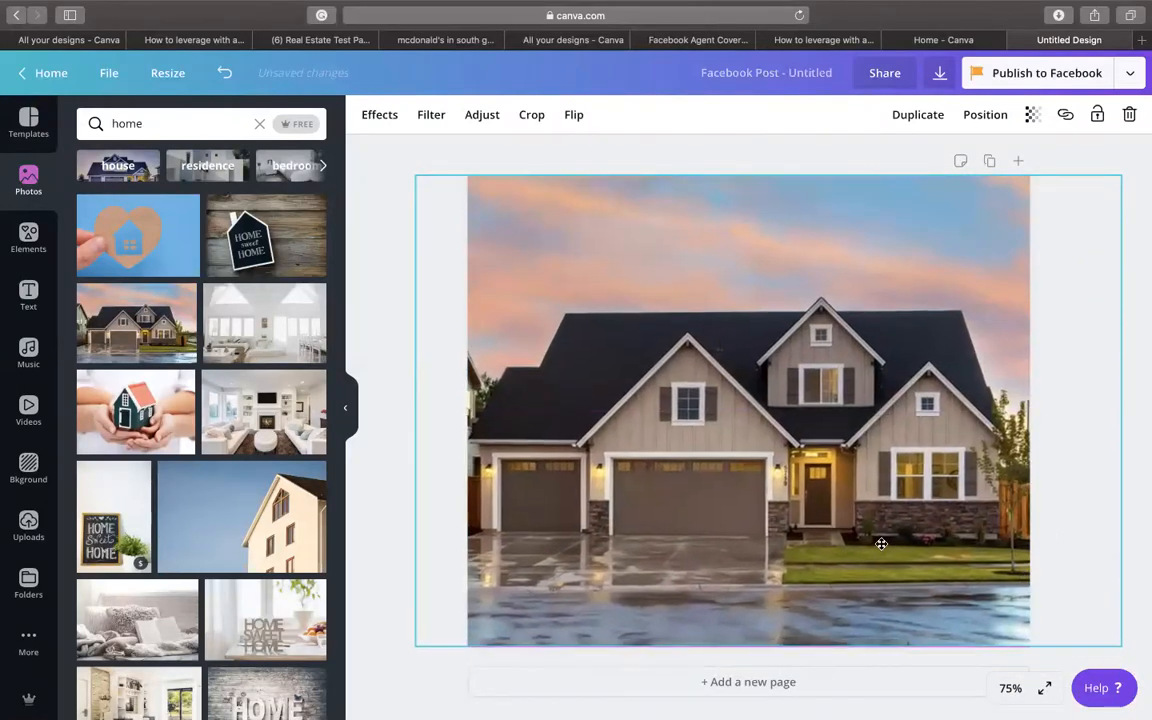
{"action": "left_click", "coordinate": [1142, 270]}
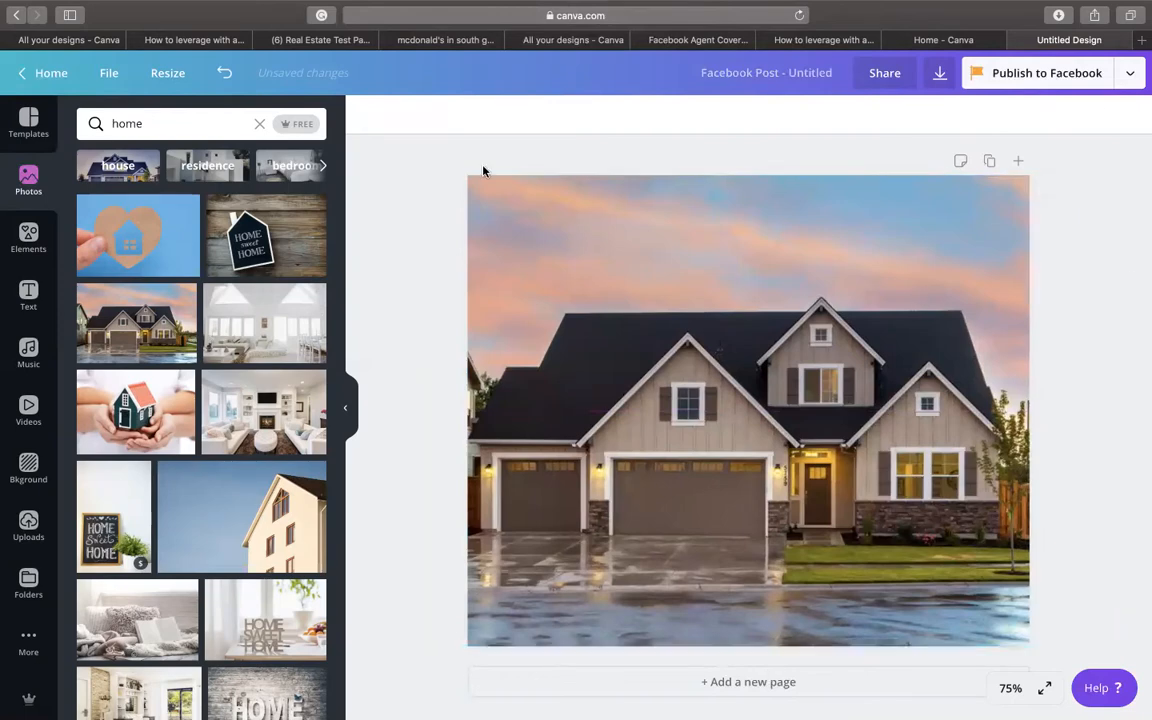
- Add a heading over the photo reading 'How To Win A Bidding War?'
{"action": "left_click", "coordinate": [20, 236]}
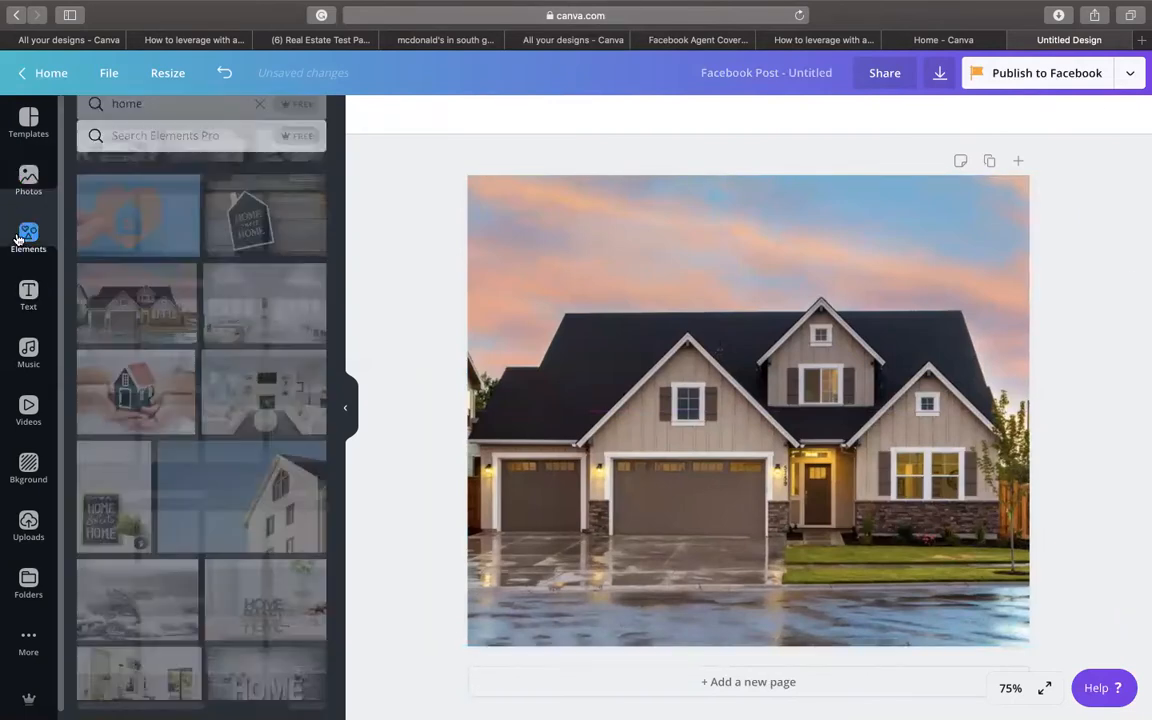
{"action": "left_click", "coordinate": [22, 290]}
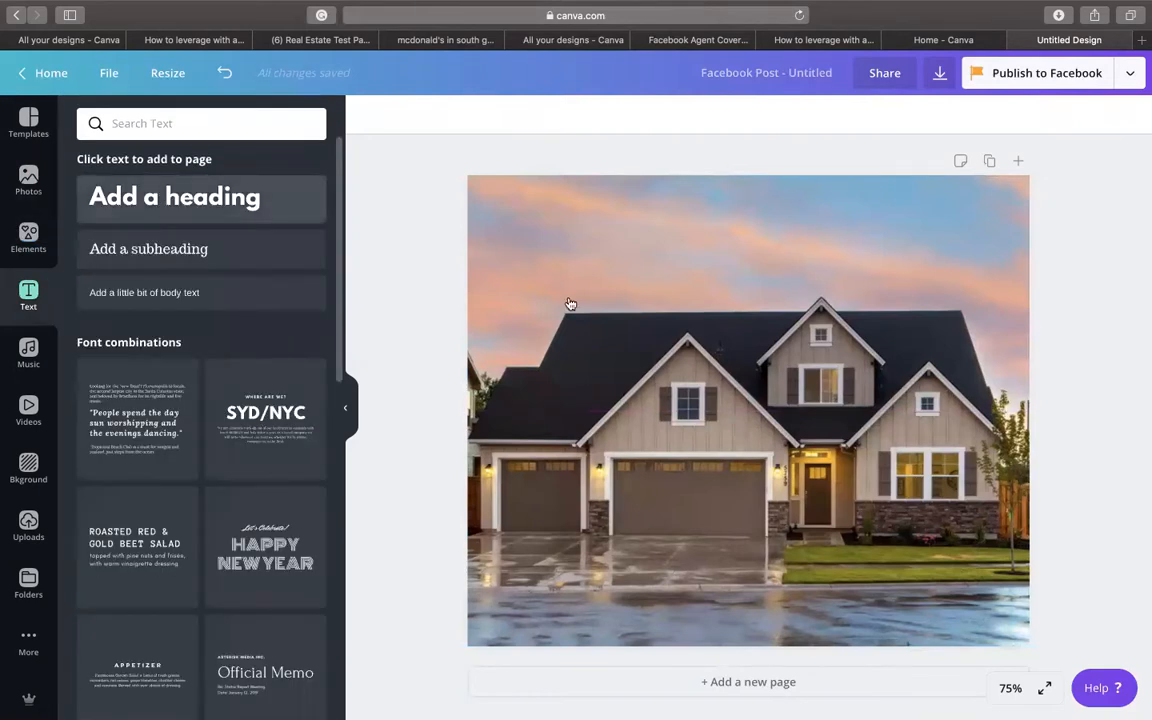
{"action": "left_click_drag", "start_coordinate": [650, 388], "coordinate": [488, 316]}
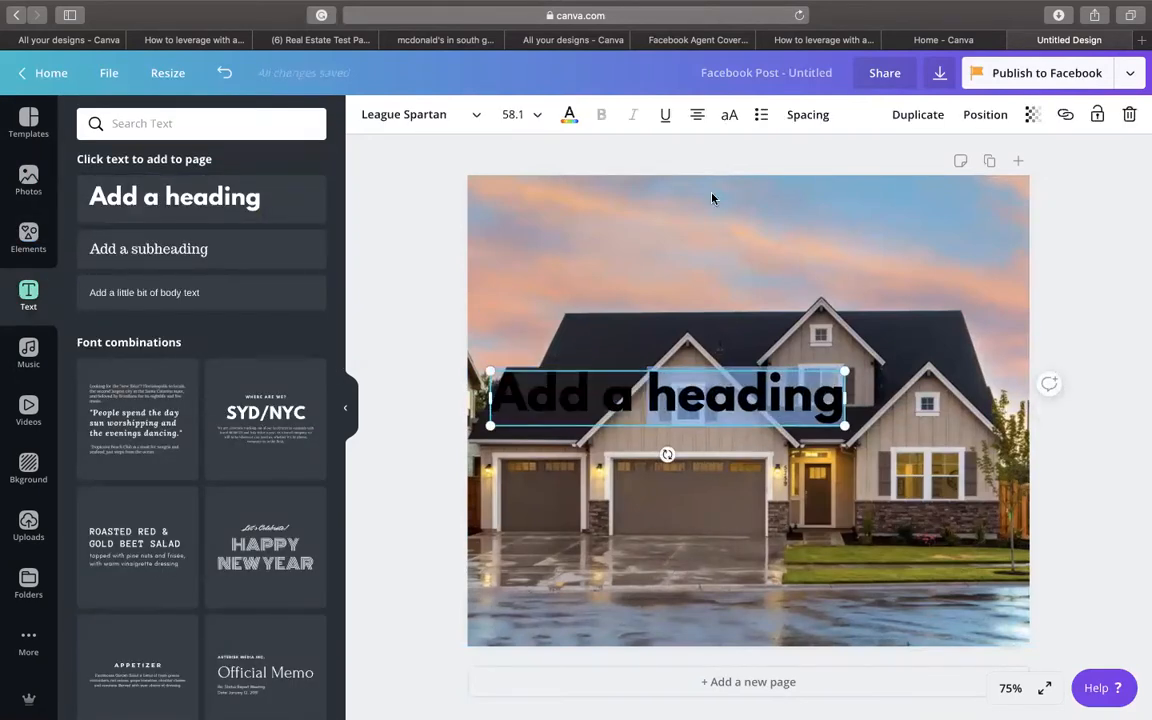
{"action": "left_click_drag", "start_coordinate": [629, 405], "coordinate": [699, 237]}
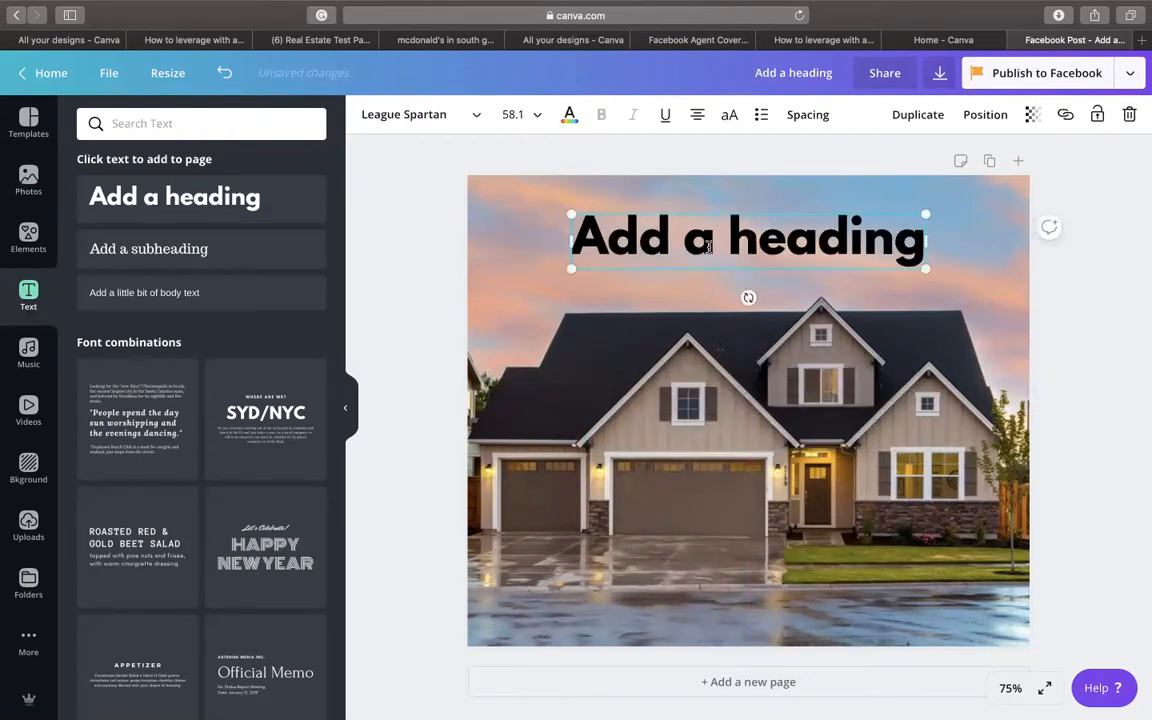
{"action": "left_click", "coordinate": [707, 247]}
{"action": "key", "text": "super+a"}
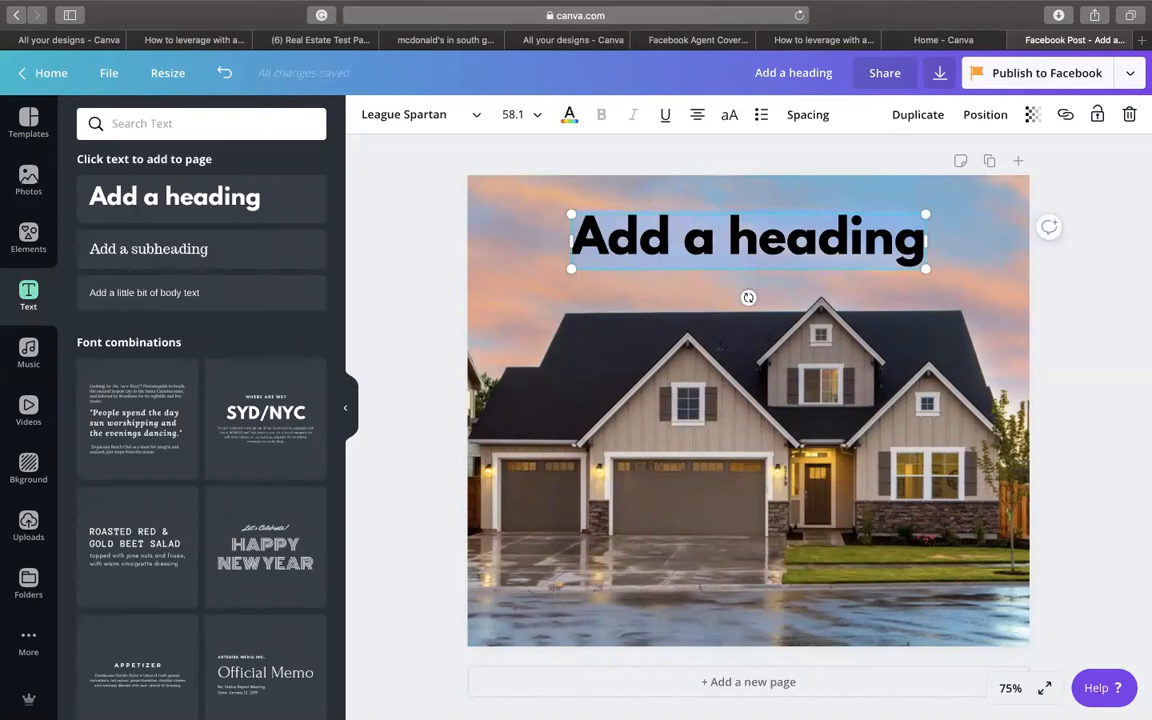
{"action": "type", "text": "How To Win"}
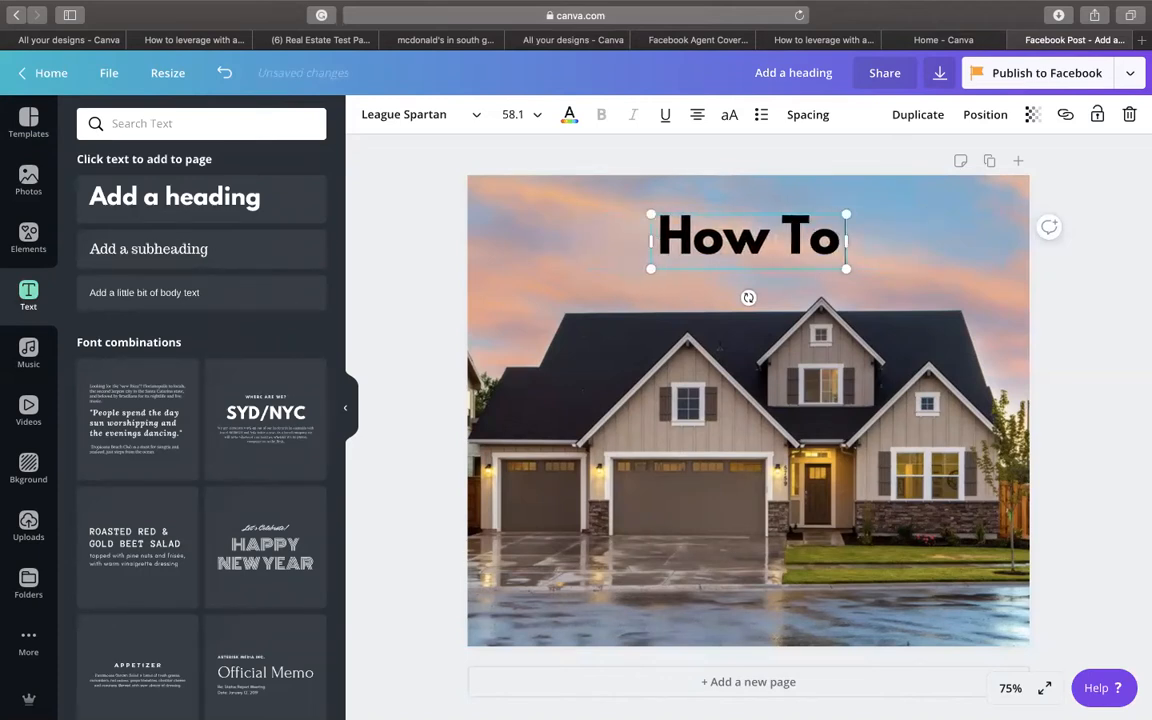
{"action": "type", "text": " A Bi"}
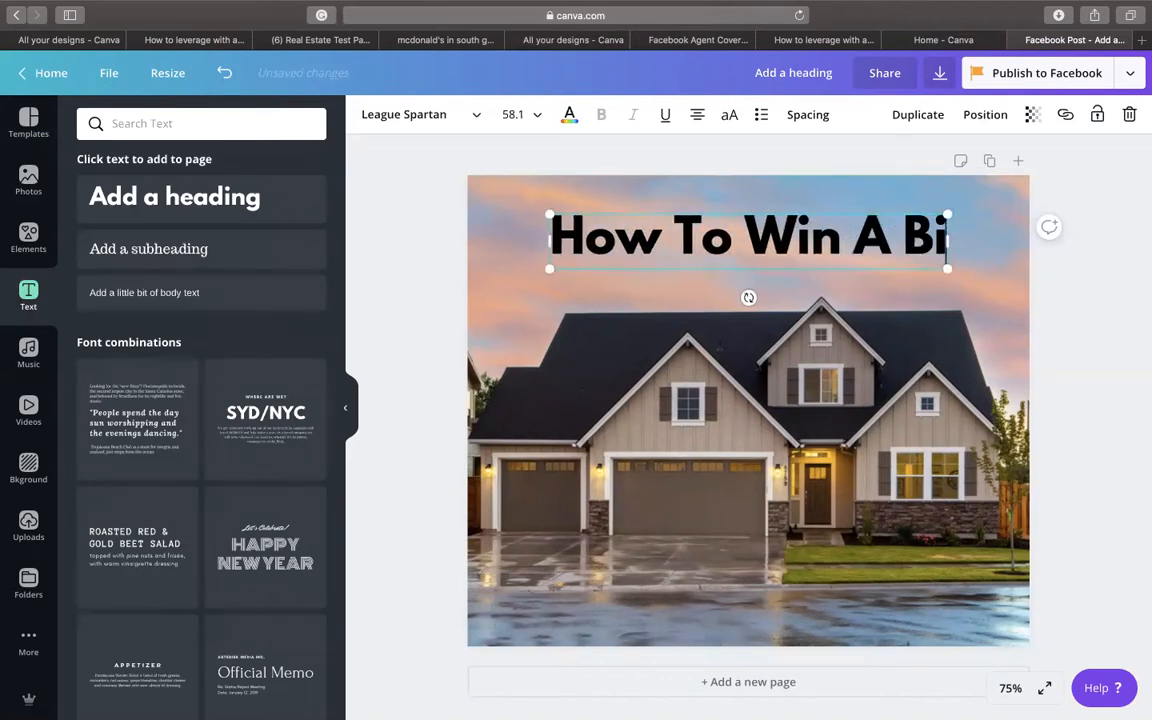
{"action": "type", "text": "dding War"}
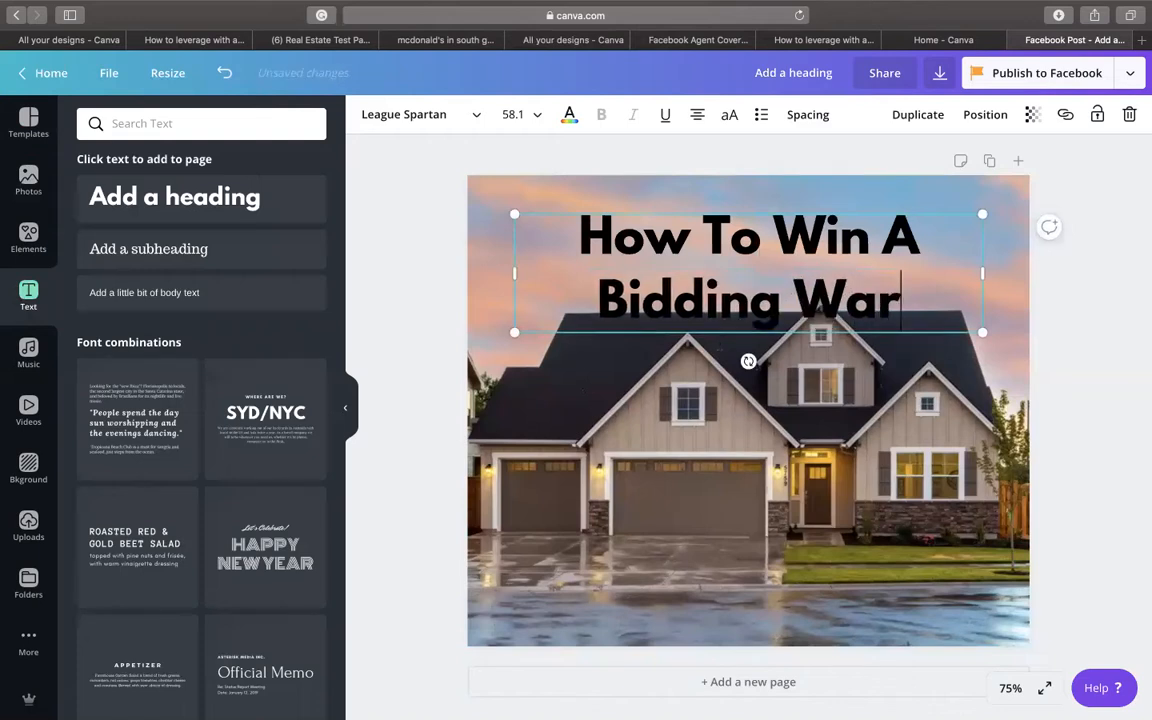
{"action": "type", "text": "?"}
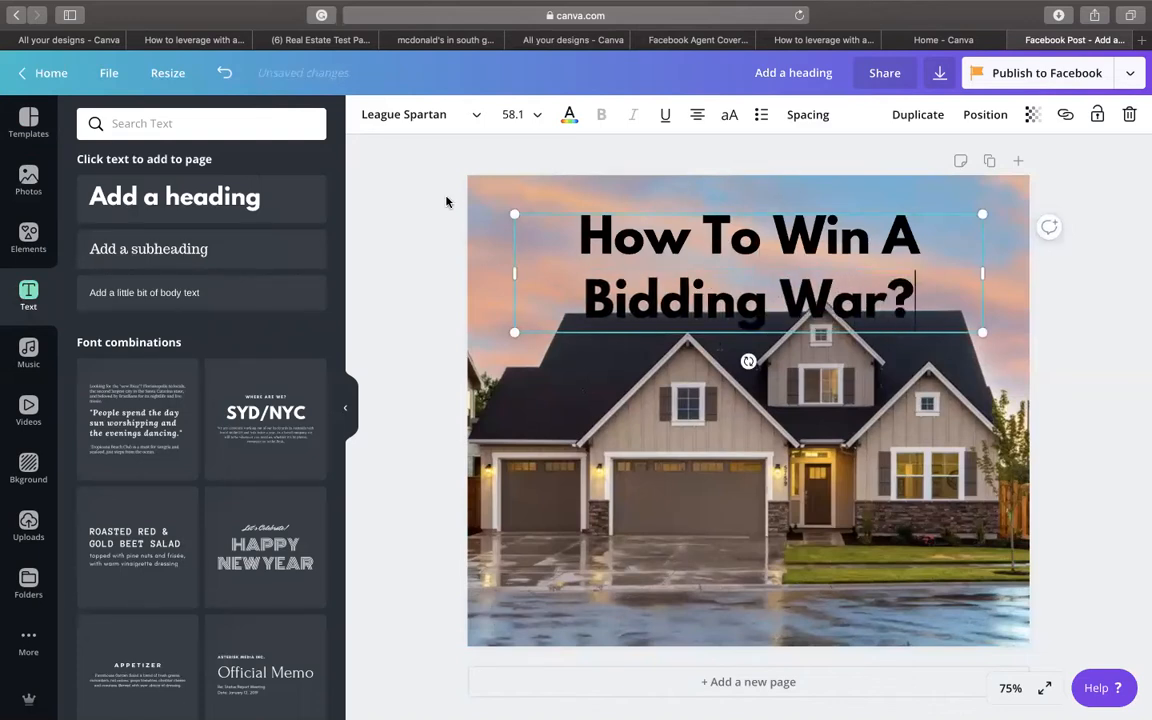
- Nudge the heading up near the page top and make it white
{"action": "left_click_drag", "start_coordinate": [680, 275], "coordinate": [677, 249]}
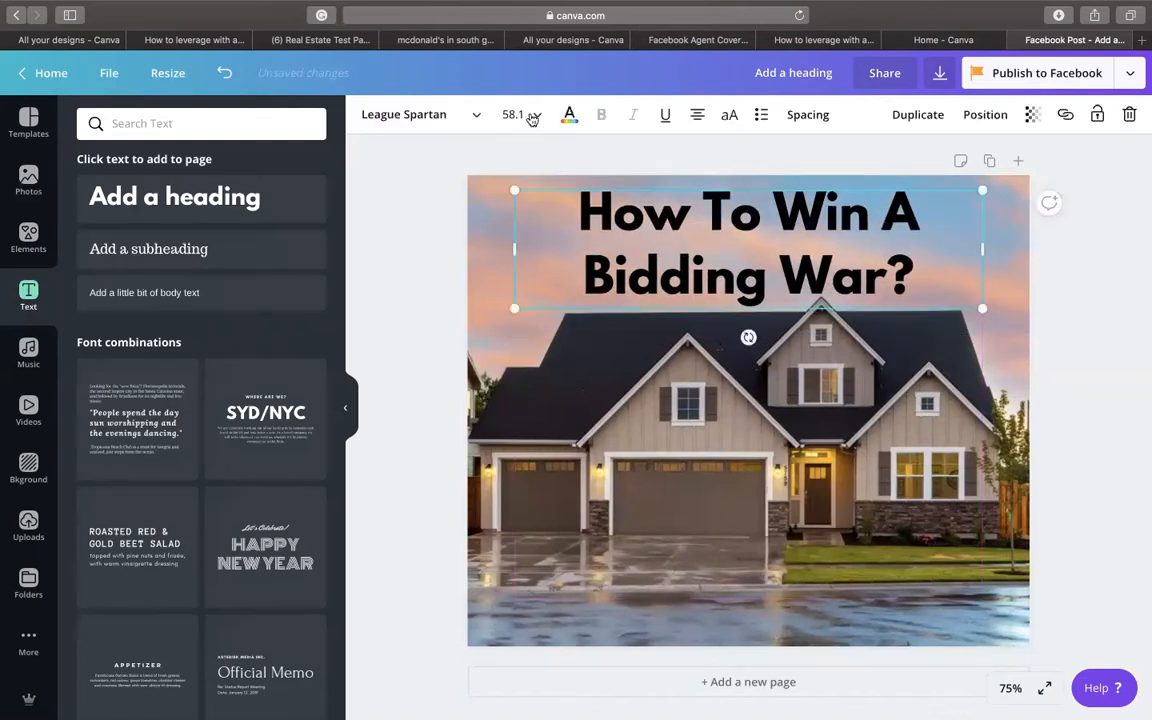
{"action": "left_click", "coordinate": [569, 114]}
{"action": "left_click", "coordinate": [136, 273]}
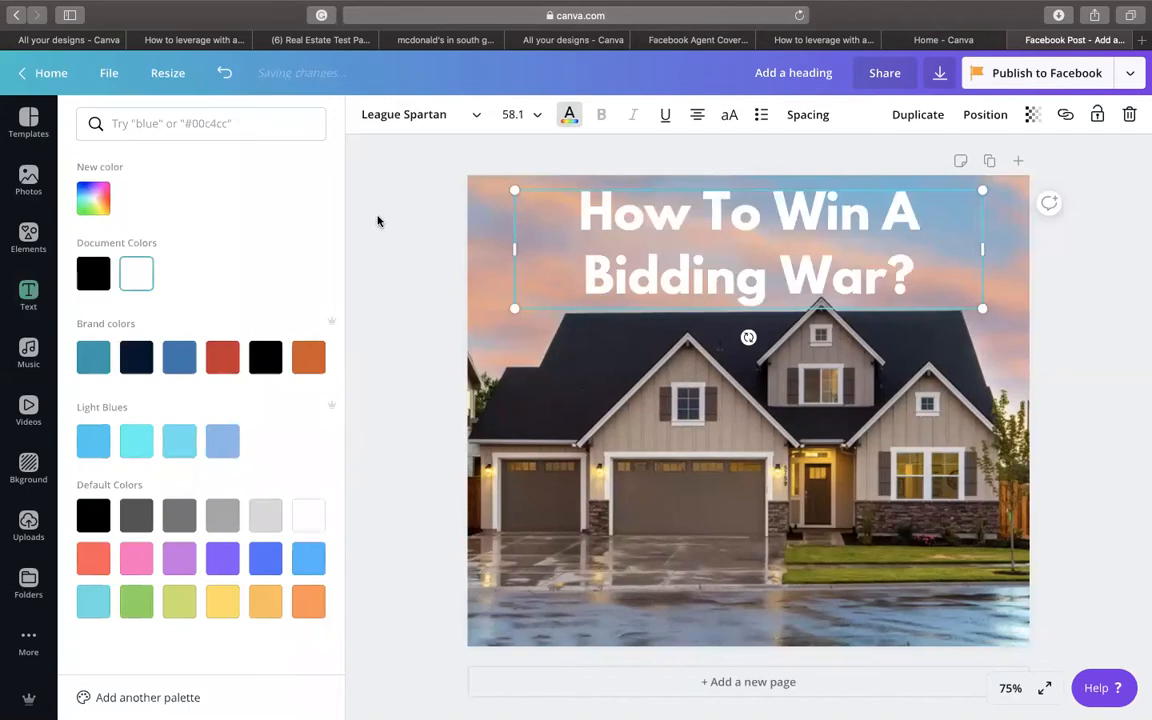
{"action": "left_click", "coordinate": [404, 213]}
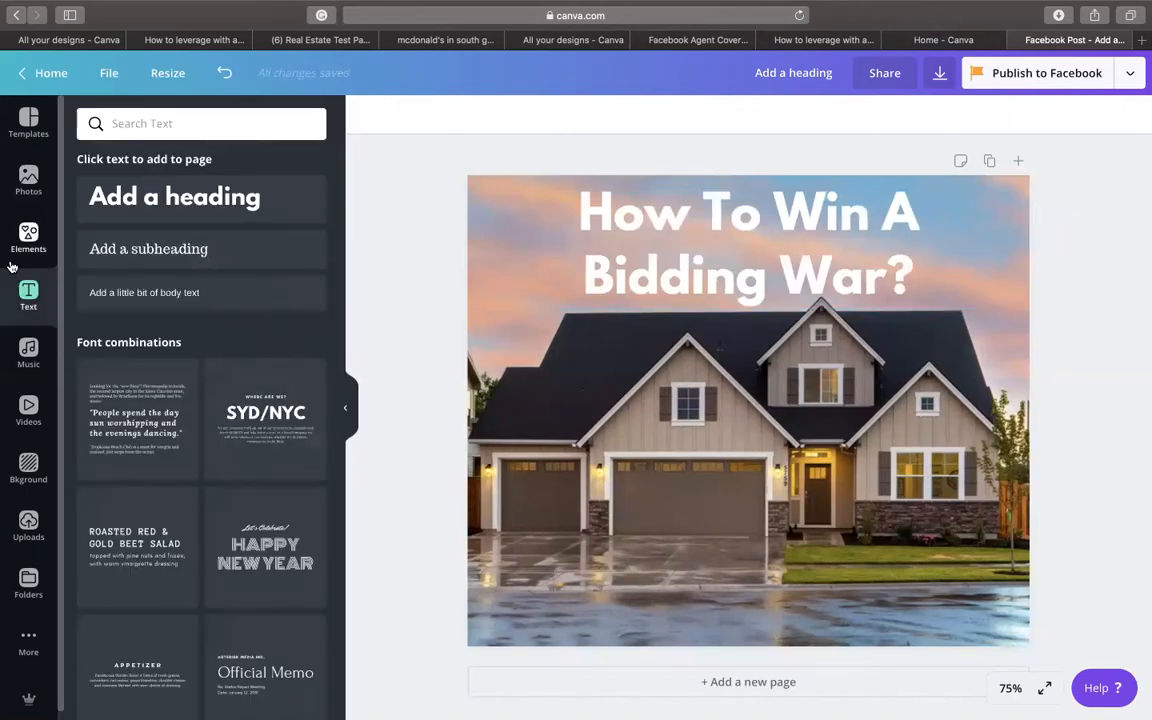
- Scroll through the uploaded images to find the JRP Group logo
{"action": "left_click", "coordinate": [28, 525]}
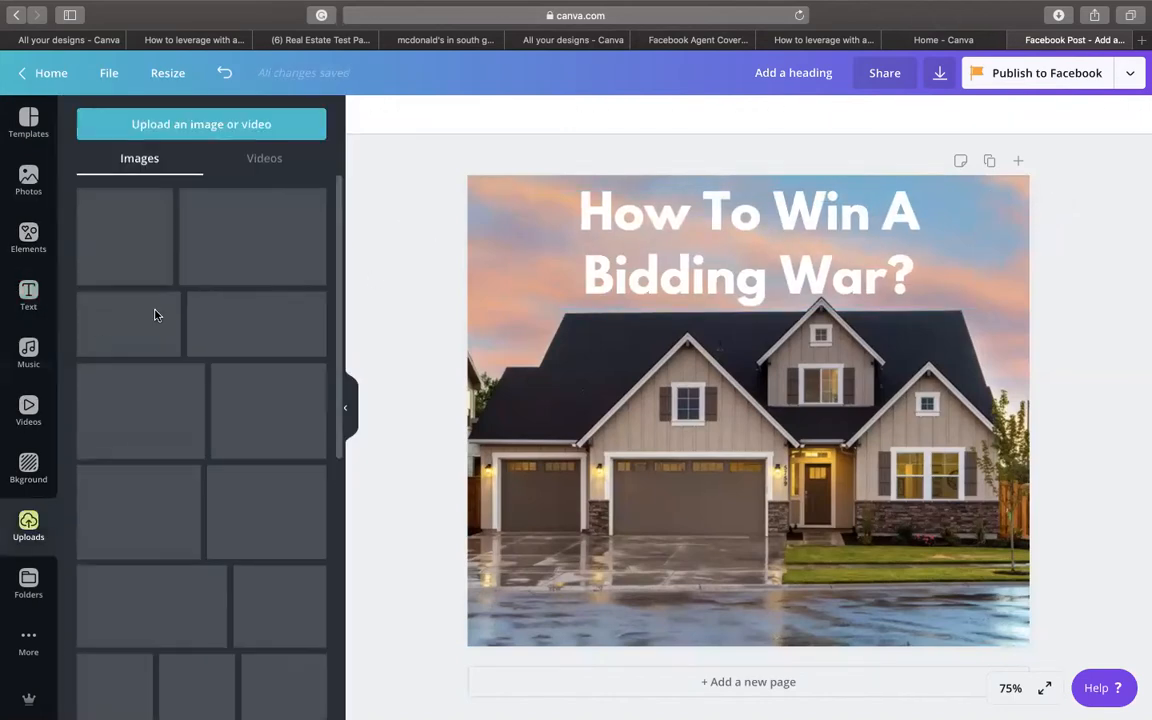
{"action": "scroll", "coordinate": [204, 440], "scroll_direction": "down", "scroll_amount": 10}
{"action": "scroll", "coordinate": [204, 440], "scroll_direction": "down", "scroll_amount": 5}
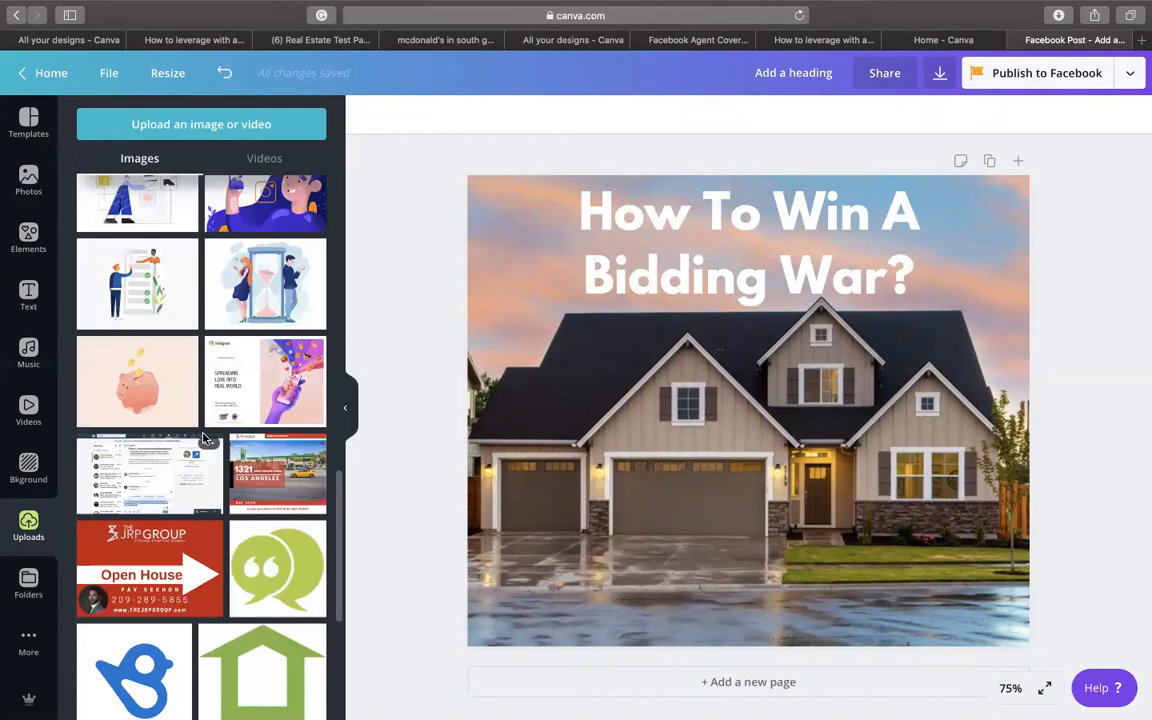
{"action": "scroll", "coordinate": [204, 440], "scroll_direction": "down", "scroll_amount": 10}
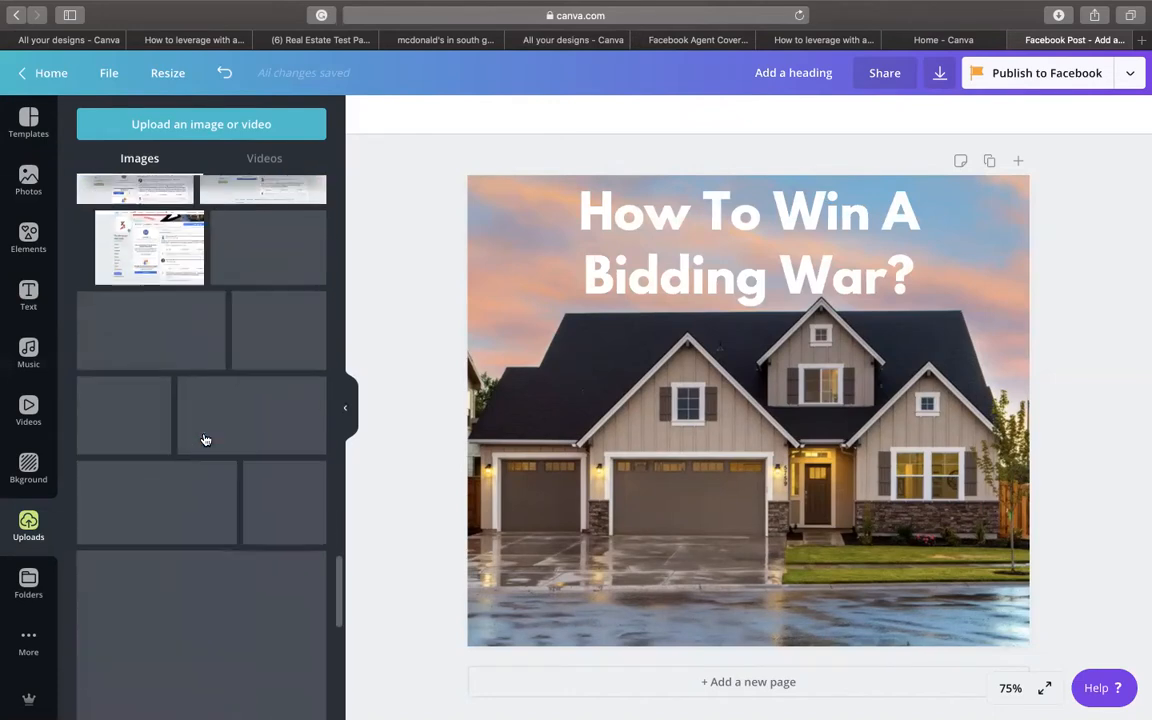
{"action": "scroll", "coordinate": [204, 440], "scroll_direction": "down", "scroll_amount": 10}
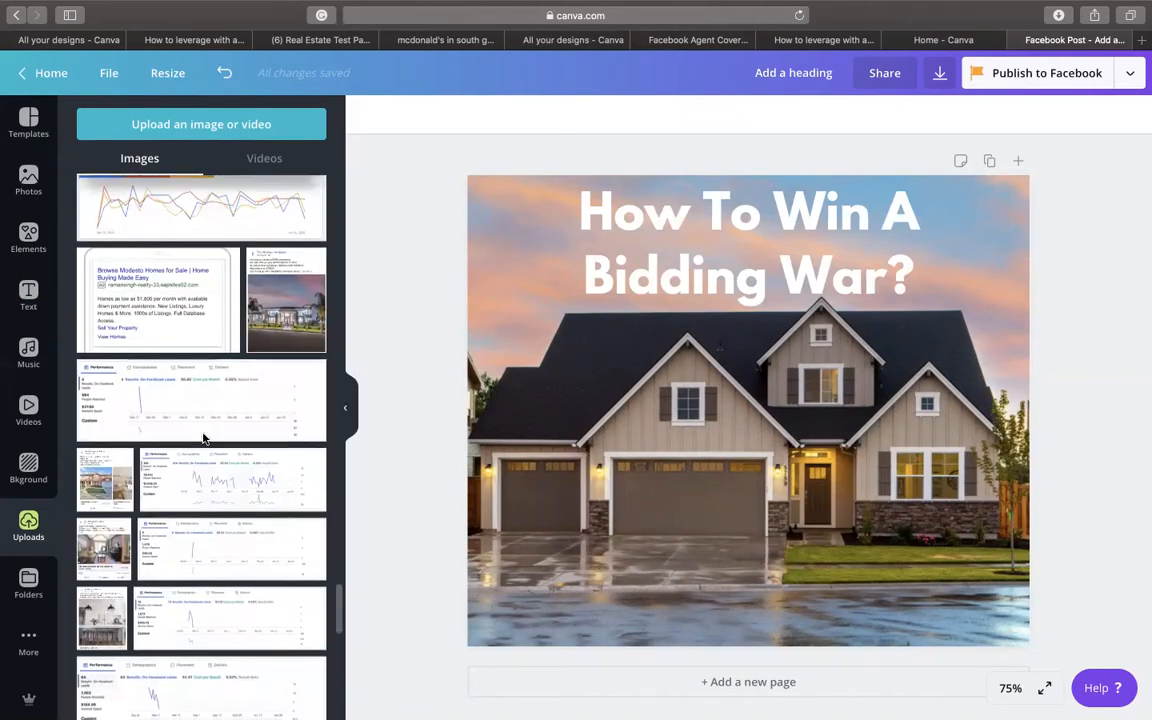
{"action": "scroll", "coordinate": [204, 440], "scroll_direction": "down", "scroll_amount": 10}
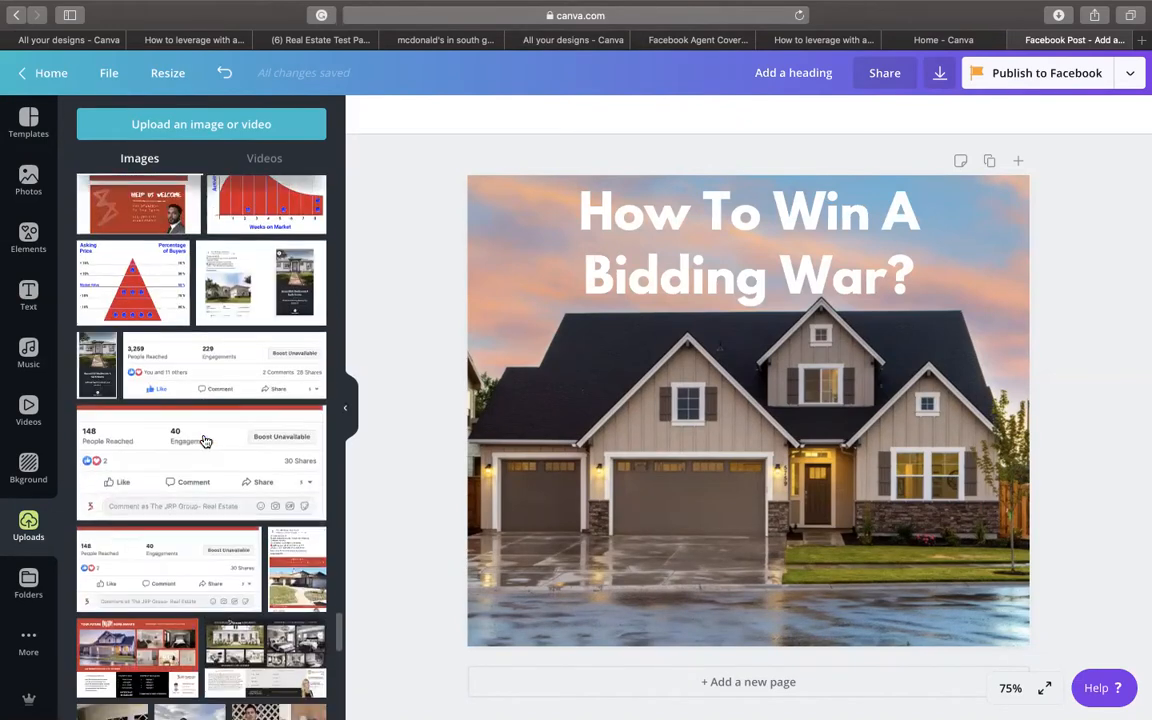
{"action": "scroll", "coordinate": [204, 440], "scroll_direction": "down", "scroll_amount": 10}
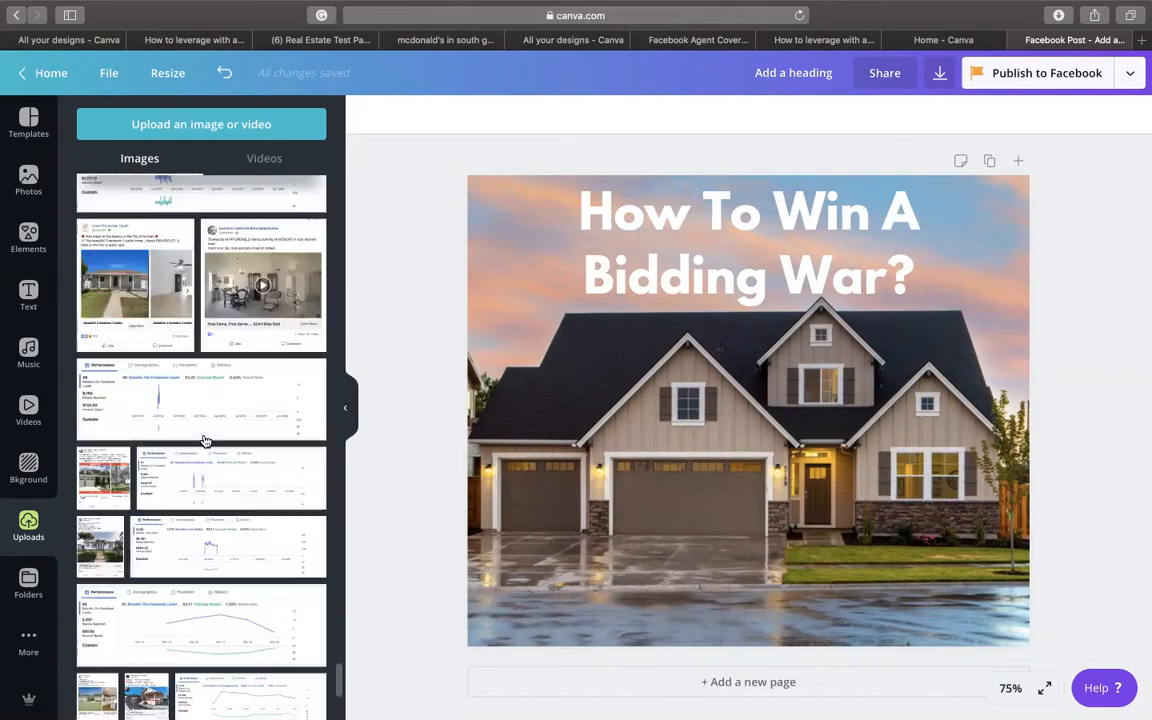
{"action": "scroll", "coordinate": [204, 441], "scroll_direction": "down", "scroll_amount": 10}
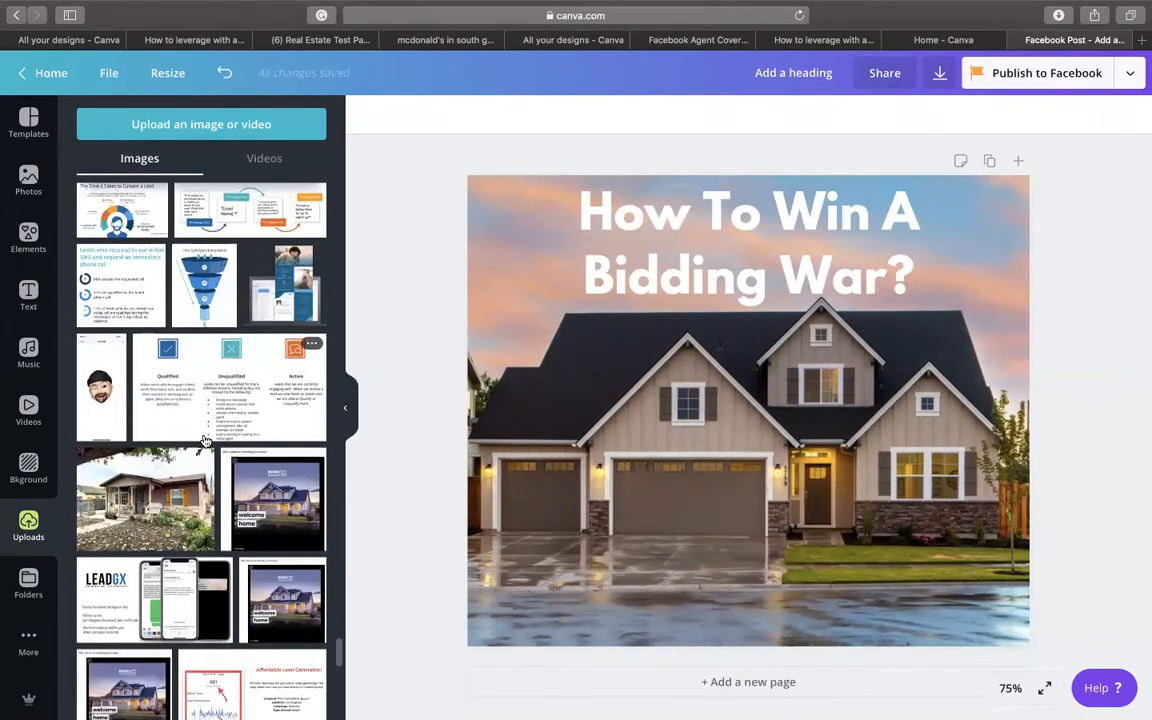
{"action": "scroll", "coordinate": [204, 441], "scroll_direction": "down", "scroll_amount": 10}
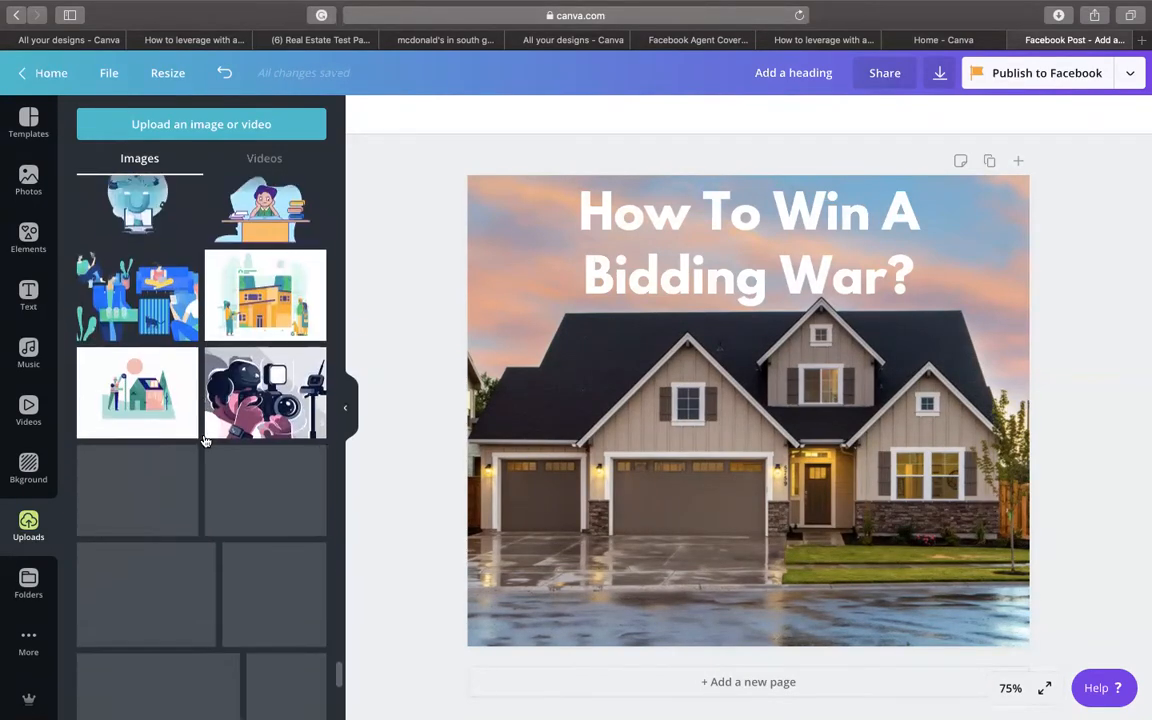
{"action": "scroll", "coordinate": [204, 441], "scroll_direction": "down", "scroll_amount": 10}
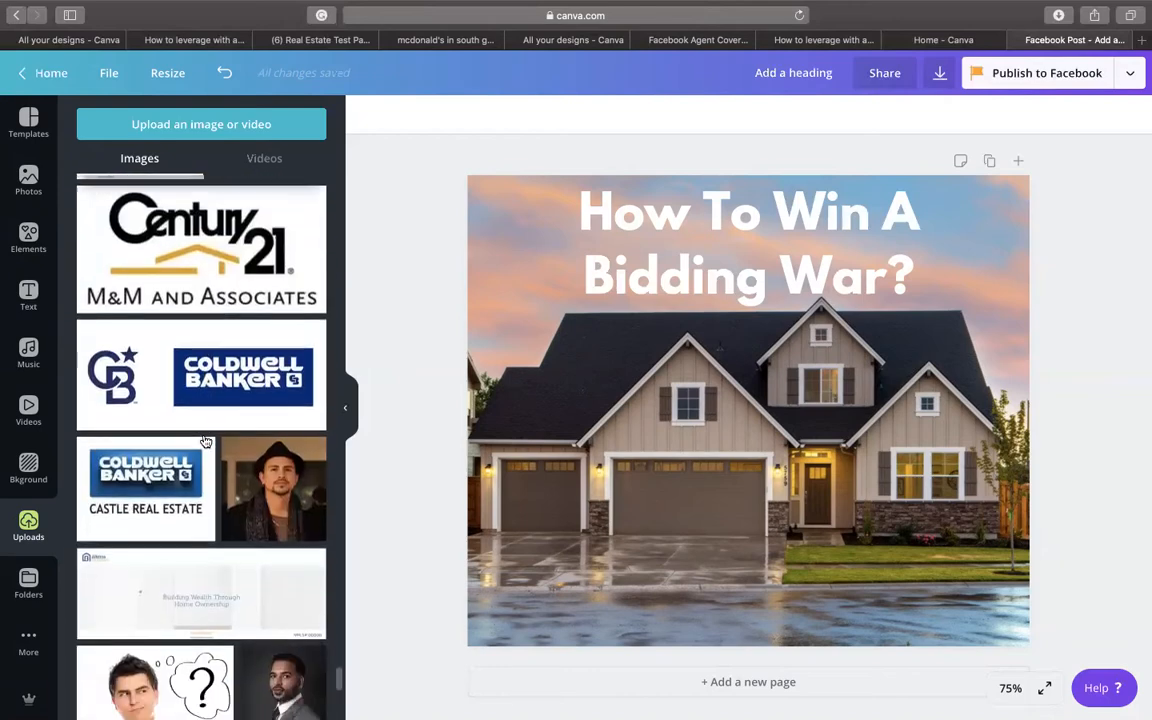
{"action": "scroll", "coordinate": [204, 441], "scroll_direction": "down", "scroll_amount": 10}
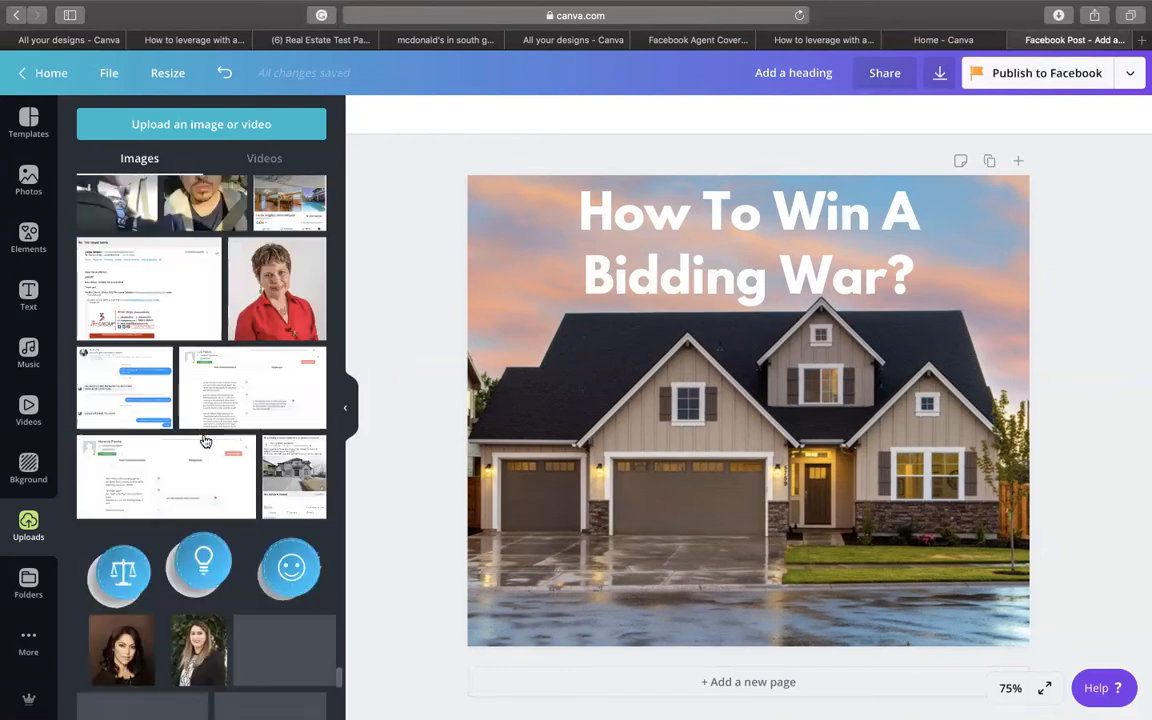
{"action": "scroll", "coordinate": [204, 441], "scroll_direction": "down", "scroll_amount": 10}
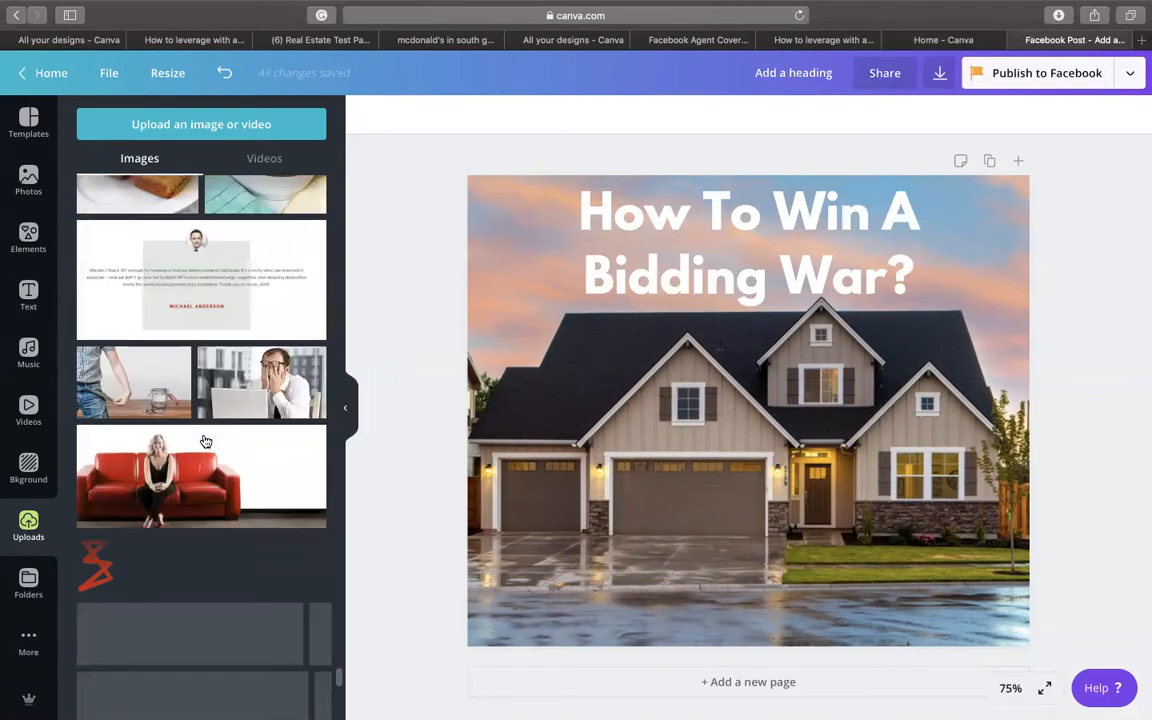
- Add the JRP Group logo, shrink and crop it, and place it bottom-left
{"action": "left_click", "coordinate": [203, 567]}
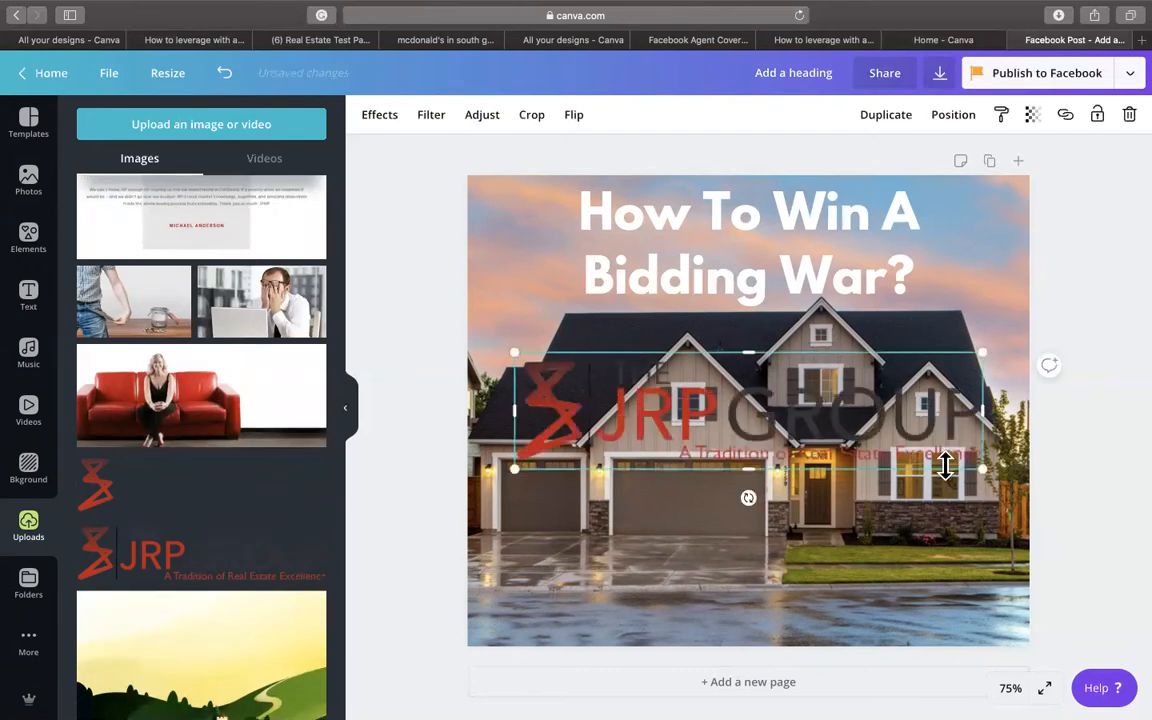
{"action": "left_click_drag", "start_coordinate": [655, 407], "coordinate": [685, 408]}
{"action": "mouse_move", "coordinate": [606, 413]}
{"action": "left_mouse_down"}
{"action": "mouse_move", "coordinate": [649, 557]}
{"action": "mouse_move", "coordinate": [602, 378]}
{"action": "mouse_move", "coordinate": [603, 396]}
{"action": "left_mouse_up"}
{"action": "left_click_drag", "start_coordinate": [692, 380], "coordinate": [723, 380]}
{"action": "left_click_drag", "start_coordinate": [514, 378], "coordinate": [504, 378]}
{"action": "left_click_drag", "start_coordinate": [600, 380], "coordinate": [586, 618]}
- Move the white heading down to the middle of the design
{"action": "left_click_drag", "start_coordinate": [774, 290], "coordinate": [788, 428]}
{"action": "left_click", "coordinate": [1112, 284]}
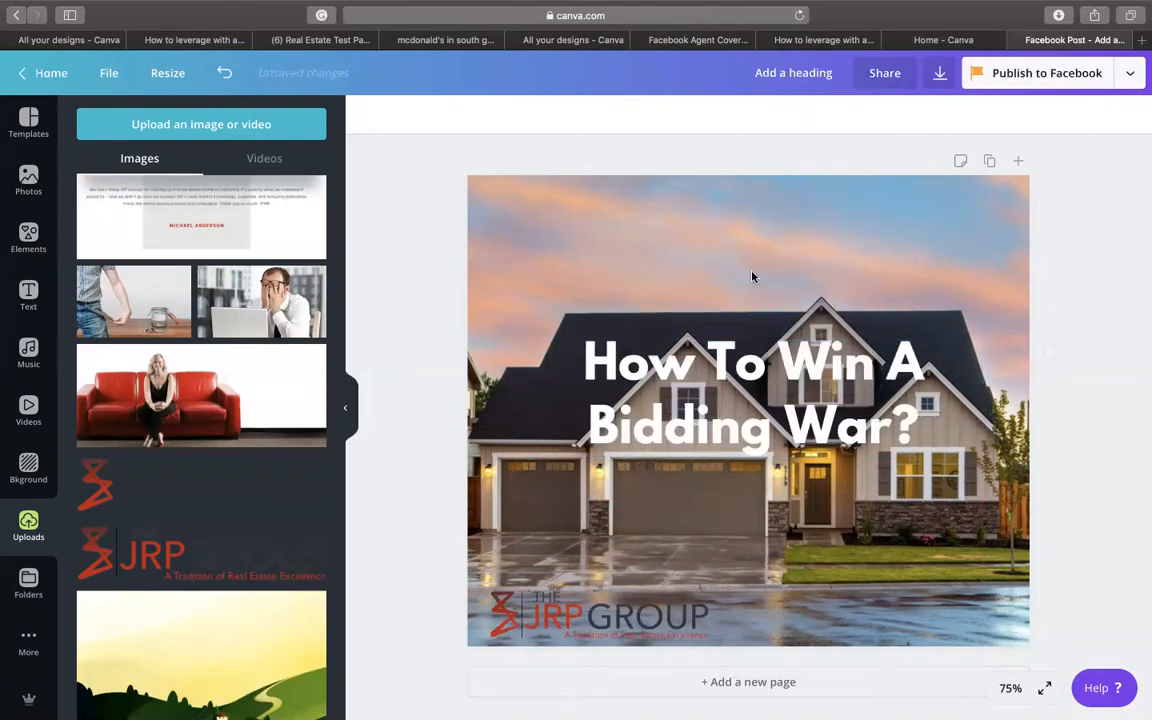
{"action": "left_click", "coordinate": [28, 236]}
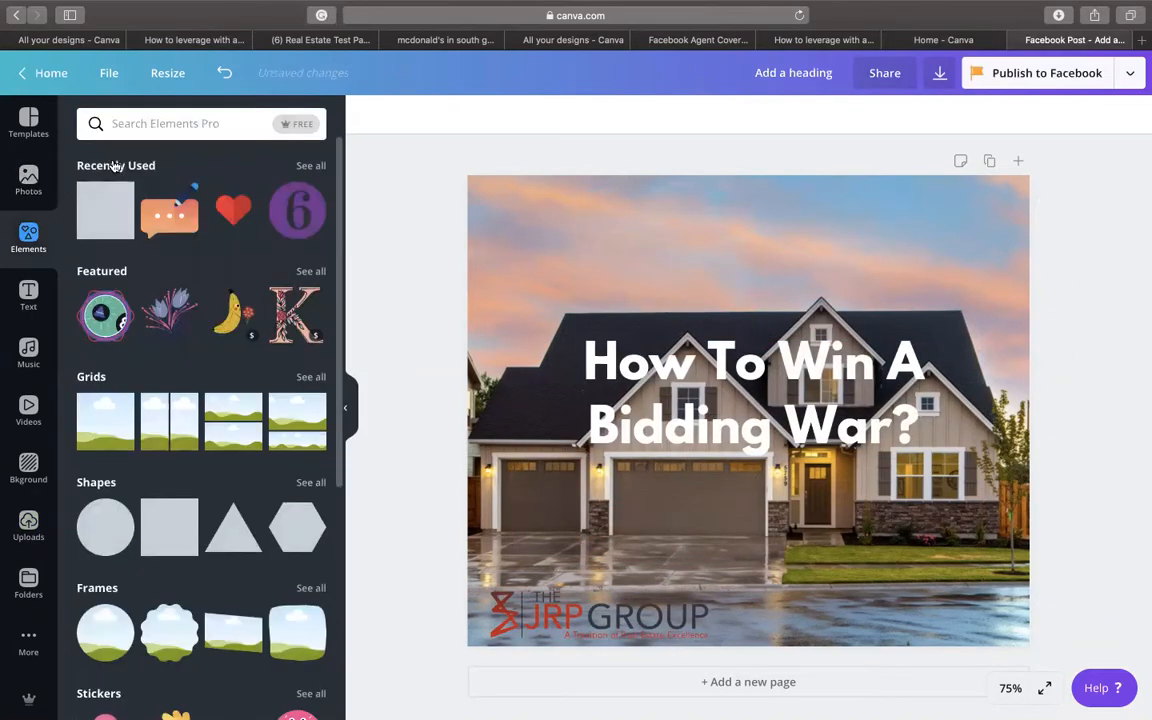
- Add a grey square and stretch it over the whole canvas
{"action": "left_click", "coordinate": [119, 191]}
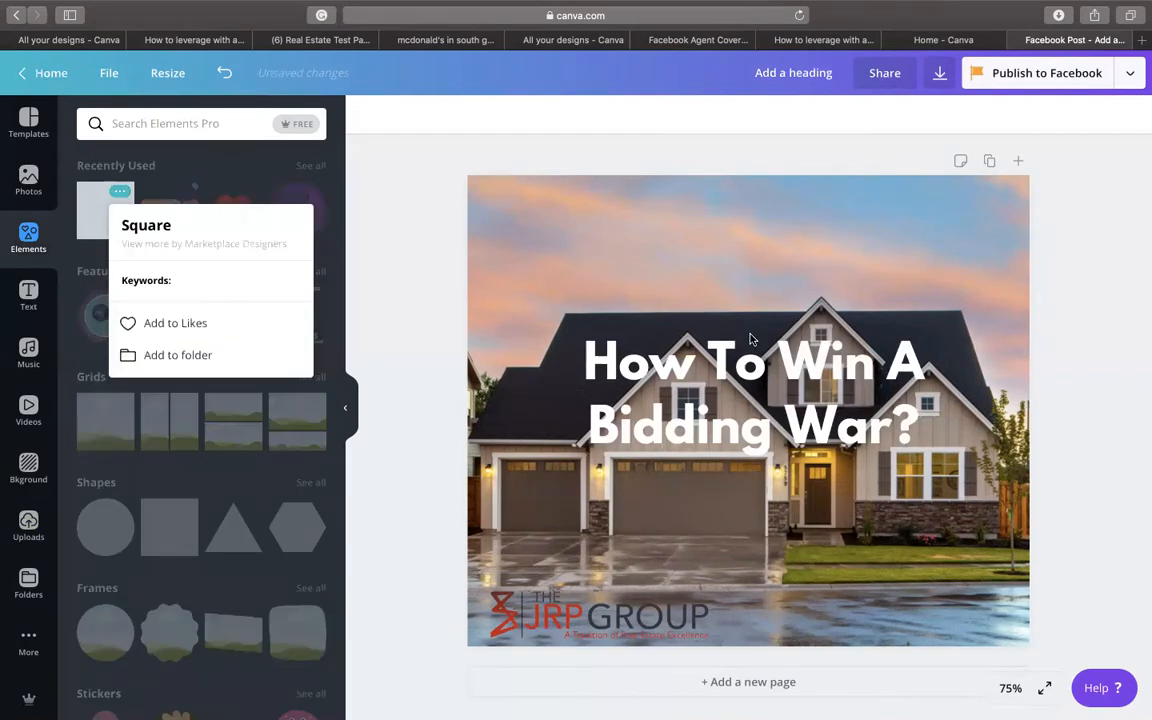
{"action": "left_click", "coordinate": [82, 200]}
{"action": "left_click_drag", "start_coordinate": [614, 316], "coordinate": [684, 309]}
{"action": "left_click_drag", "start_coordinate": [847, 541], "coordinate": [1106, 658]}
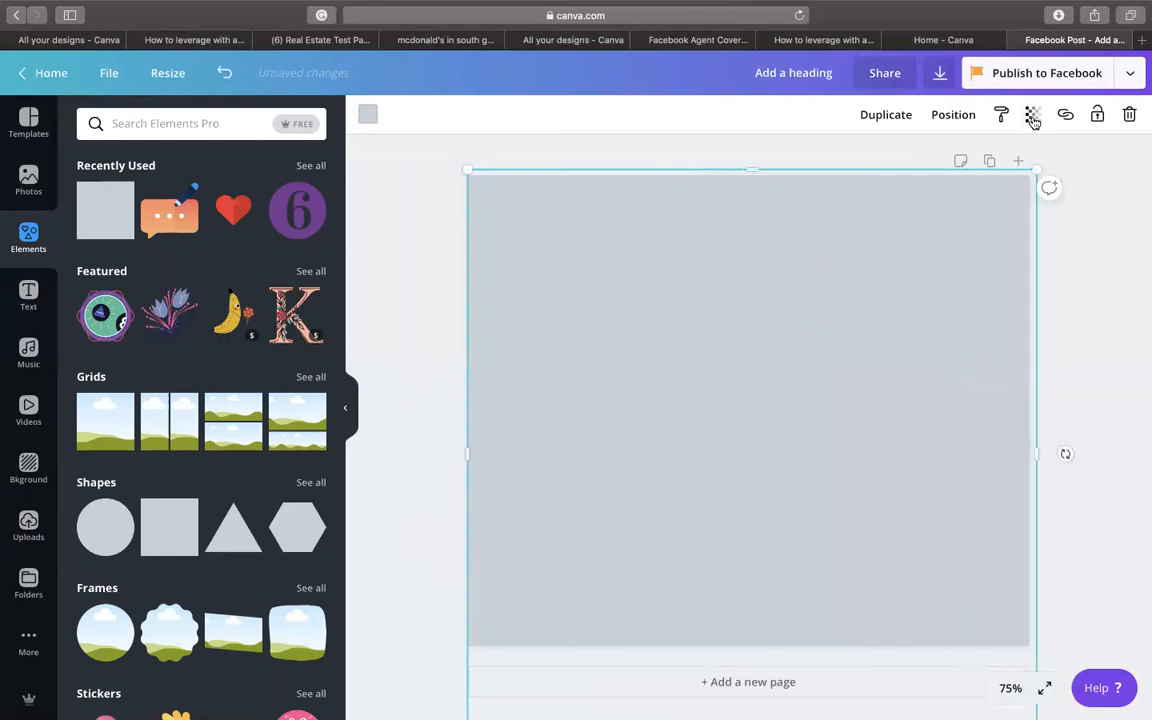
- Set the square's transparency to 38 and send it behind the heading and logo
{"action": "left_click", "coordinate": [1032, 114]}
{"action": "left_click_drag", "start_coordinate": [995, 157], "coordinate": [961, 160]}
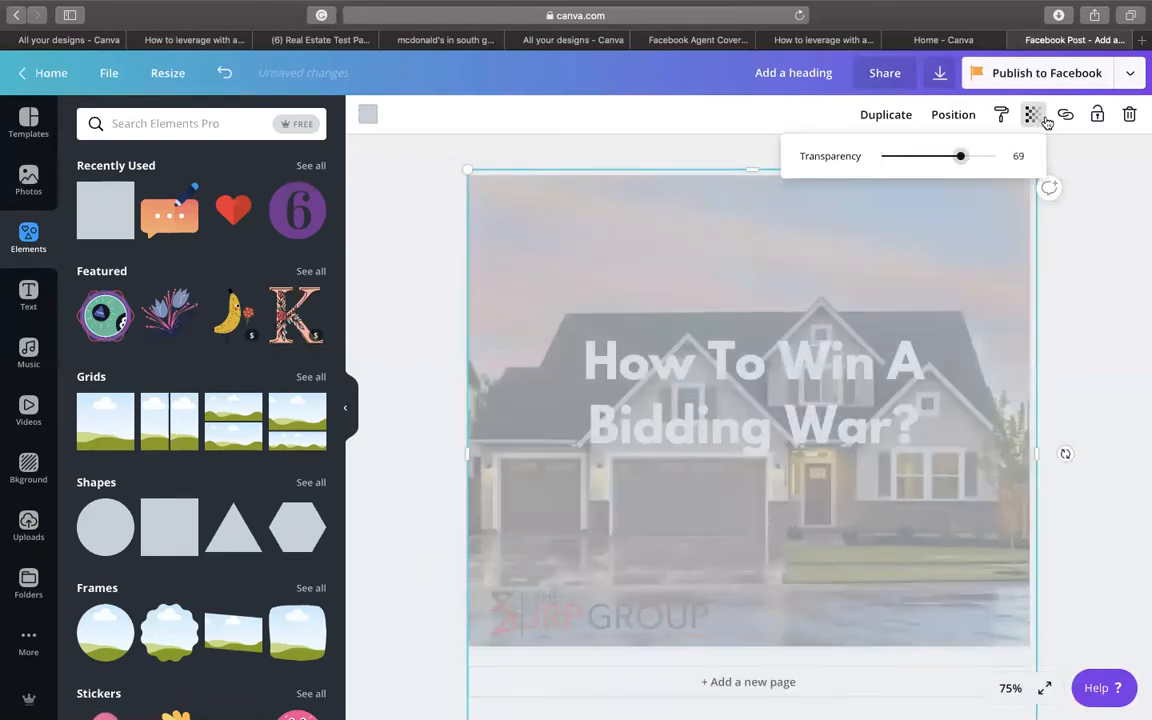
{"action": "left_click", "coordinate": [955, 118]}
{"action": "left_click", "coordinate": [910, 165]}
{"action": "left_click", "coordinate": [910, 165]}
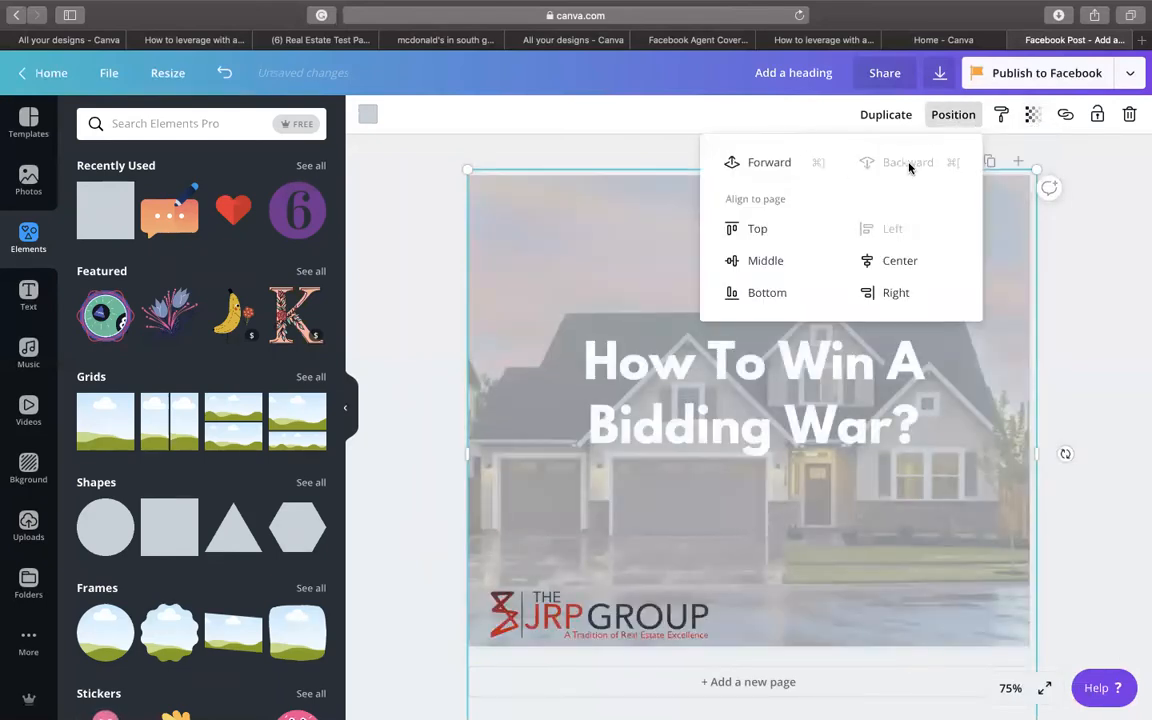
{"action": "left_click", "coordinate": [1032, 114]}
{"action": "left_click_drag", "start_coordinate": [951, 160], "coordinate": [923, 160]}
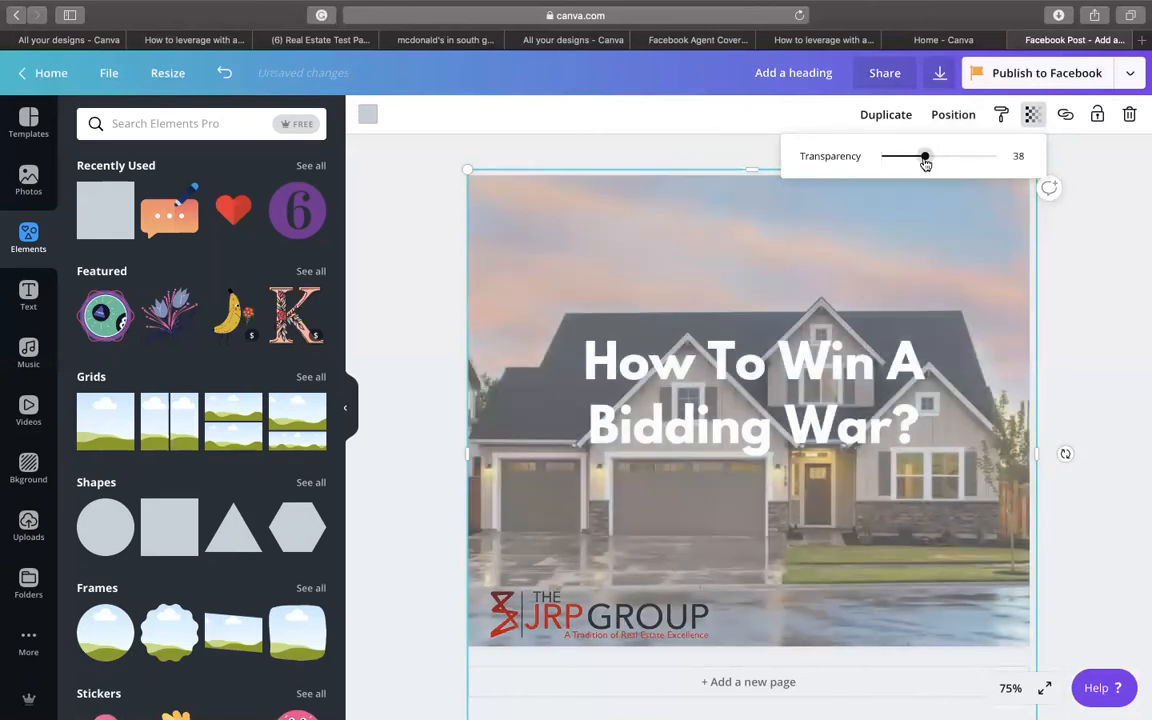
{"action": "left_click", "coordinate": [1090, 211]}
{"action": "left_click_drag", "start_coordinate": [808, 369], "coordinate": [806, 381]}
- Try the Alegreya Sans Regular and Areqo fonts on the heading
{"action": "left_click", "coordinate": [360, 116]}
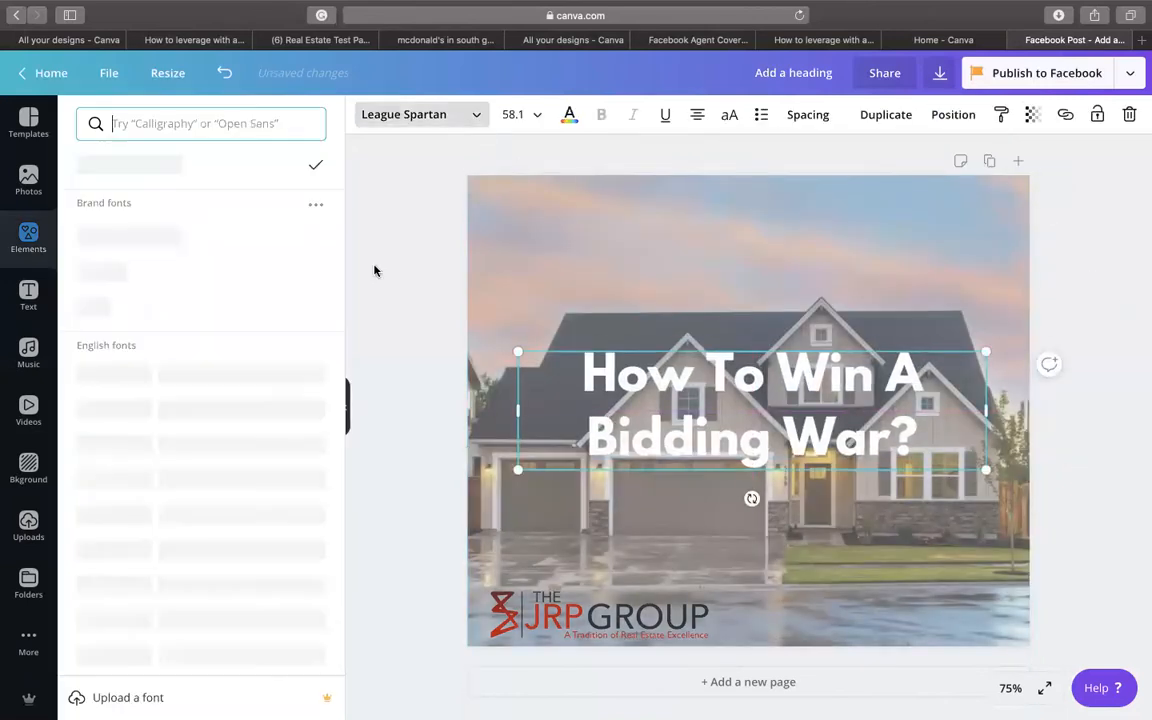
{"action": "scroll", "coordinate": [194, 366], "scroll_direction": "down", "scroll_amount": 5}
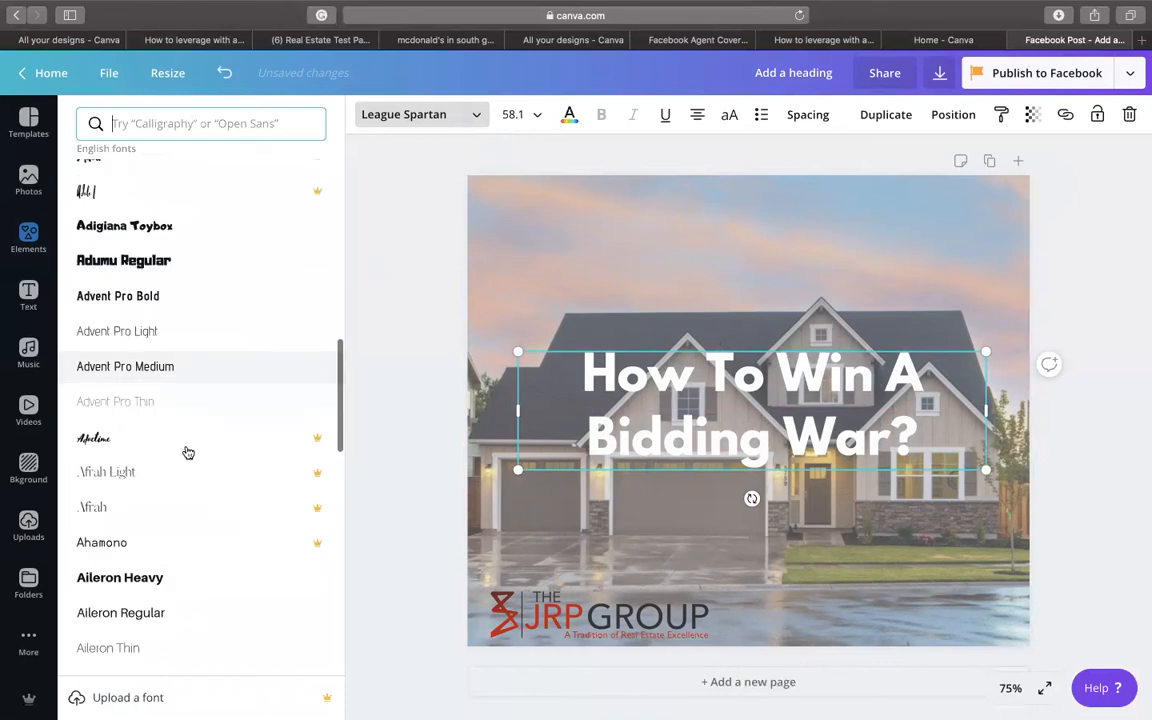
{"action": "scroll", "coordinate": [188, 299], "scroll_direction": "down", "scroll_amount": 2}
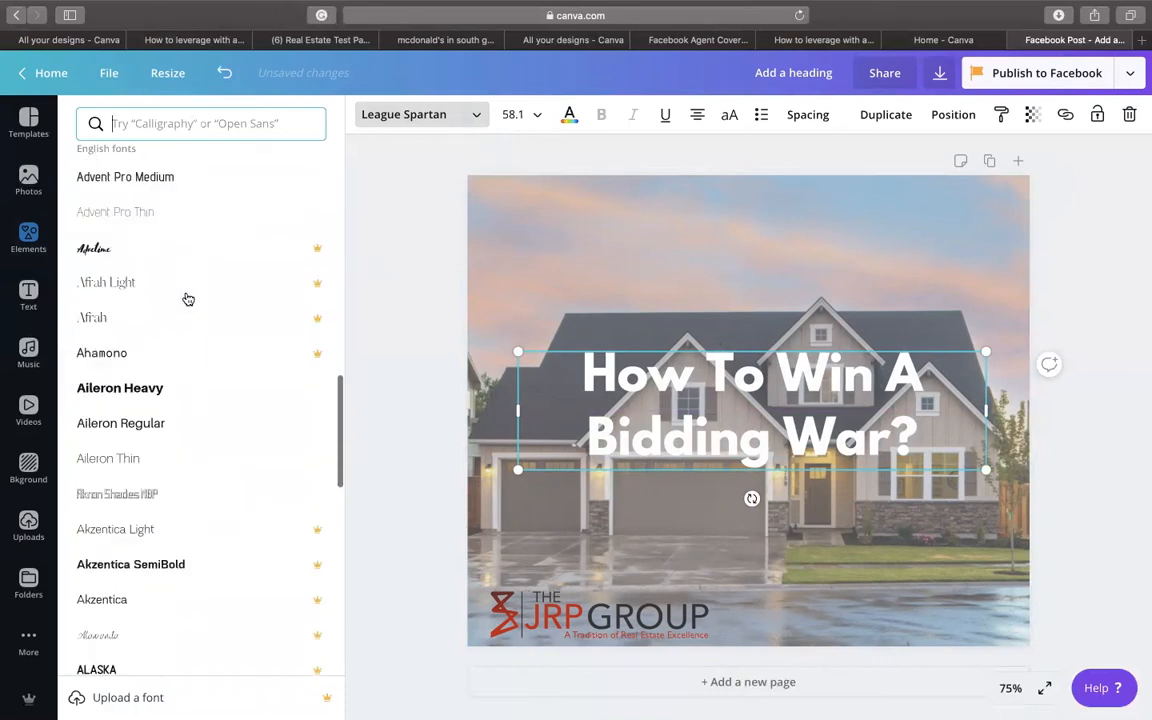
{"action": "scroll", "coordinate": [189, 387], "scroll_direction": "down", "scroll_amount": 4}
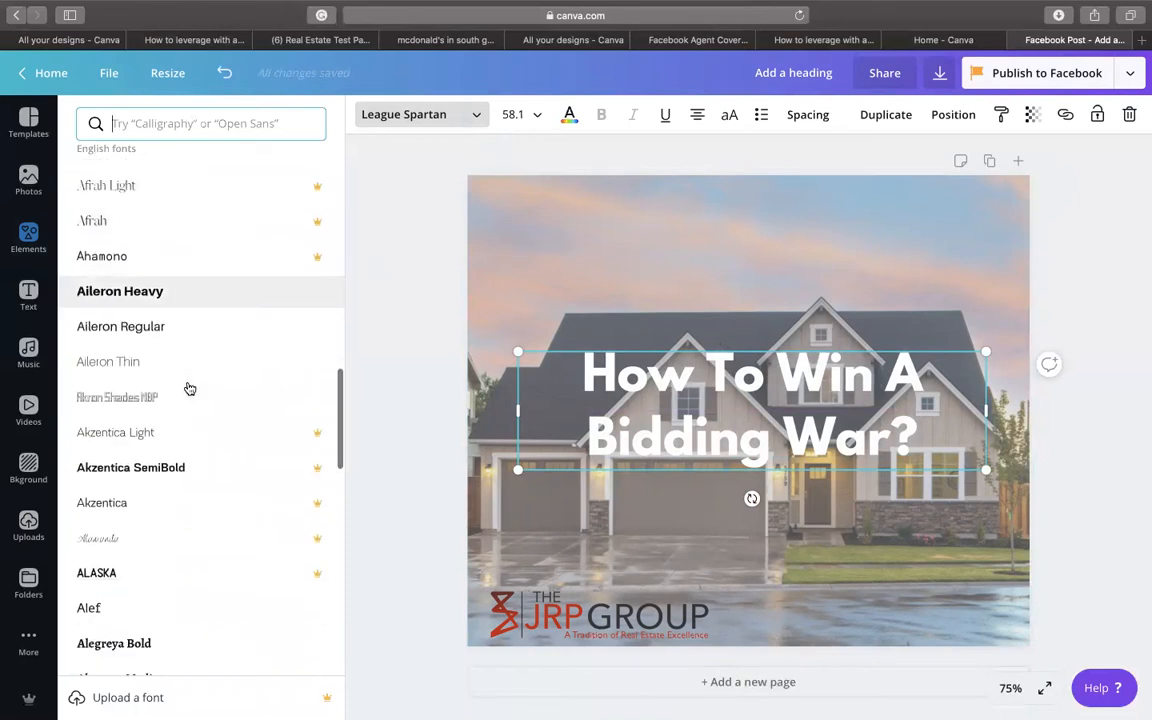
{"action": "scroll", "coordinate": [184, 500], "scroll_direction": "down", "scroll_amount": 1}
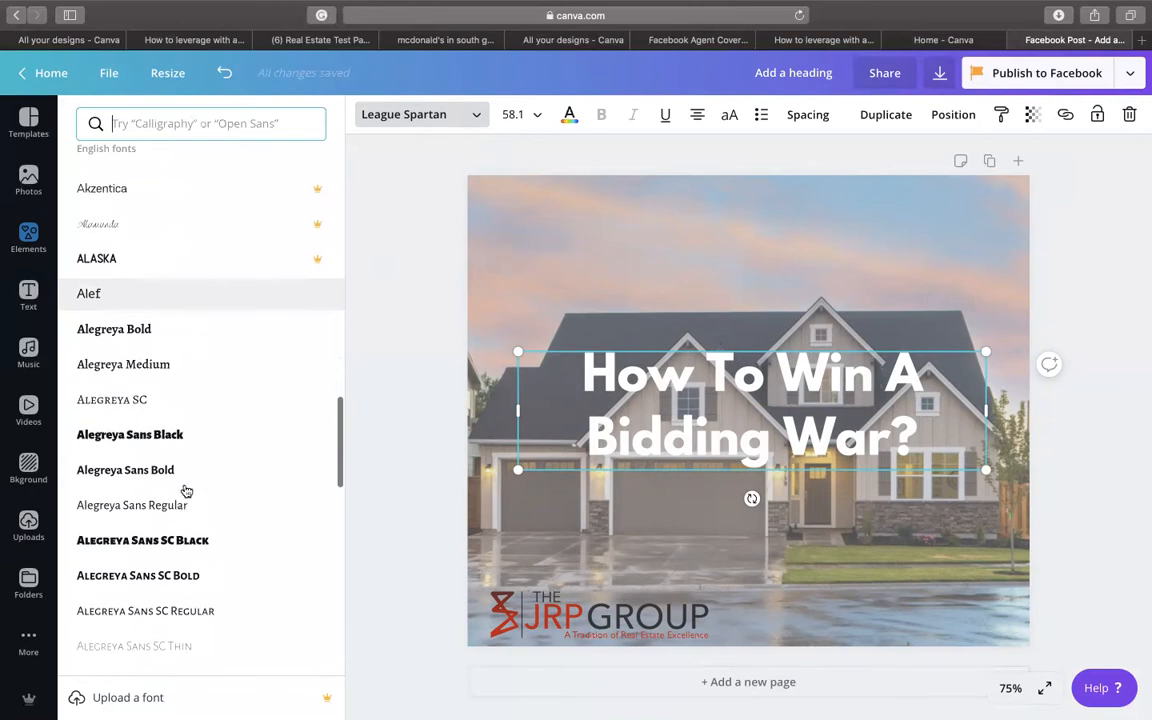
{"action": "left_click", "coordinate": [183, 505]}
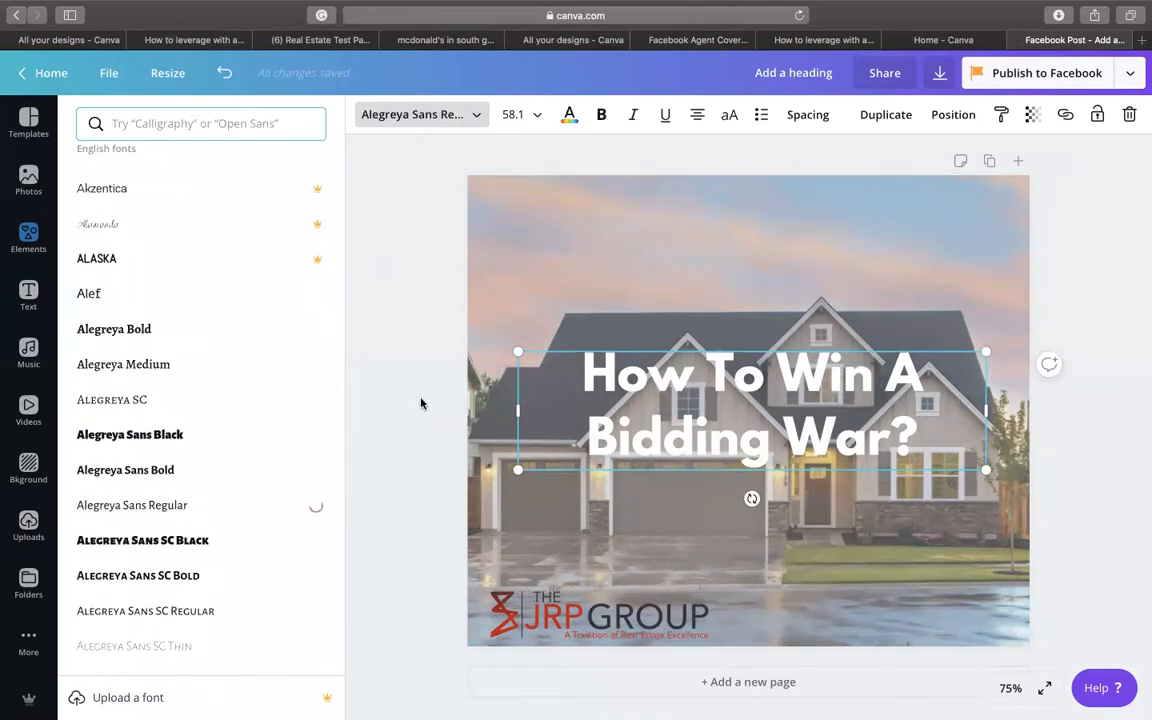
{"action": "scroll", "coordinate": [198, 406], "scroll_direction": "down", "scroll_amount": 10}
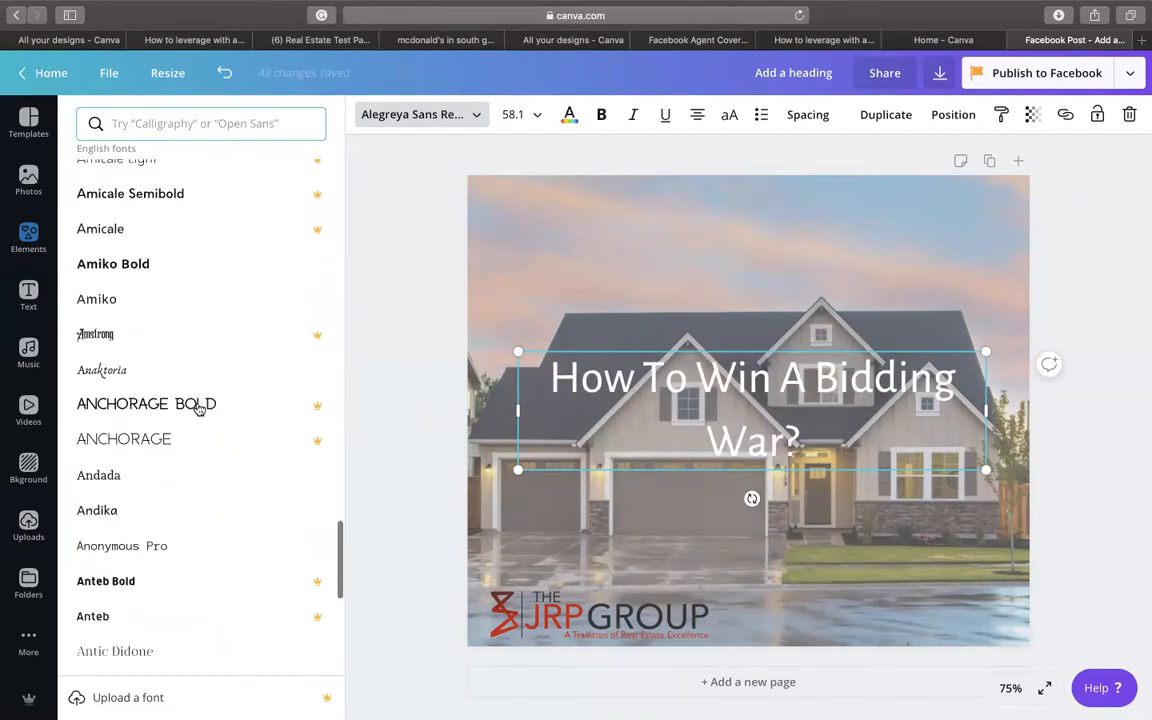
{"action": "scroll", "coordinate": [177, 445], "scroll_direction": "down", "scroll_amount": 3}
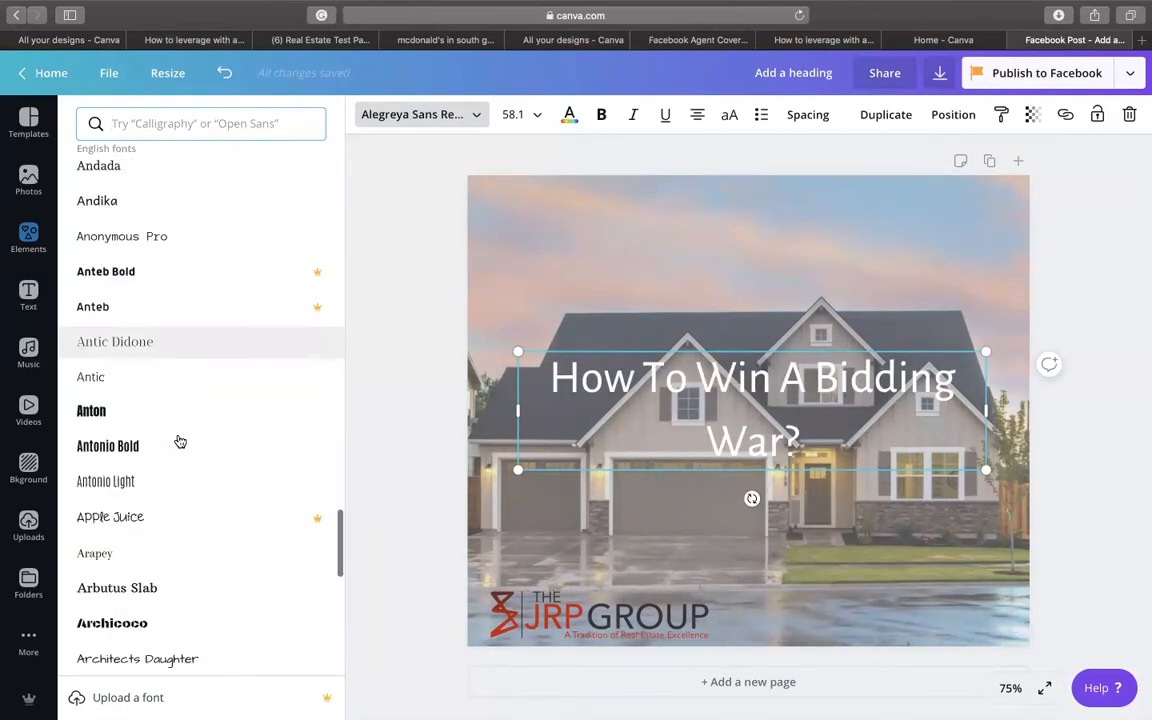
{"action": "scroll", "coordinate": [157, 512], "scroll_direction": "down", "scroll_amount": 3}
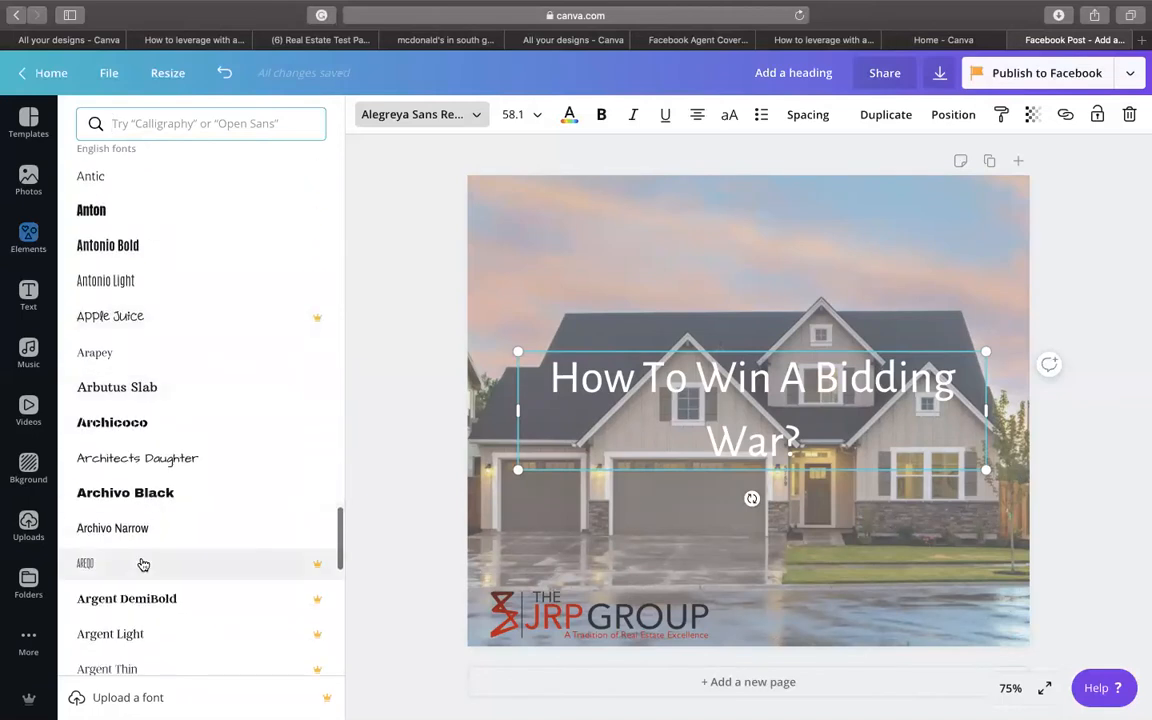
{"action": "left_click", "coordinate": [170, 564]}
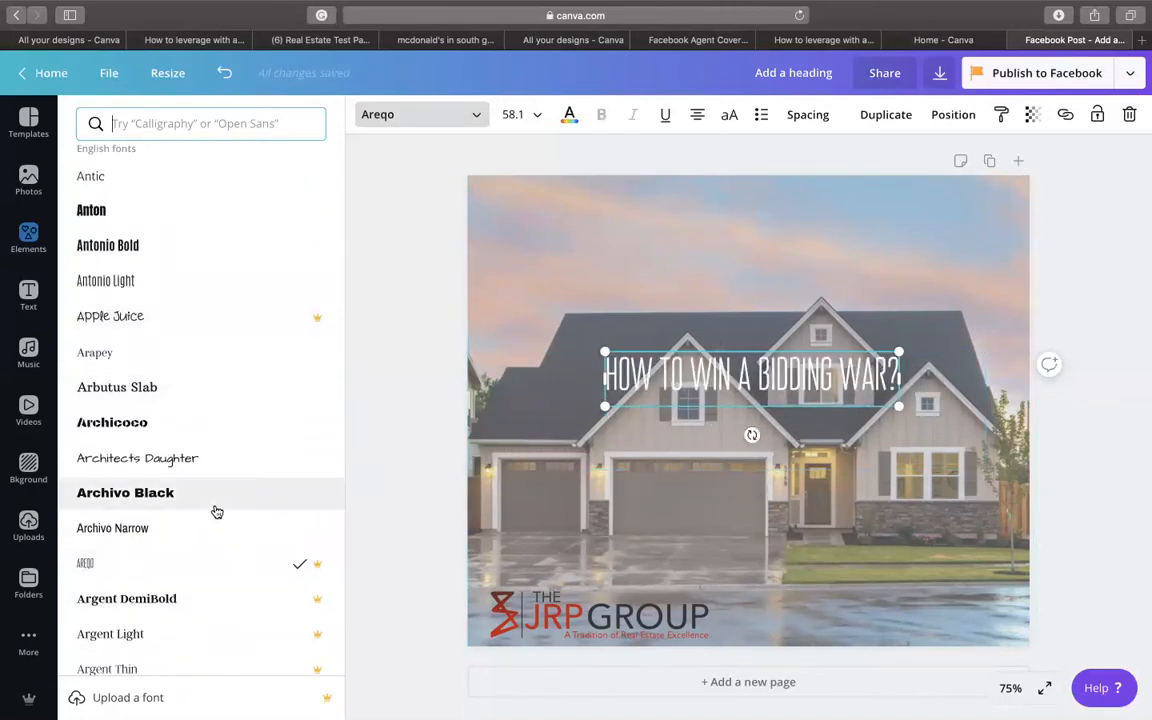
{"action": "scroll", "coordinate": [216, 511], "scroll_direction": "down", "scroll_amount": 10}
{"action": "scroll", "coordinate": [216, 511], "scroll_direction": "down", "scroll_amount": 13}
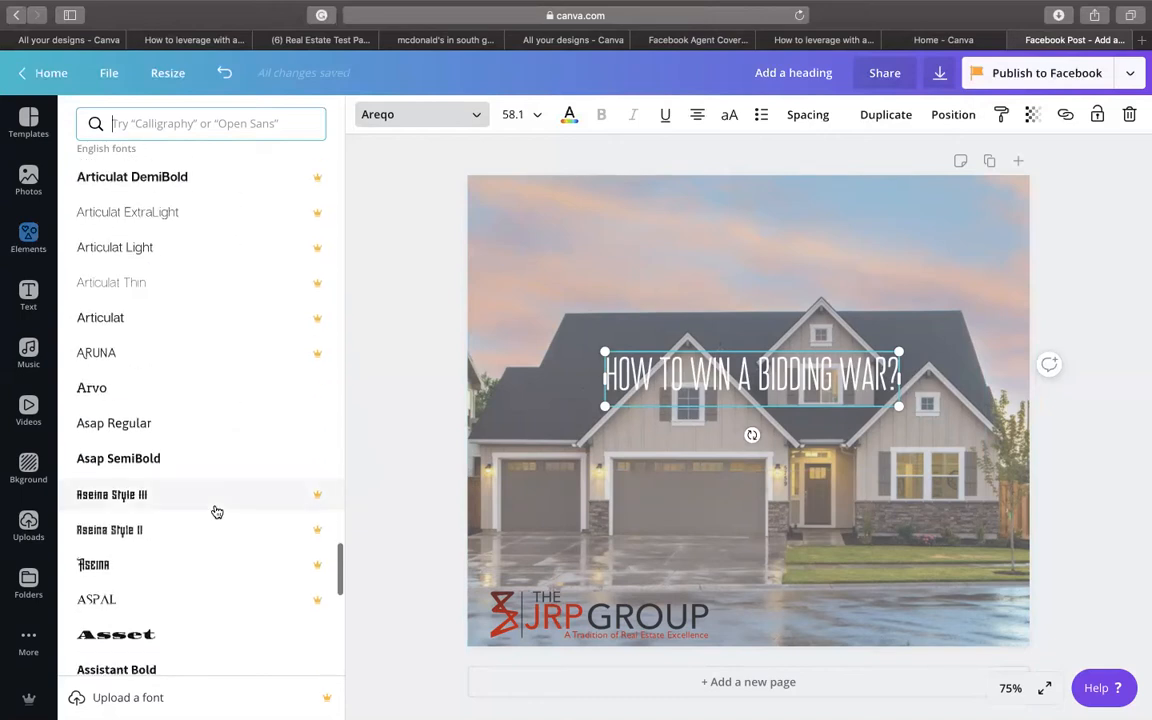
- Set the heading to Aswatama, enlarge it to 76.8 and centre it
{"action": "left_click", "coordinate": [185, 527]}
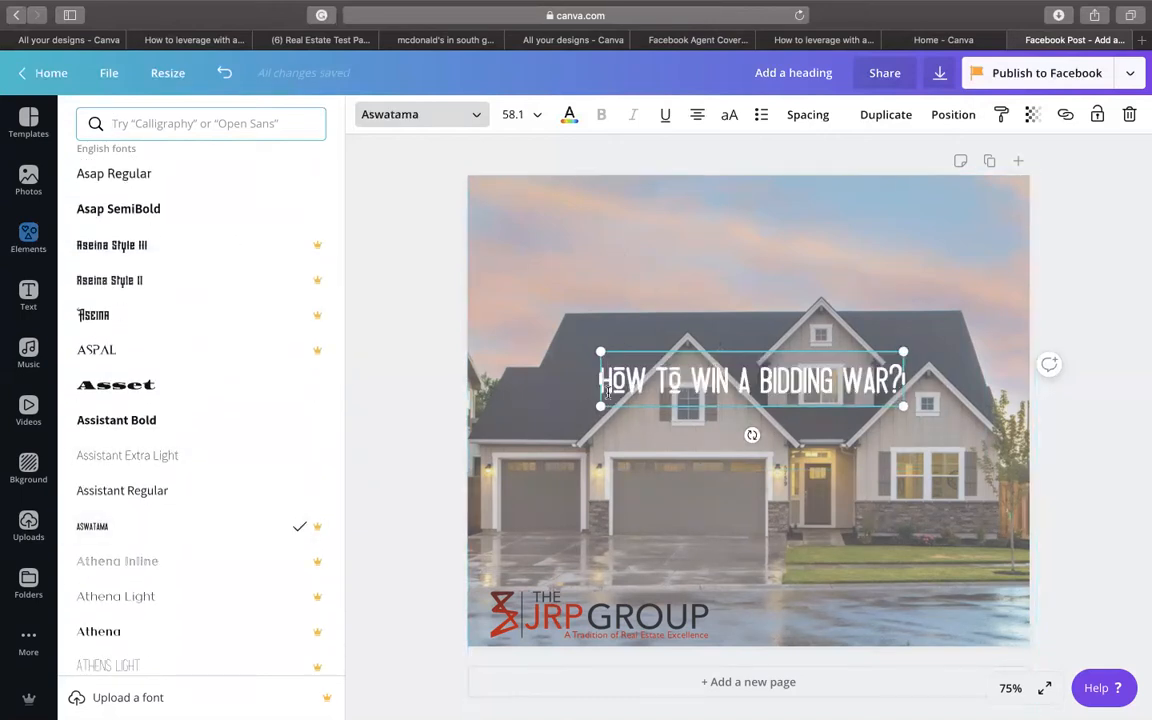
{"action": "left_click_drag", "start_coordinate": [560, 488], "coordinate": [540, 522]}
{"action": "left_click_drag", "start_coordinate": [665, 399], "coordinate": [713, 413]}
- Try black, dark grey and mid grey on the overlay square, settling on light grey
{"action": "left_click", "coordinate": [660, 250]}
{"action": "left_click", "coordinate": [366, 116]}
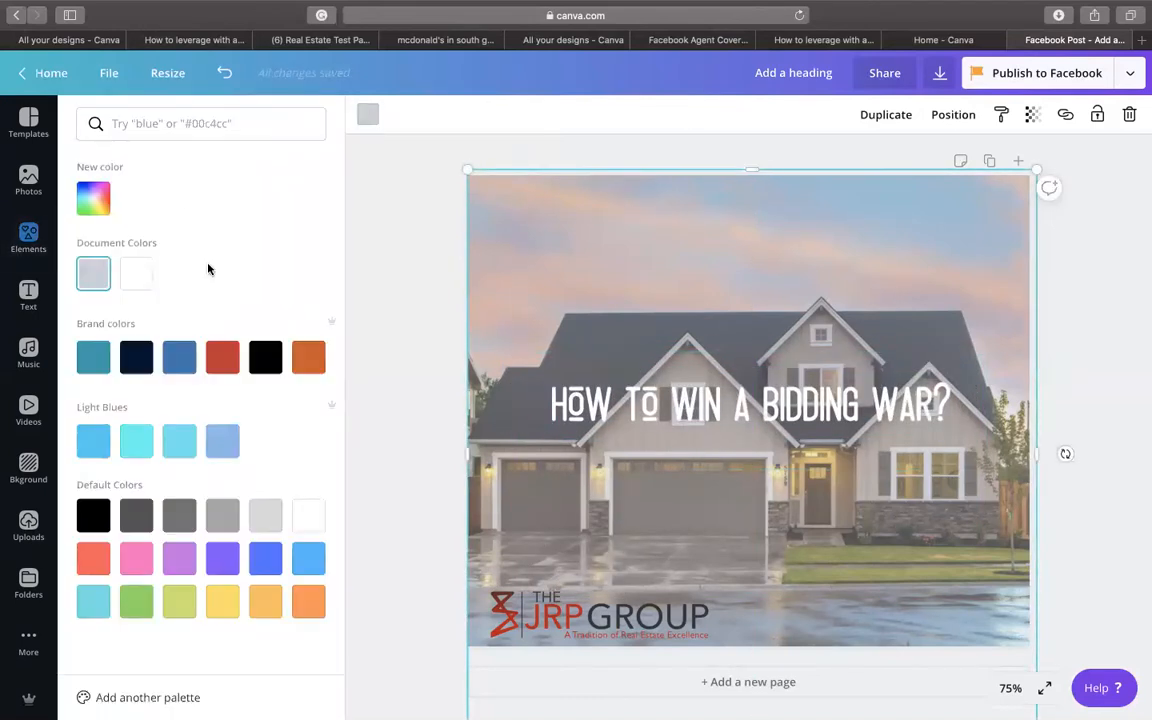
{"action": "left_click", "coordinate": [266, 357]}
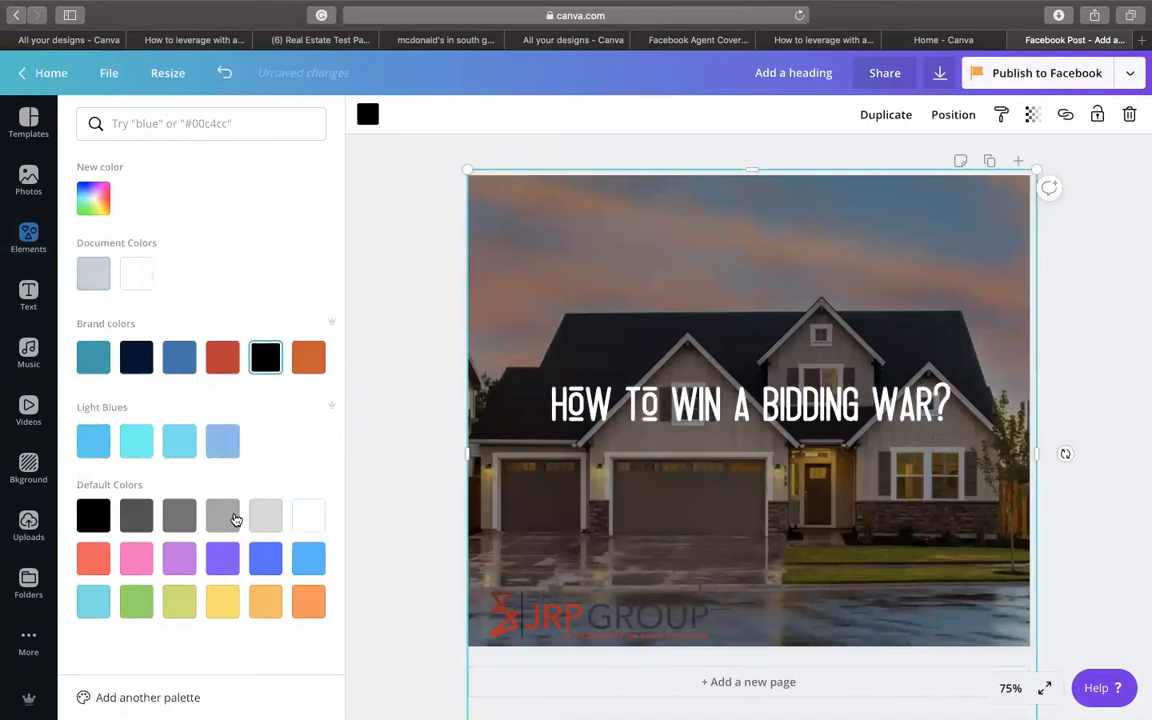
{"action": "left_click", "coordinate": [136, 516]}
{"action": "left_click", "coordinate": [181, 517]}
{"action": "left_click", "coordinate": [214, 521]}
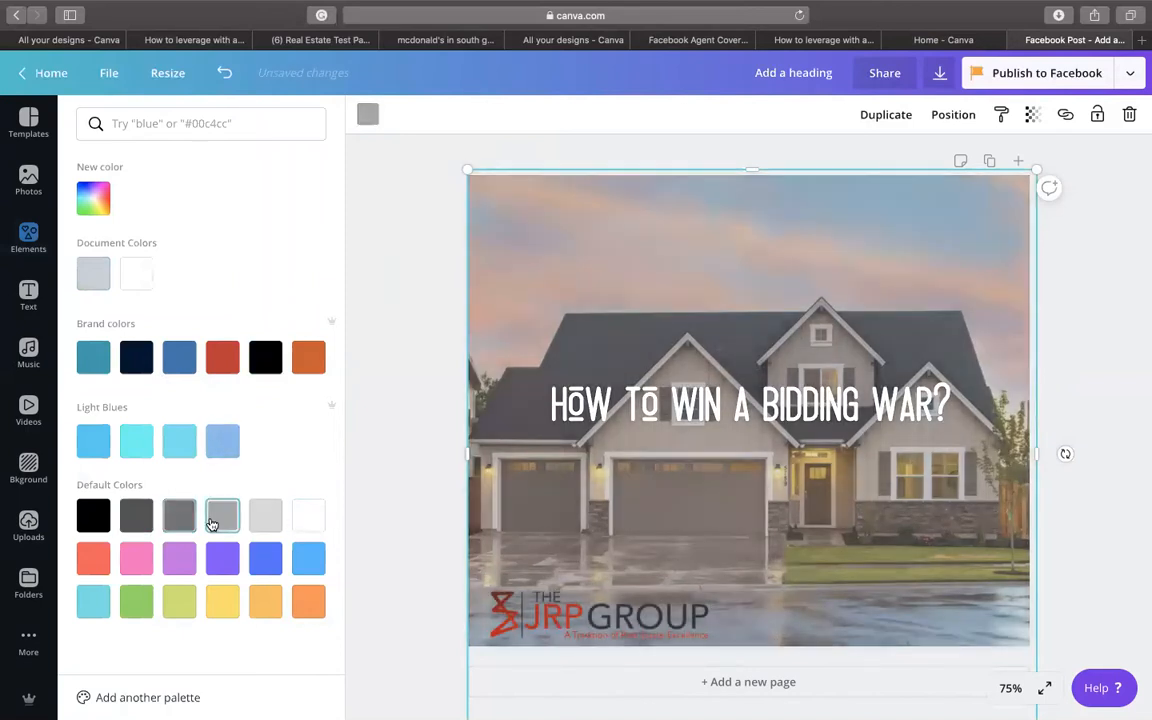
{"action": "left_click", "coordinate": [627, 518]}
{"action": "left_click", "coordinate": [828, 599]}
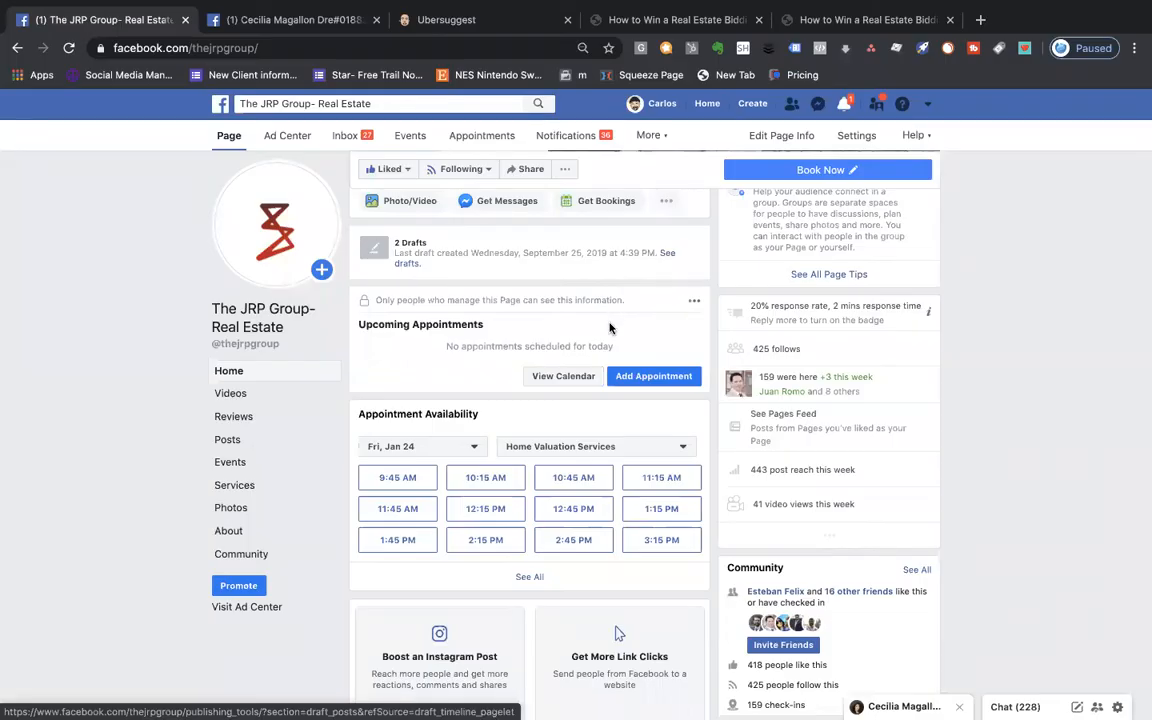
- Attach Add a heading-7.png as a photo to the new JRP Group post
{"action": "scroll", "coordinate": [610, 328], "scroll_direction": "up", "scroll_amount": 7}
{"action": "scroll", "coordinate": [610, 328], "scroll_direction": "down", "scroll_amount": 3}
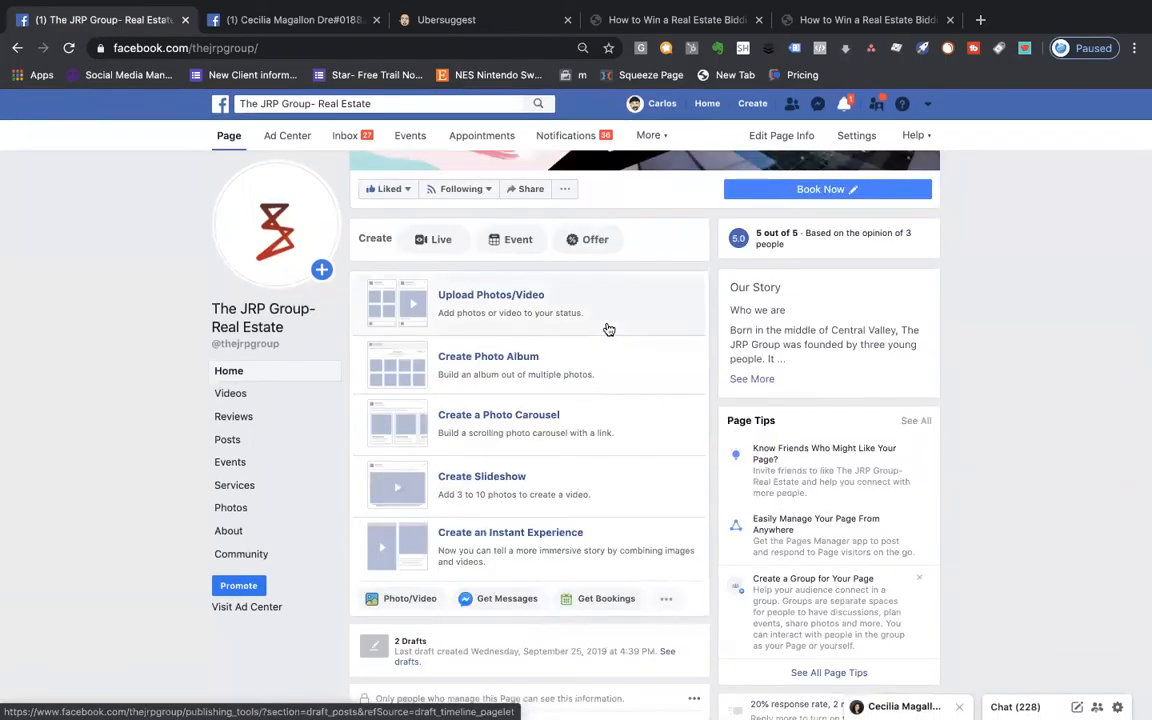
{"action": "left_click", "coordinate": [557, 306]}
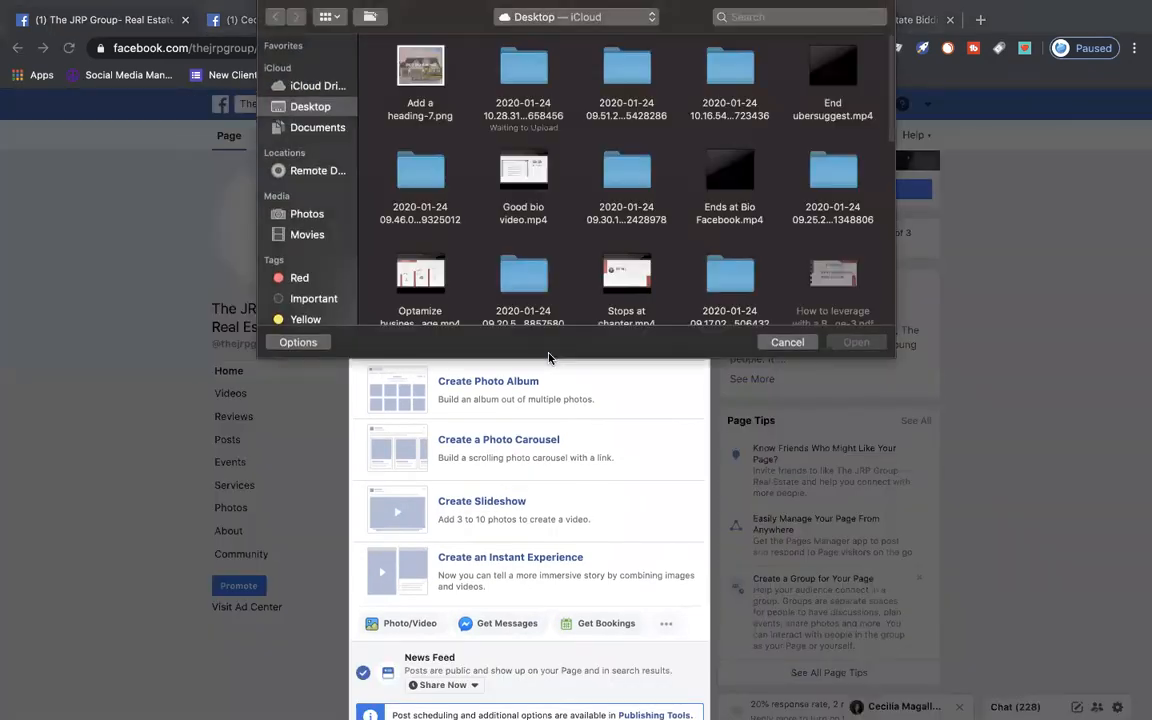
{"action": "left_click", "coordinate": [428, 70]}
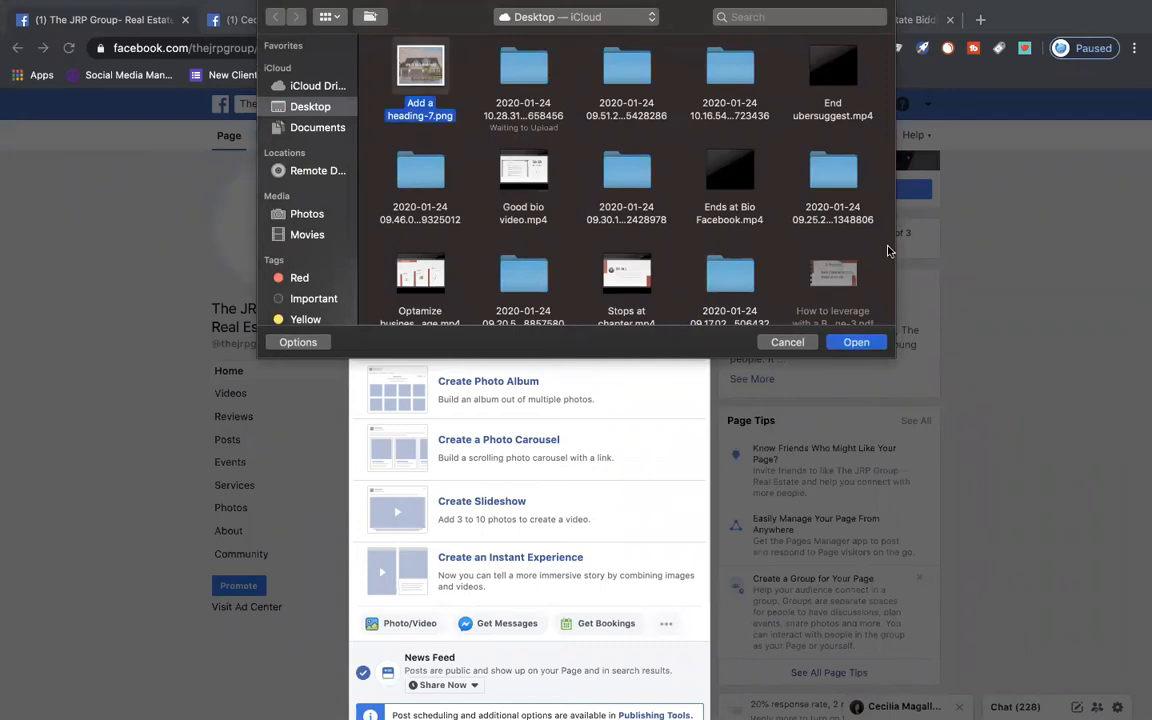
{"action": "left_click", "coordinate": [856, 343]}
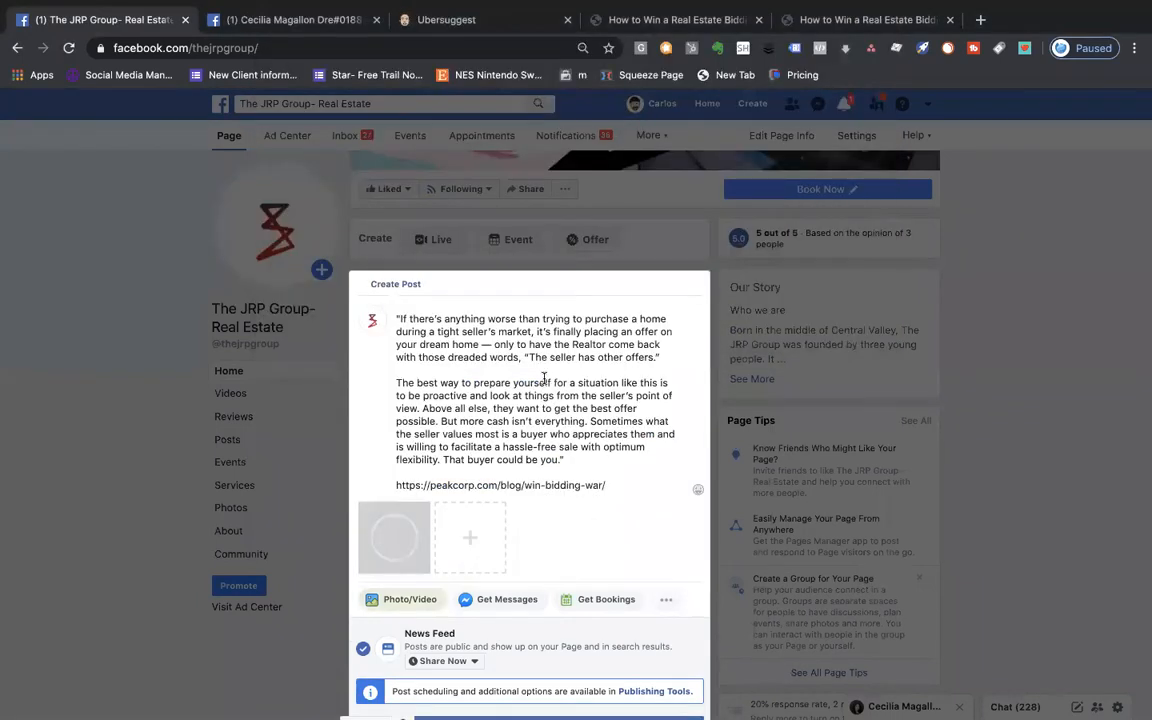
- Review the post's bidding-war article text down to the link
{"action": "scroll", "coordinate": [544, 378], "scroll_direction": "down", "scroll_amount": 1}
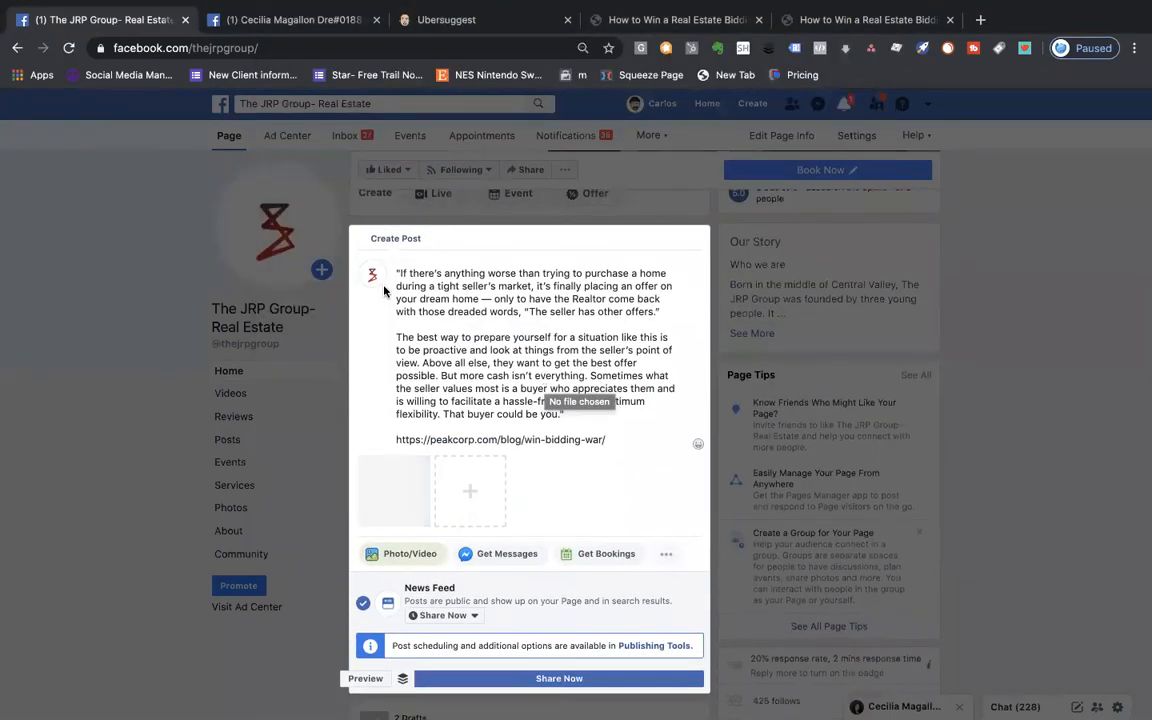
{"action": "left_click_drag", "start_coordinate": [395, 275], "coordinate": [627, 408]}
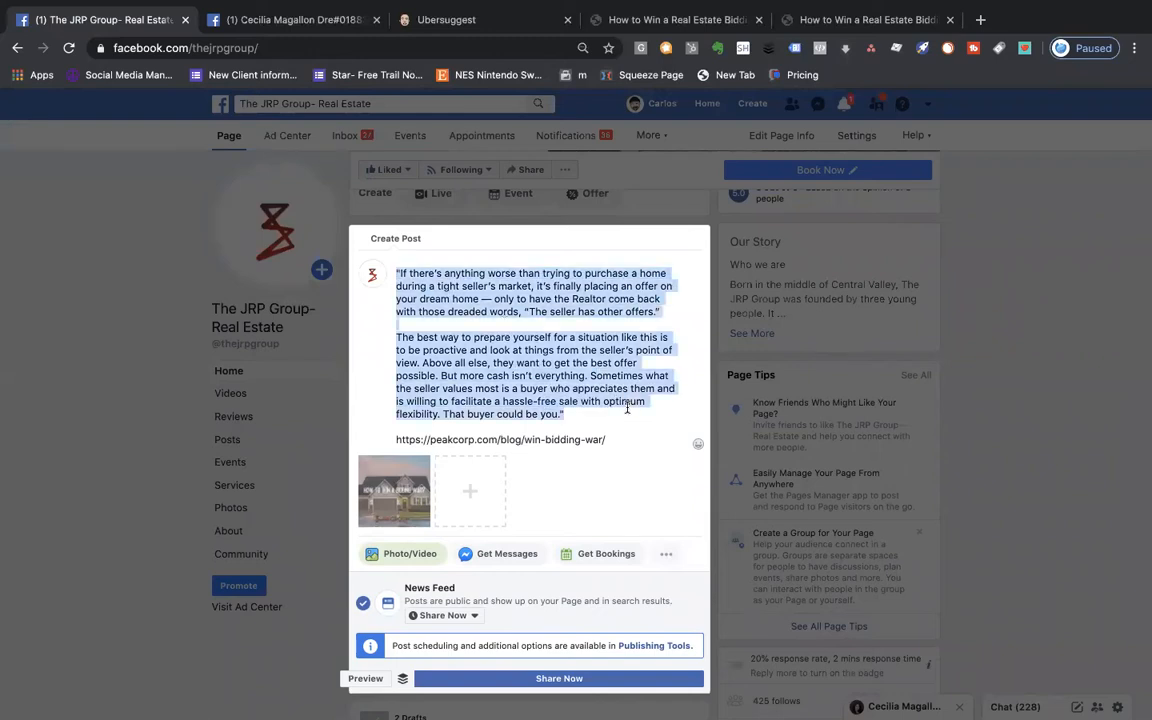
{"action": "left_click", "coordinate": [395, 485]}
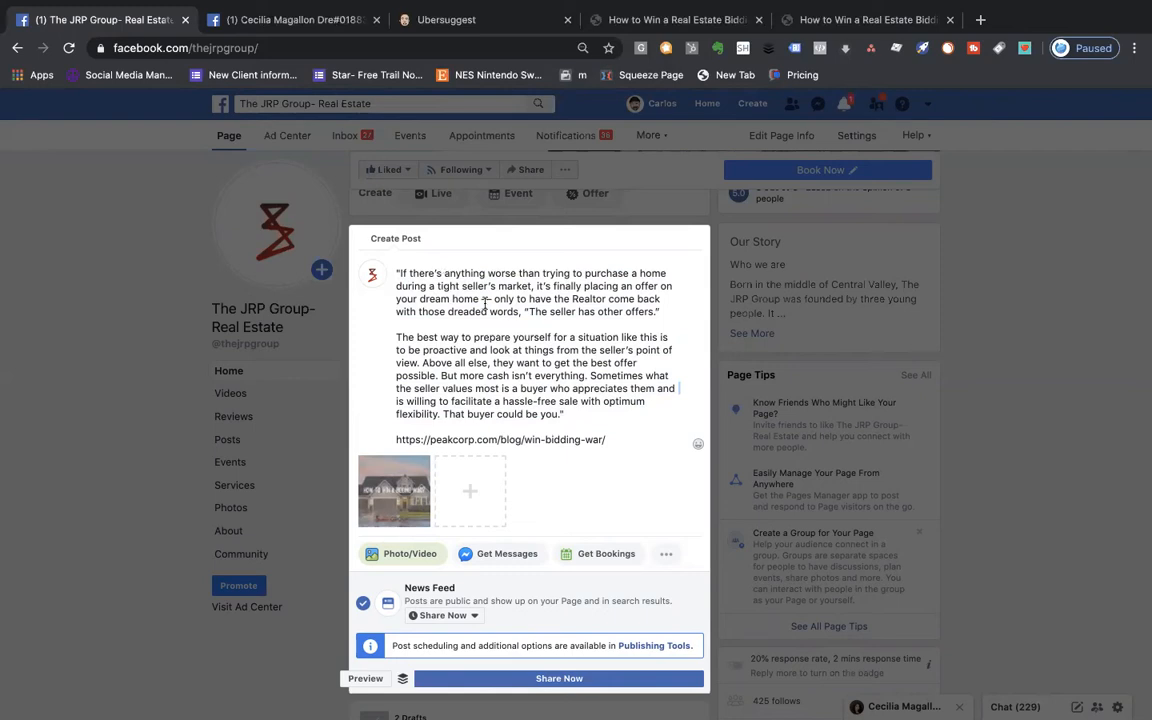
{"action": "left_click_drag", "start_coordinate": [396, 274], "coordinate": [610, 442]}
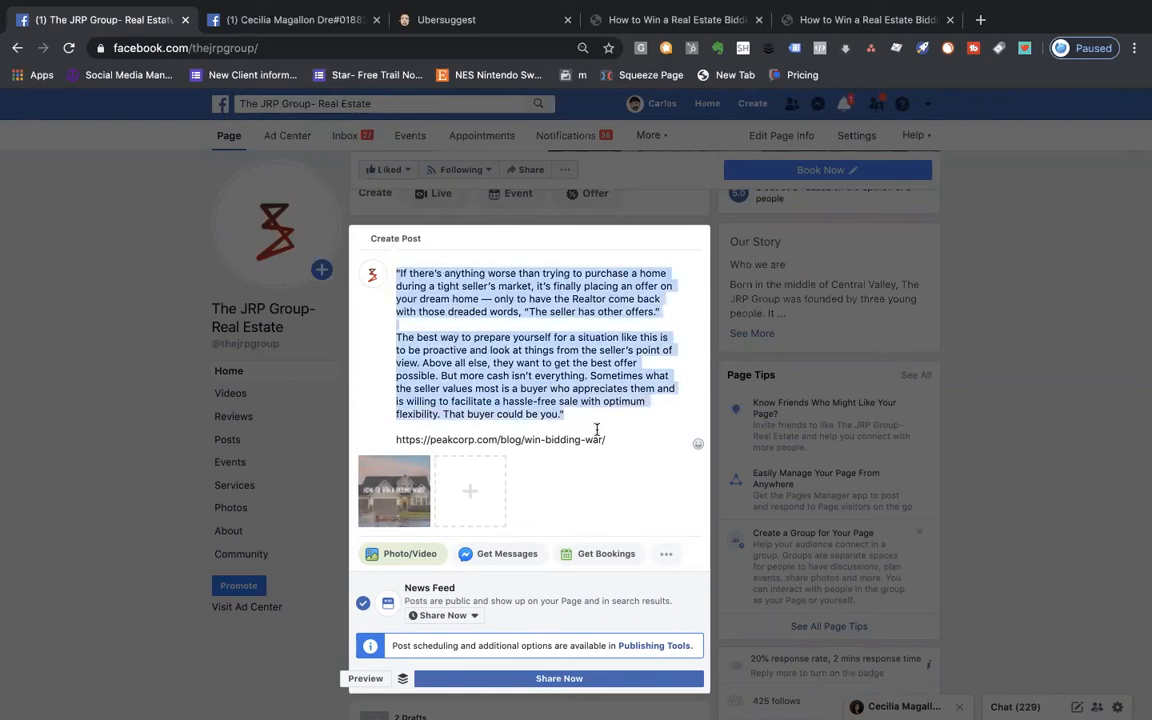
{"action": "left_click", "coordinate": [395, 485]}
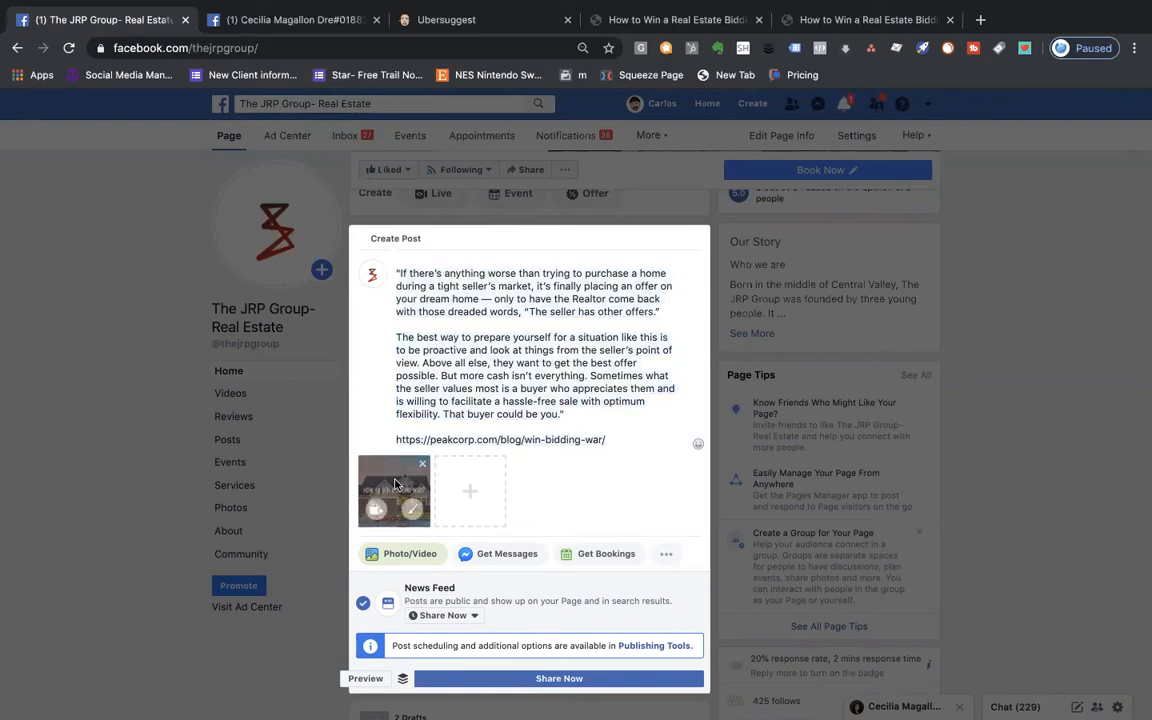
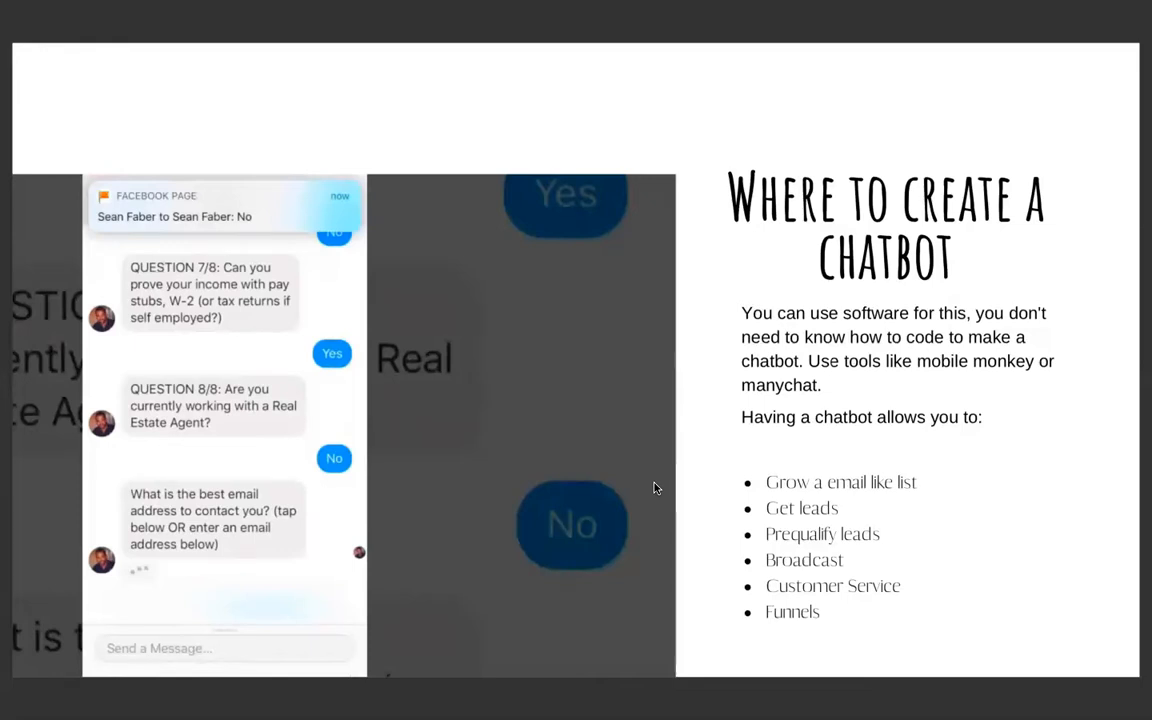
- Advance the presentation to the 'How to Make a Chatbot?' slide
{"action": "key", "text": "Right"}
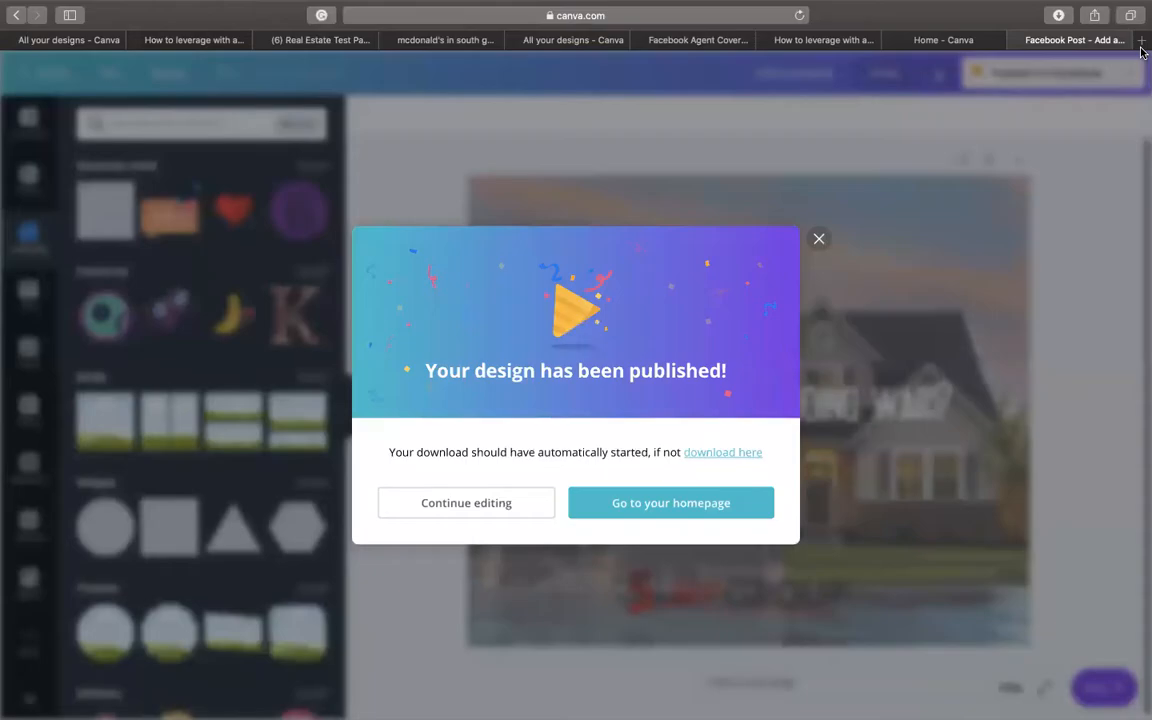
- Load mobilemonkey.com in a new Safari tab by typing 'mobi' in the address bar
{"action": "left_click", "coordinate": [1141, 40]}
{"action": "type", "text": "mobi"}
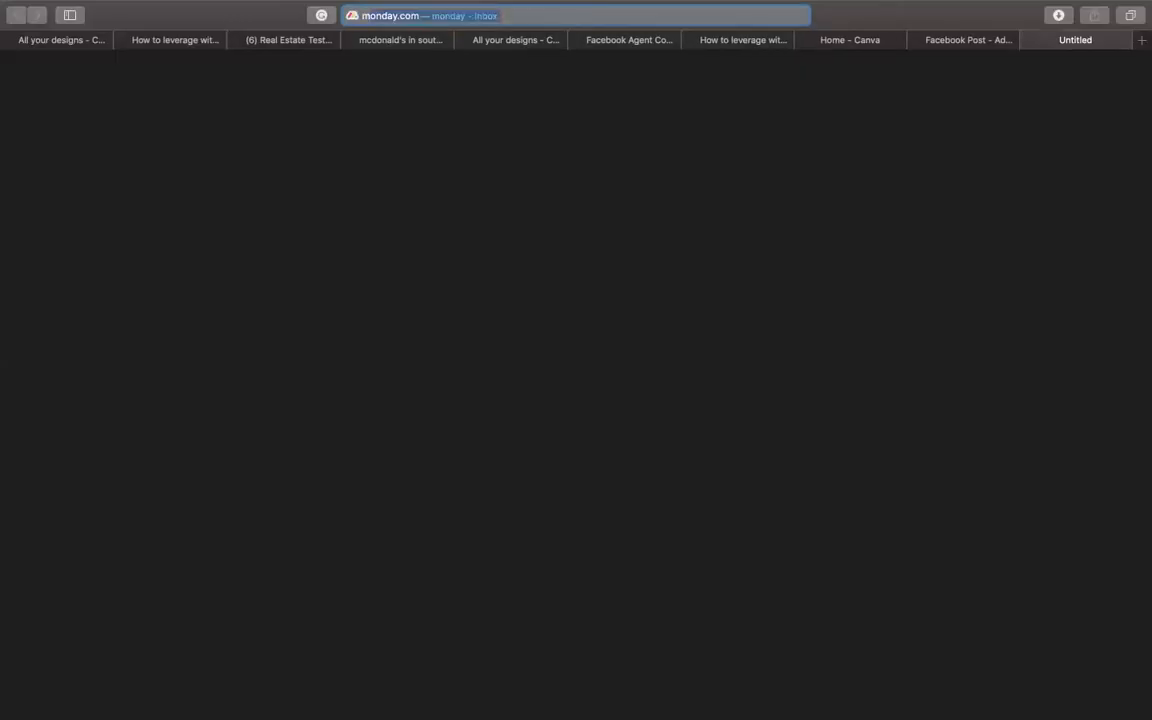
{"action": "key", "text": "Return"}
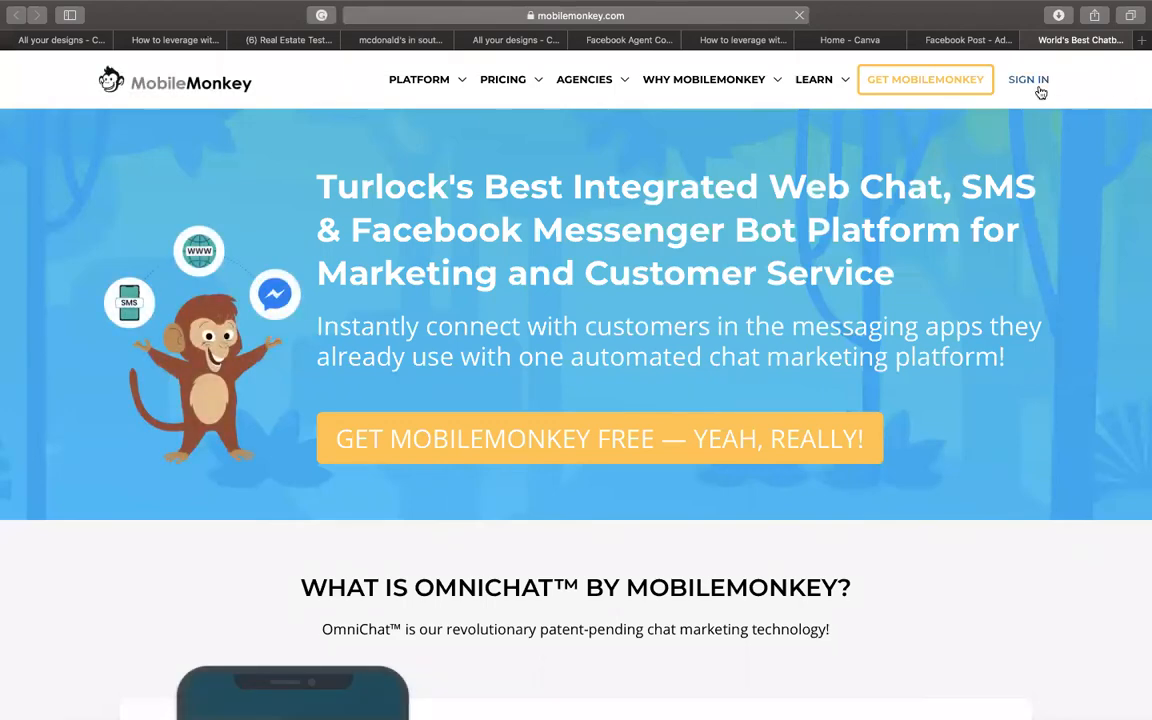
{"action": "key", "text": "super+t"}
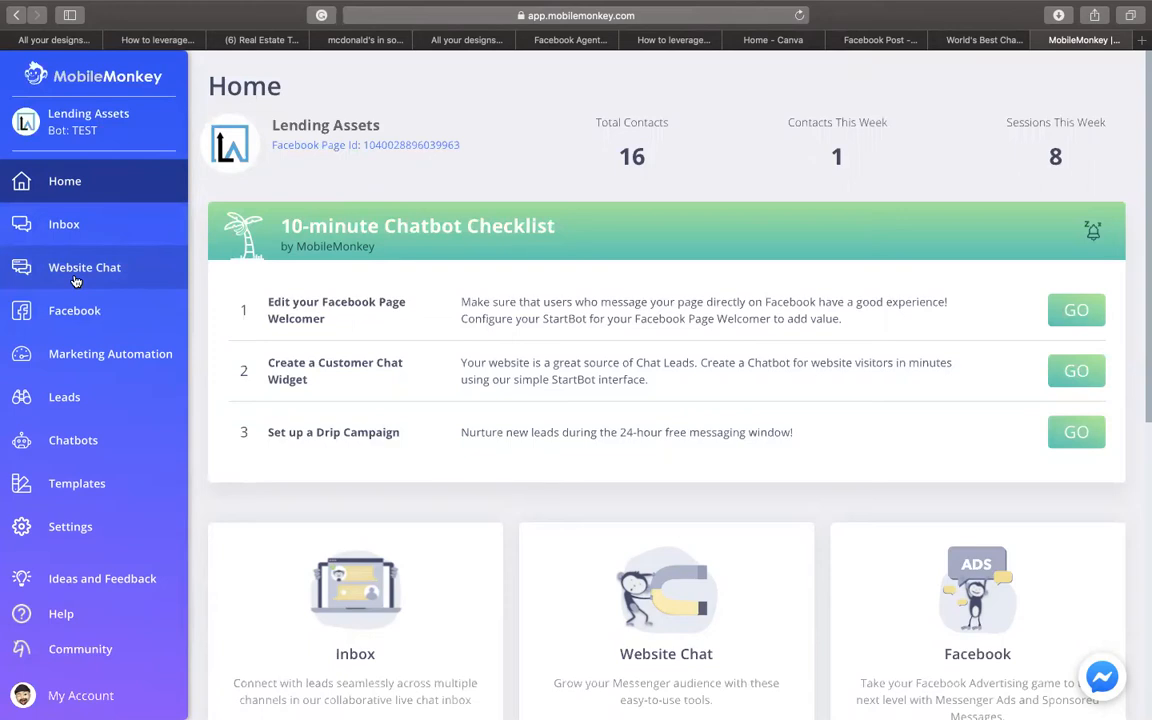
- Open the MobileMonkey support chat from the dashboard
{"action": "left_click", "coordinate": [1101, 677]}
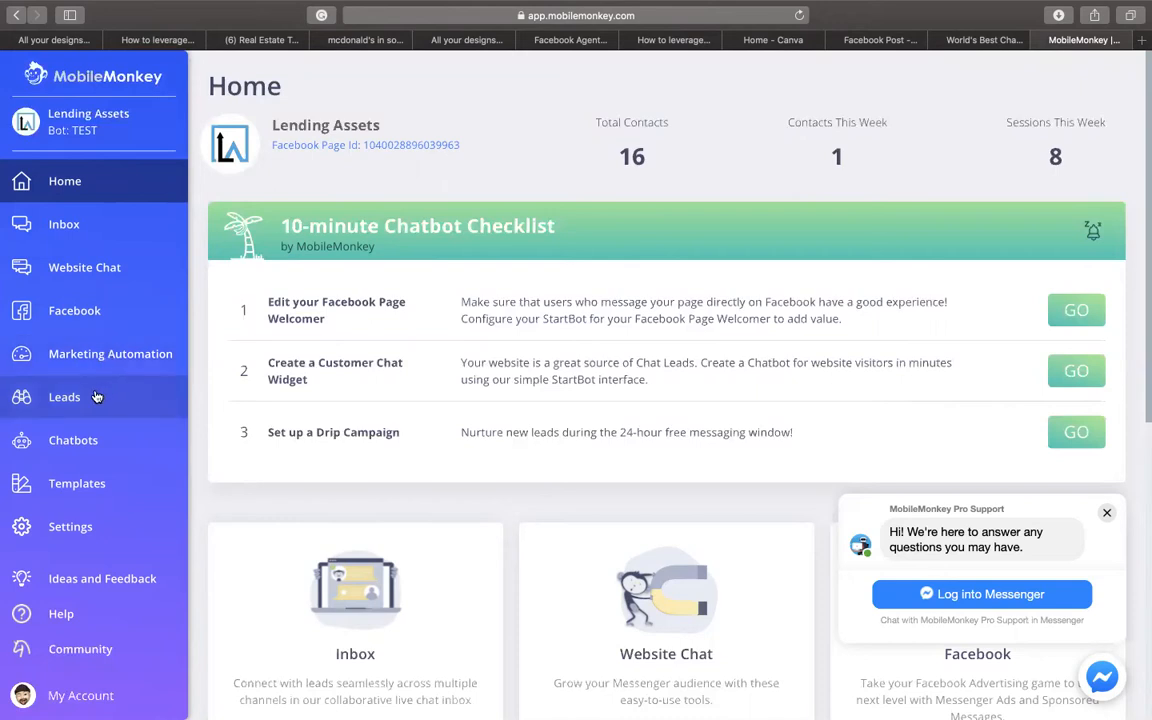
- Open the ready-made templates library and close the support chat popup
{"action": "left_click", "coordinate": [92, 487]}
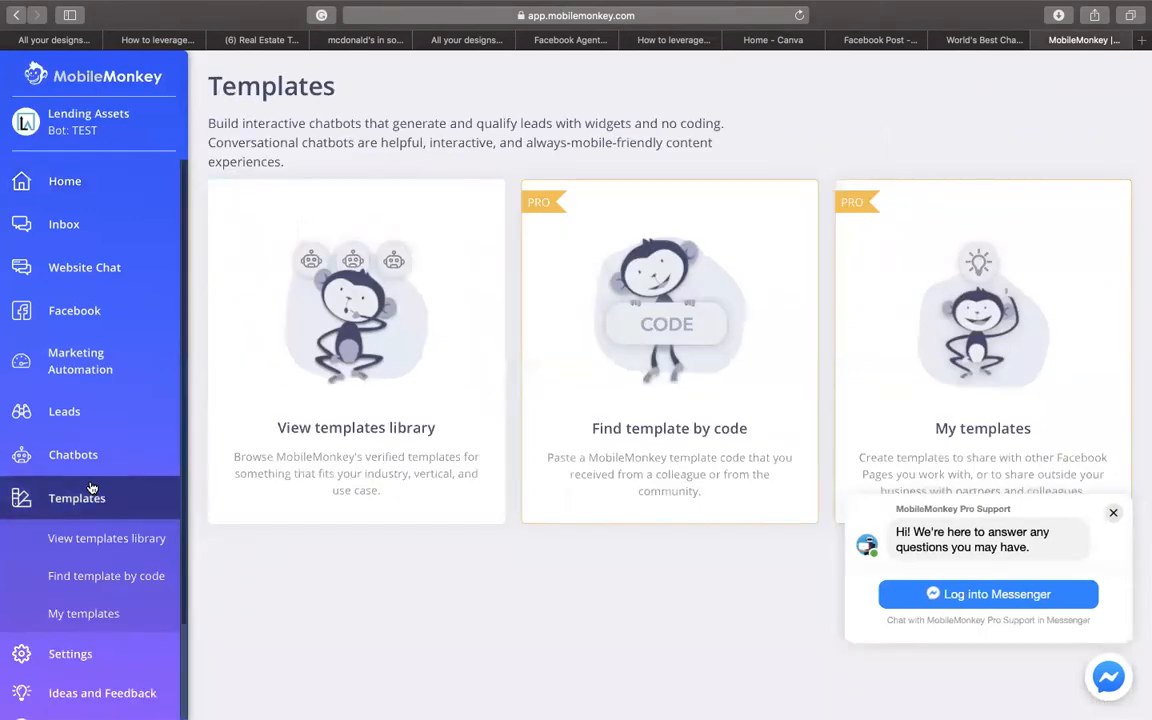
{"action": "left_click", "coordinate": [351, 394]}
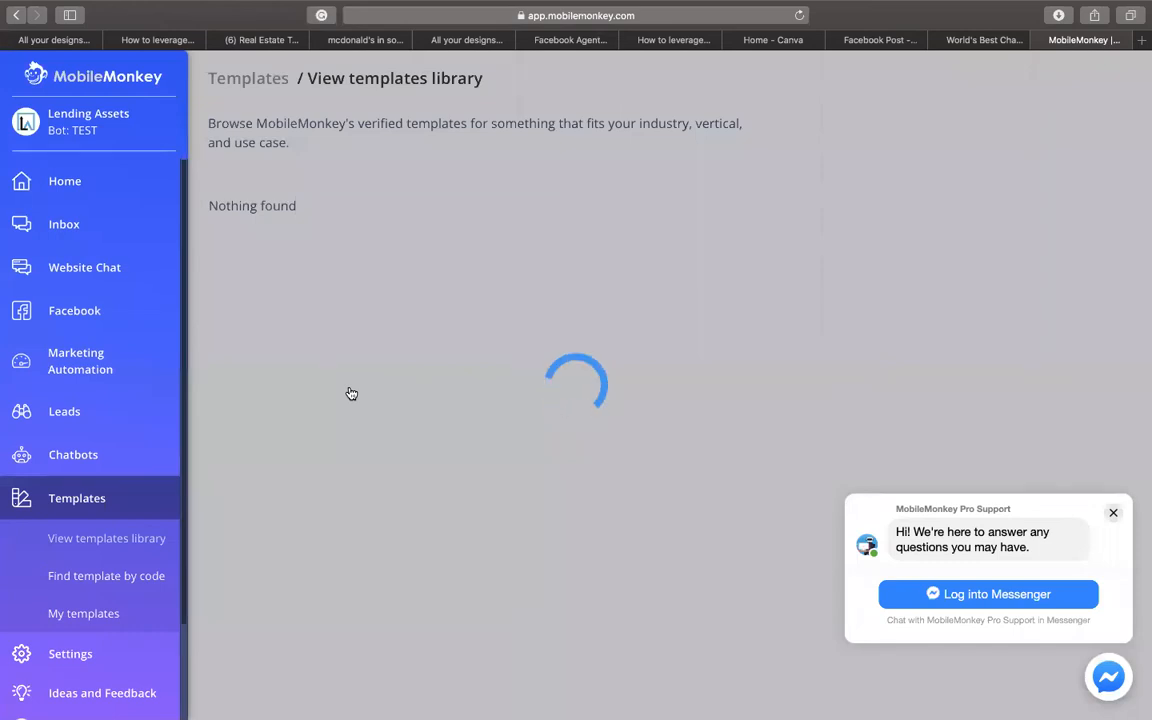
{"action": "left_click", "coordinate": [1113, 512]}
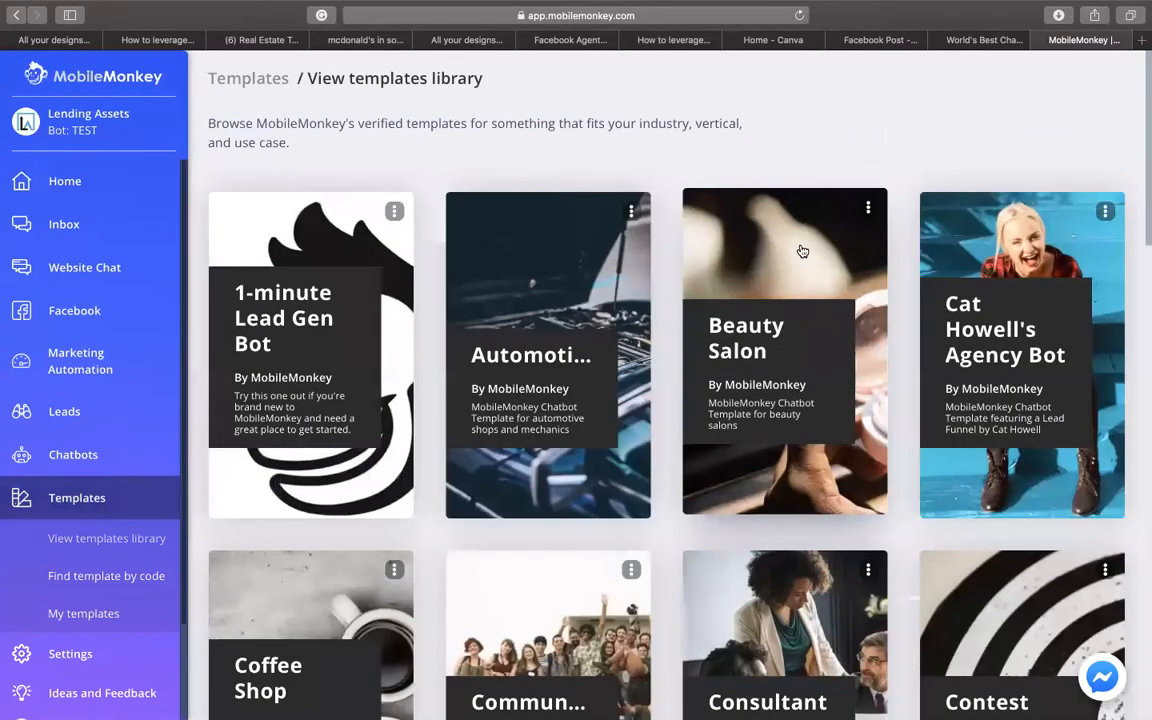
- Check the Real Estate template's import options, then dismiss the prompt without importing
{"action": "scroll", "coordinate": [802, 252], "scroll_direction": "down", "scroll_amount": 1}
{"action": "scroll", "coordinate": [802, 252], "scroll_direction": "down", "scroll_amount": 5}
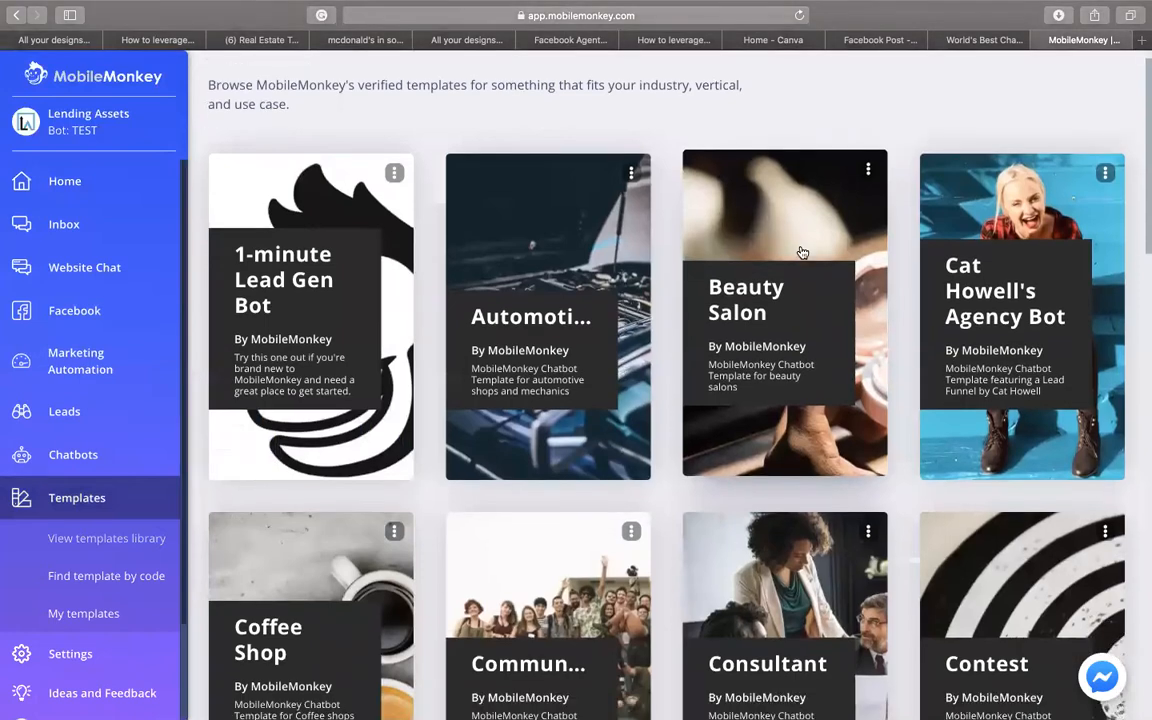
{"action": "scroll", "coordinate": [802, 252], "scroll_direction": "down", "scroll_amount": 3}
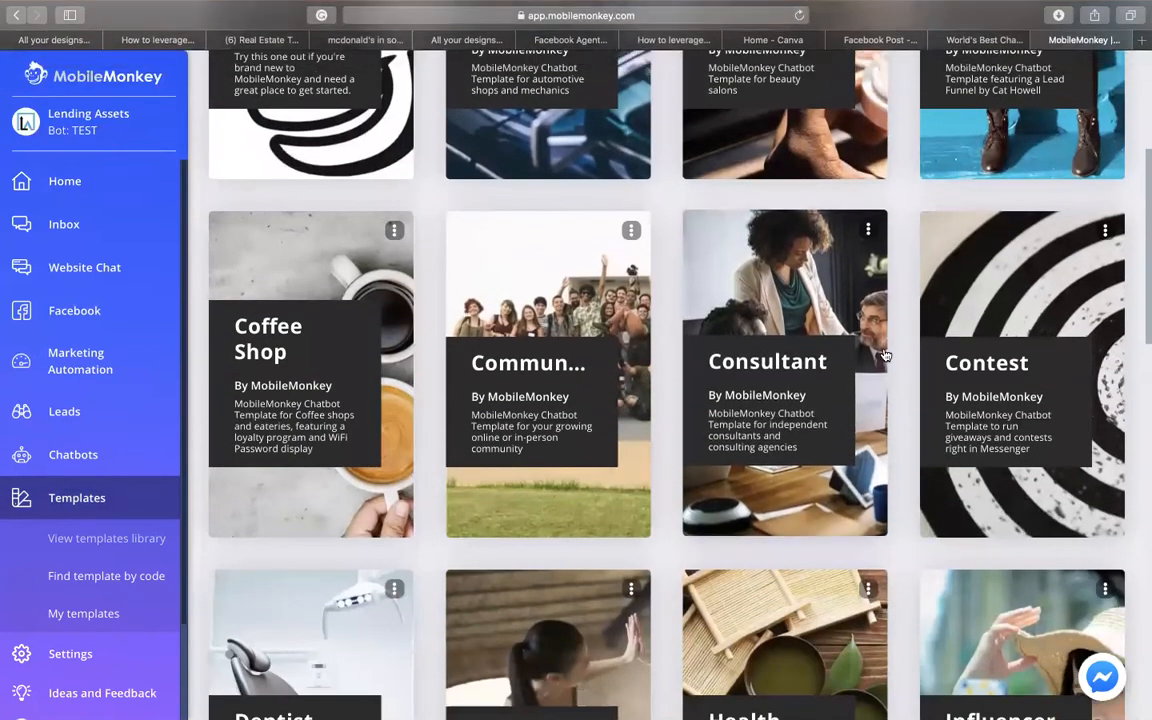
{"action": "scroll", "coordinate": [885, 355], "scroll_direction": "down", "scroll_amount": 10}
{"action": "scroll", "coordinate": [885, 355], "scroll_direction": "down", "scroll_amount": 7}
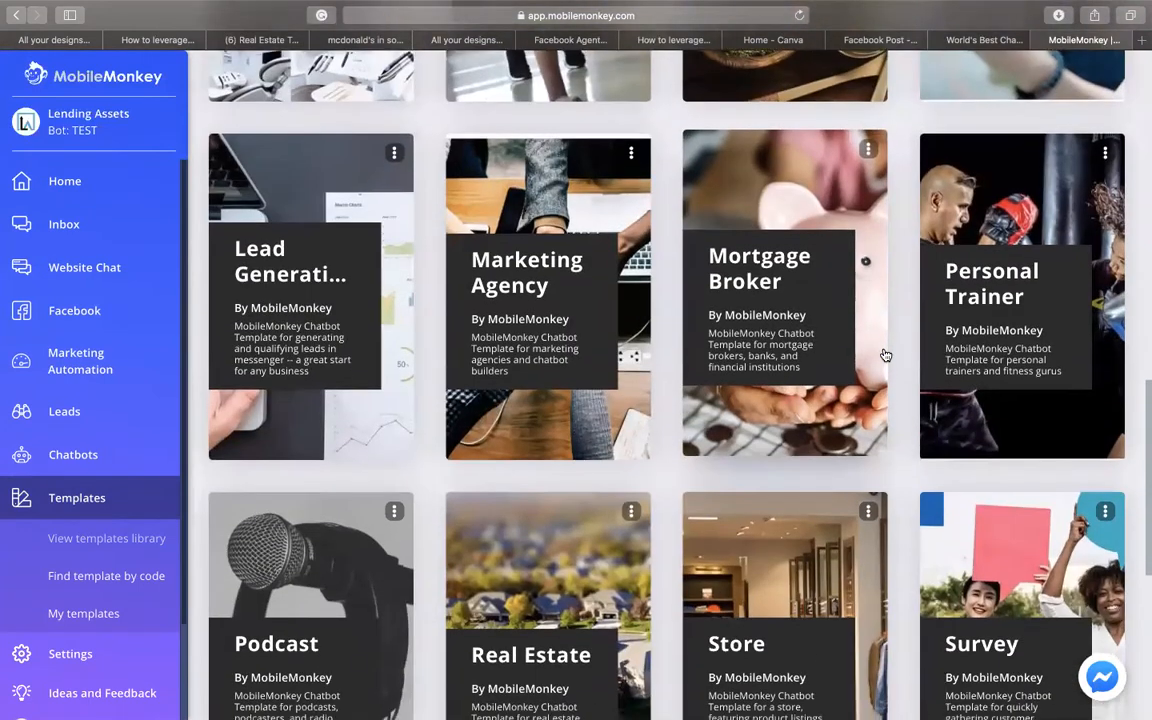
{"action": "scroll", "coordinate": [885, 355], "scroll_direction": "down", "scroll_amount": 4}
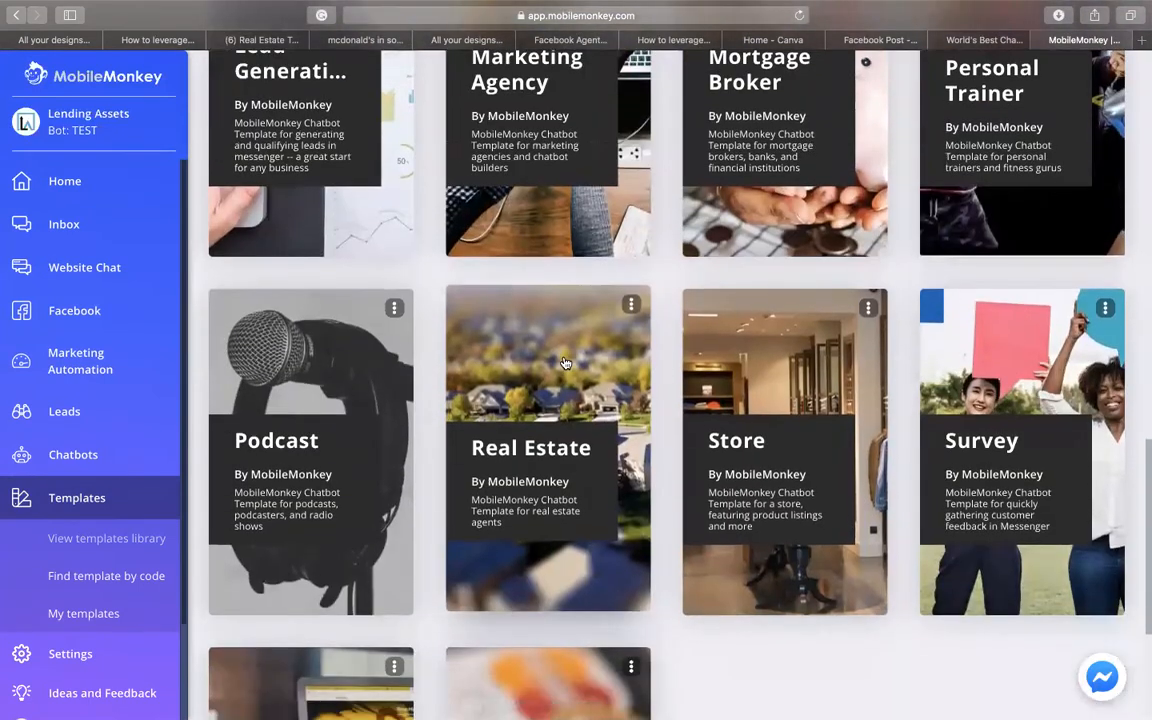
{"action": "left_click", "coordinate": [562, 362]}
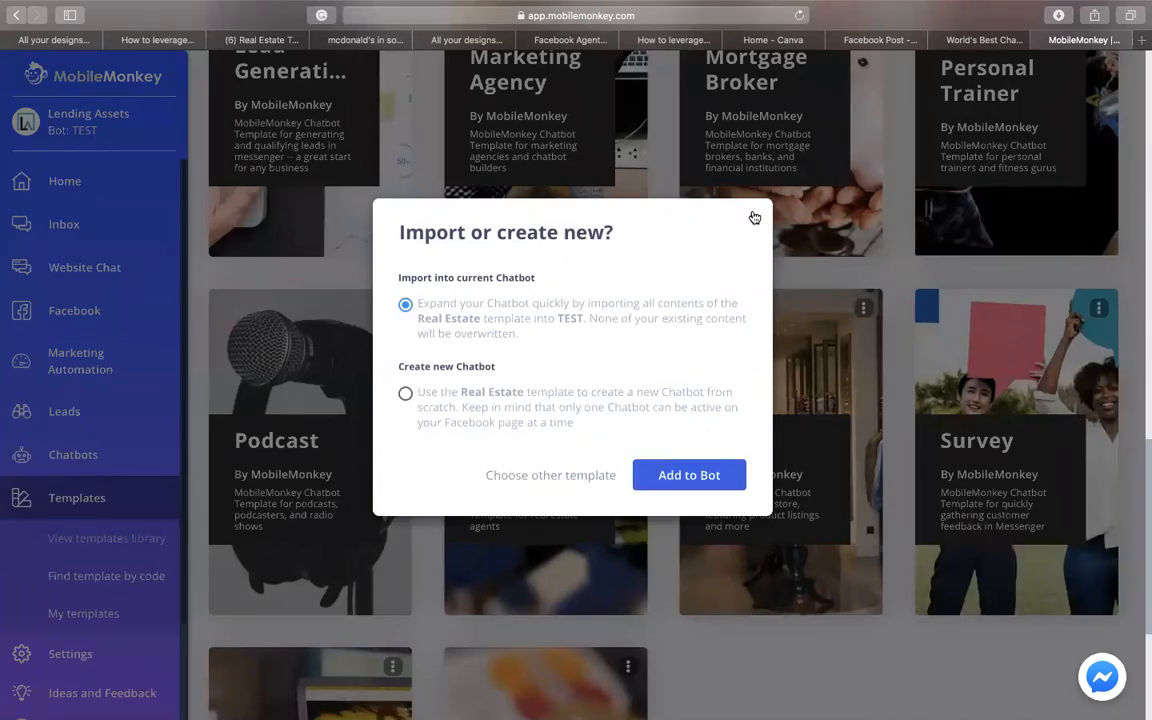
{"action": "left_click", "coordinate": [754, 218]}
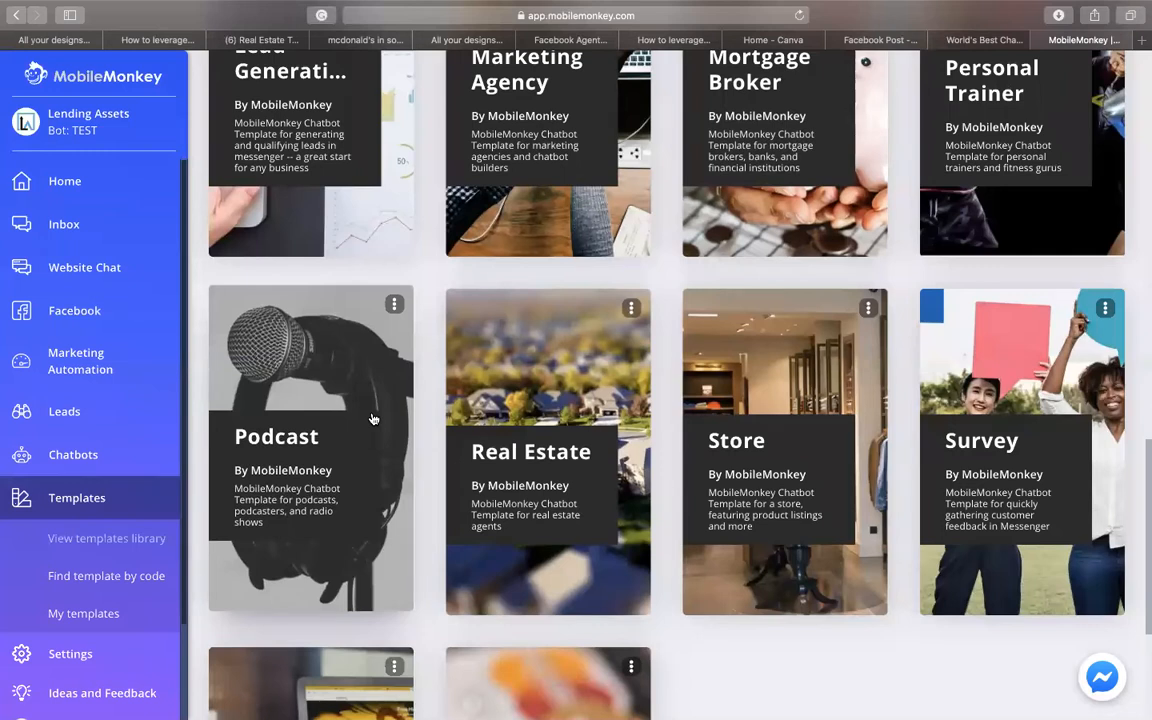
- Open the General Help Form dialogue from Chatbots > Dialogues in the Default Folder
{"action": "left_click", "coordinate": [93, 463]}
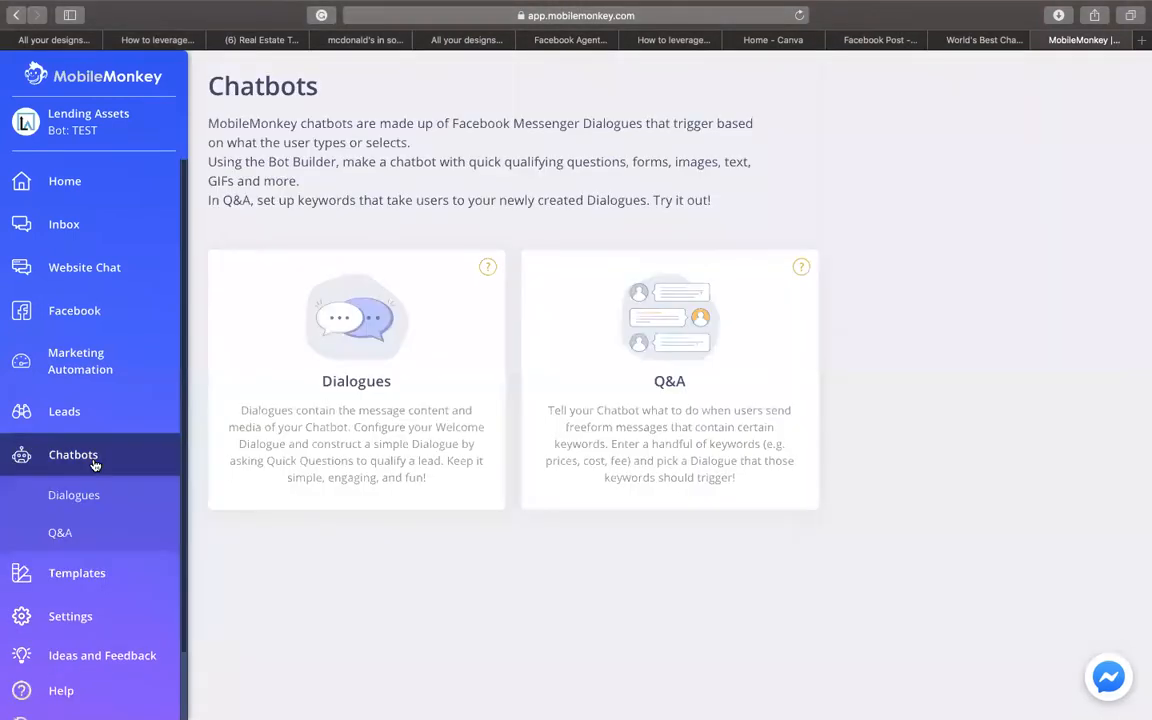
{"action": "left_click", "coordinate": [343, 336]}
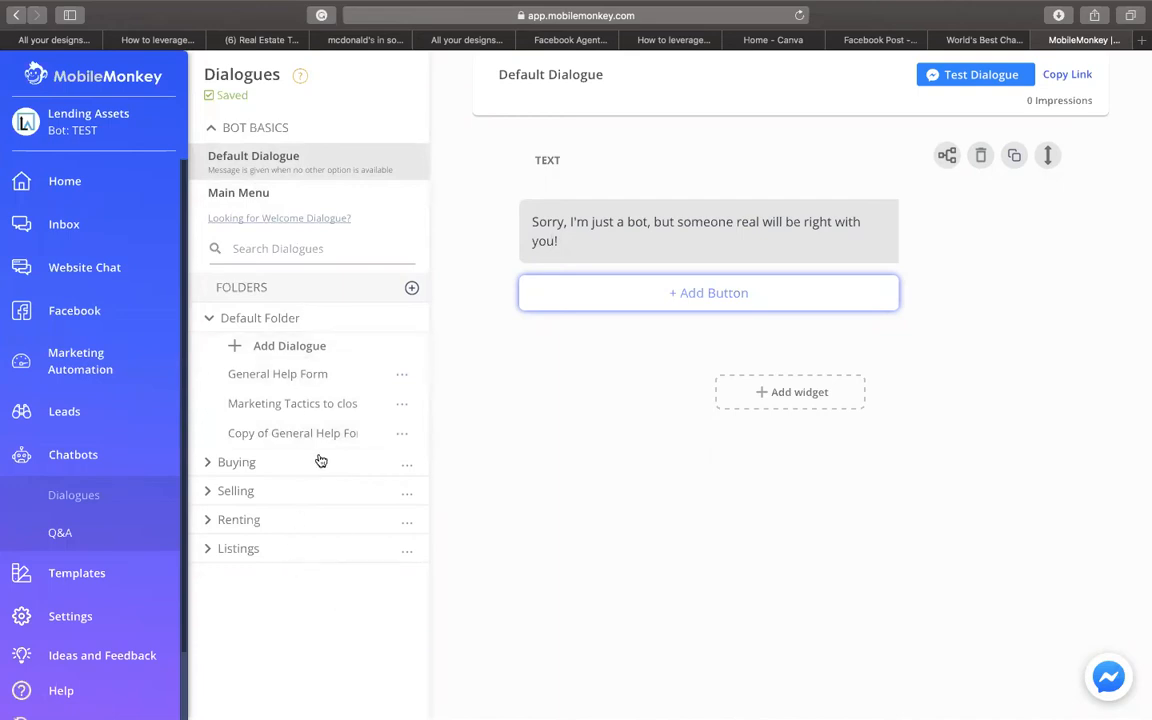
{"action": "left_click", "coordinate": [305, 375]}
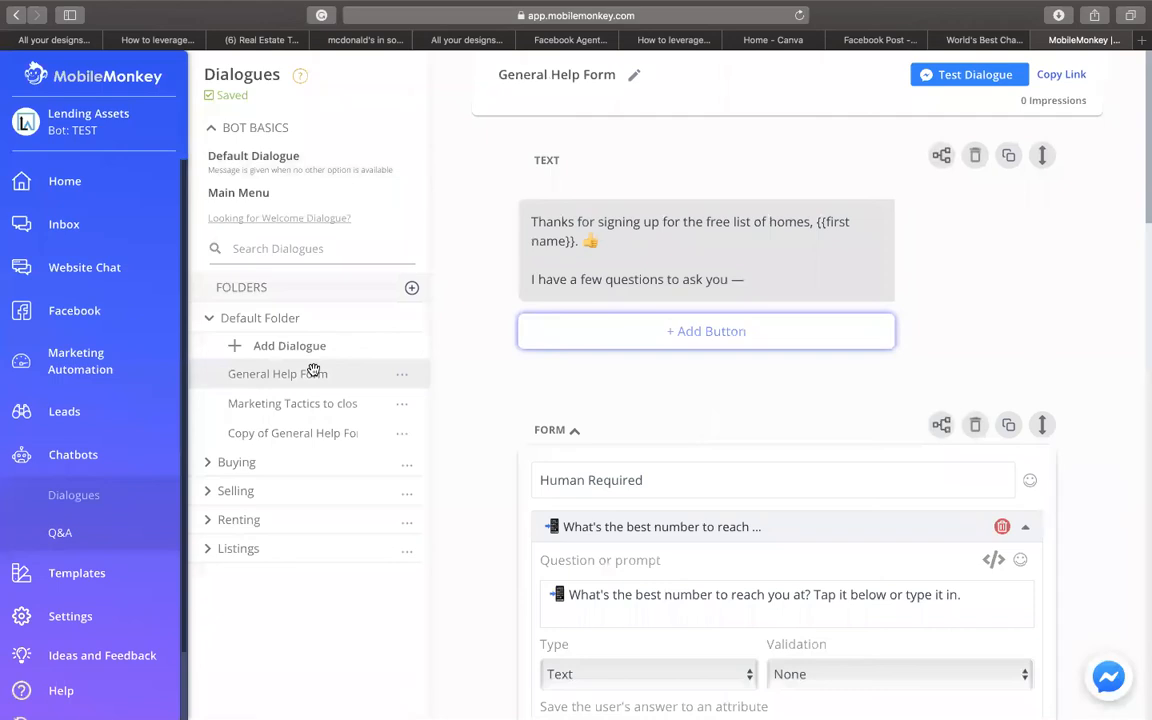
{"action": "left_click", "coordinate": [561, 237]}
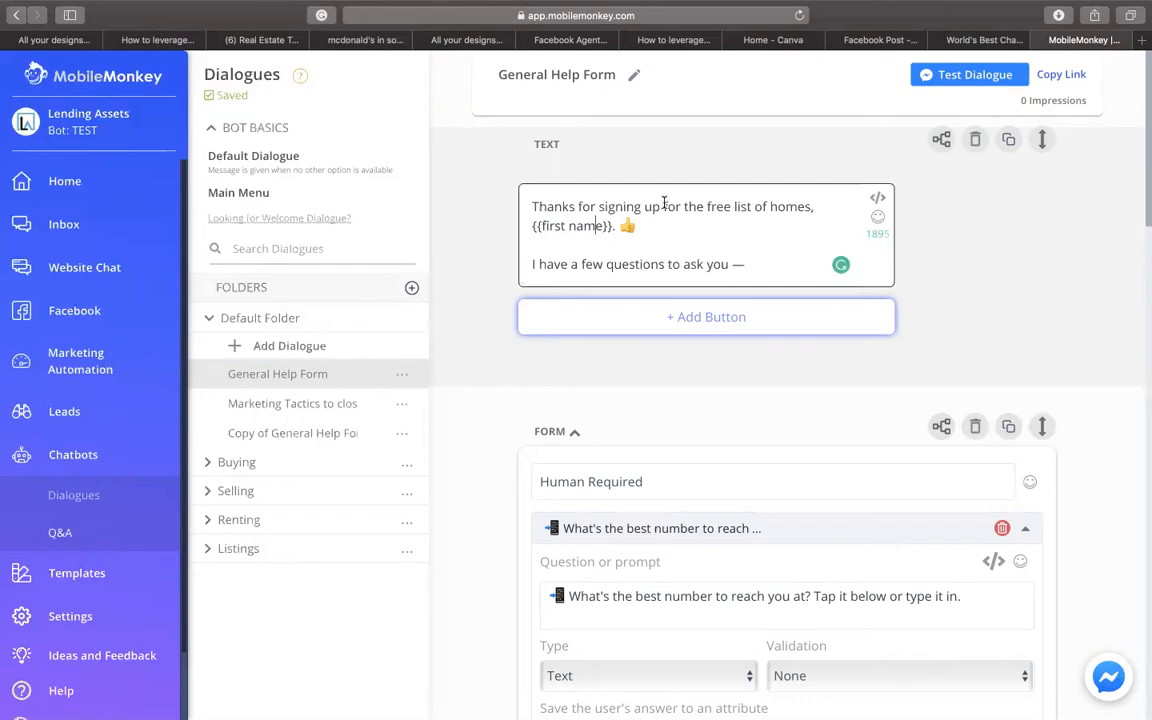
{"action": "left_click_drag", "start_coordinate": [684, 206], "coordinate": [811, 205]}
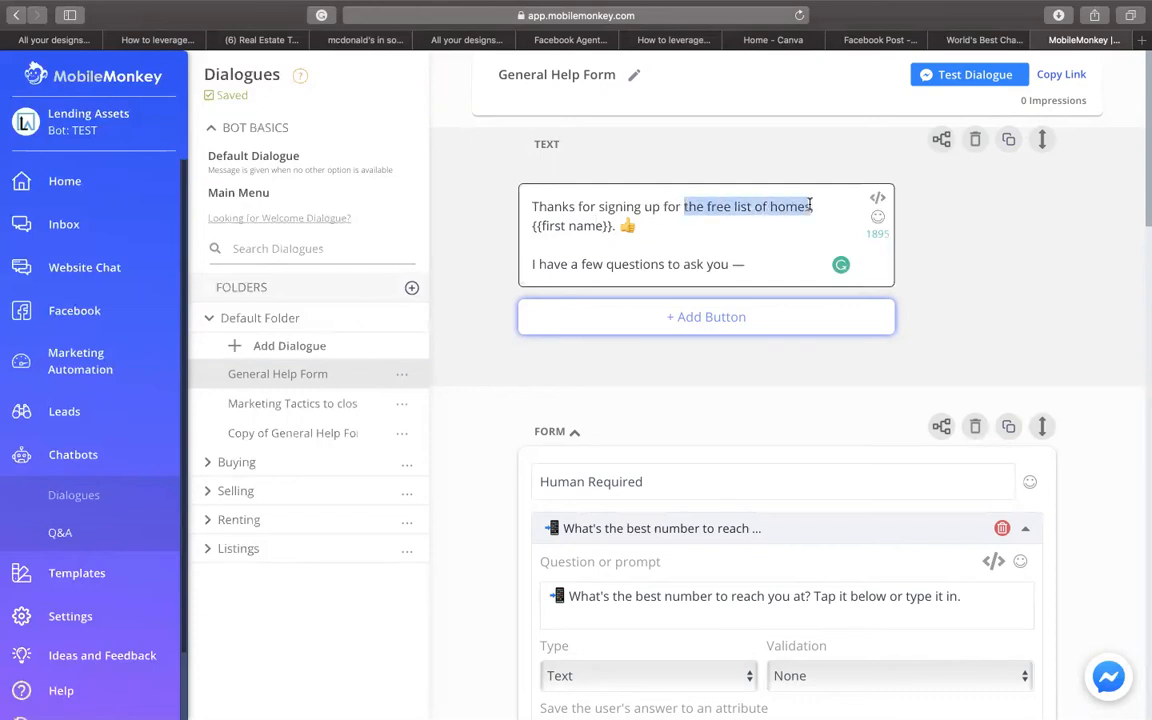
{"action": "type", "text": "our free"}
{"action": "key", "text": "BackSpace"}
{"action": "key", "text": "BackSpace"}
{"action": "key", "text": "BackSpace"}
{"action": "key", "text": "BackSpace"}
{"action": "type", "text": "FREE "}
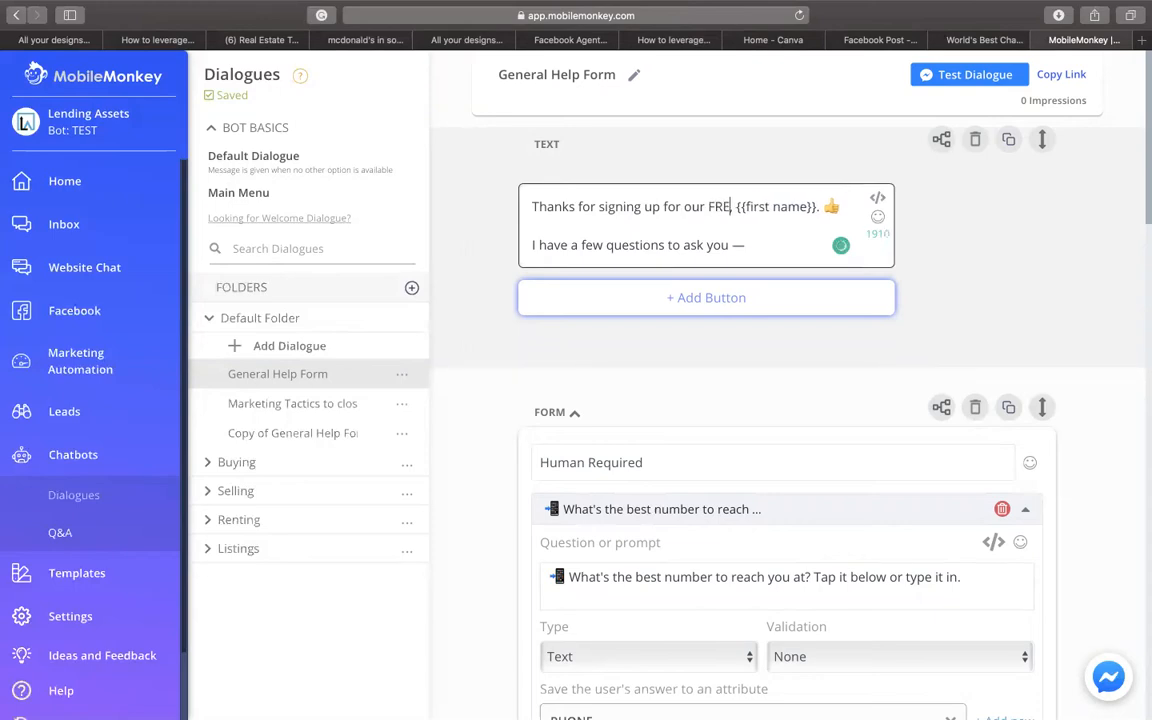
{"action": "type", "text": "GUIDE o"}
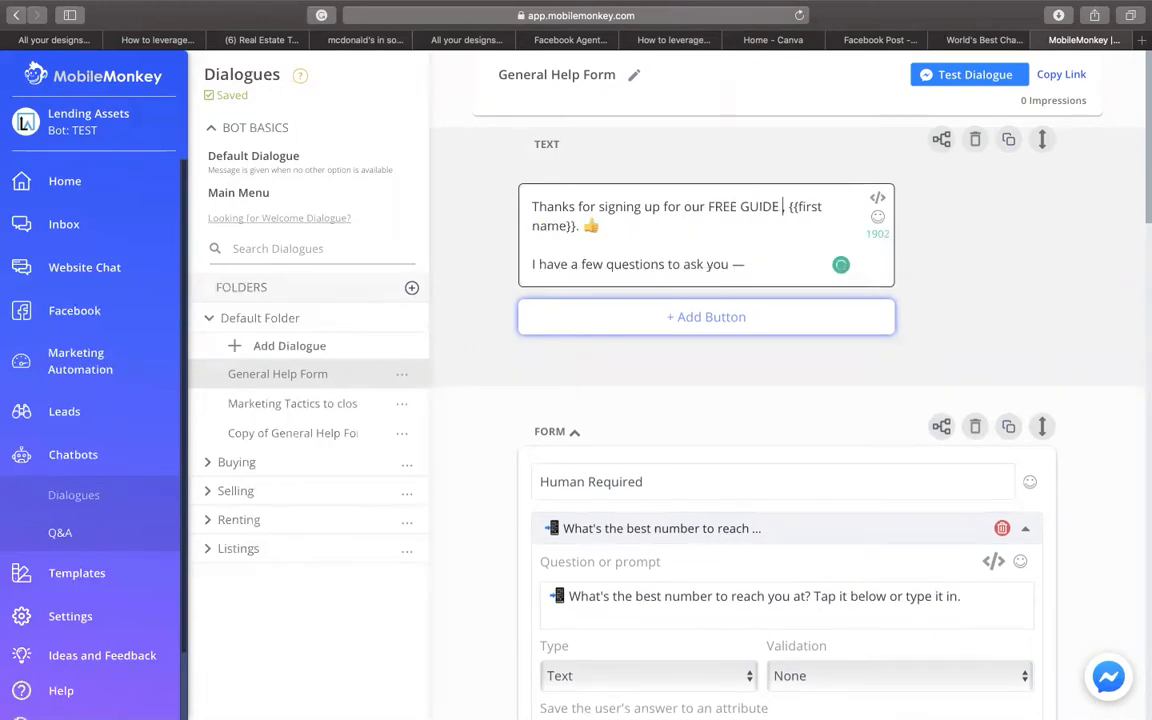
{"action": "type", "text": "n how to"}
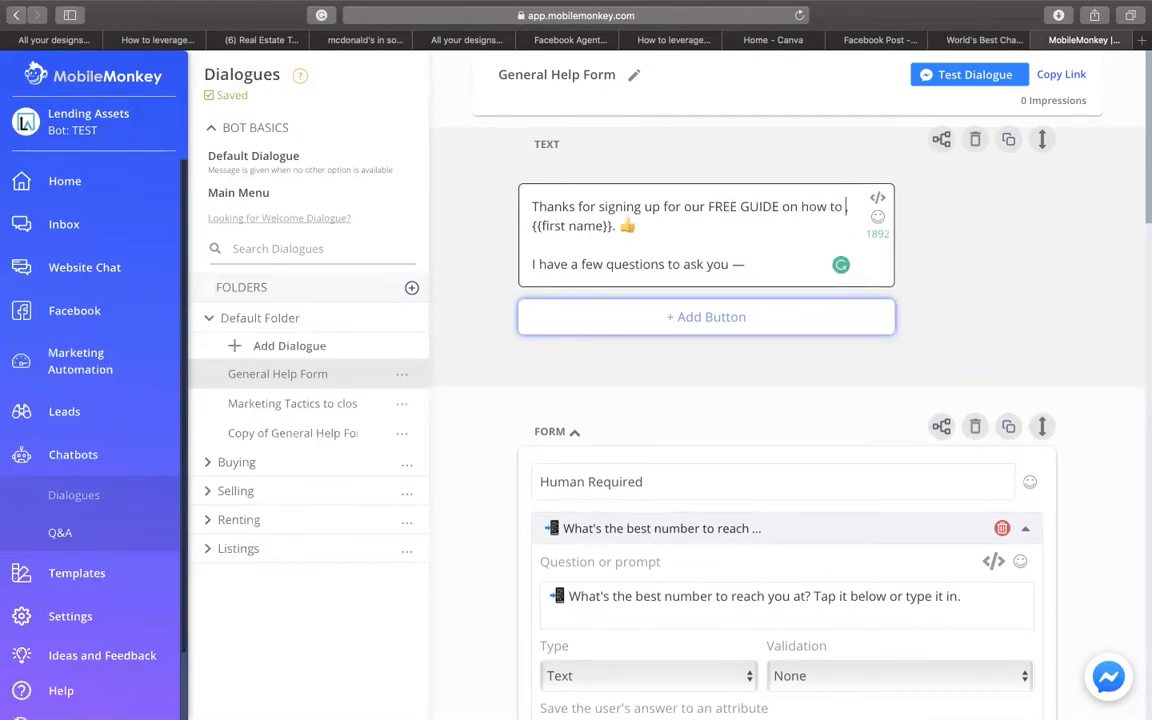
{"action": "key", "text": "BackSpace"}
{"action": "key", "text": "BackSpace"}
{"action": "key", "text": "BackSpace"}
{"action": "key", "text": "BackSpace"}
{"action": "key", "text": "BackSpace"}
{"action": "key", "text": "BackSpace"}
{"action": "key", "text": "BackSpace"}
{"action": "key", "text": "BackSpace"}
{"action": "key", "text": "BackSpace"}
{"action": "key", "text": "BackSpace"}
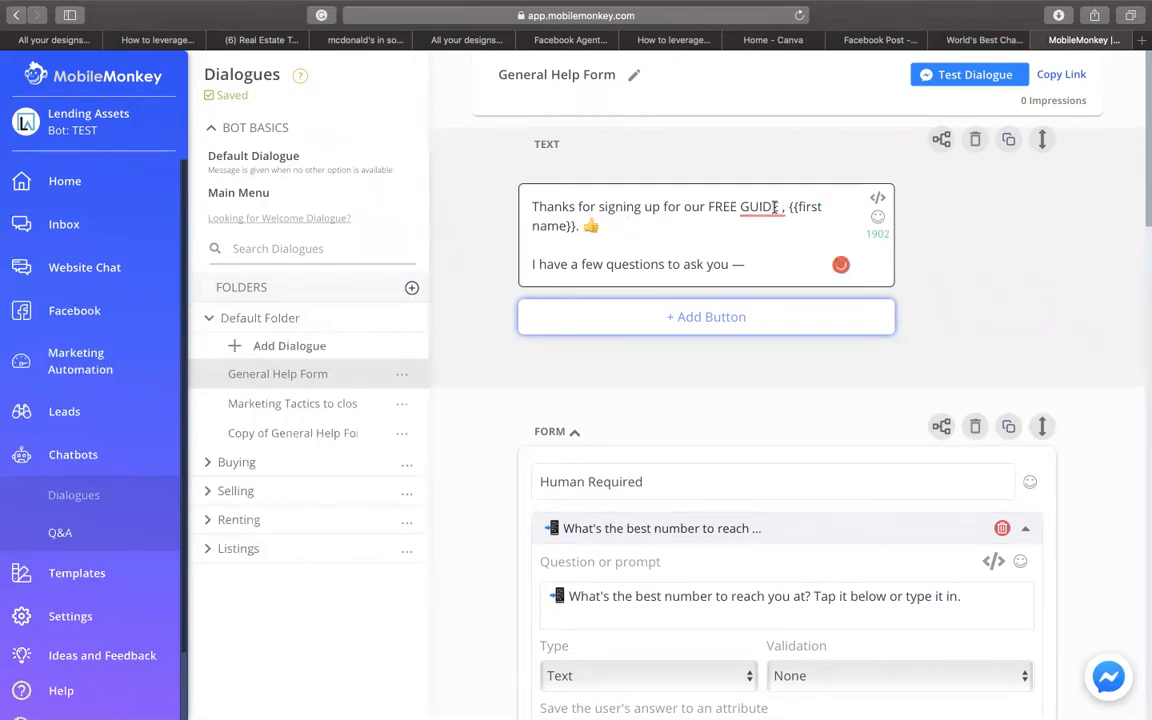
{"action": "mouse_move", "coordinate": [773, 207]}
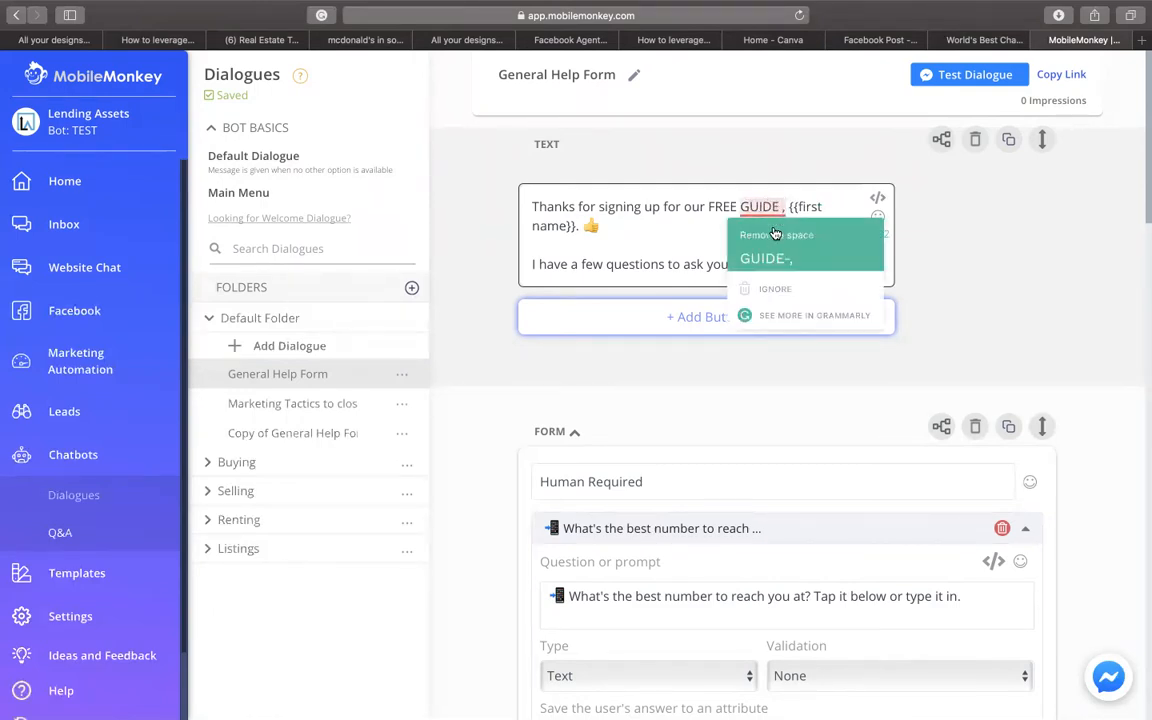
{"action": "type", "text": "5 tips to get your home ready in a tight sellers market"}
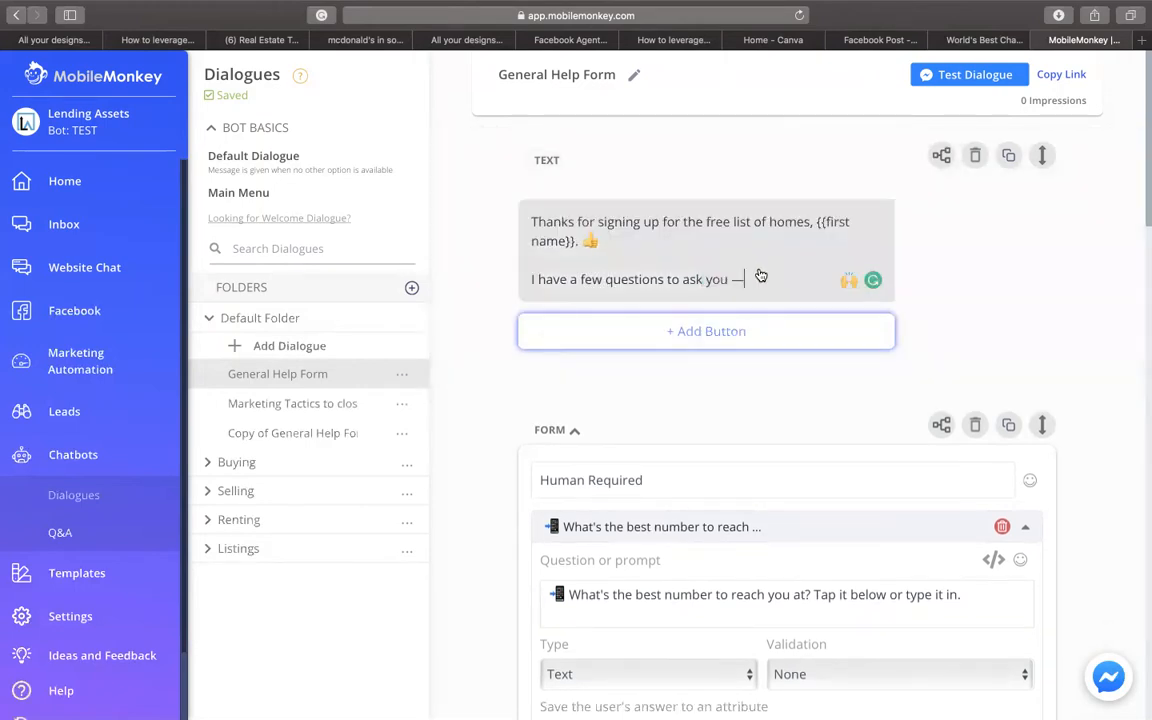
{"action": "scroll", "coordinate": [760, 275], "scroll_direction": "down", "scroll_amount": 1}
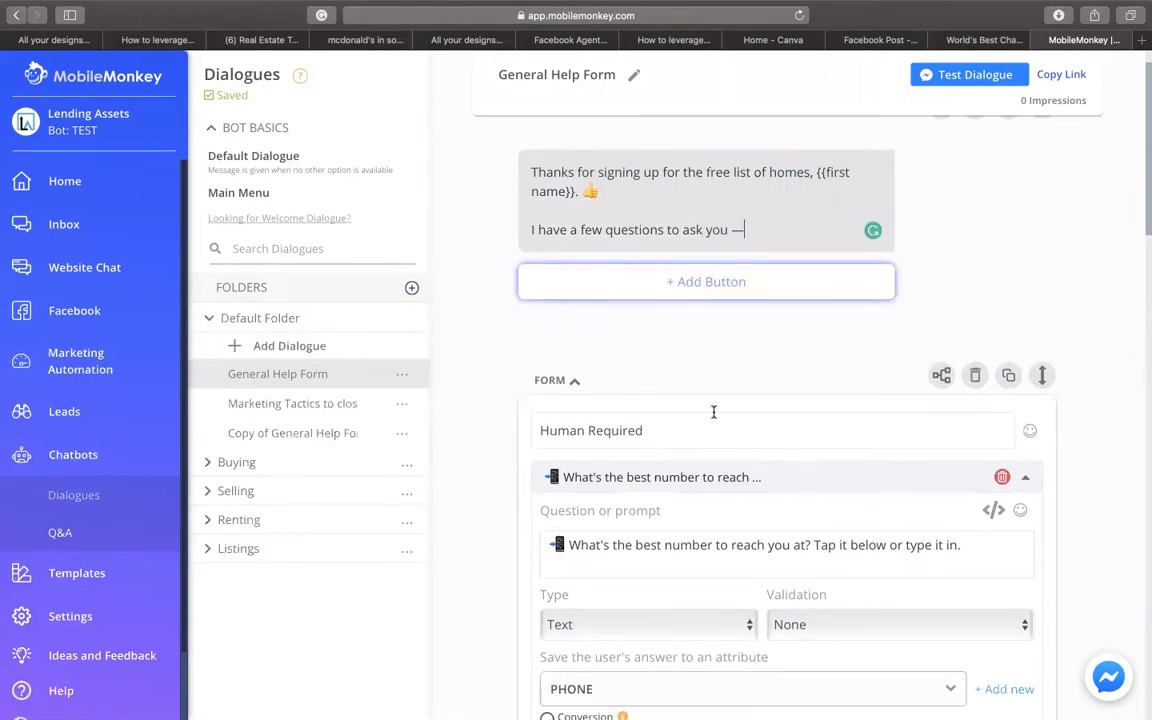
{"action": "scroll", "coordinate": [714, 411], "scroll_direction": "down", "scroll_amount": 3}
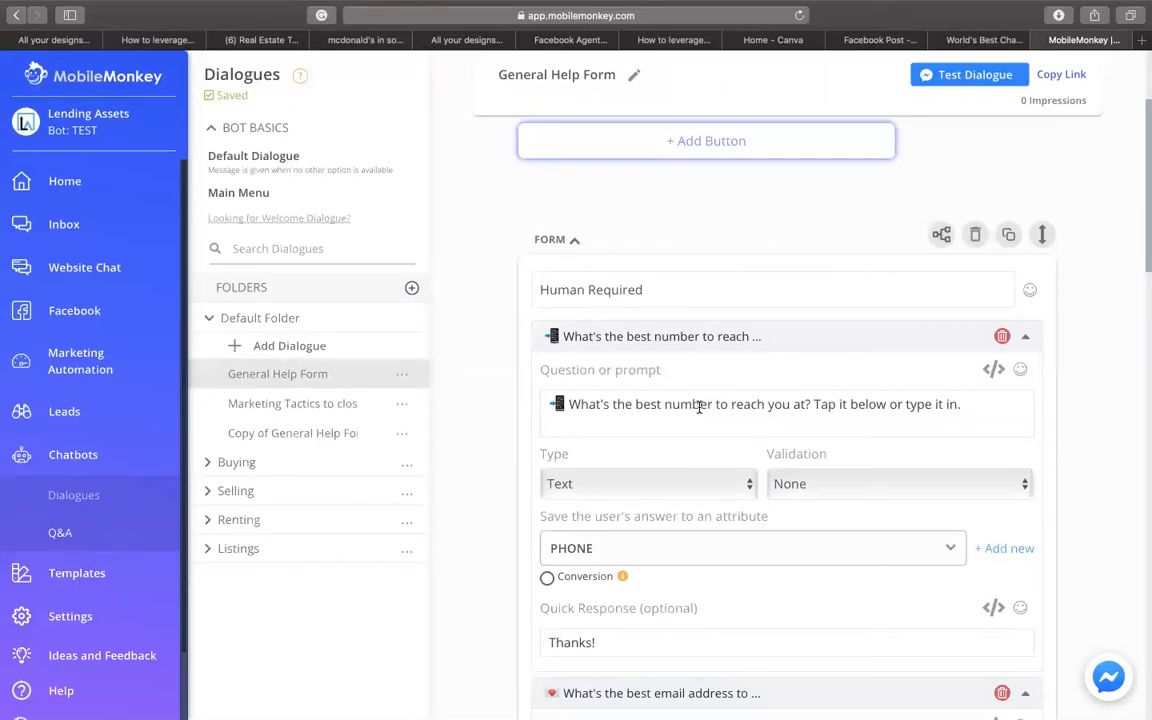
{"action": "scroll", "coordinate": [690, 300], "scroll_direction": "down", "scroll_amount": 2}
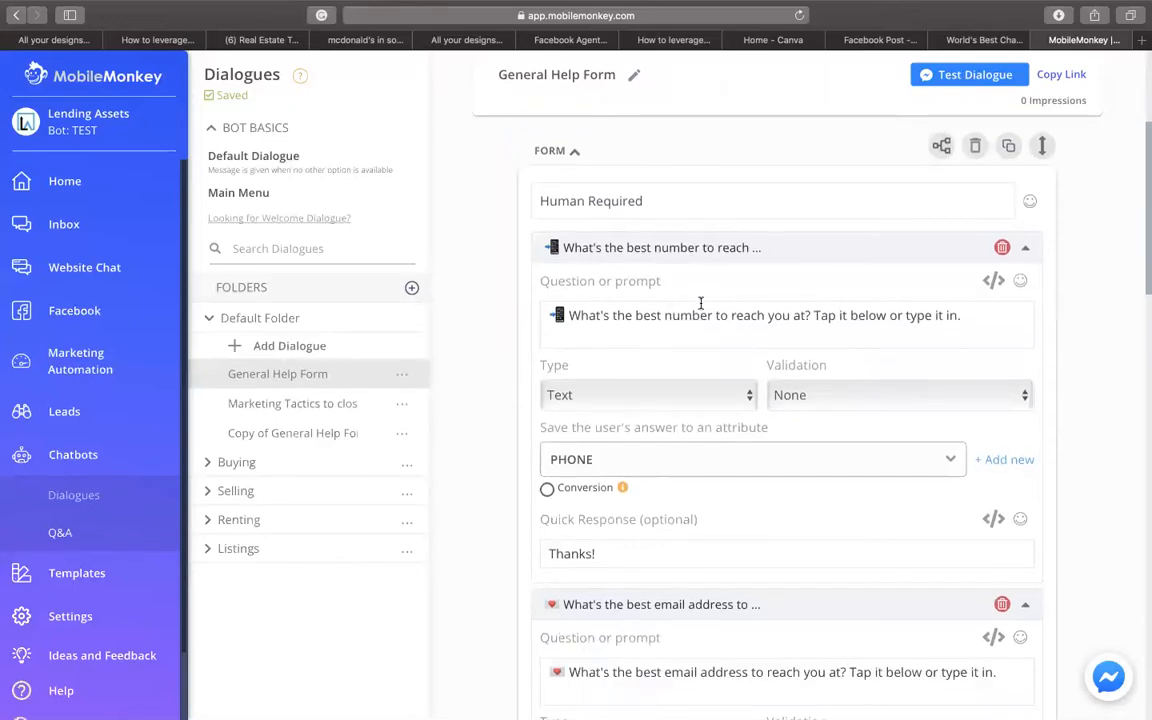
{"action": "scroll", "coordinate": [605, 270], "scroll_direction": "down", "scroll_amount": 1}
{"action": "scroll", "coordinate": [605, 270], "scroll_direction": "down", "scroll_amount": 5}
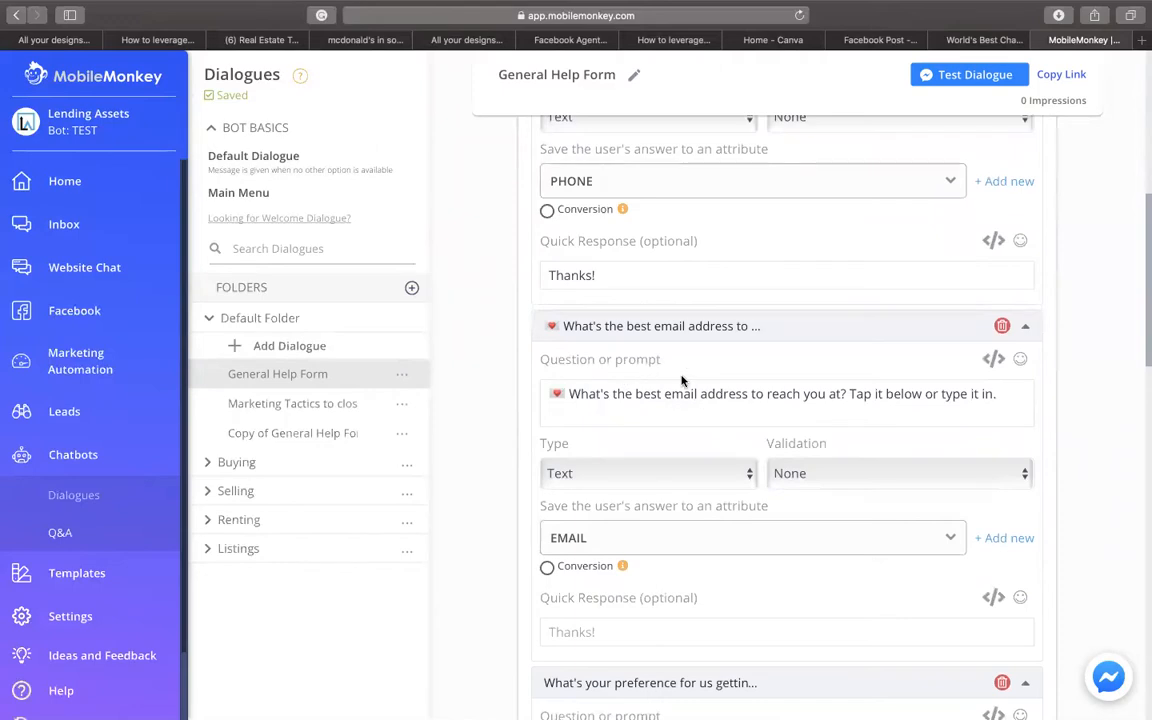
{"action": "scroll", "coordinate": [683, 378], "scroll_direction": "down", "scroll_amount": 5}
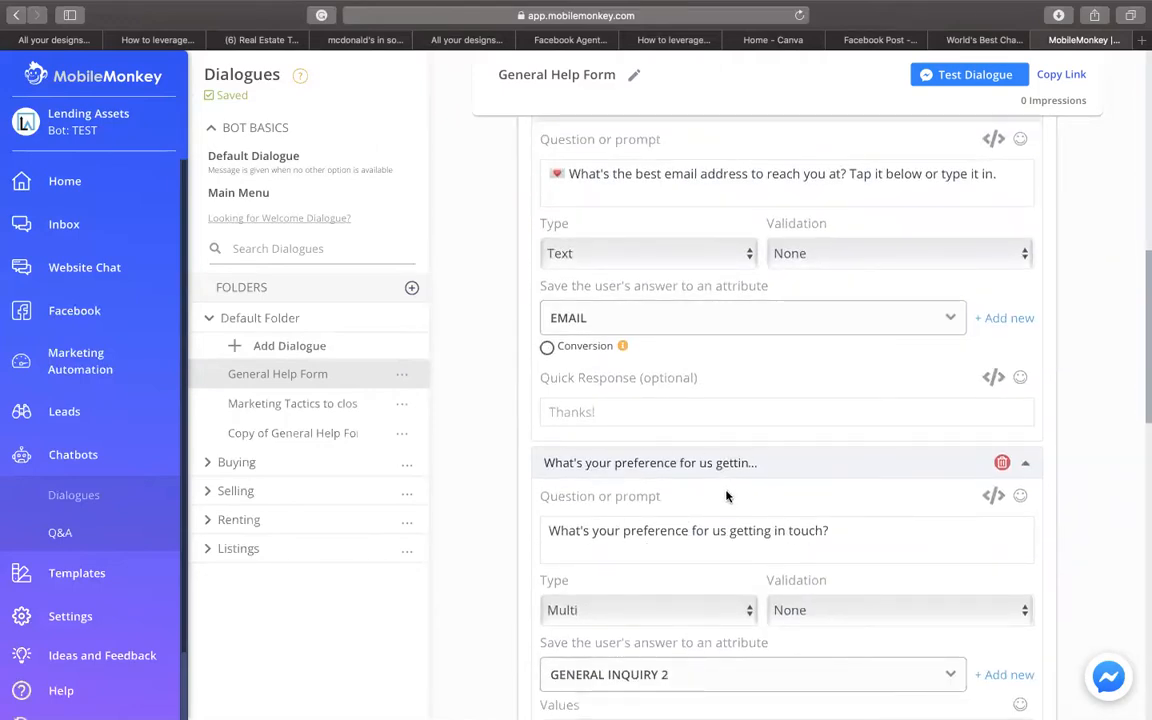
{"action": "scroll", "coordinate": [704, 490], "scroll_direction": "down", "scroll_amount": 1}
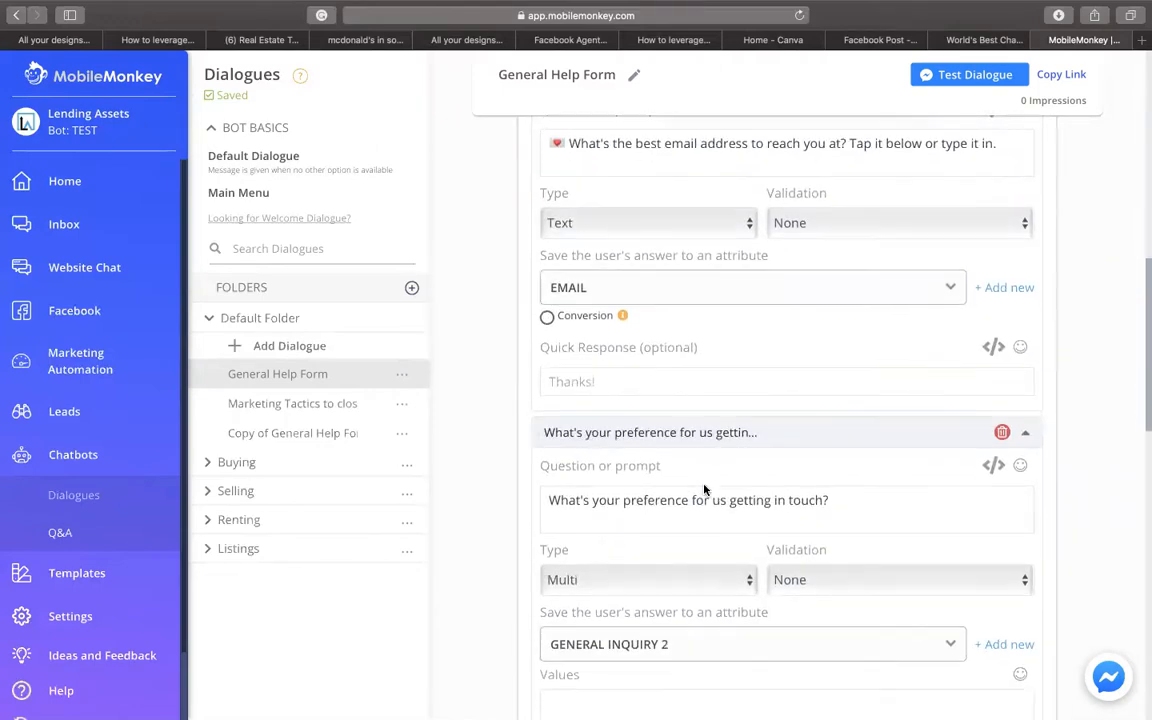
{"action": "scroll", "coordinate": [704, 488], "scroll_direction": "up", "scroll_amount": 4}
{"action": "scroll", "coordinate": [704, 486], "scroll_direction": "up", "scroll_amount": 5}
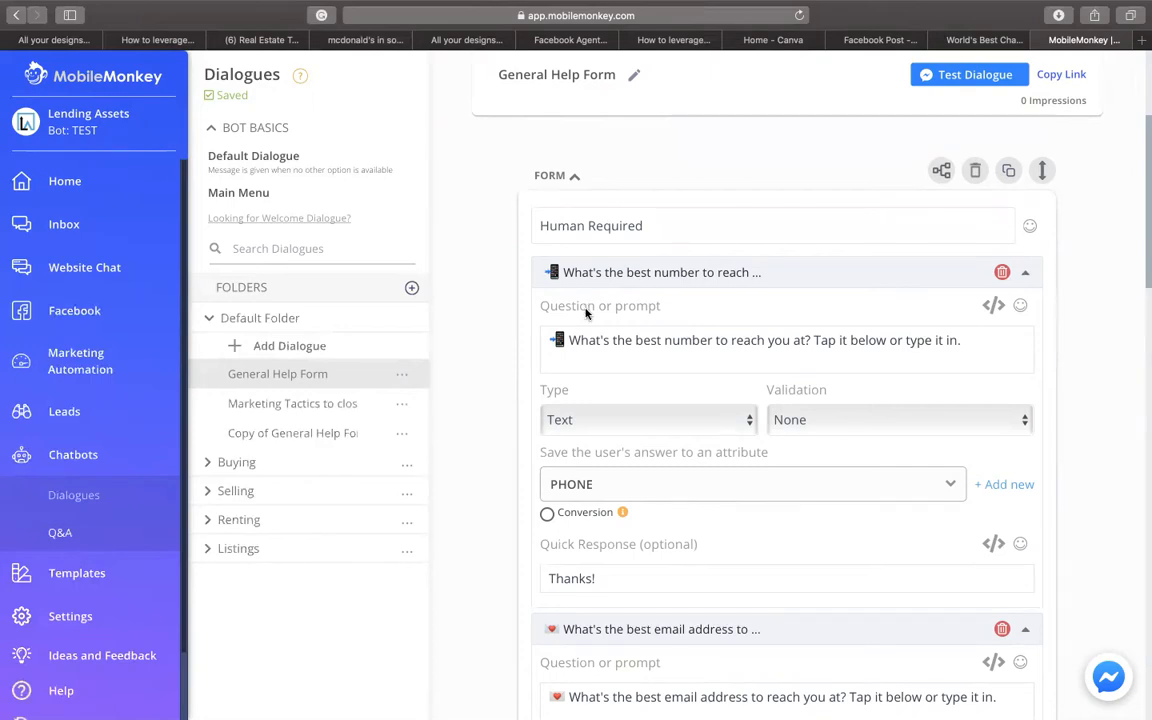
{"action": "scroll", "coordinate": [659, 437], "scroll_direction": "down", "scroll_amount": 6}
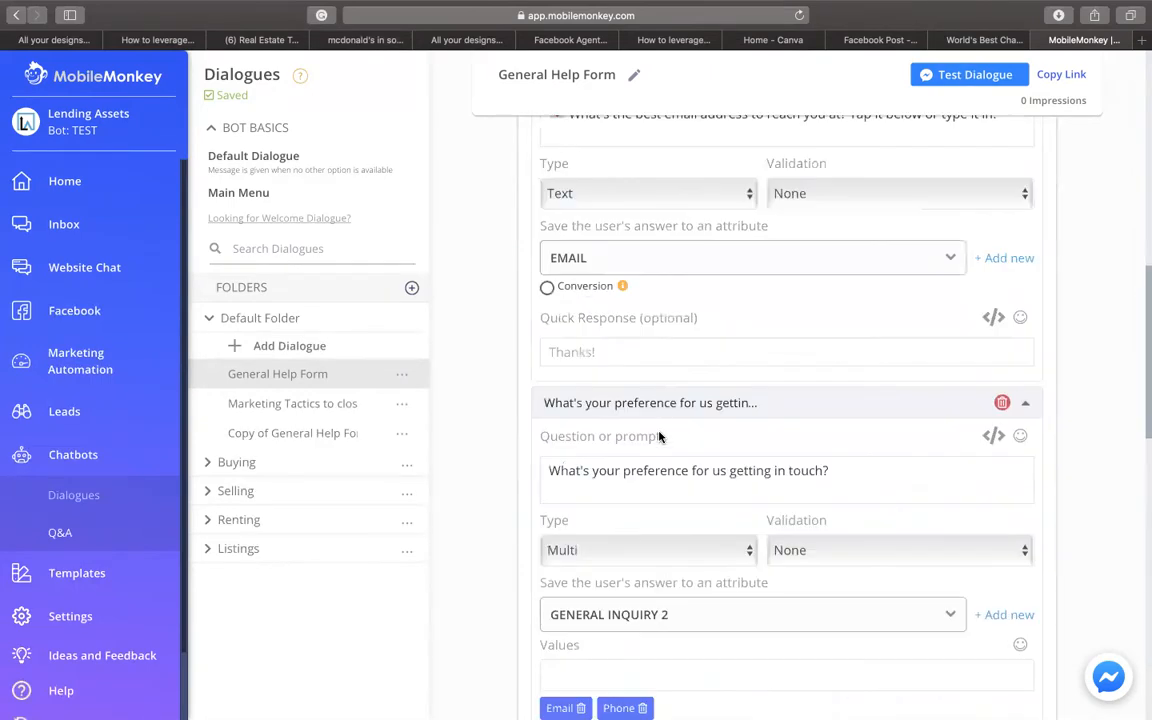
{"action": "scroll", "coordinate": [659, 437], "scroll_direction": "down", "scroll_amount": 3}
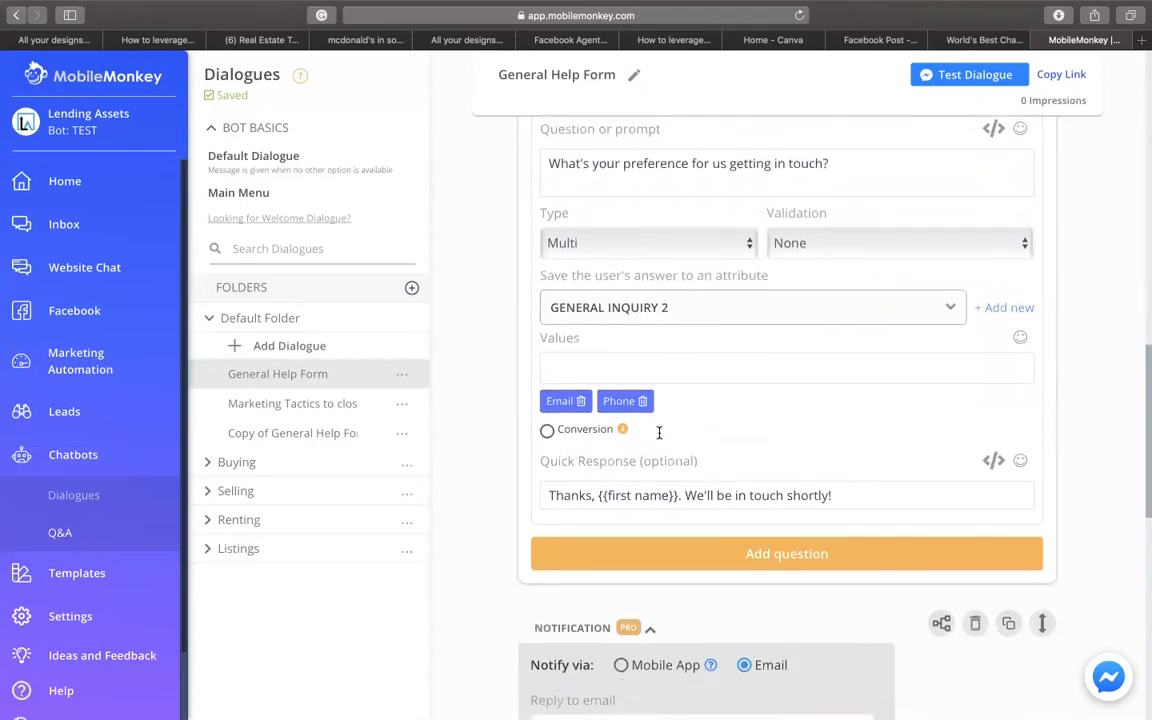
{"action": "scroll", "coordinate": [659, 432], "scroll_direction": "down", "scroll_amount": 7}
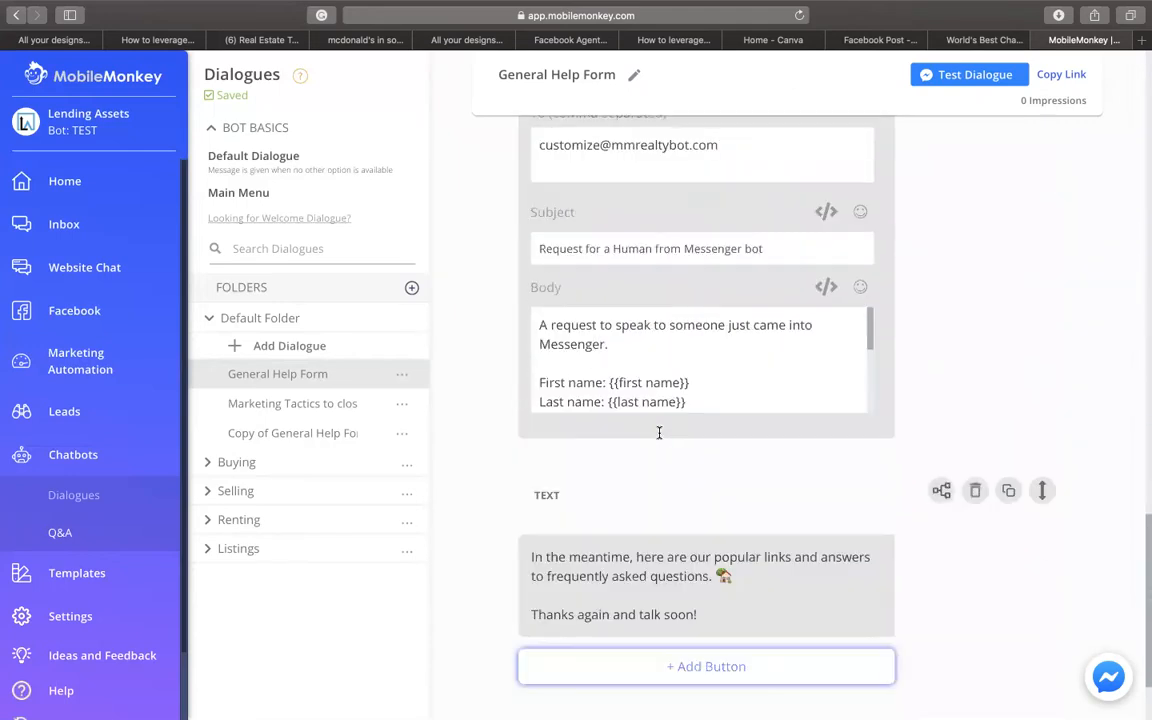
{"action": "scroll", "coordinate": [659, 435], "scroll_direction": "down", "scroll_amount": 1}
{"action": "scroll", "coordinate": [660, 437], "scroll_direction": "down", "scroll_amount": 1}
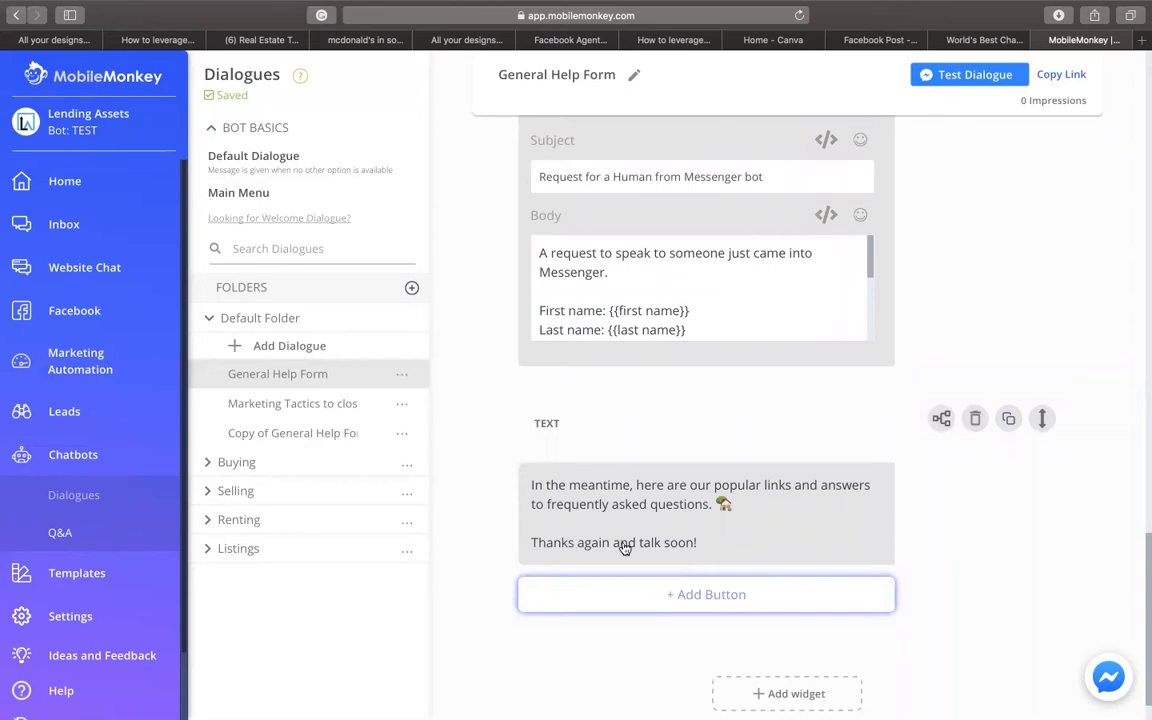
{"action": "scroll", "coordinate": [629, 518], "scroll_direction": "down", "scroll_amount": 1}
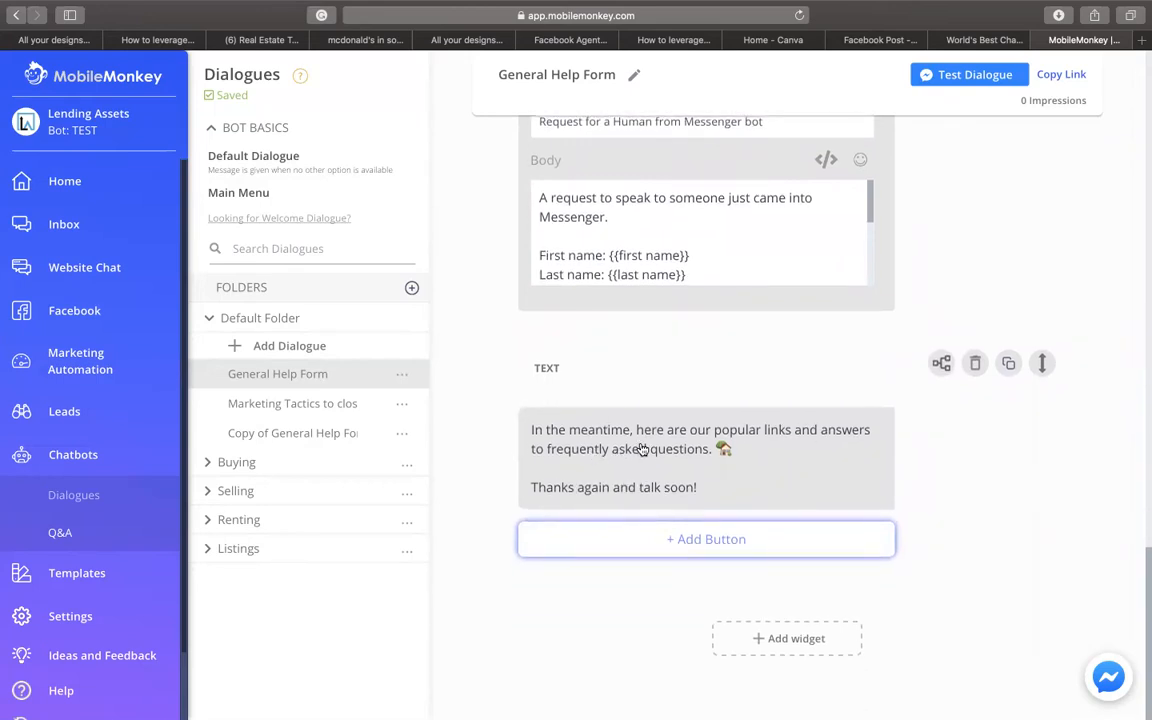
{"action": "scroll", "coordinate": [620, 452], "scroll_direction": "up", "scroll_amount": 1}
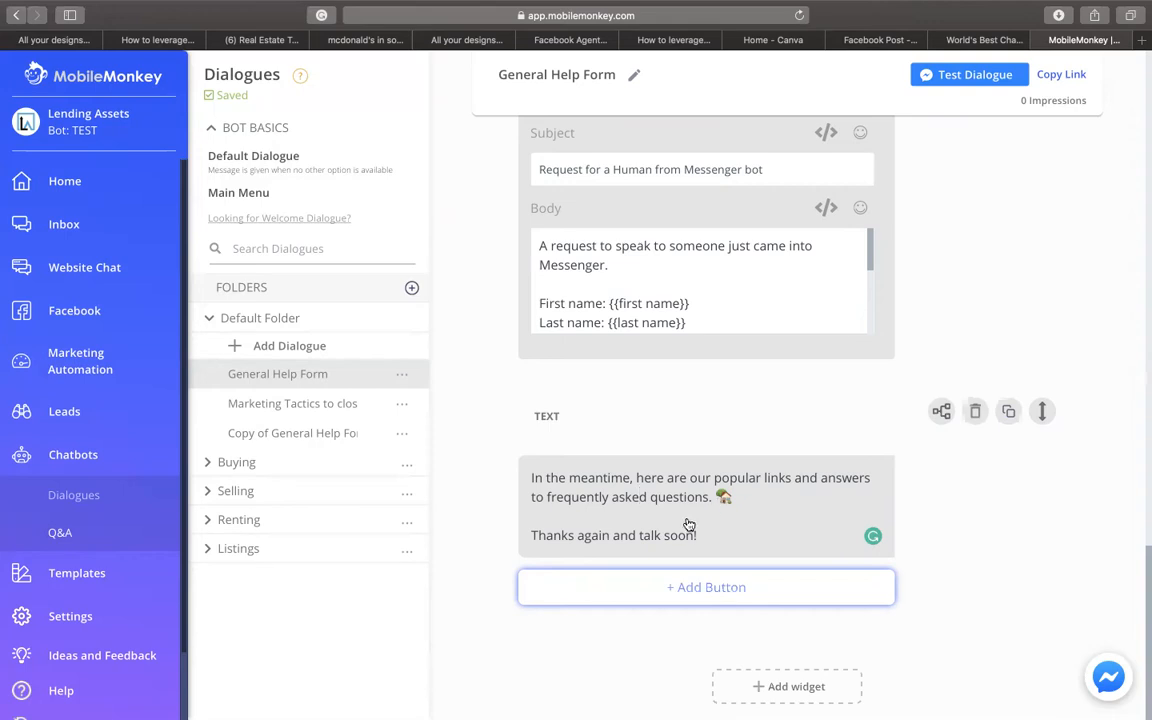
- Replace the first paragraph with 'Thanks for the information here is our FREE DOWNLOAD!' and delete the sign-off line
{"action": "left_click_drag", "start_coordinate": [733, 497], "coordinate": [642, 497]}
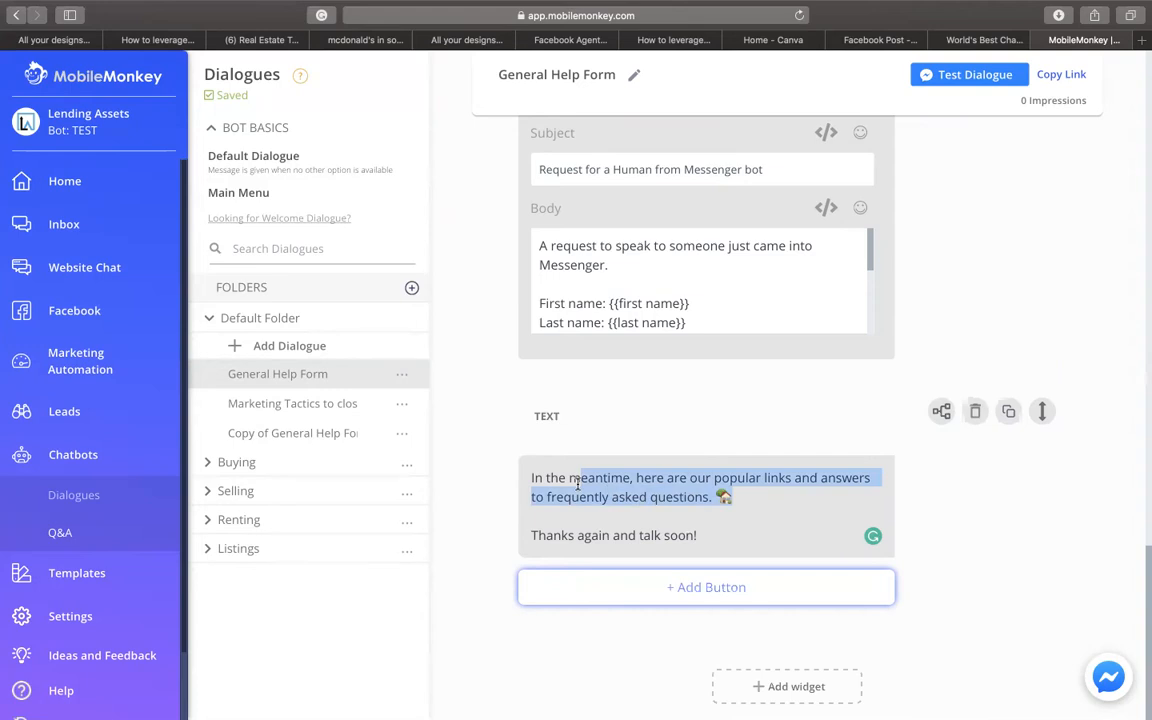
{"action": "left_click_drag", "start_coordinate": [577, 484], "coordinate": [530, 482]}
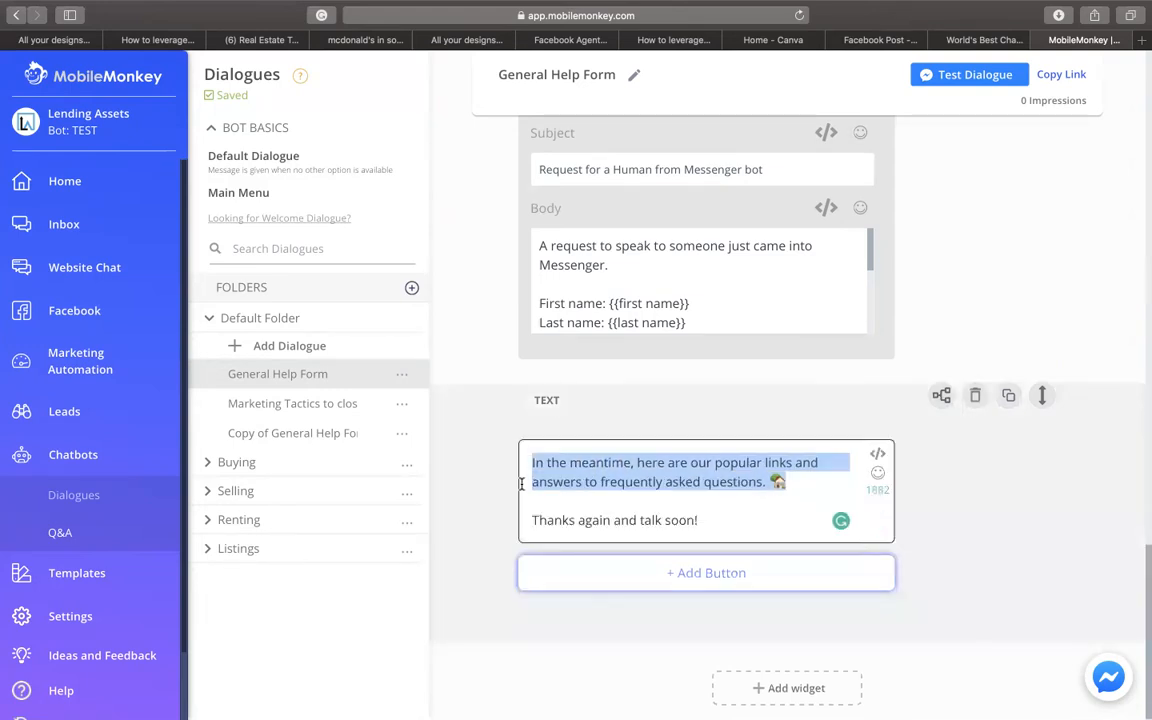
{"action": "type", "text": "Thanks for t"}
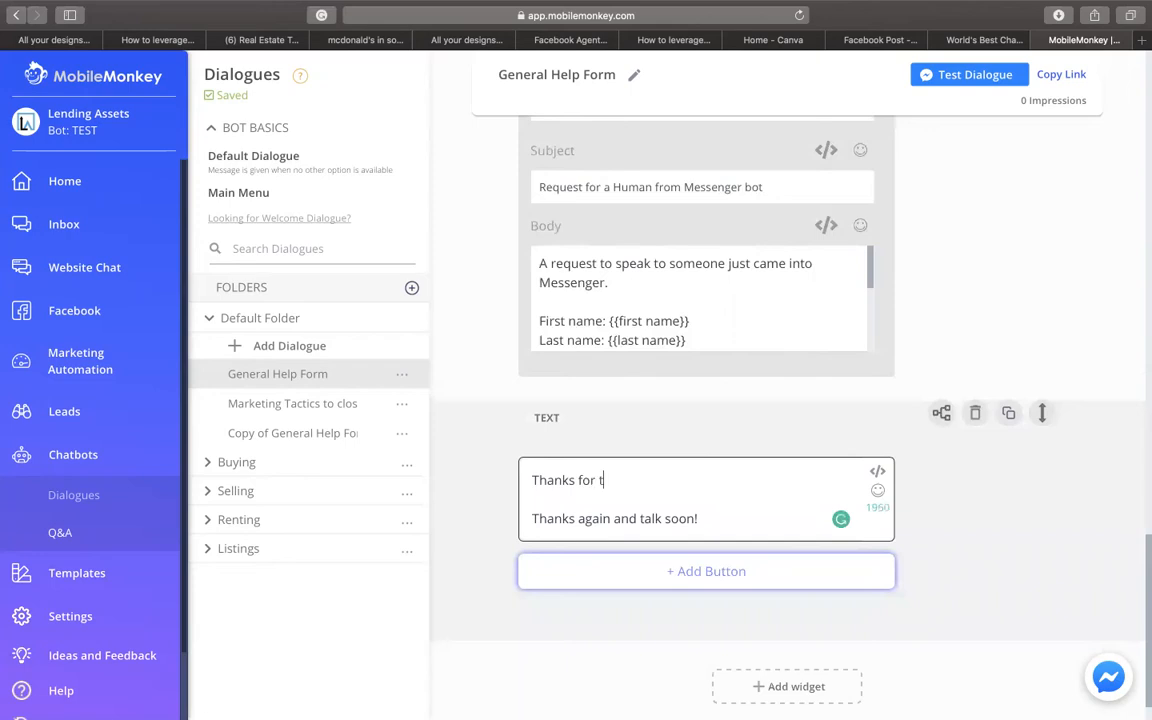
{"action": "type", "text": "he information "}
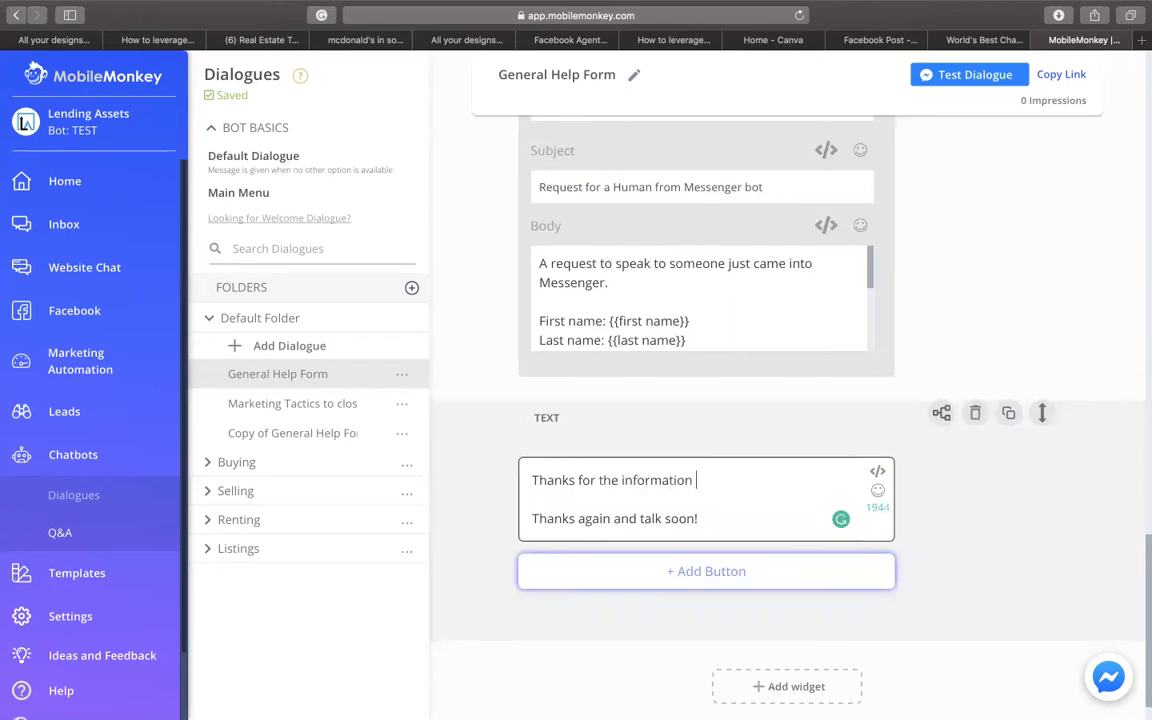
{"action": "type", "text": "here is our FREE "}
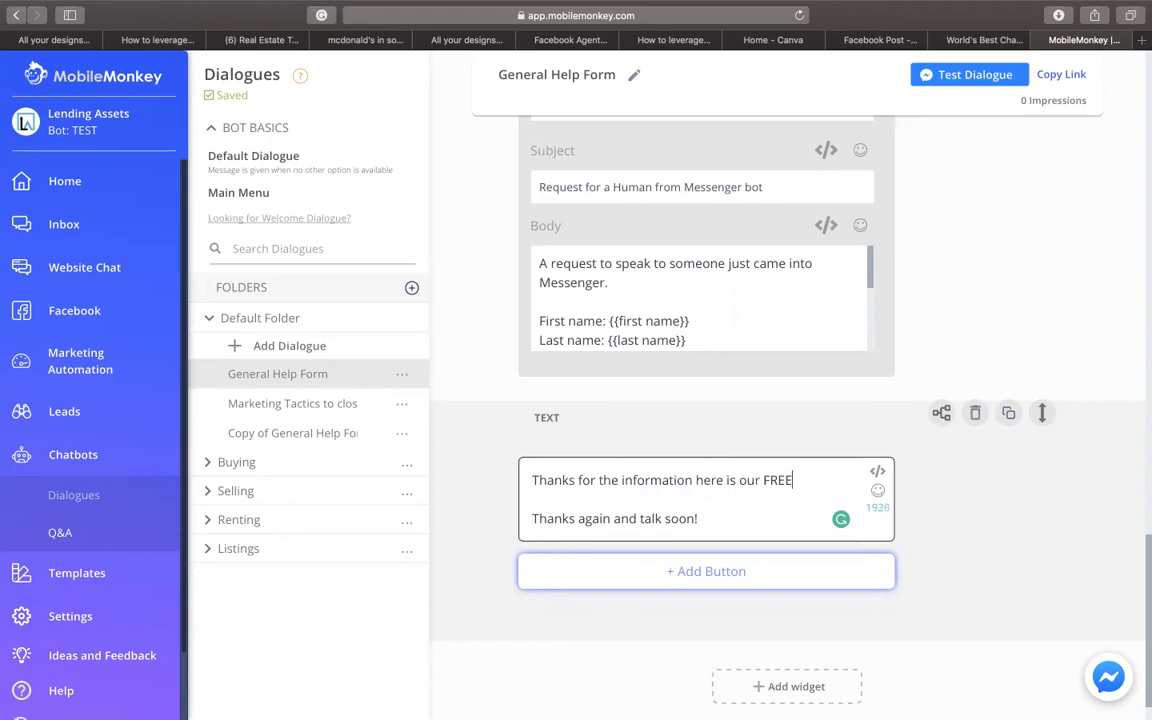
{"action": "type", "text": "DOWNLOAD"}
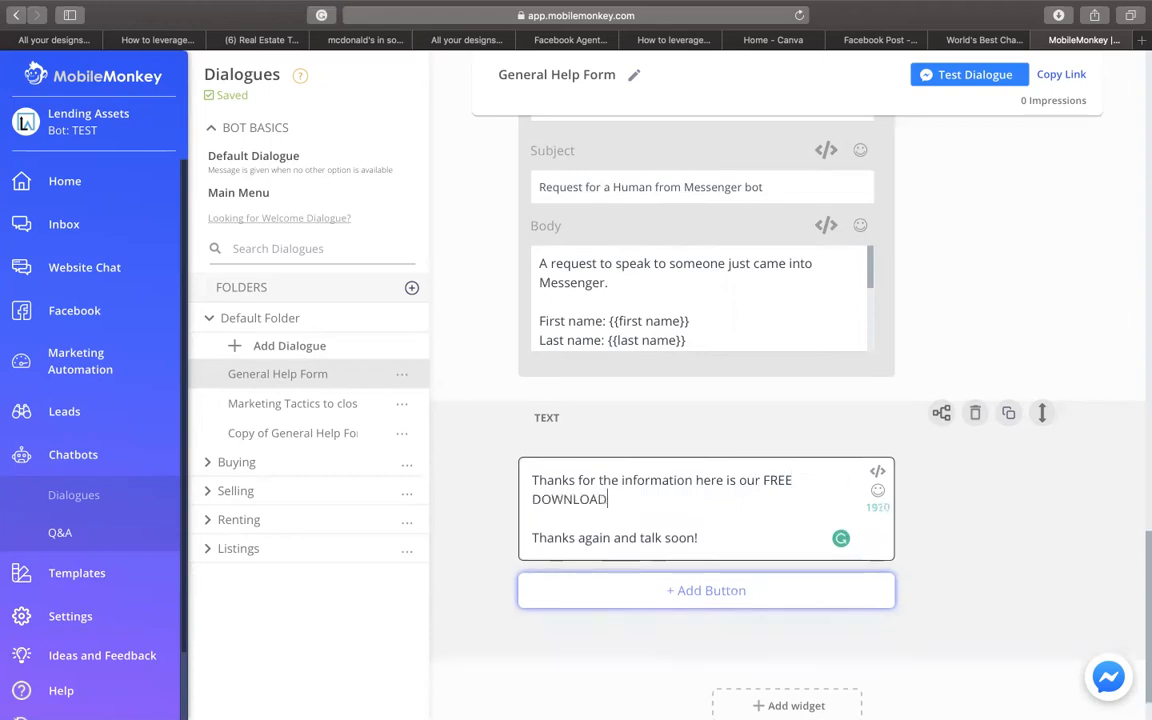
{"action": "type", "text": "!"}
{"action": "left_click_drag", "start_coordinate": [705, 537], "coordinate": [454, 522]}
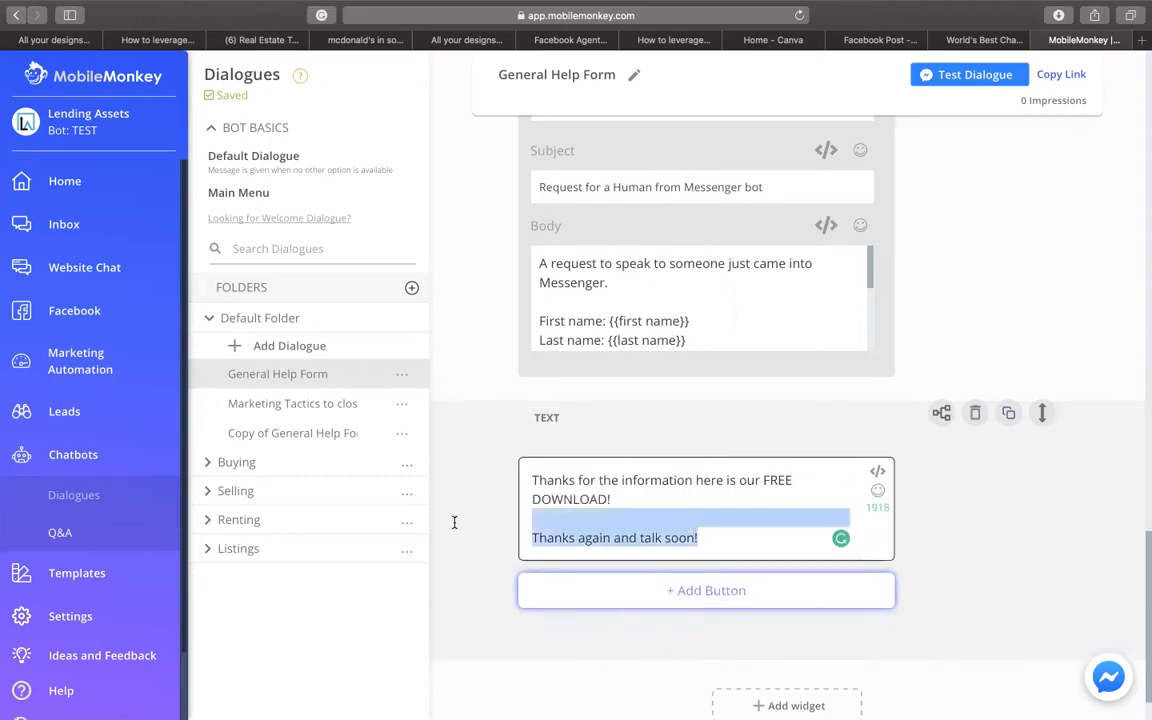
{"action": "key", "text": "BackSpace"}
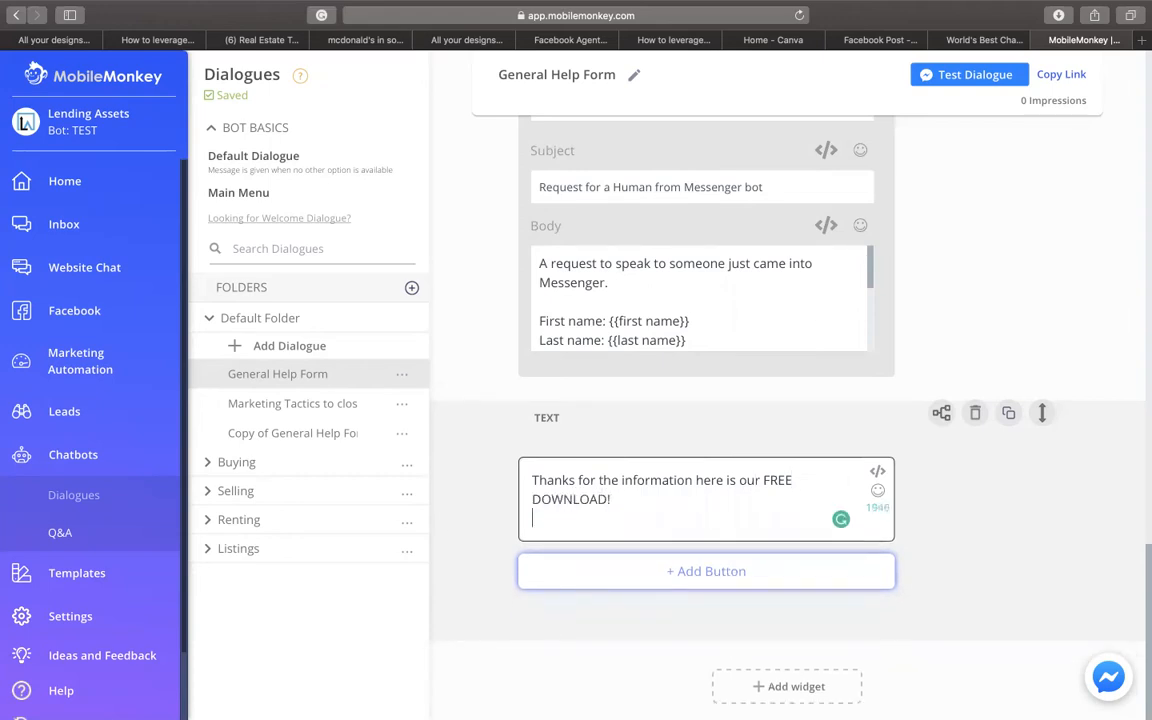
- Add a 'Free Download' button to the closing message, set to open a URL
{"action": "left_click", "coordinate": [604, 569]}
{"action": "scroll", "coordinate": [612, 560], "scroll_direction": "down", "scroll_amount": 2}
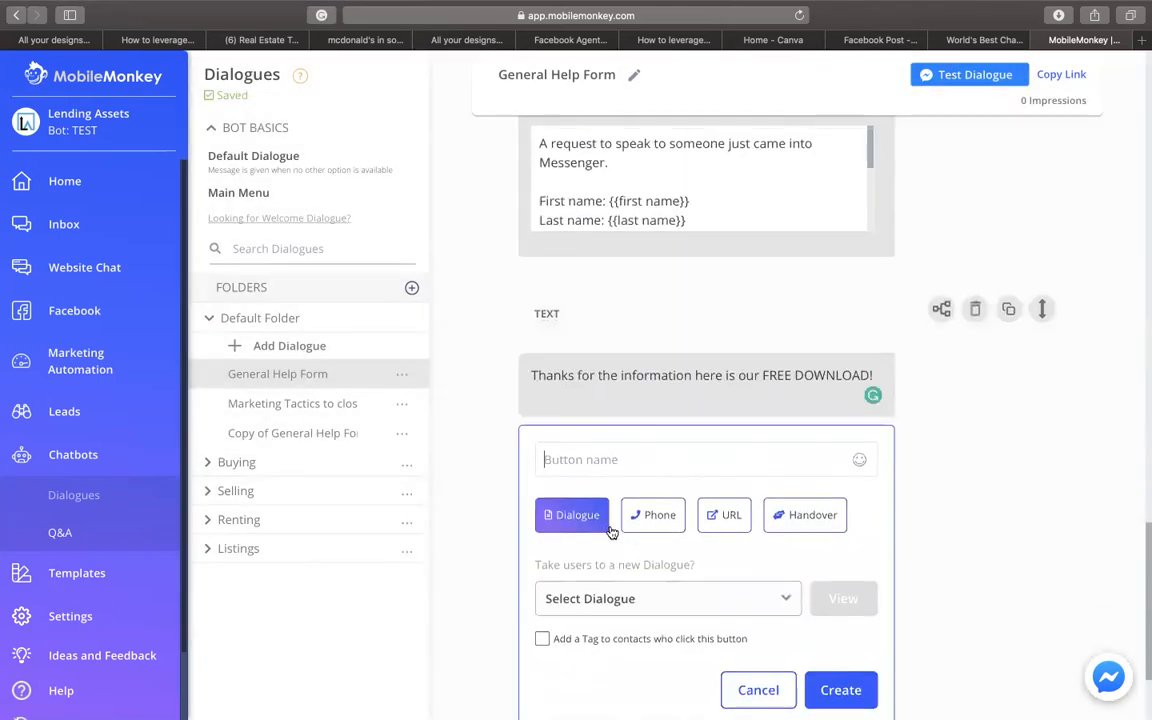
{"action": "left_click", "coordinate": [617, 460]}
{"action": "type", "text": "Download"}
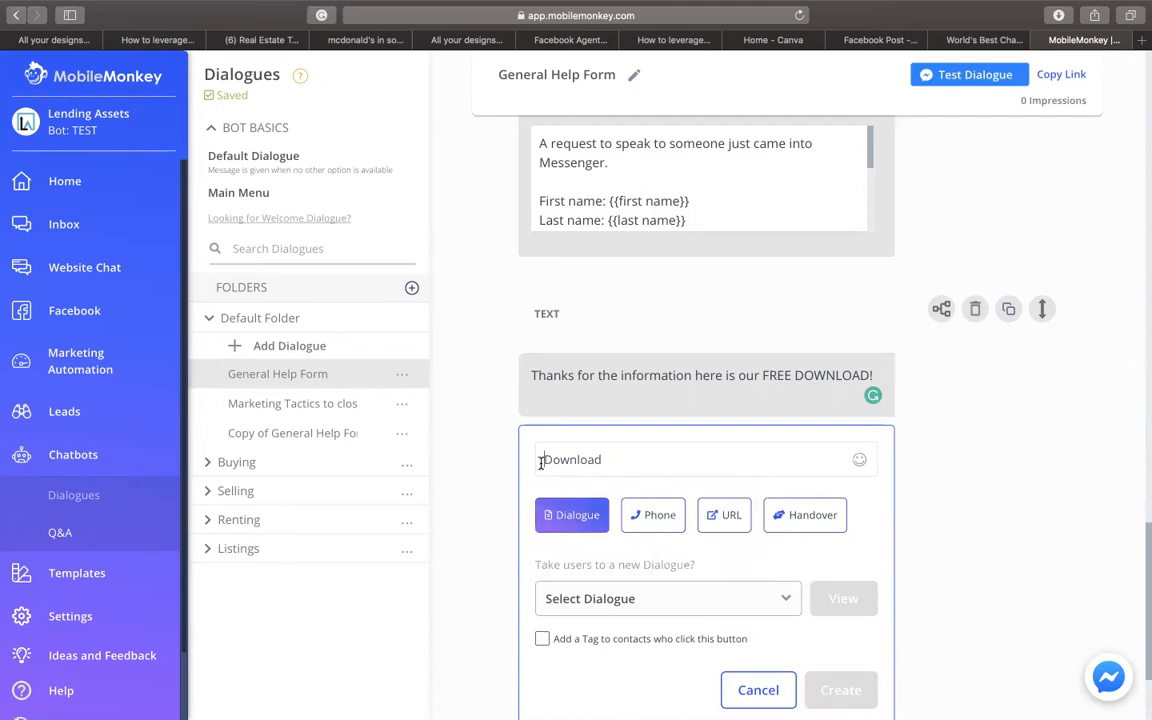
{"action": "type", "text": "Free"}
{"action": "scroll", "coordinate": [590, 495], "scroll_direction": "down", "scroll_amount": 3}
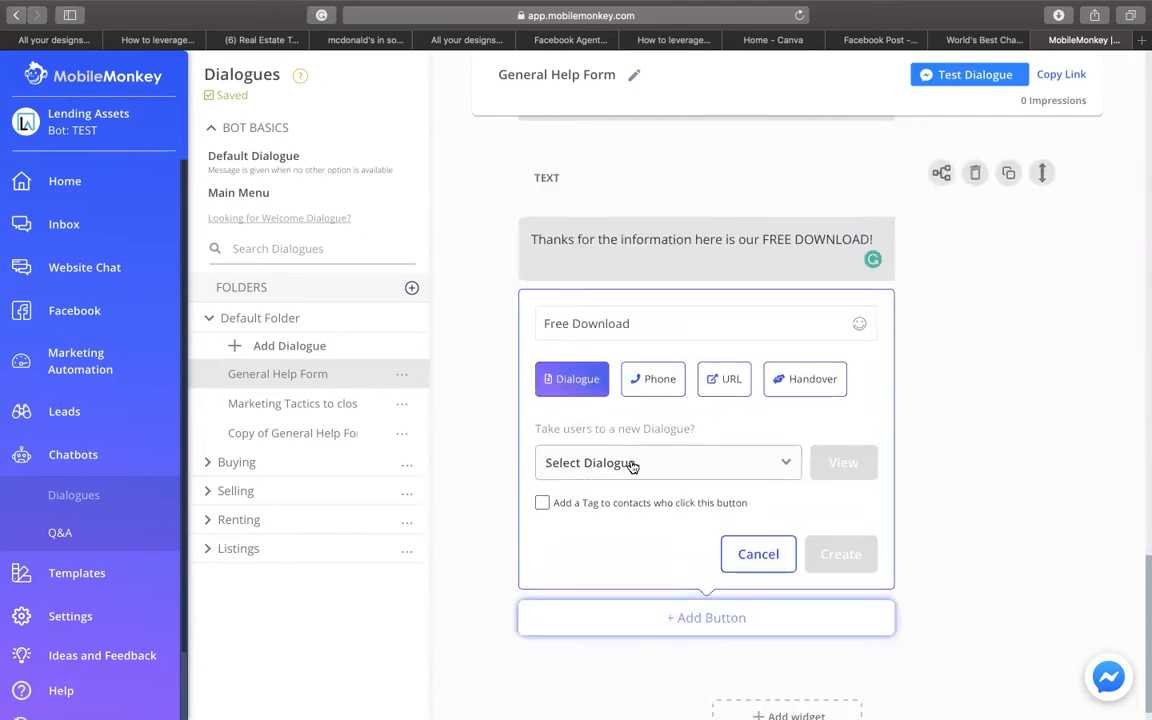
{"action": "left_click", "coordinate": [740, 382]}
{"action": "left_click", "coordinate": [770, 389]}
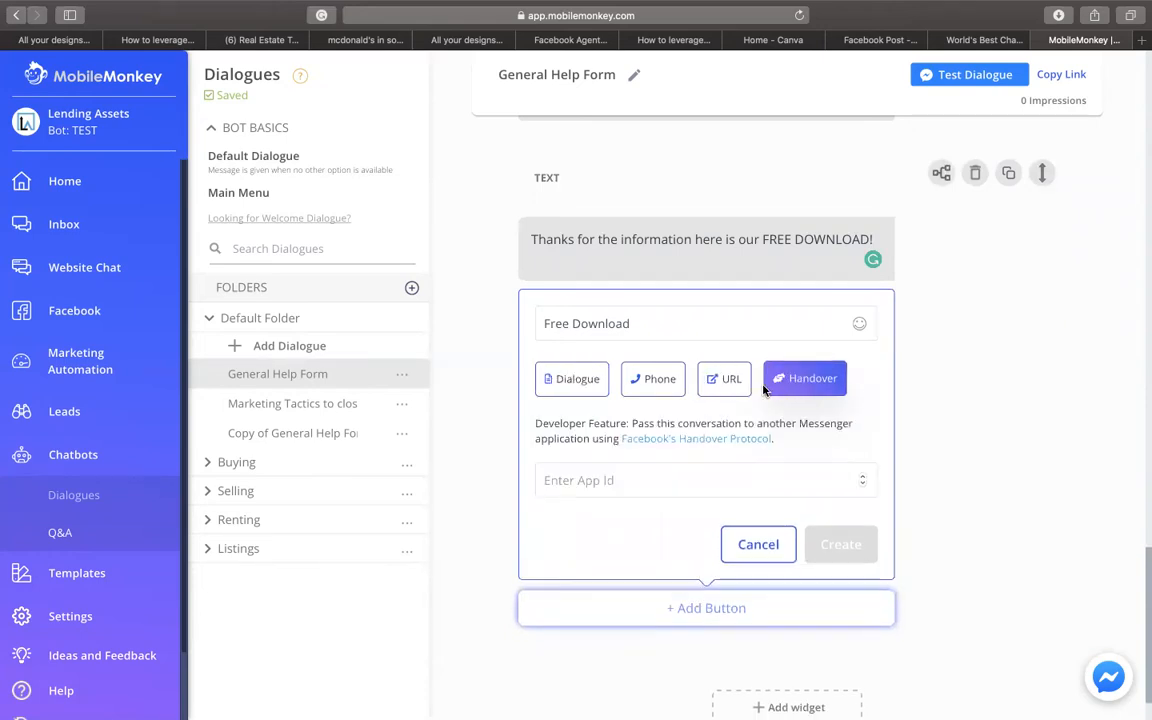
{"action": "left_click", "coordinate": [728, 390]}
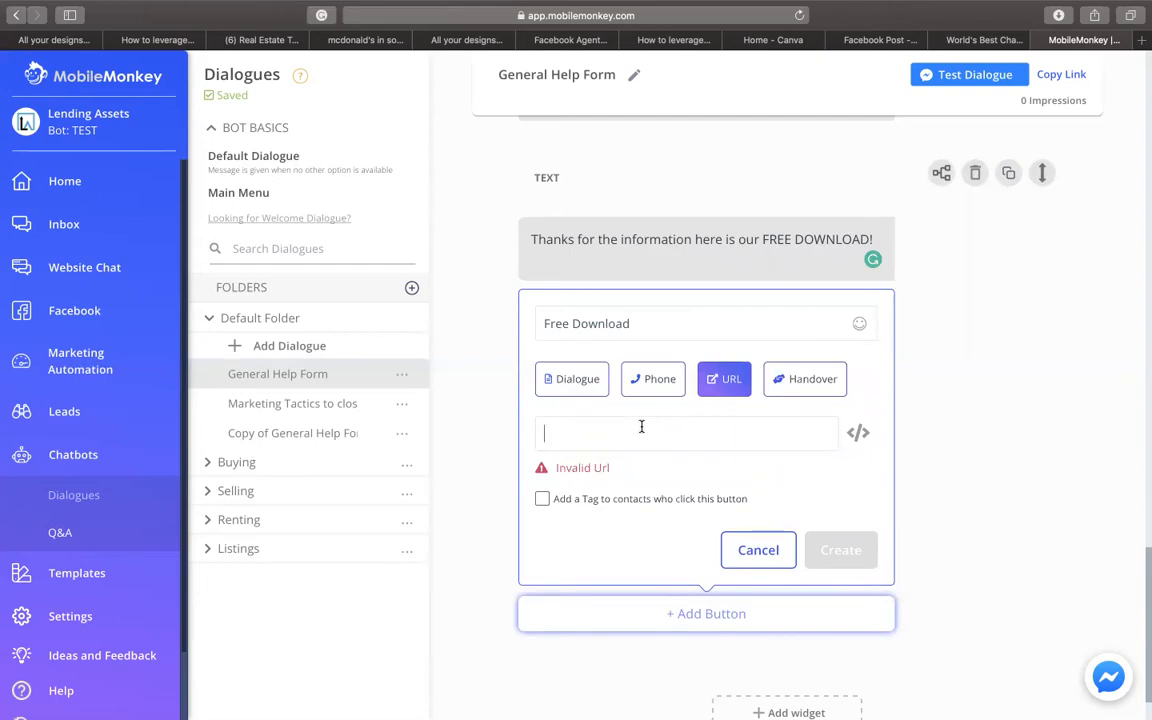
- Load google.com in a new Safari tab
{"action": "left_click", "coordinate": [1141, 40]}
{"action": "type", "text": "google.com"}
{"action": "key", "text": "Return"}
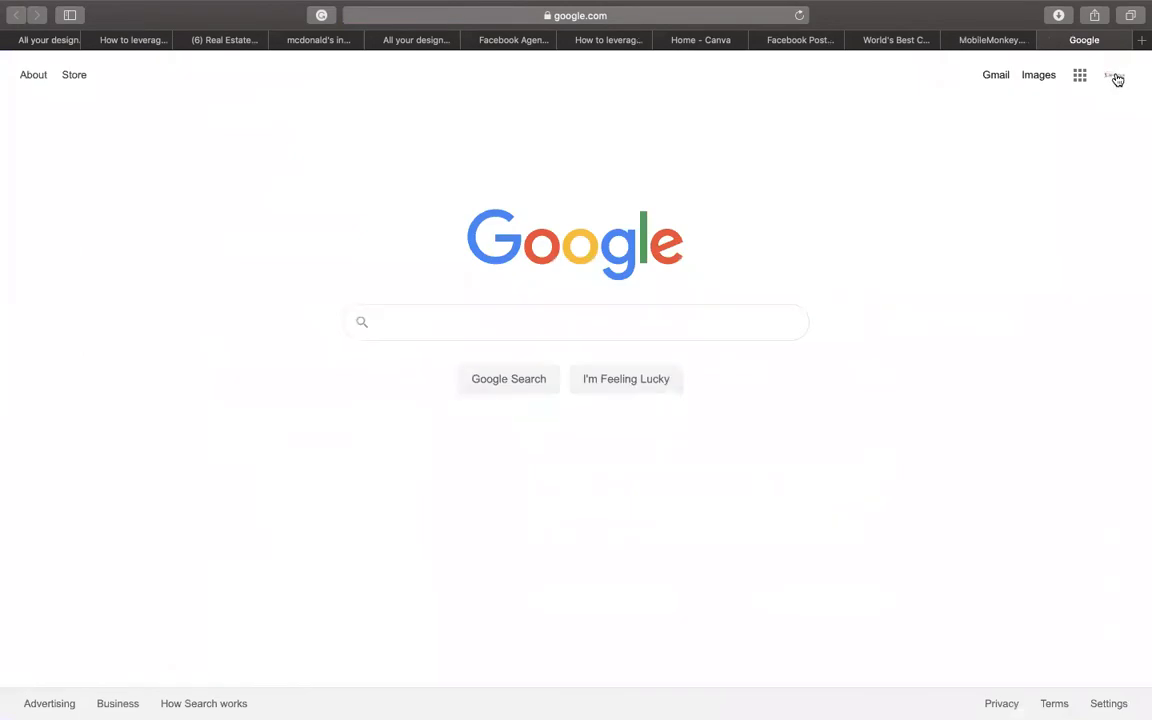
- Go to Google Drive's Recent view and select 'Mortgage Tactics to close more-2.pdf'
{"action": "left_click", "coordinate": [1116, 77]}
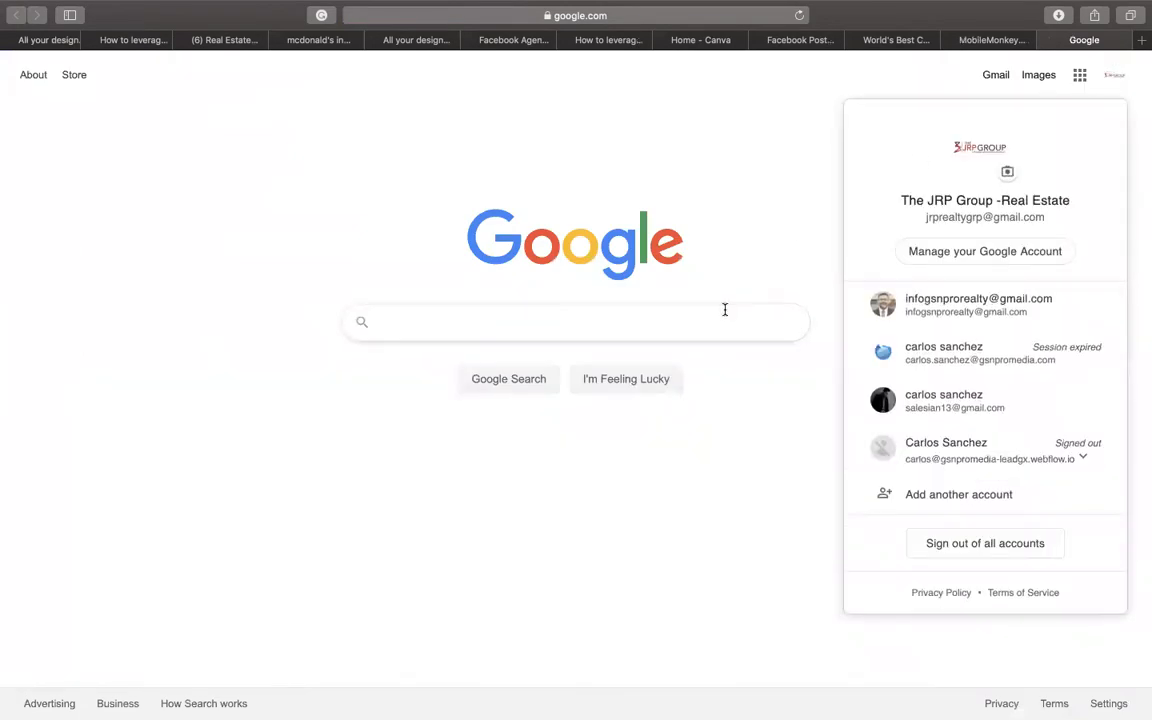
{"action": "left_click", "coordinate": [1079, 75]}
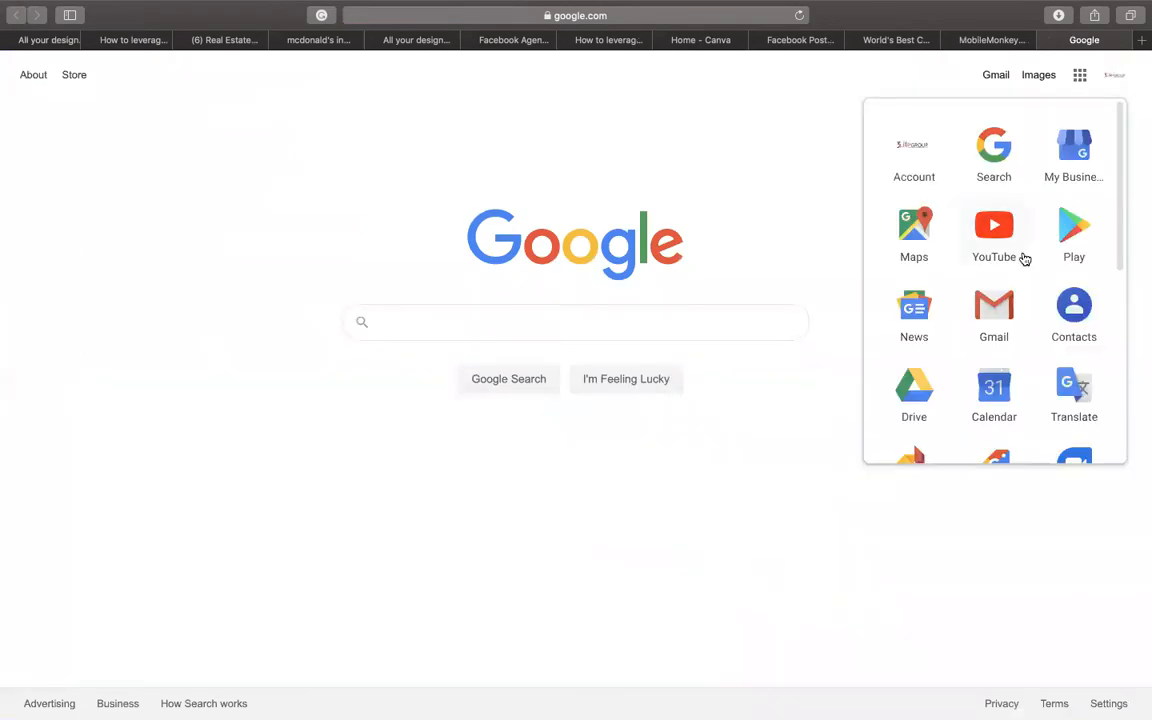
{"action": "scroll", "coordinate": [1024, 258], "scroll_direction": "down", "scroll_amount": 1}
{"action": "left_click", "coordinate": [902, 322]}
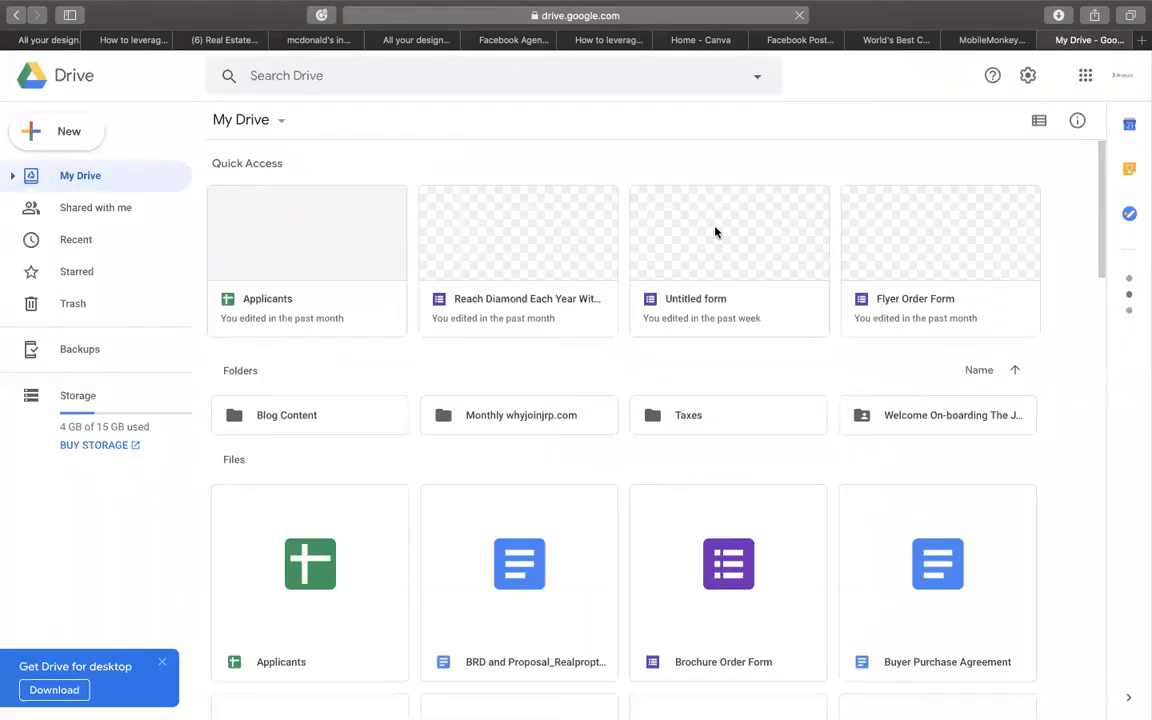
{"action": "left_click", "coordinate": [128, 249]}
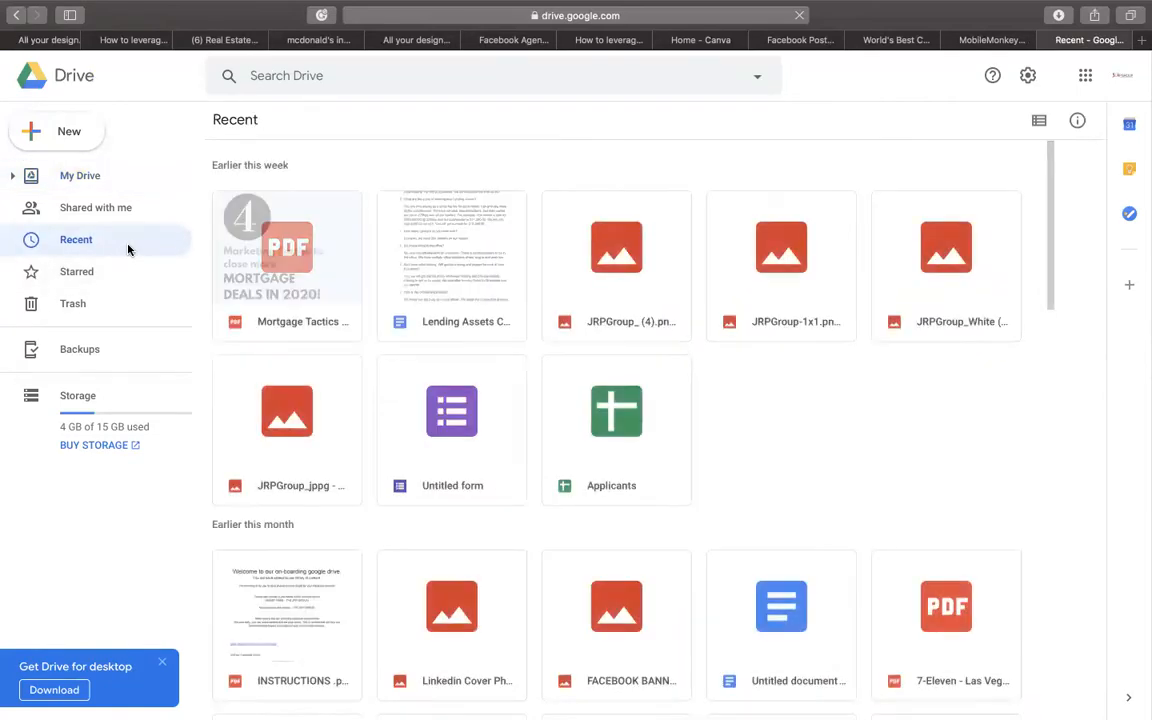
{"action": "left_click", "coordinate": [343, 325]}
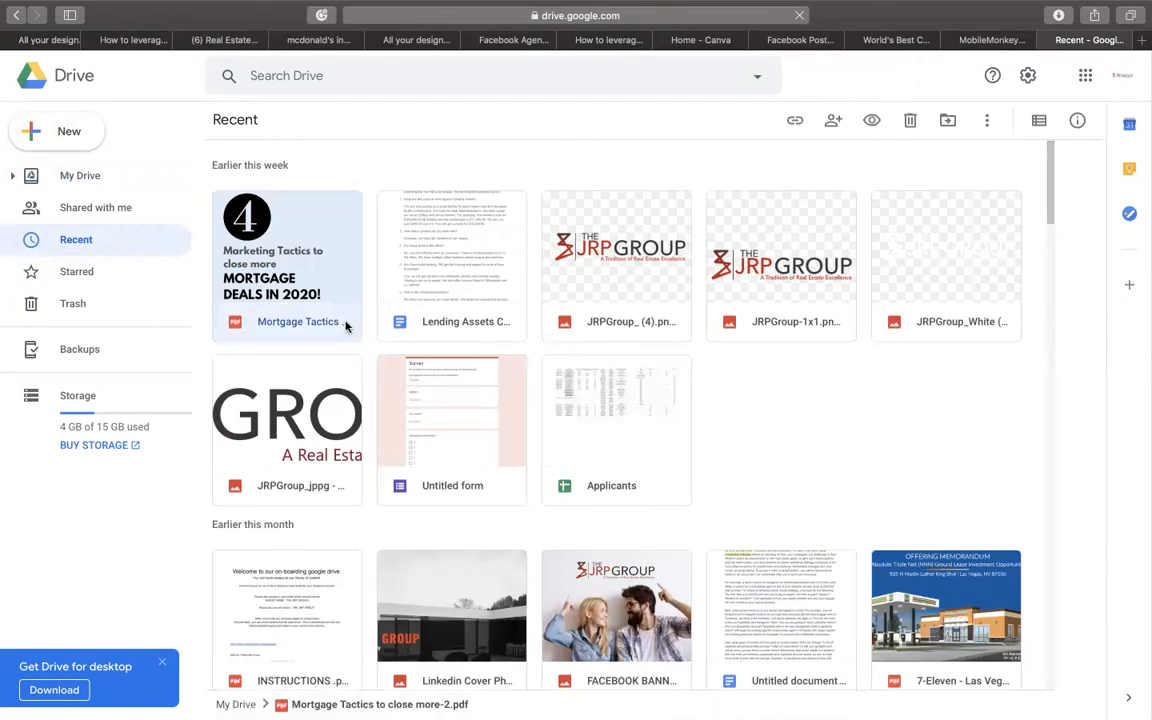
- Open the Mortgage Tactics PDF in its own tab and close the Recent Drive tab
{"action": "double_click", "coordinate": [250, 228]}
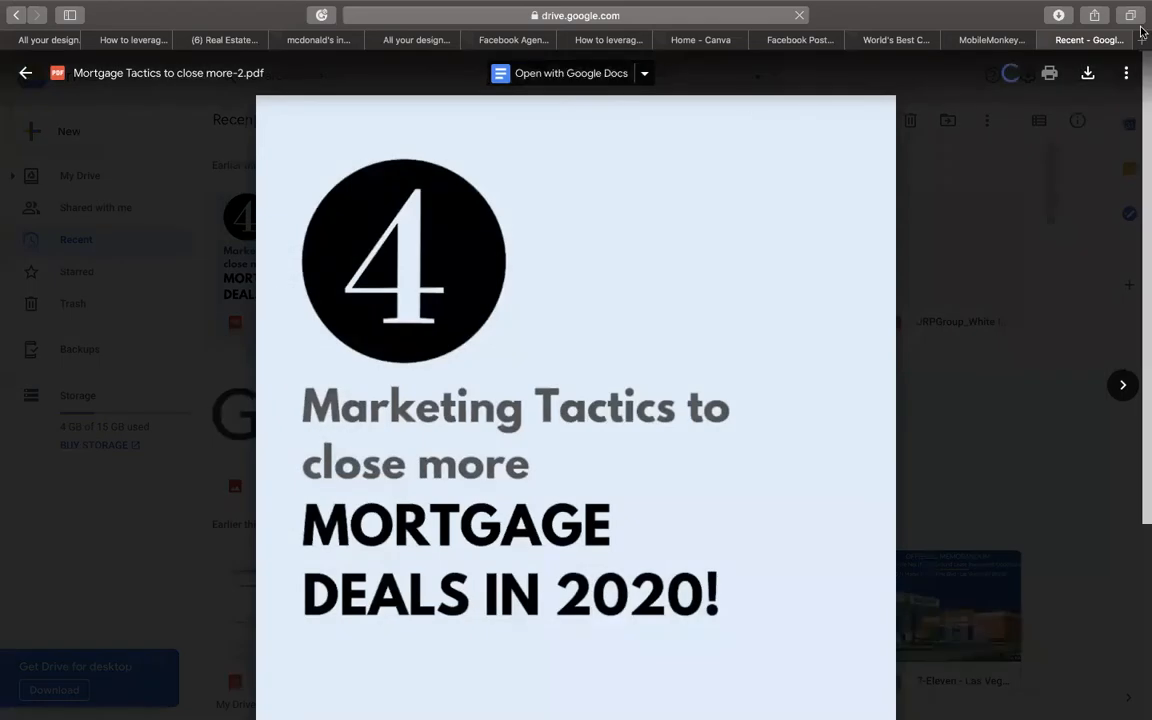
{"action": "left_click", "coordinate": [1127, 76]}
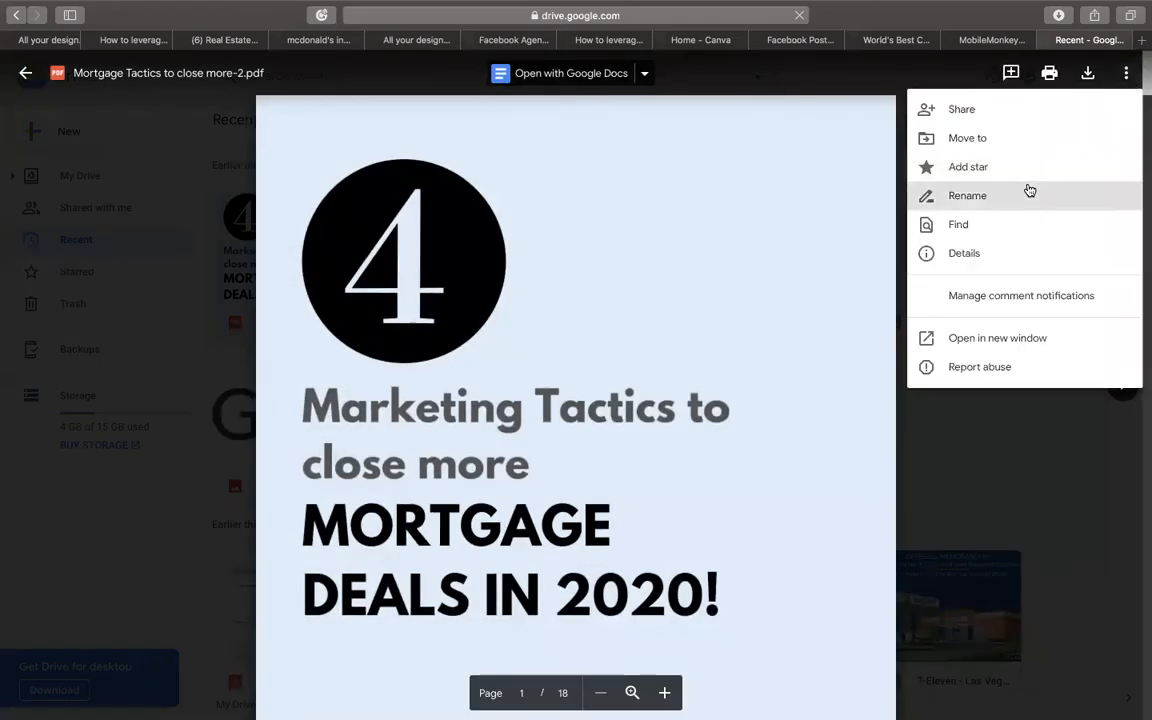
{"action": "left_click", "coordinate": [1023, 337]}
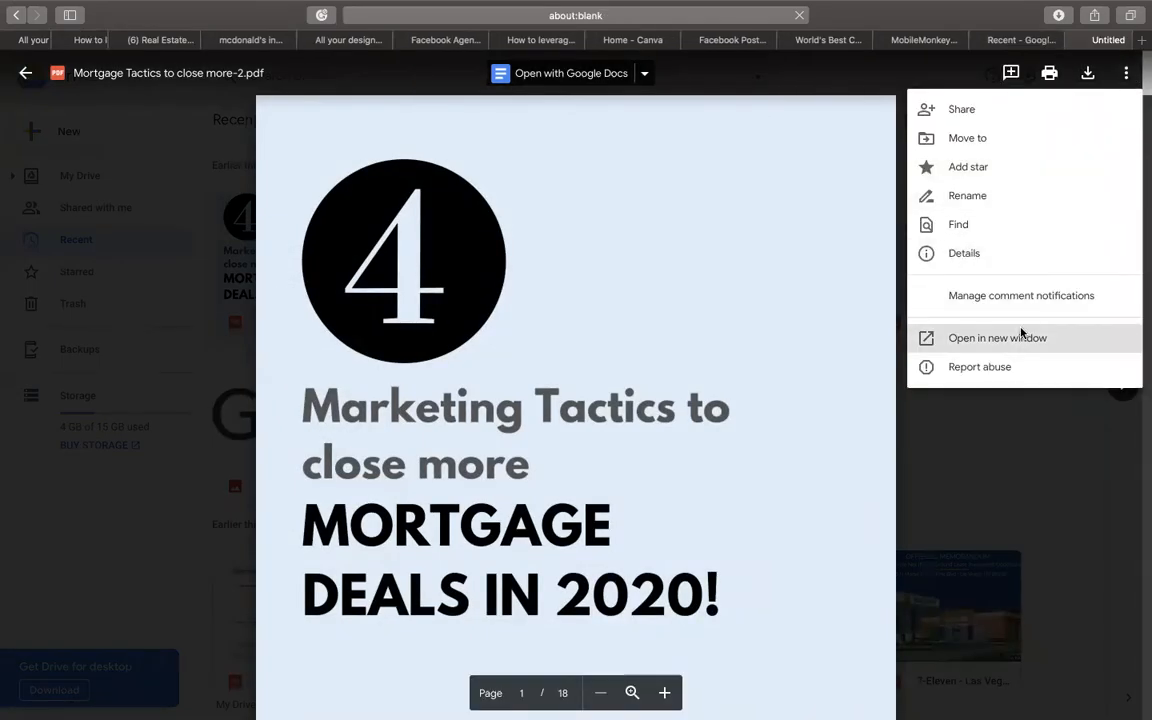
{"action": "left_click", "coordinate": [949, 40]}
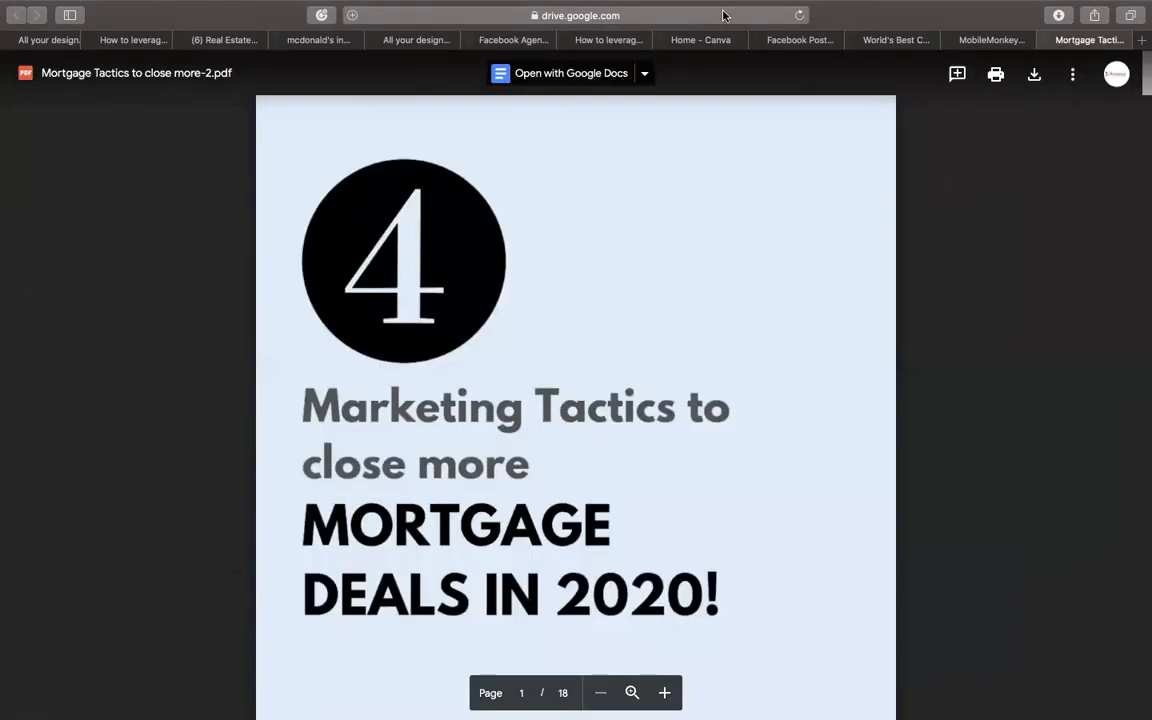
{"action": "left_click", "coordinate": [753, 15]}
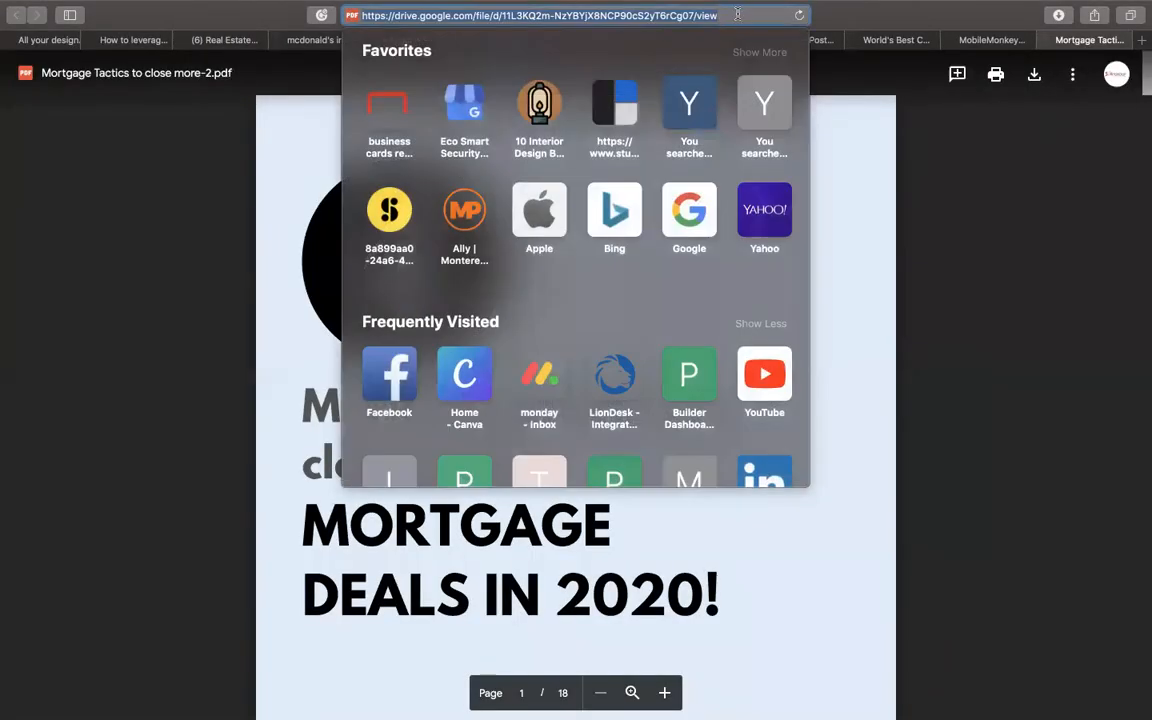
{"action": "left_click", "coordinate": [908, 126]}
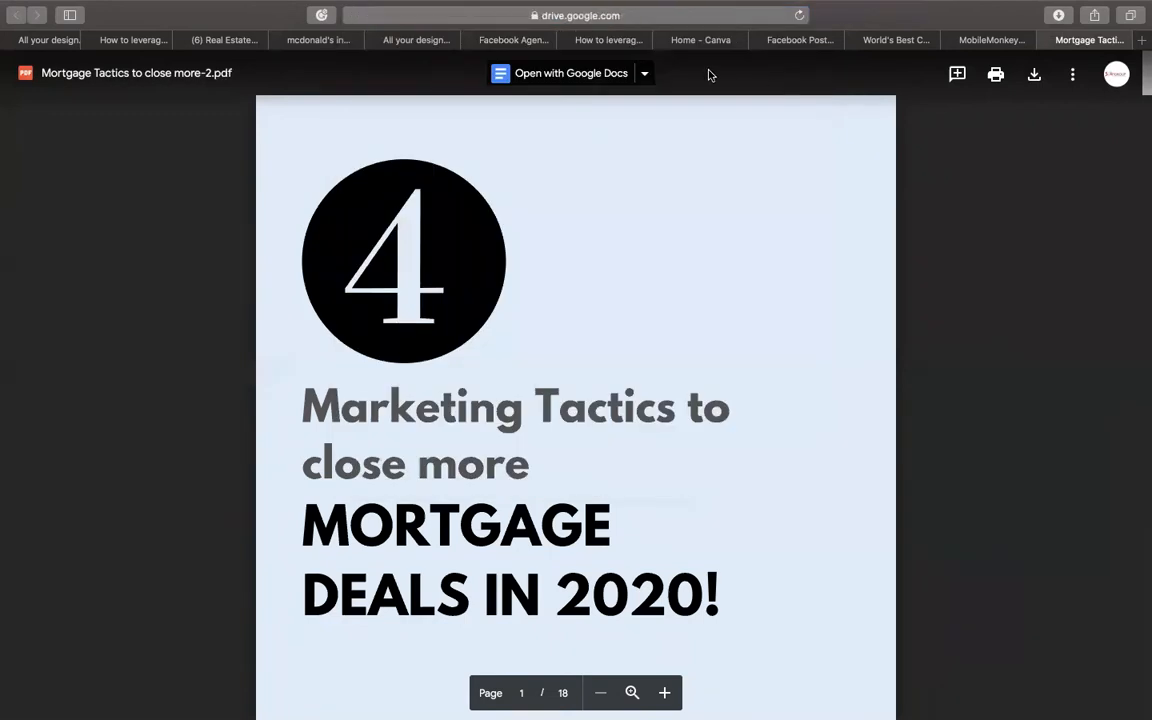
{"action": "left_click", "coordinate": [647, 75]}
{"action": "left_click", "coordinate": [647, 75]}
- Copy the PDF's anyone-with-the-link view-only URL from its sharing settings
{"action": "left_click", "coordinate": [1072, 74]}
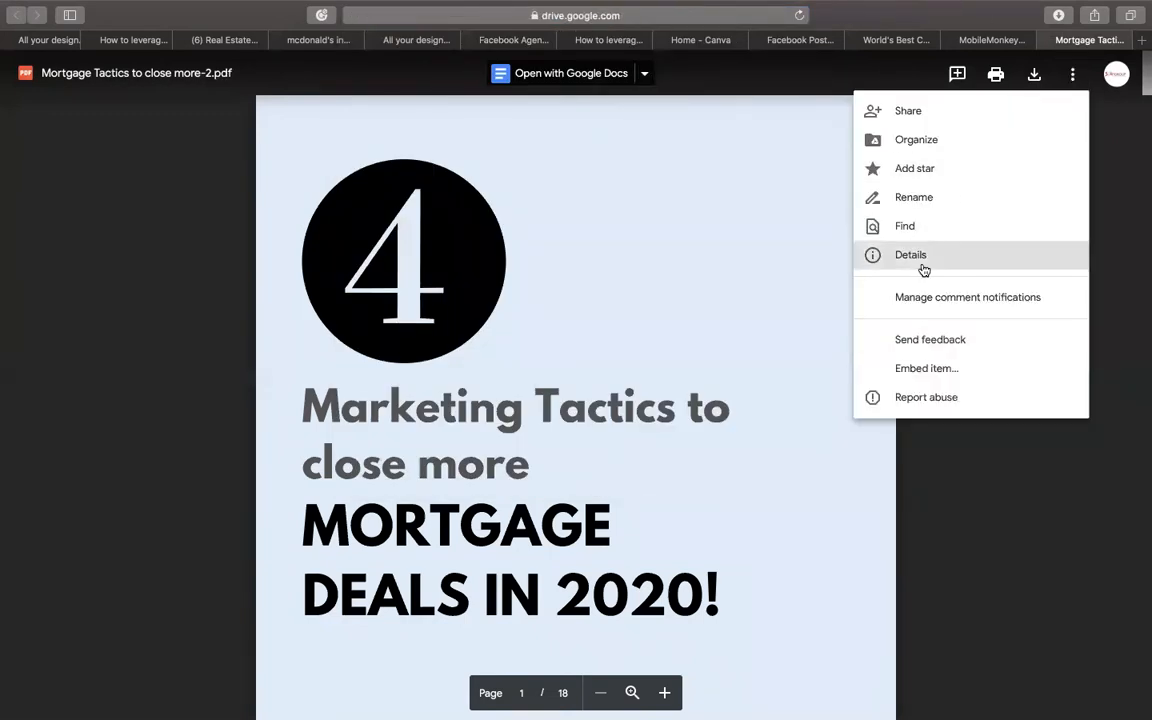
{"action": "left_click", "coordinate": [910, 112]}
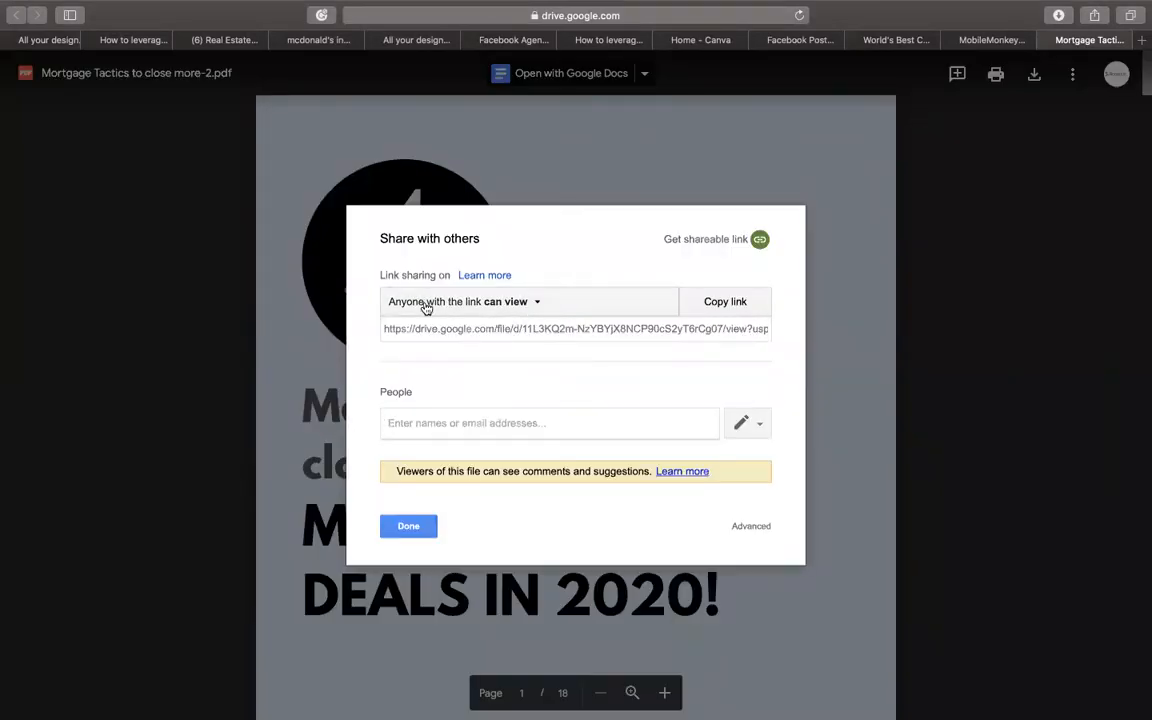
{"action": "left_click", "coordinate": [476, 329]}
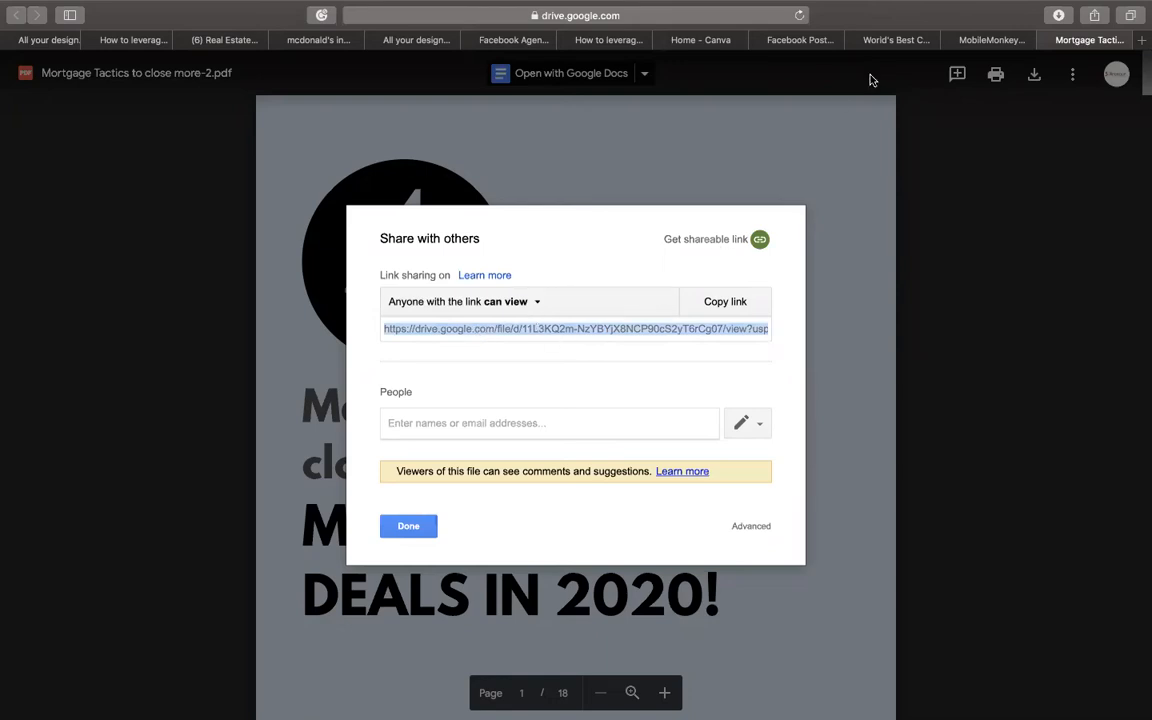
{"action": "left_click", "coordinate": [400, 532]}
{"action": "scroll", "coordinate": [494, 523], "scroll_direction": "down", "scroll_amount": 13}
{"action": "scroll", "coordinate": [494, 523], "scroll_direction": "up", "scroll_amount": 11}
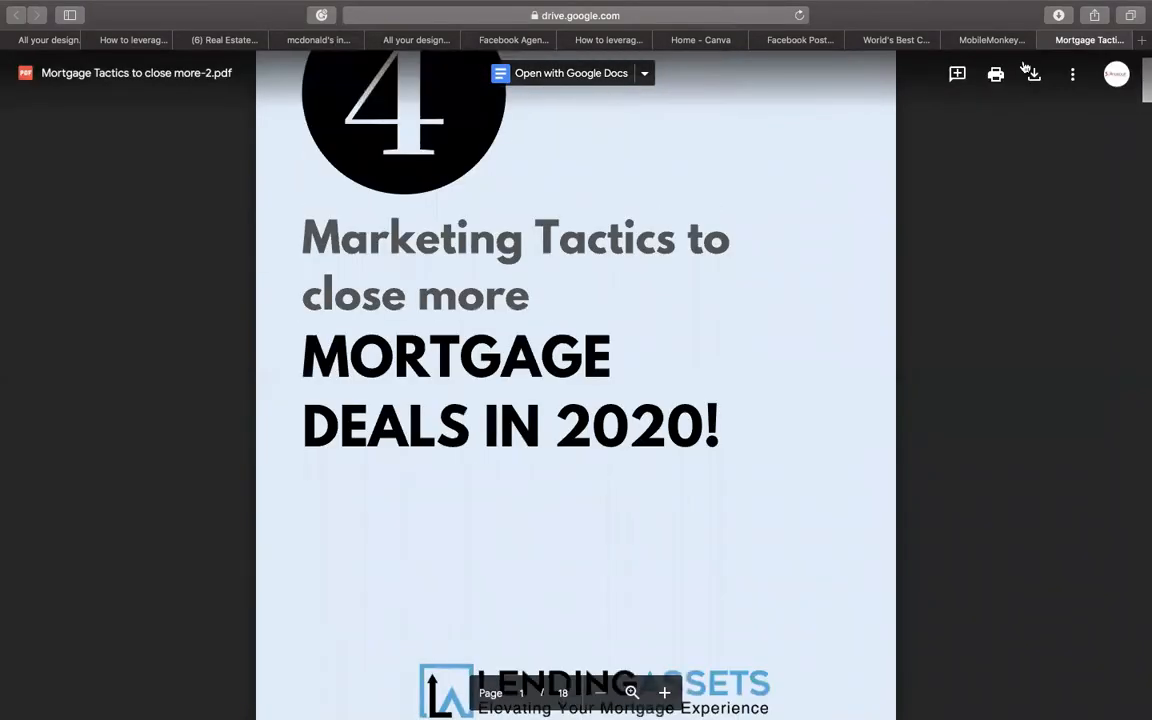
- Paste the PDF's Drive share URL into the Free Download button and create it
{"action": "left_click", "coordinate": [1008, 42]}
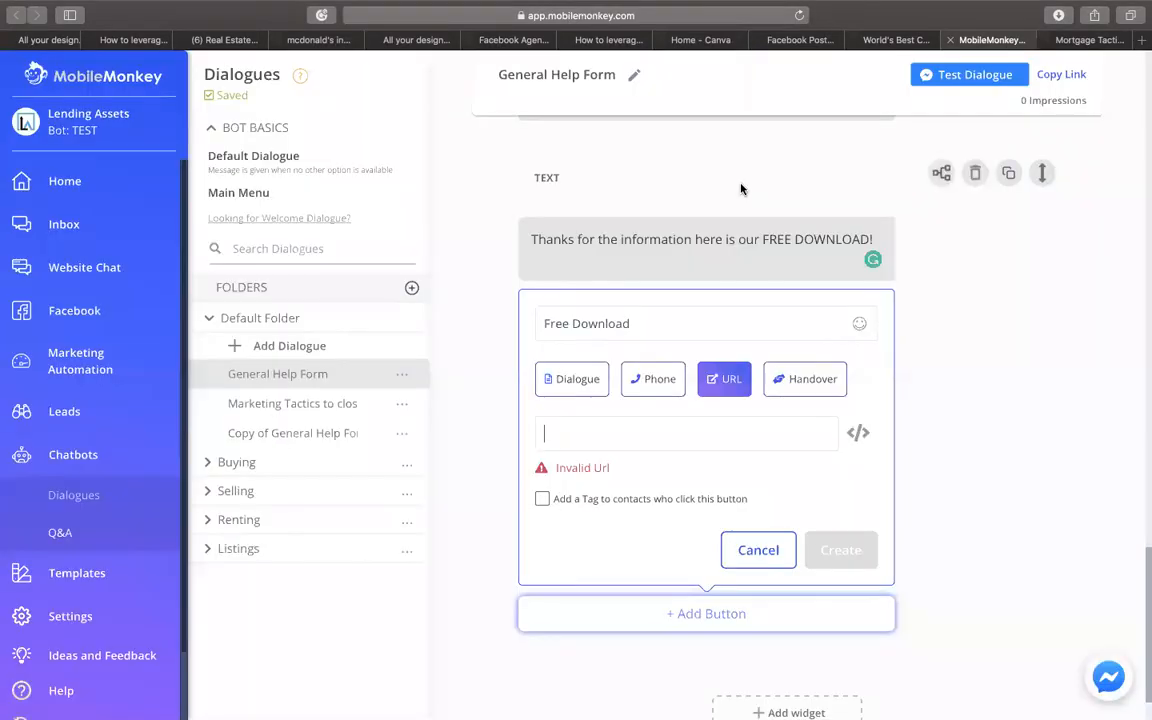
{"action": "left_click", "coordinate": [584, 425]}
{"action": "key", "text": "super+v"}
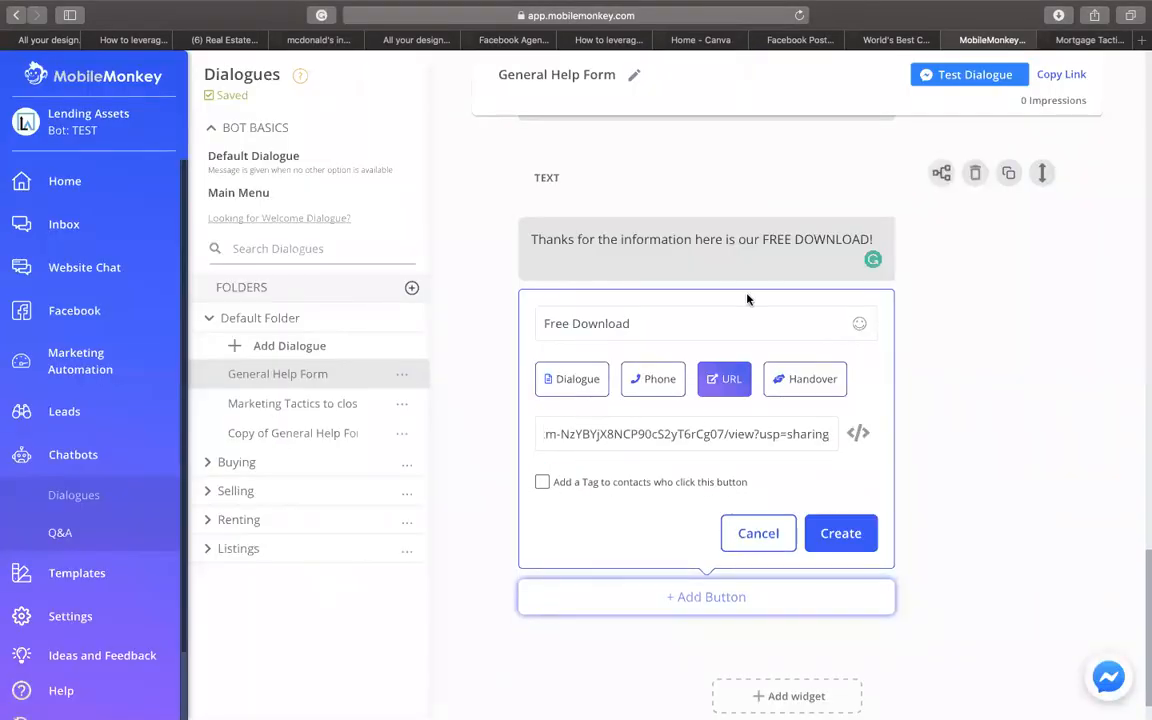
{"action": "left_click", "coordinate": [835, 531]}
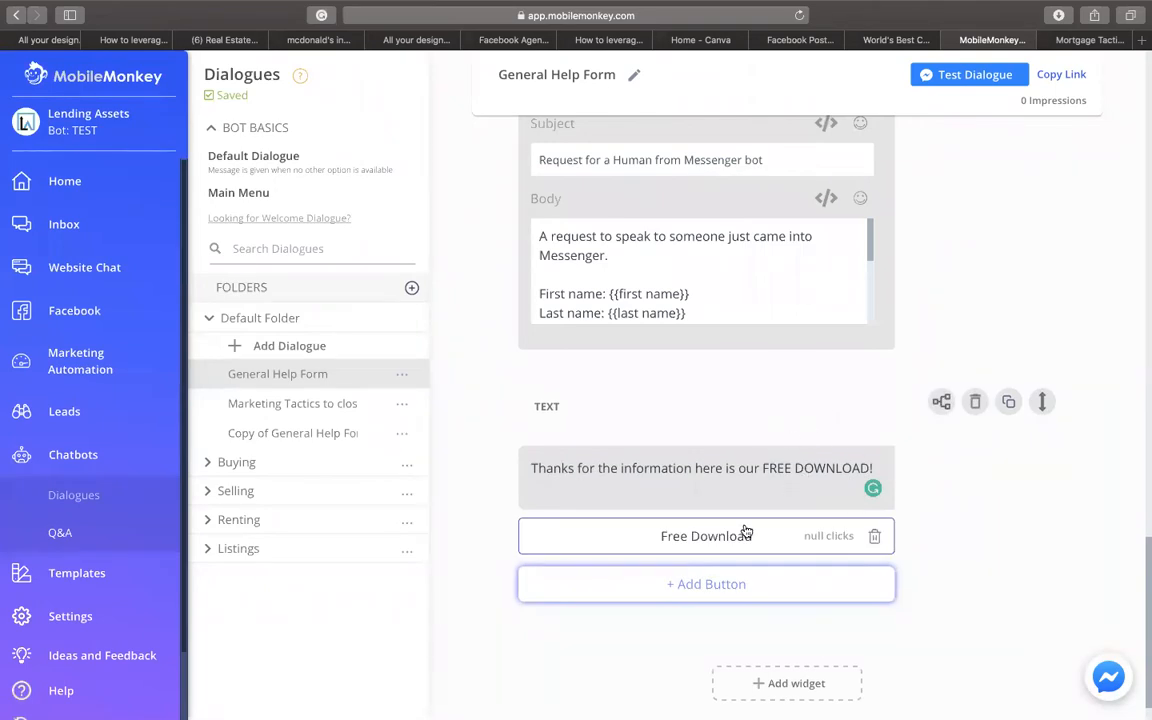
{"action": "scroll", "coordinate": [782, 416], "scroll_direction": "up", "scroll_amount": 15}
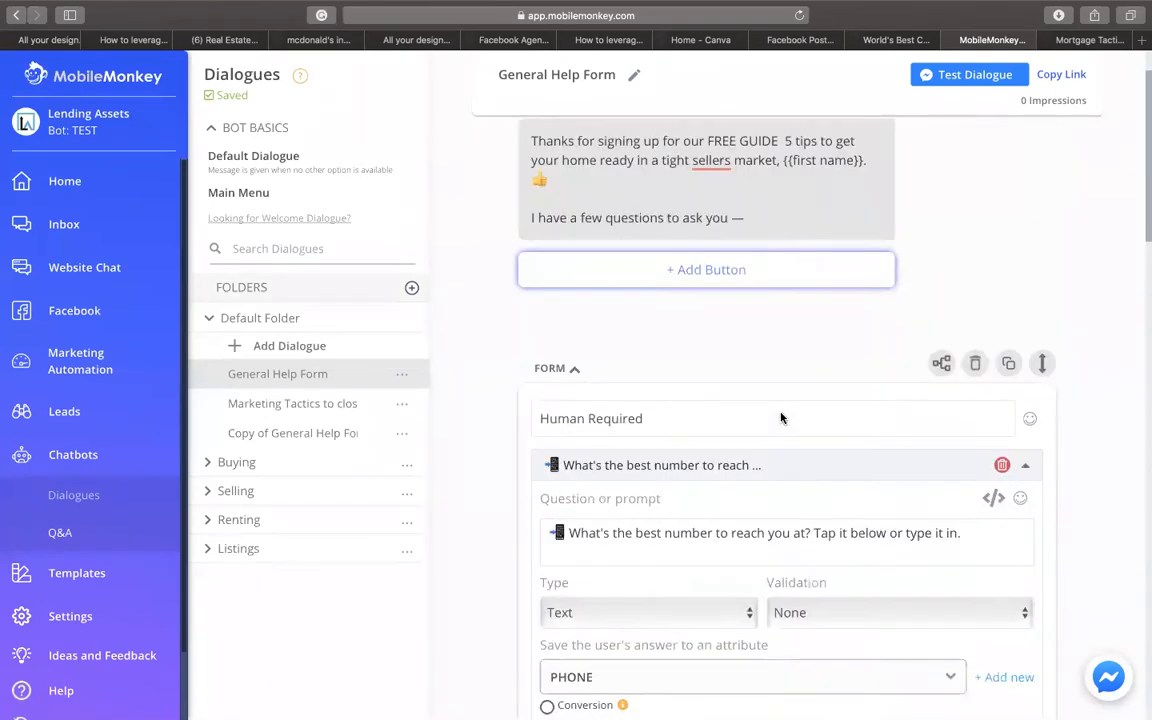
{"action": "scroll", "coordinate": [782, 418], "scroll_direction": "up", "scroll_amount": 2}
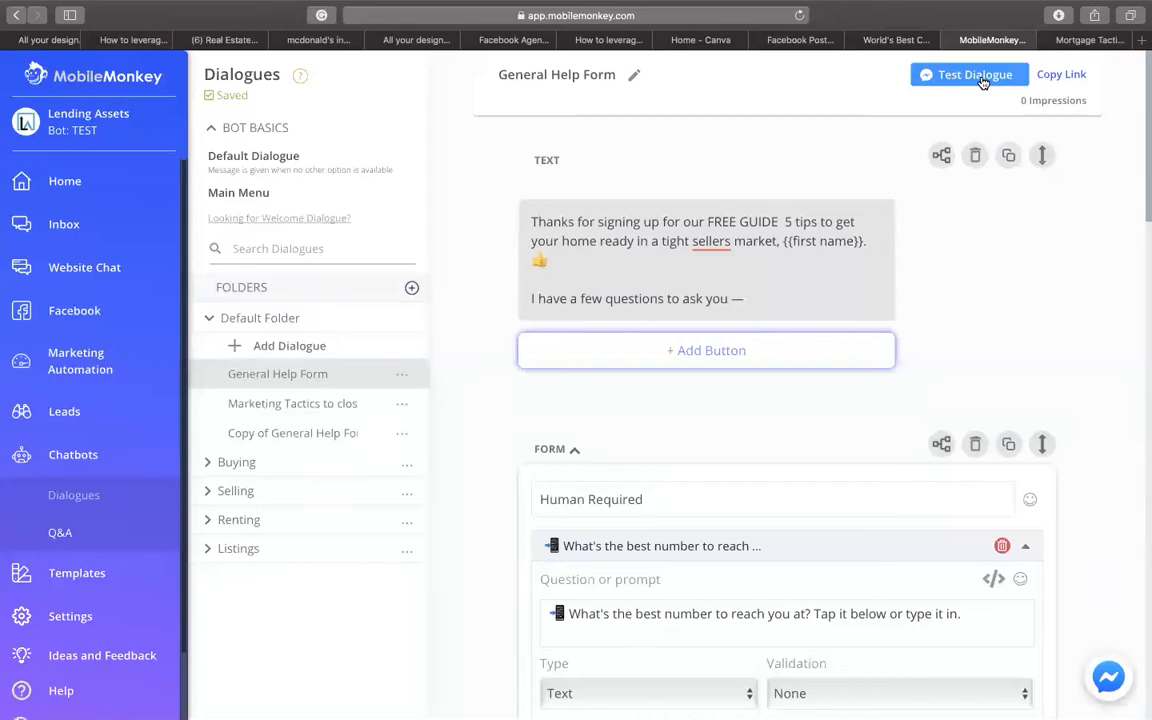
- Copy the General Help Form test link and load it in the PDF tab to open Messenger
{"action": "mouse_move", "coordinate": [790, 2]}
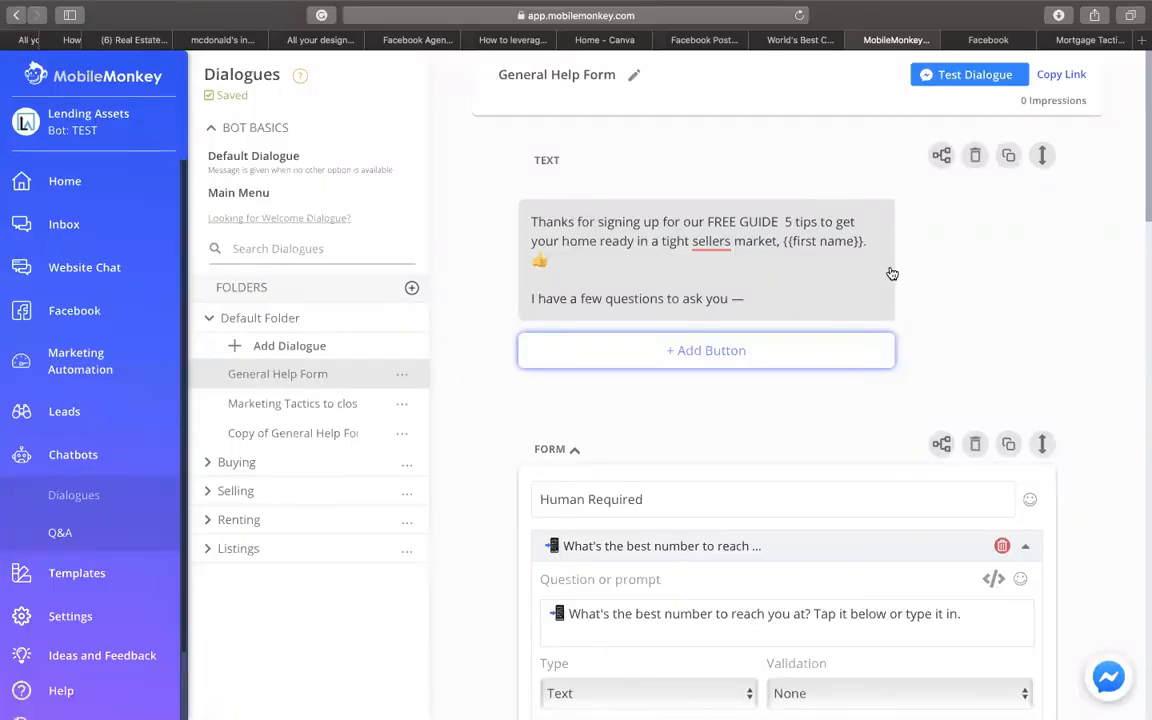
{"action": "scroll", "coordinate": [892, 273], "scroll_direction": "down", "scroll_amount": 10}
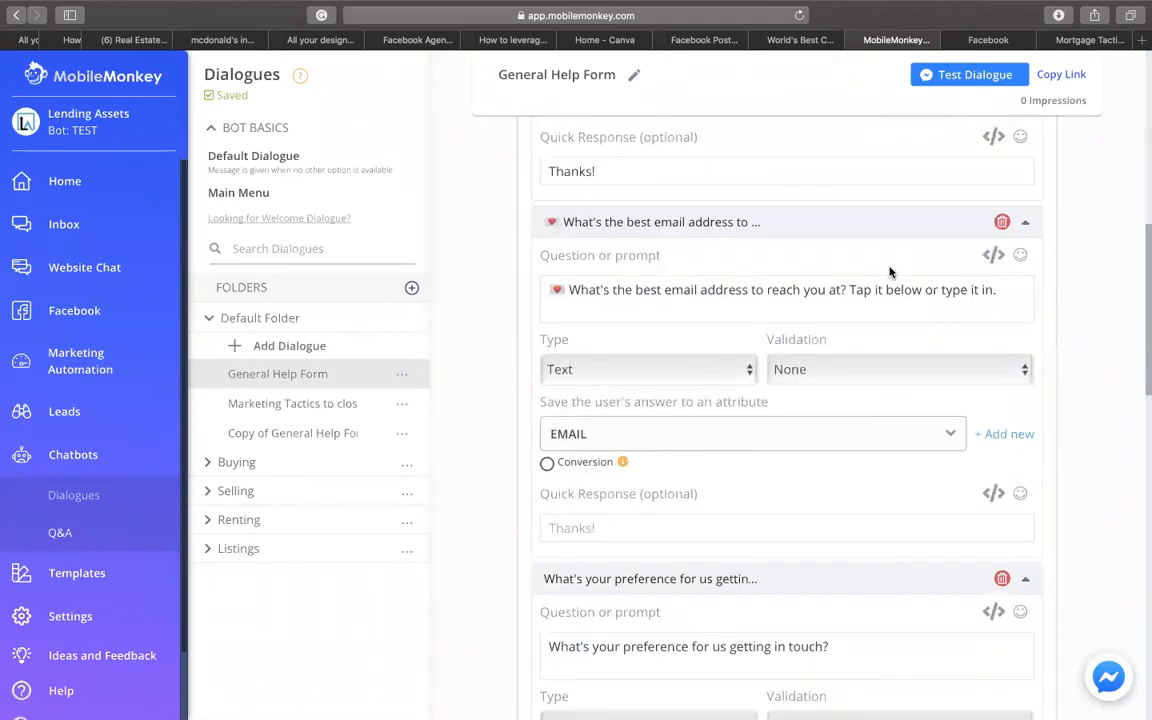
{"action": "scroll", "coordinate": [890, 272], "scroll_direction": "up", "scroll_amount": 10}
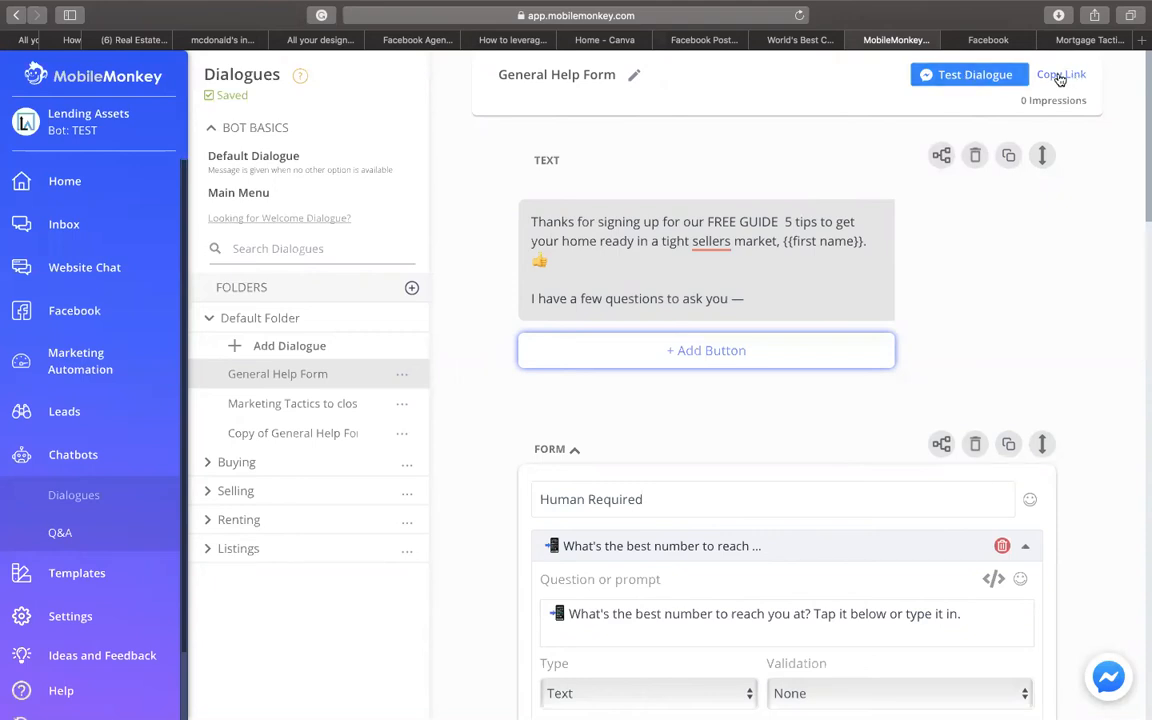
{"action": "left_click", "coordinate": [1113, 42]}
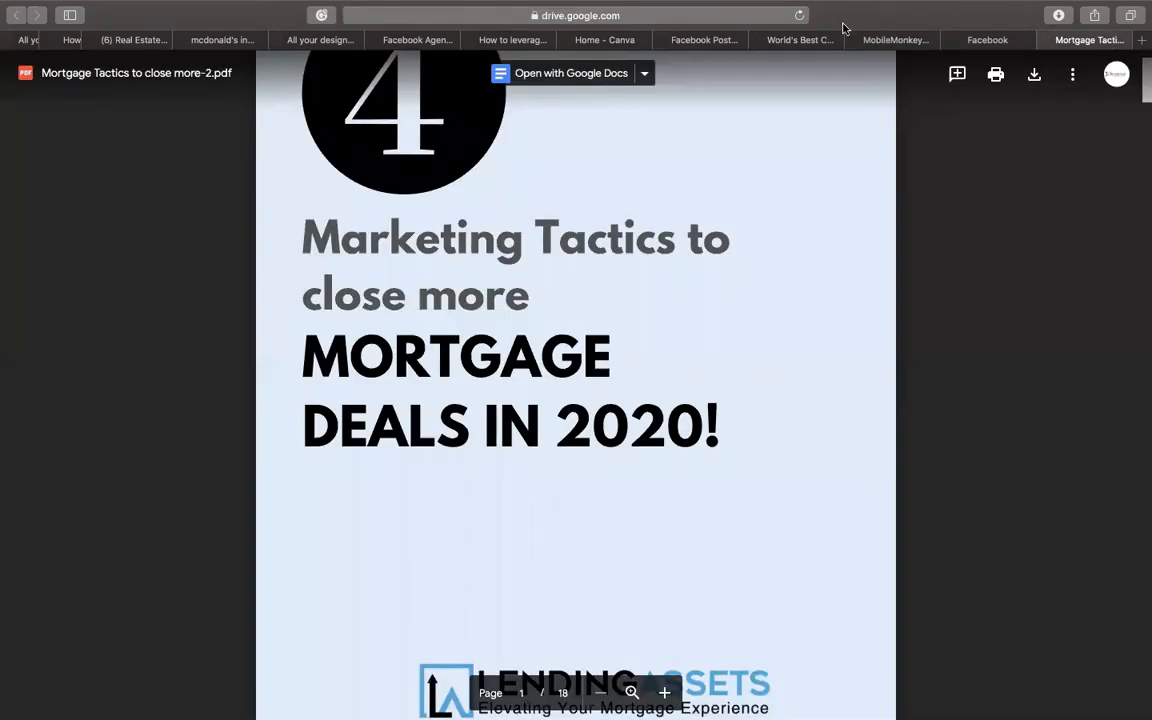
{"action": "left_click", "coordinate": [752, 17]}
{"action": "key", "text": "cmd+v"}
{"action": "key", "text": "Return"}
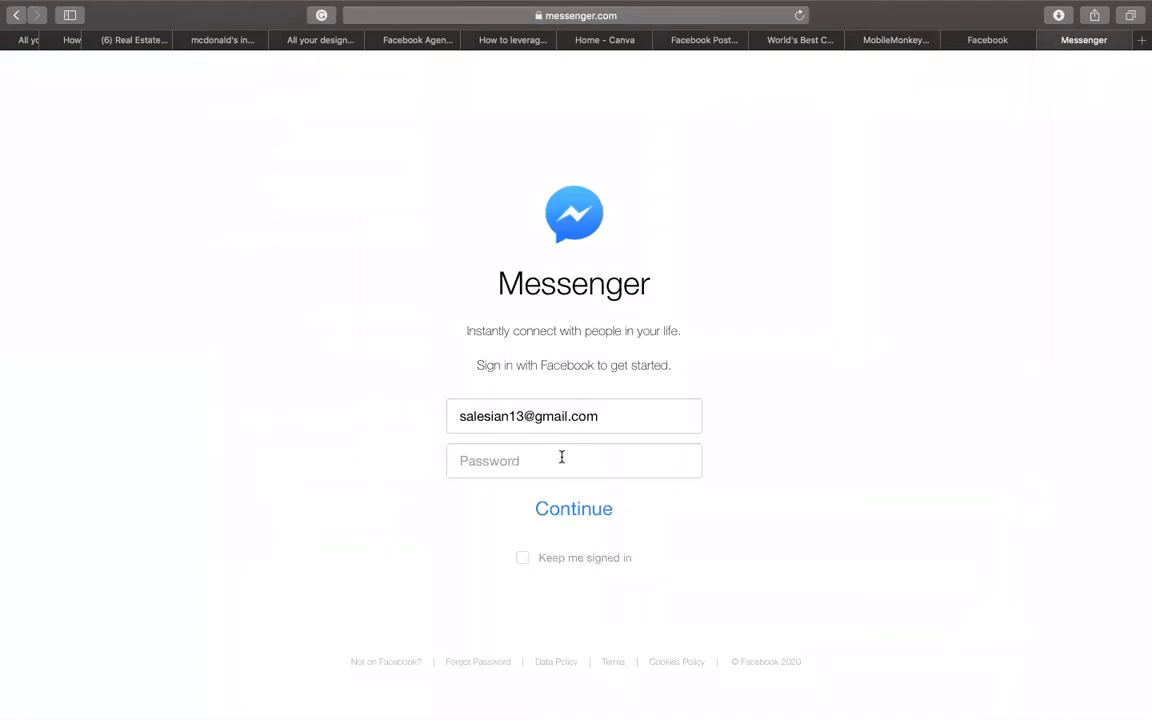
- Sign in to Messenger with the saved password and Keep me signed in ticked
{"action": "left_click", "coordinate": [552, 462]}
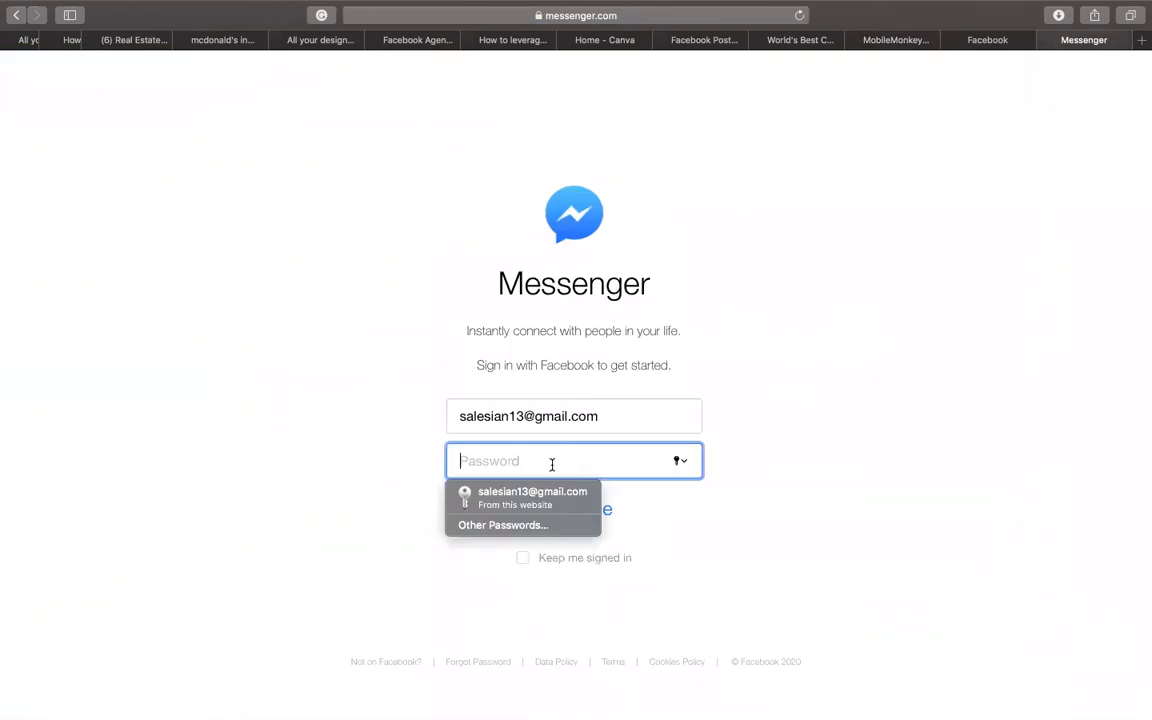
{"action": "left_click", "coordinate": [545, 492]}
{"action": "left_click", "coordinate": [522, 557]}
{"action": "left_click", "coordinate": [561, 514]}
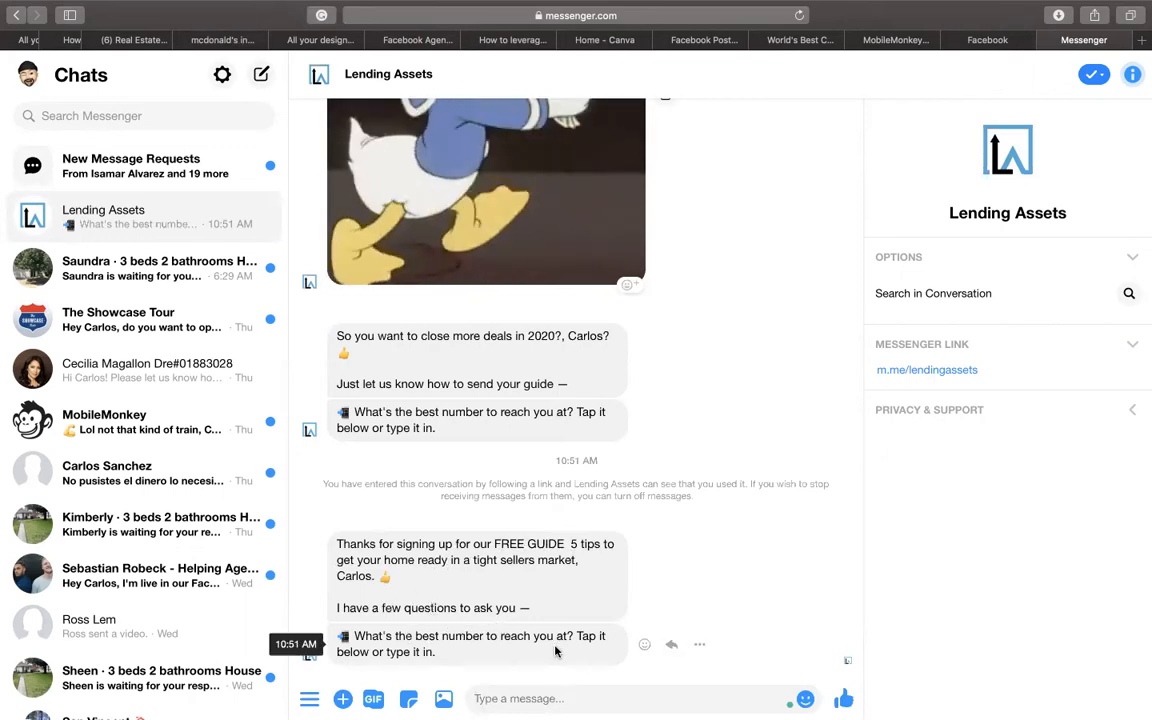
- Reply to the Lending Assets bot with the phone number
{"action": "left_click", "coordinate": [542, 698]}
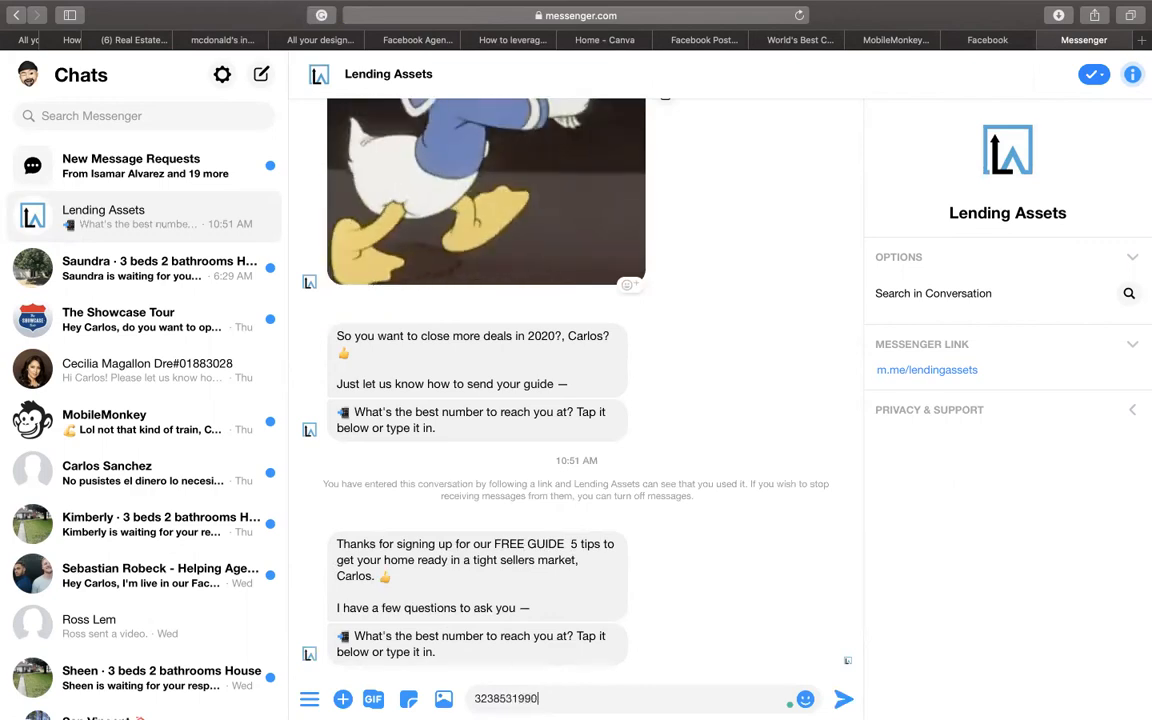
{"action": "key", "text": "Return"}
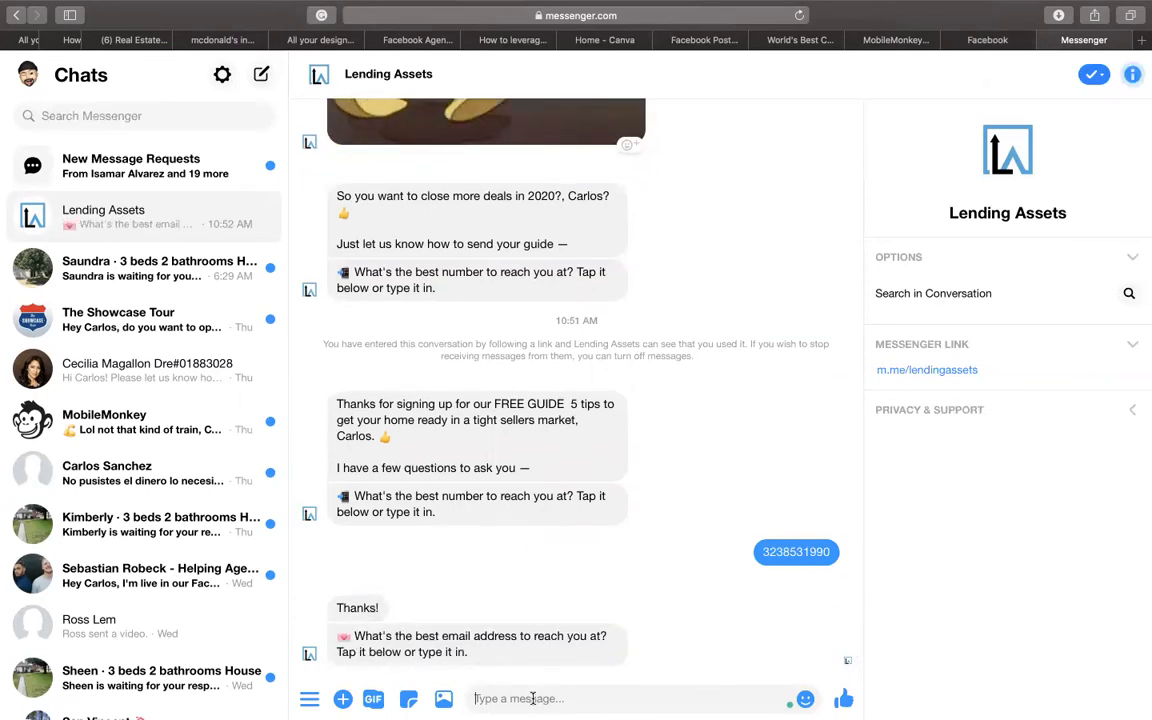
- Reply to the bot with the contact email address
{"action": "type", "text": "s"}
{"action": "key", "text": "BackSpace"}
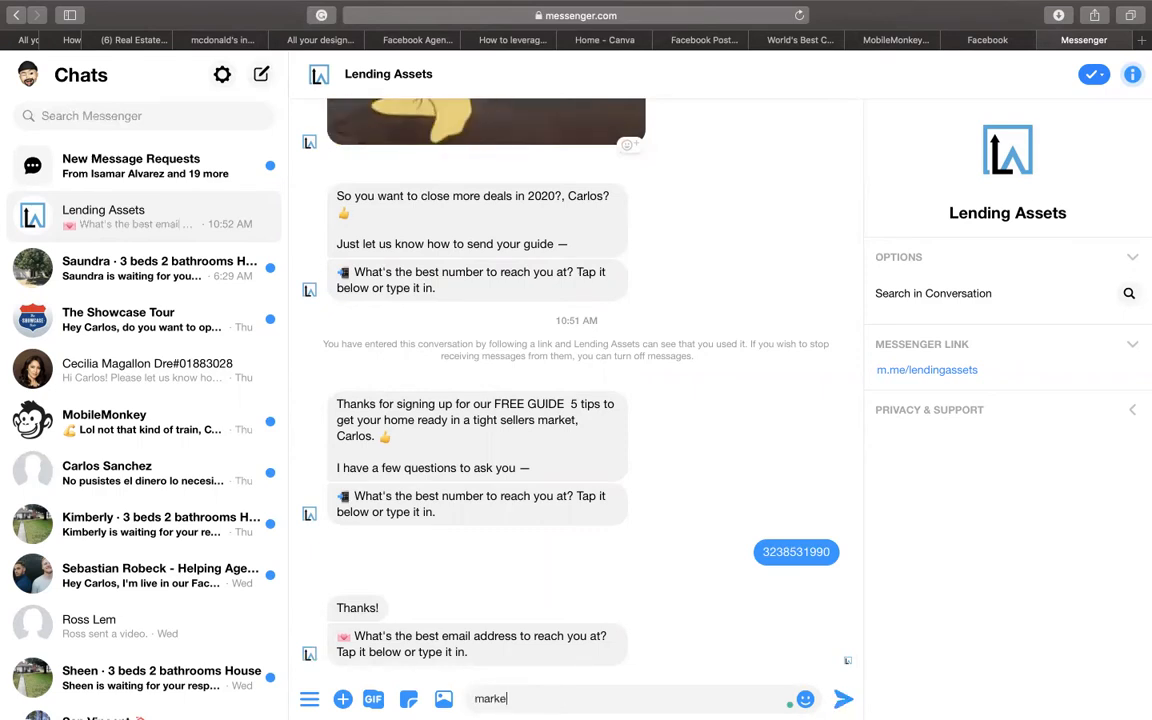
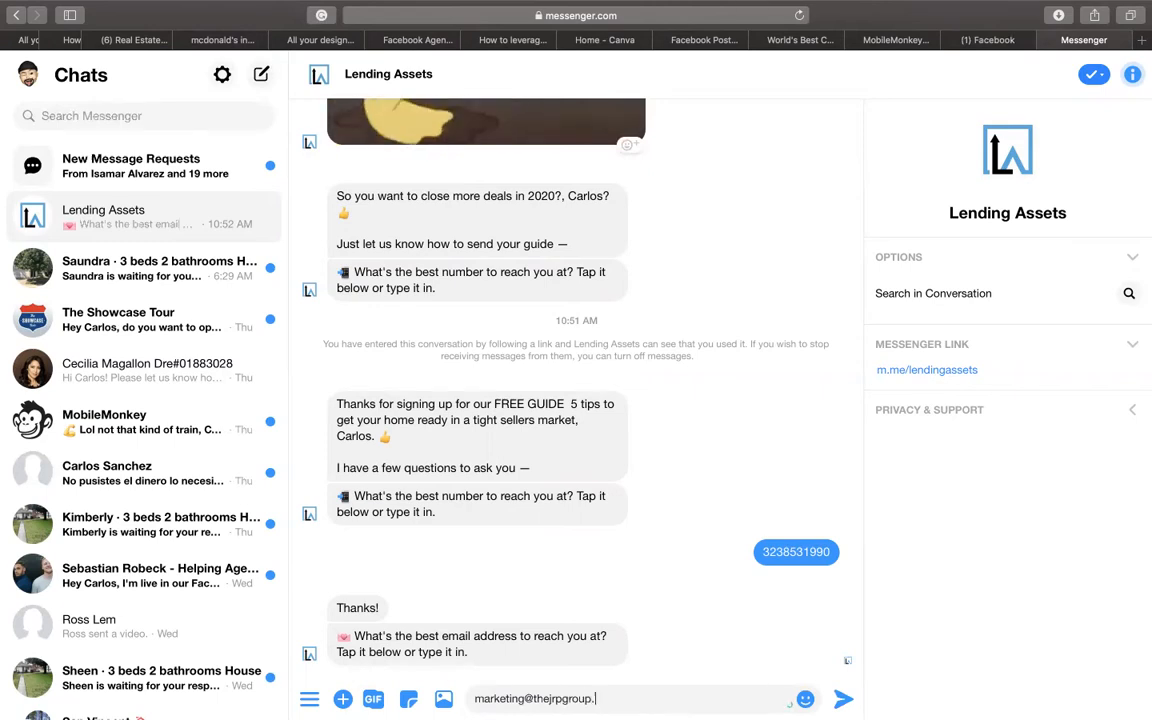
{"action": "key", "text": "Return"}
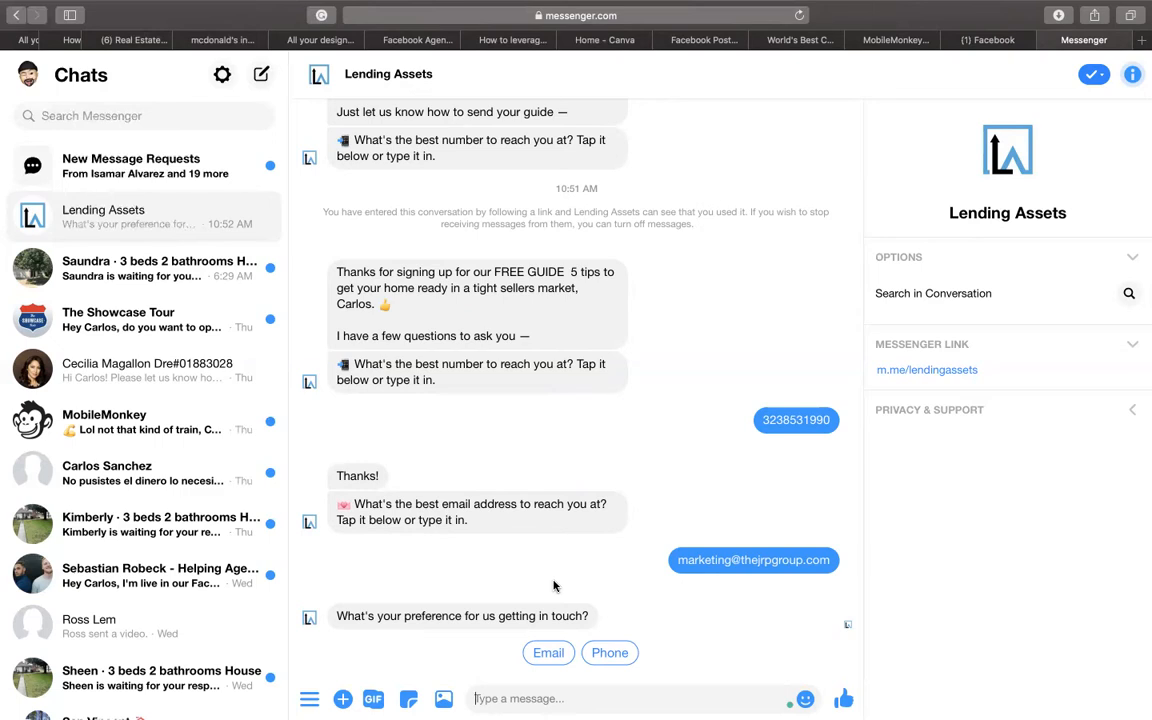
- Pick Phone as the contact preference and open the bot's Free Download link
{"action": "left_click", "coordinate": [610, 655]}
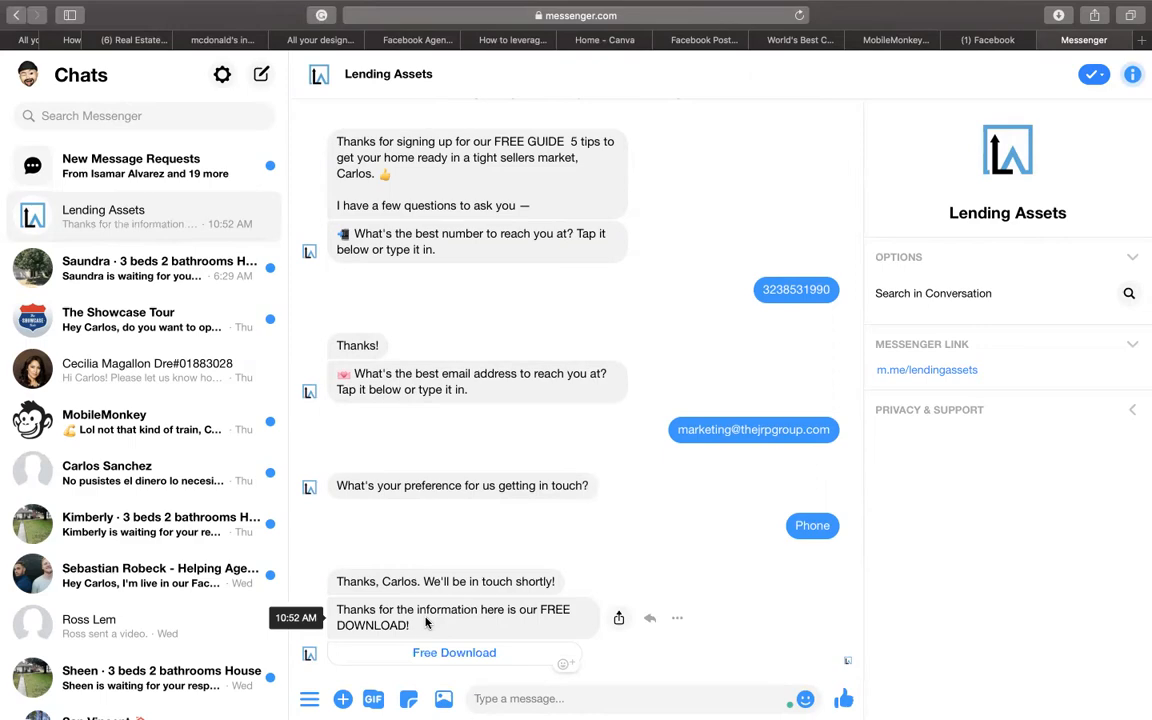
{"action": "left_click", "coordinate": [443, 652]}
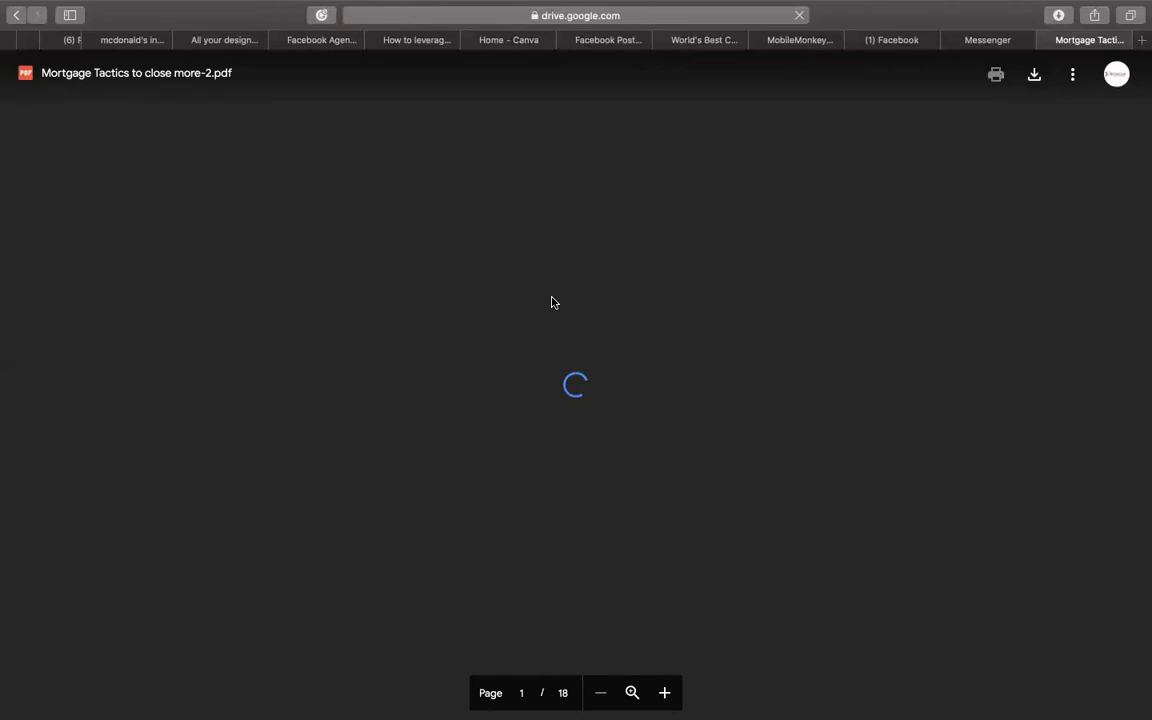
- Scroll the Mortgage Tactics PDF down to page 3, then go back to the Messenger tab
{"action": "scroll", "coordinate": [558, 300], "scroll_direction": "down", "scroll_amount": 10}
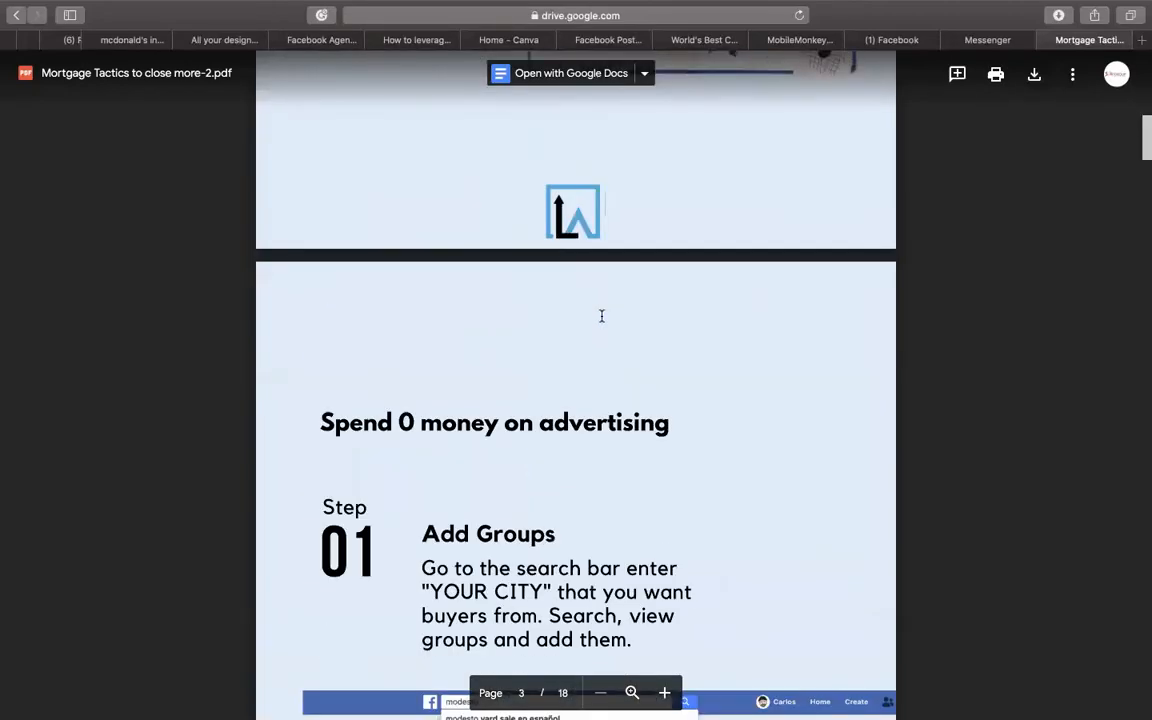
{"action": "scroll", "coordinate": [601, 316], "scroll_direction": "down", "scroll_amount": 5}
{"action": "left_click", "coordinate": [1003, 40]}
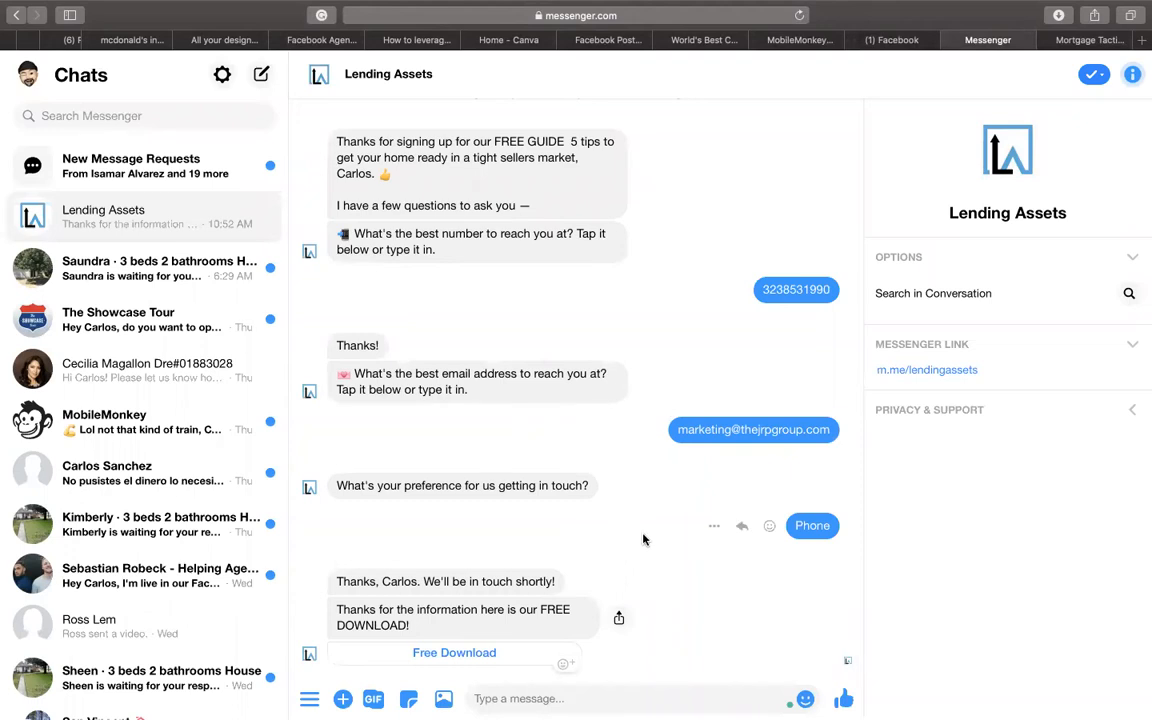
- Switch from Messenger to the full-screen Keynote Facebook Group slide
{"action": "mouse_move", "coordinate": [668, 8]}
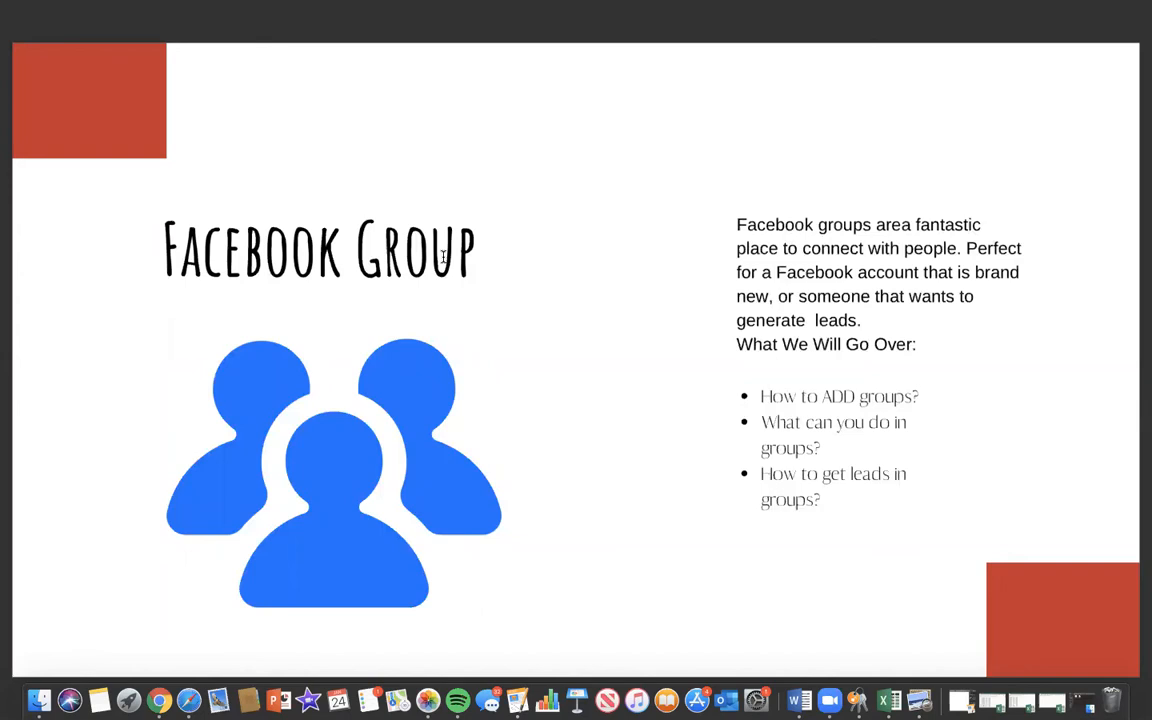
- Advance Keynote to the 'How to ADD a Group?' slide, then switch to Safari's Facebook News Feed
{"action": "key", "text": "Right"}
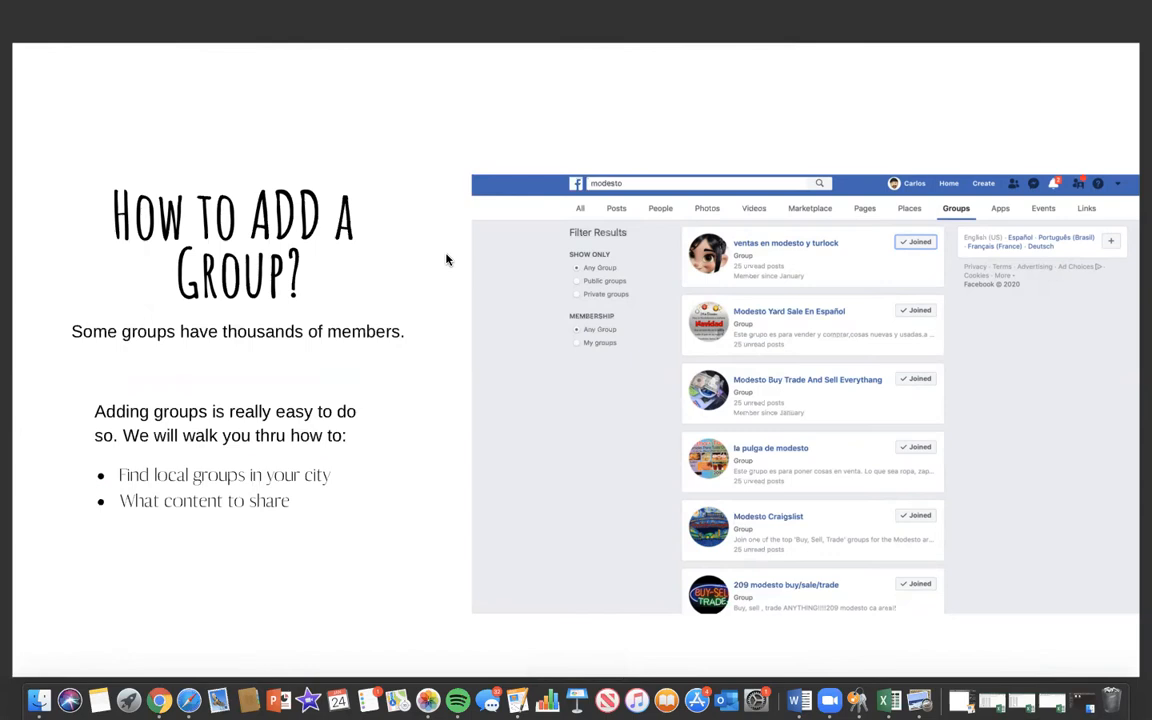
{"action": "key", "text": "ctrl+Up"}
{"action": "left_click", "coordinate": [348, 60]}
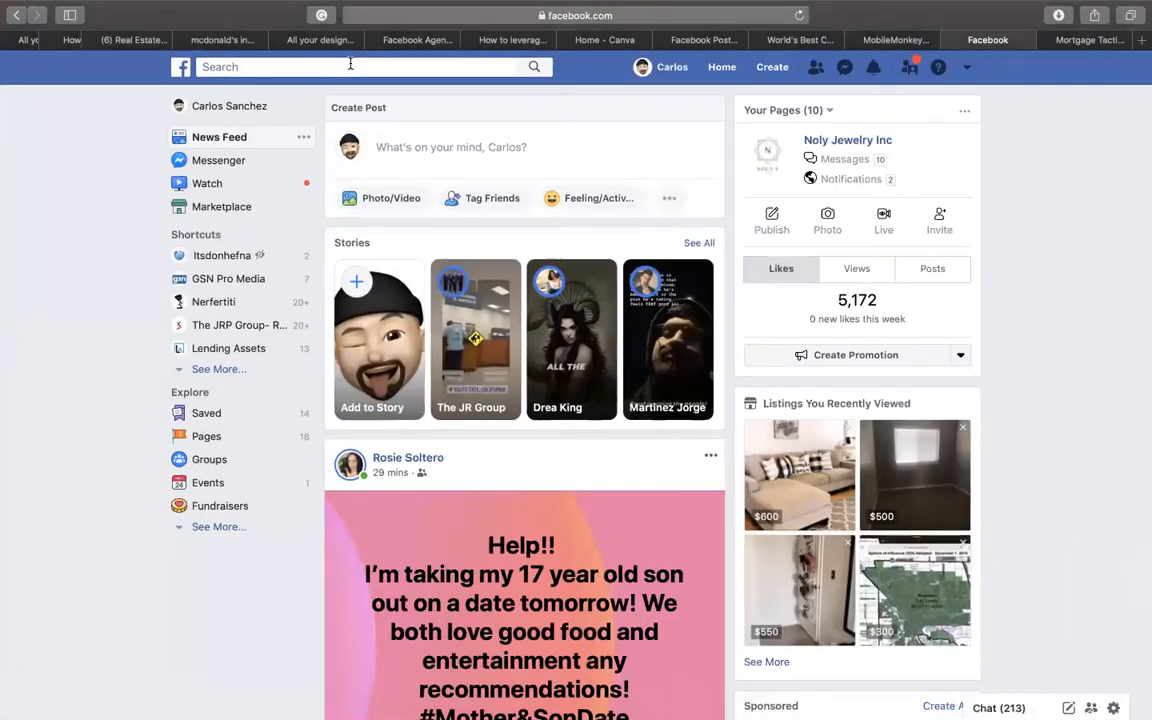
- Search Facebook for 'modesto' and filter the results to Groups
{"action": "left_click", "coordinate": [350, 66]}
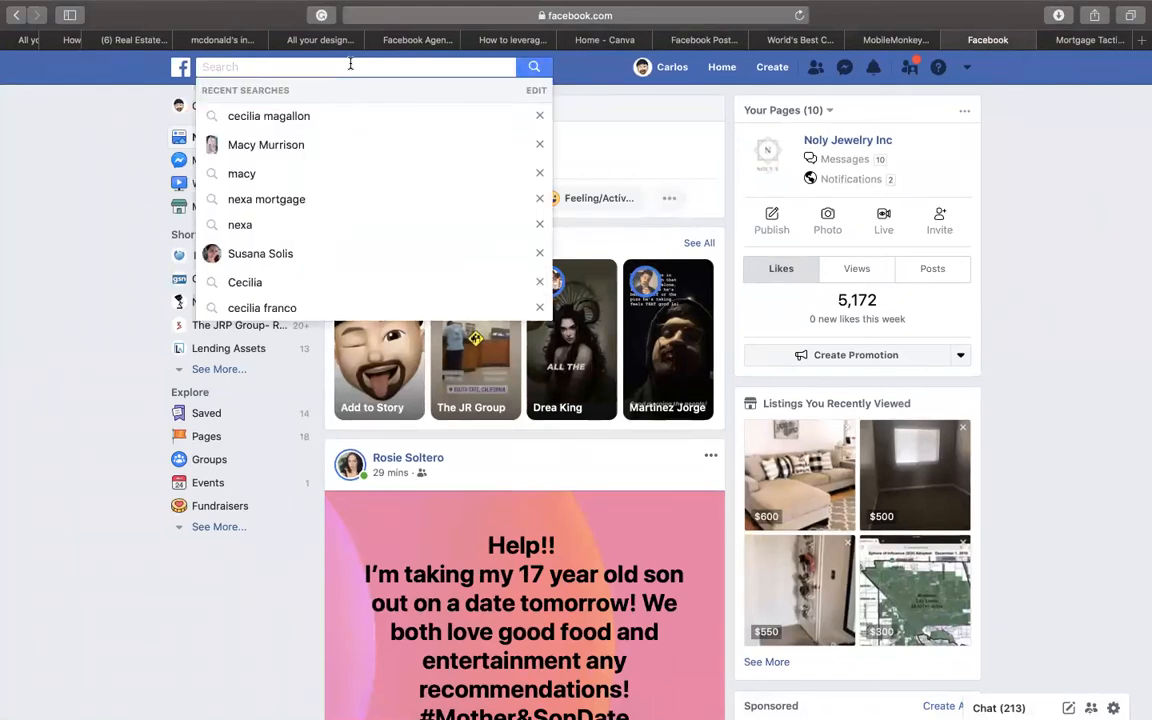
{"action": "type", "text": "mode"}
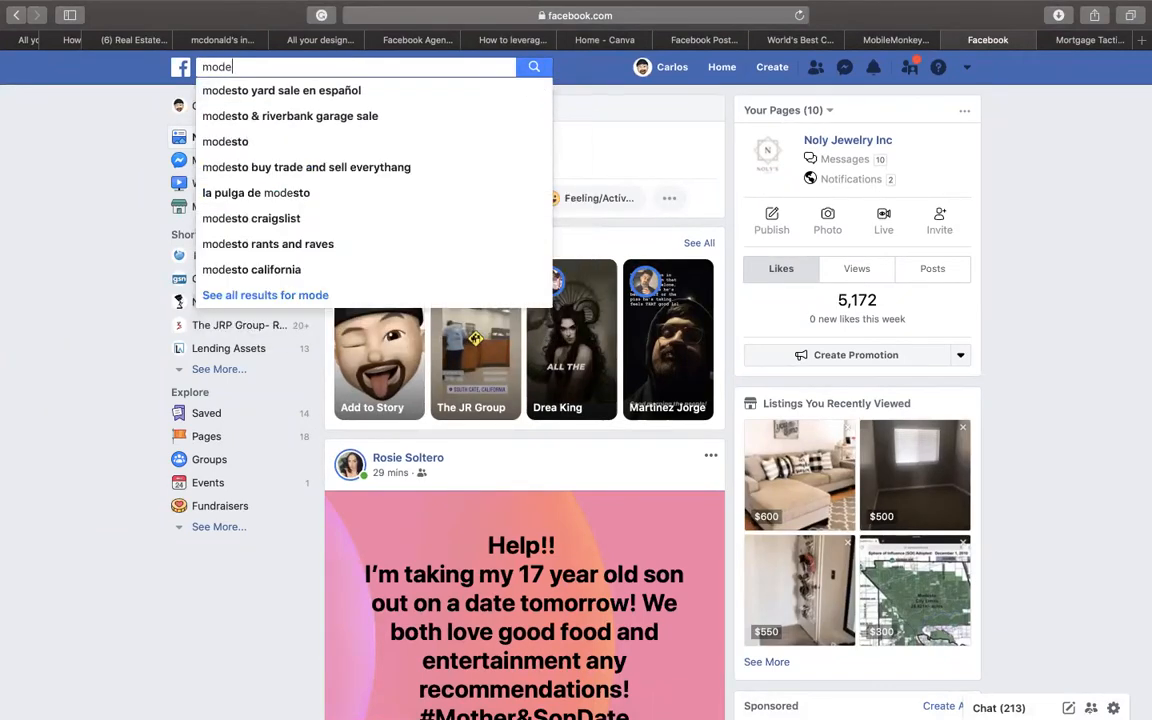
{"action": "left_click", "coordinate": [279, 141]}
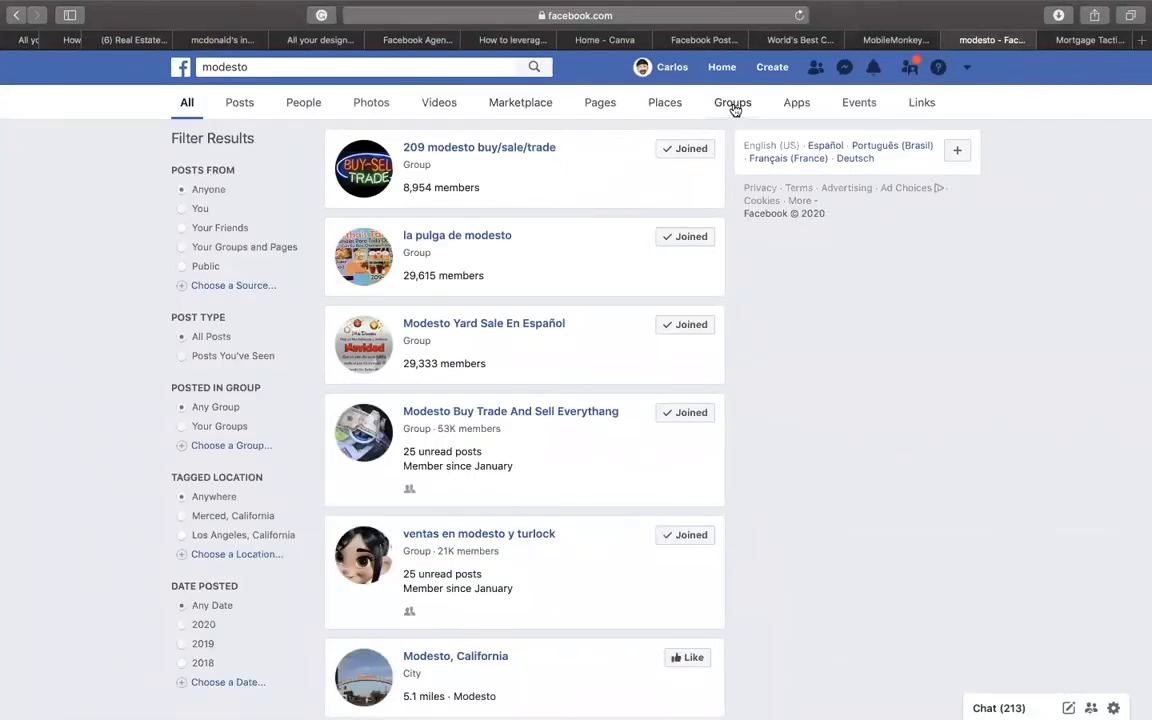
{"action": "left_click", "coordinate": [733, 103]}
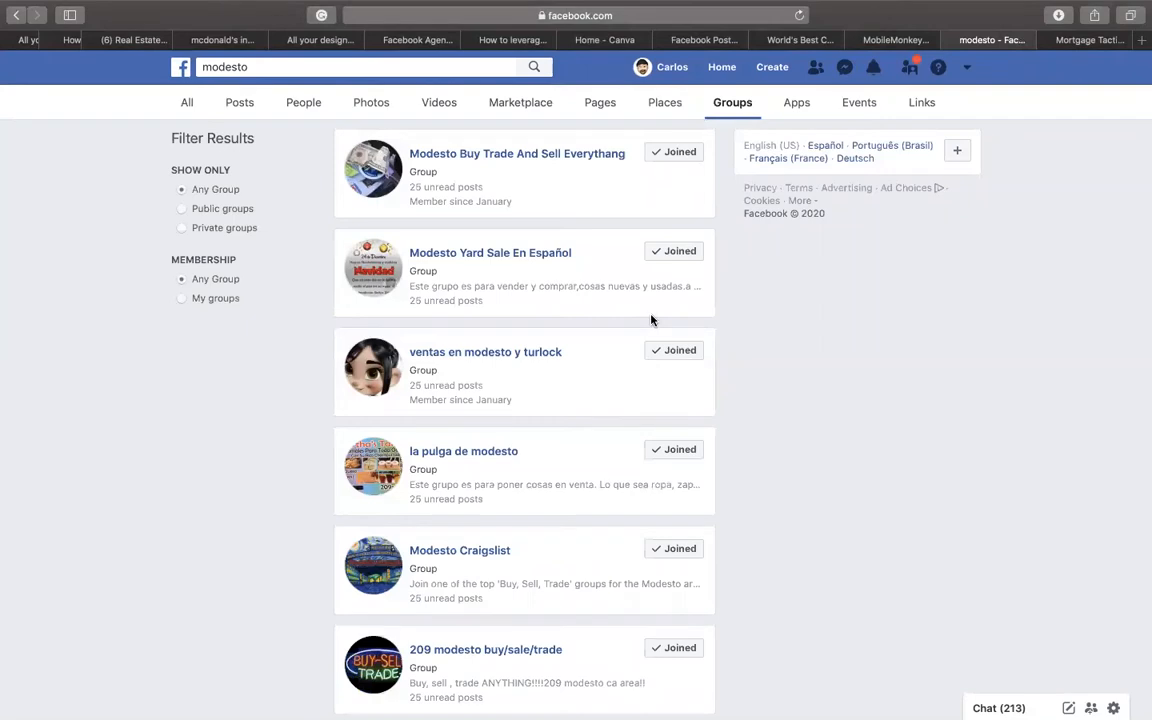
- Check the Joined menus on the local modesto groups and scroll to unjoined ones
{"action": "left_click", "coordinate": [697, 354]}
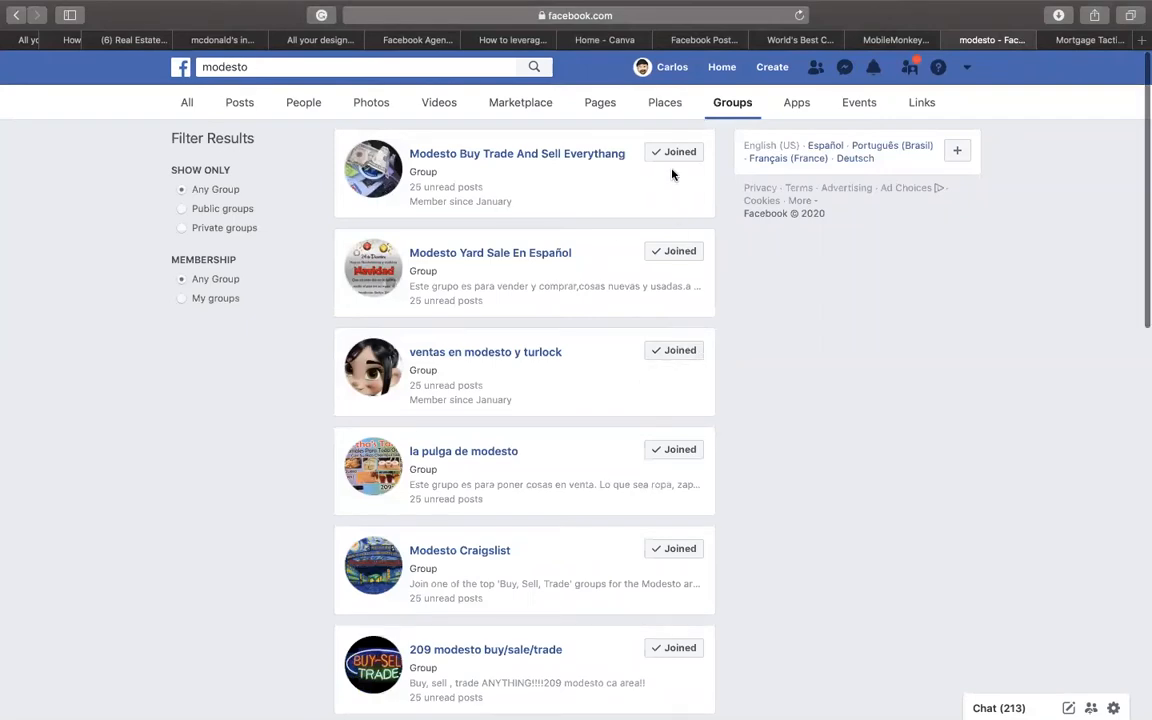
{"action": "scroll", "coordinate": [672, 174], "scroll_direction": "down", "scroll_amount": 1}
{"action": "left_click", "coordinate": [668, 141]}
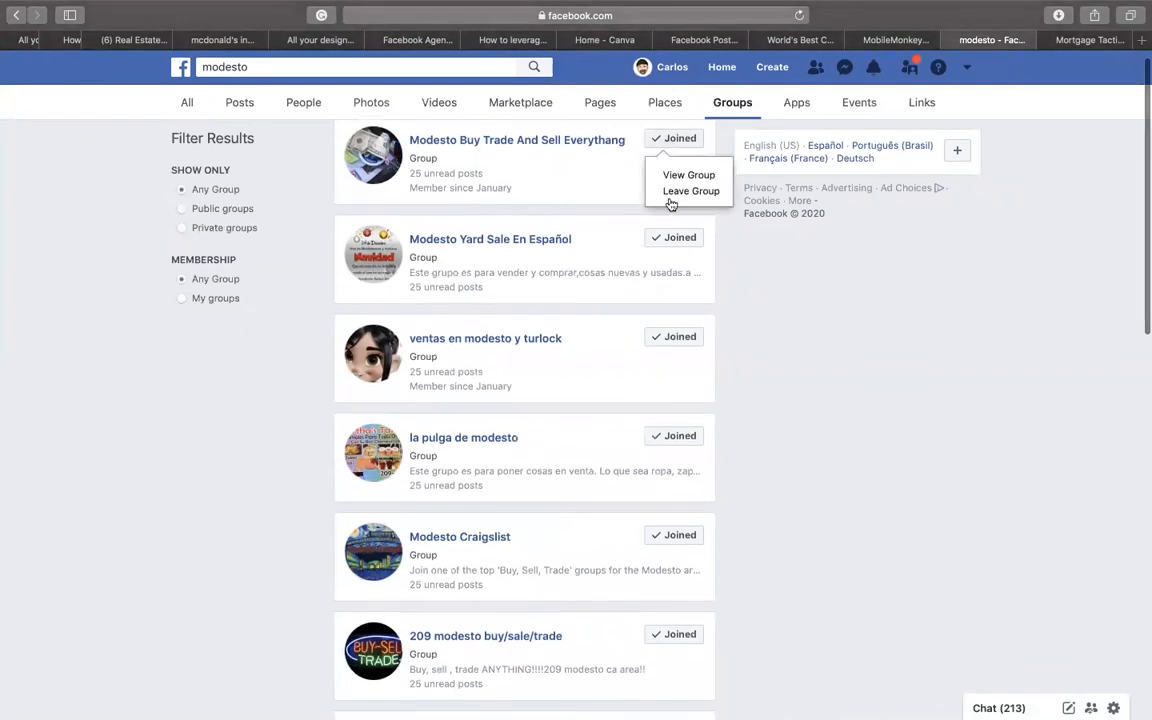
{"action": "scroll", "coordinate": [697, 280], "scroll_direction": "down", "scroll_amount": 8}
{"action": "scroll", "coordinate": [697, 280], "scroll_direction": "down", "scroll_amount": 5}
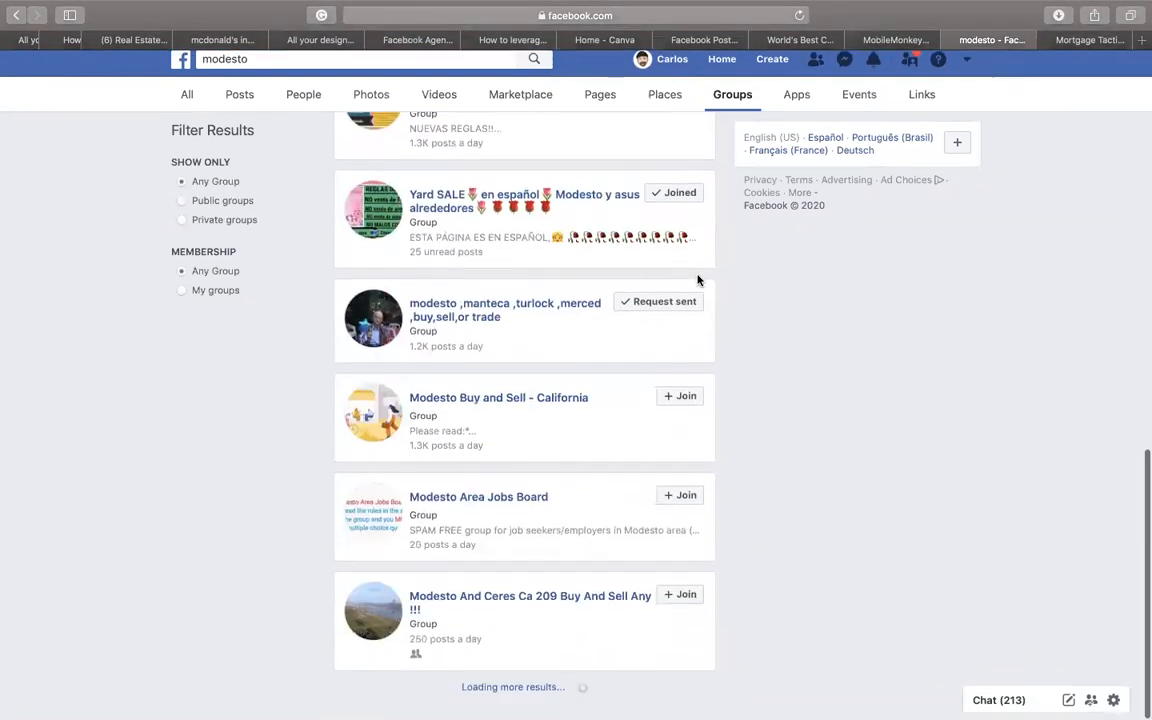
- Join Modesto Buy and Sell - California, answering 'Modesto', 'Yes' and 'I do', and submit
{"action": "left_click", "coordinate": [679, 407]}
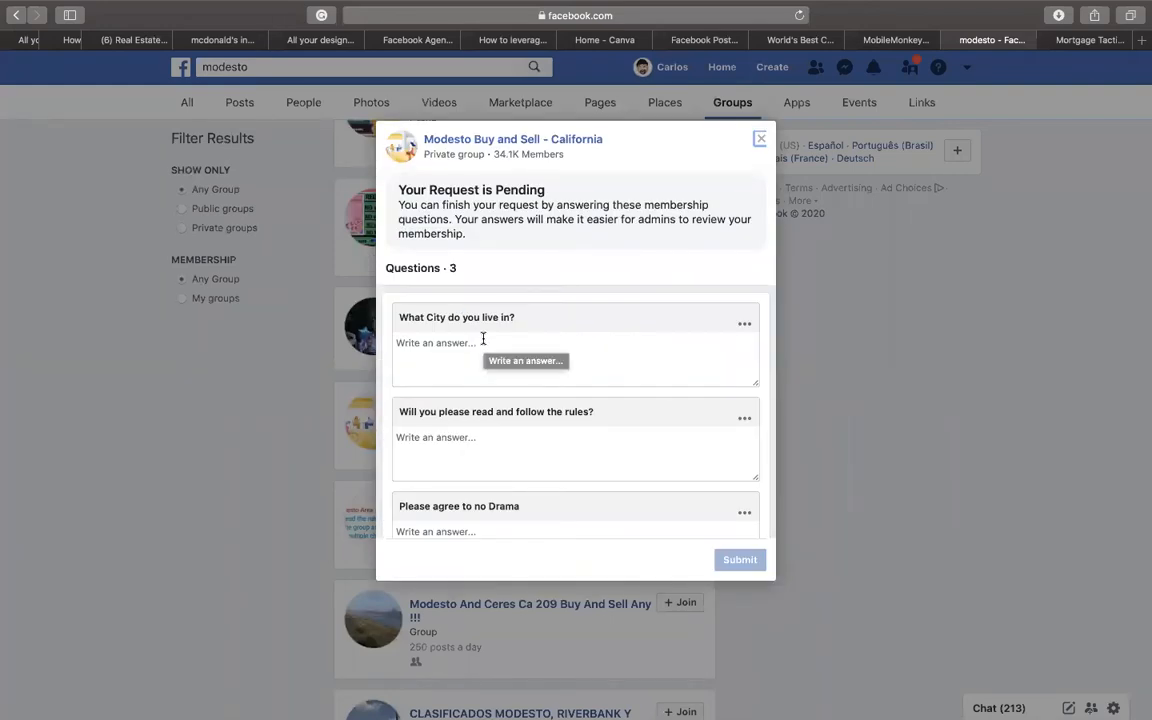
{"action": "left_click", "coordinate": [474, 348]}
{"action": "type", "text": "Modesto"}
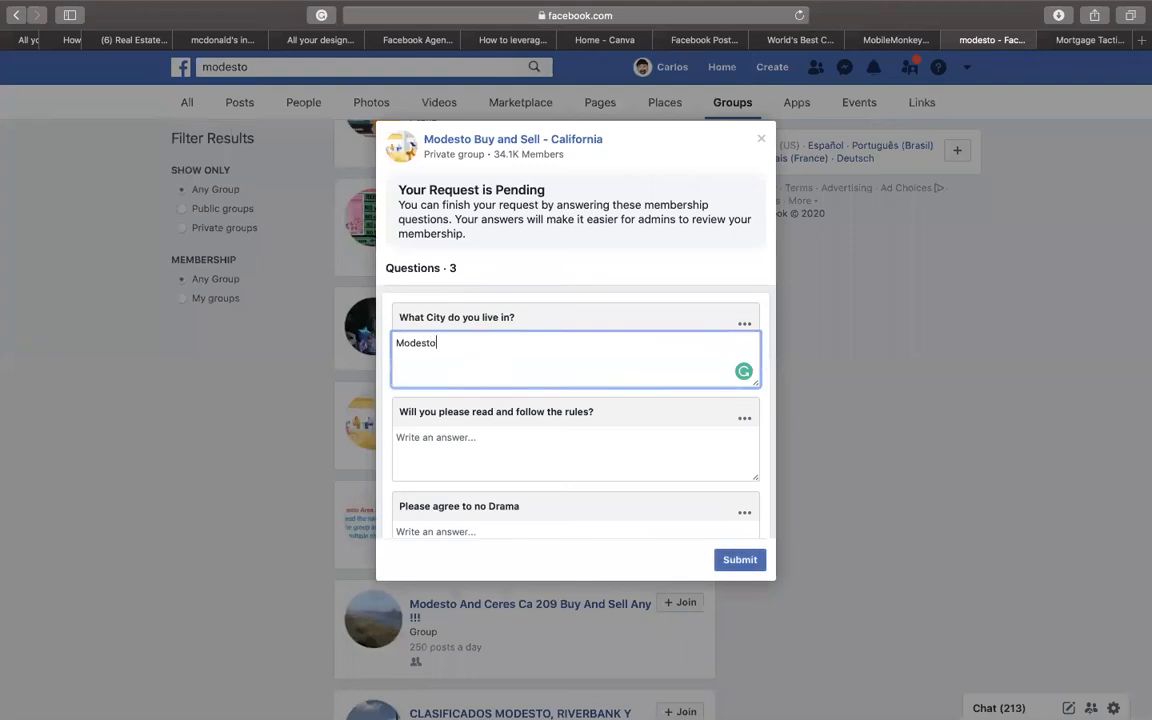
{"action": "left_click", "coordinate": [483, 437]}
{"action": "type", "text": "Yes"}
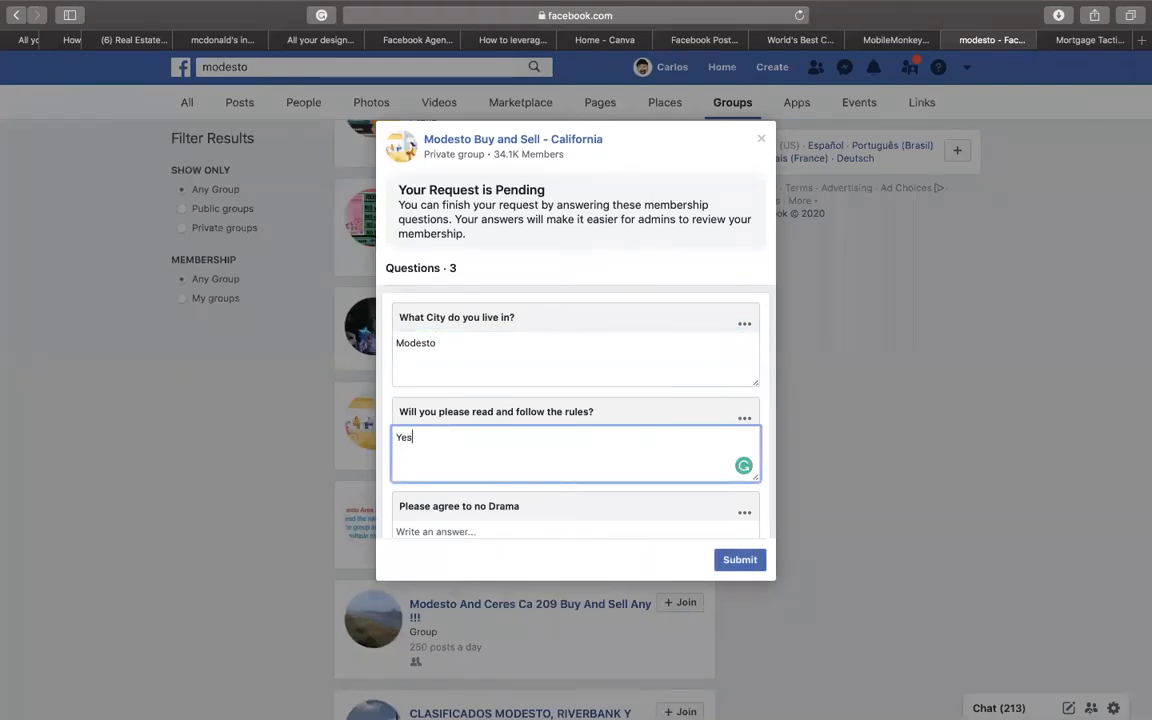
{"action": "scroll", "coordinate": [522, 447], "scroll_direction": "down", "scroll_amount": 2}
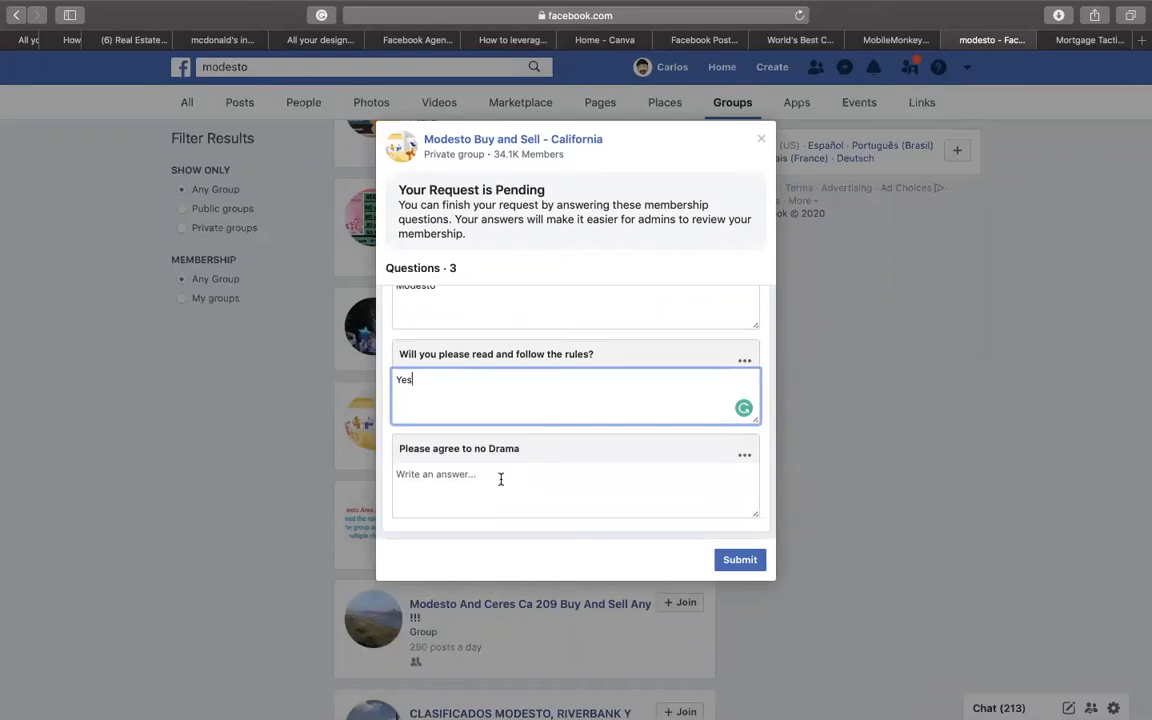
{"action": "left_click", "coordinate": [501, 479]}
{"action": "type", "text": "I do"}
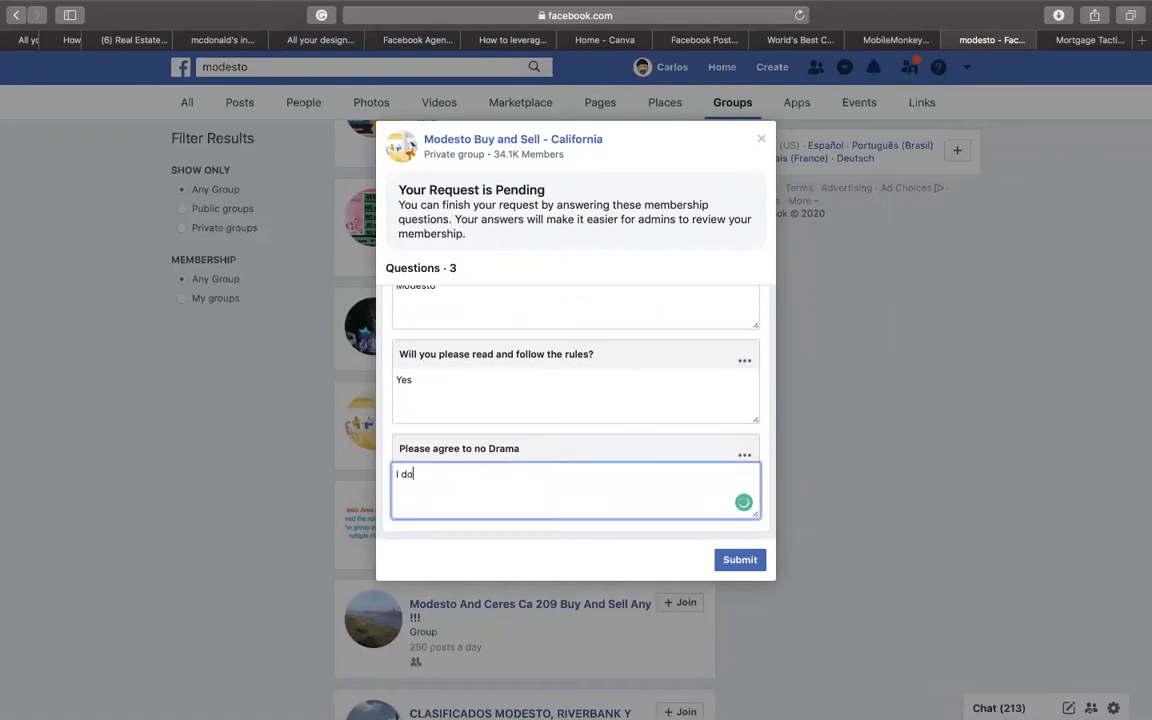
{"action": "left_click", "coordinate": [755, 560]}
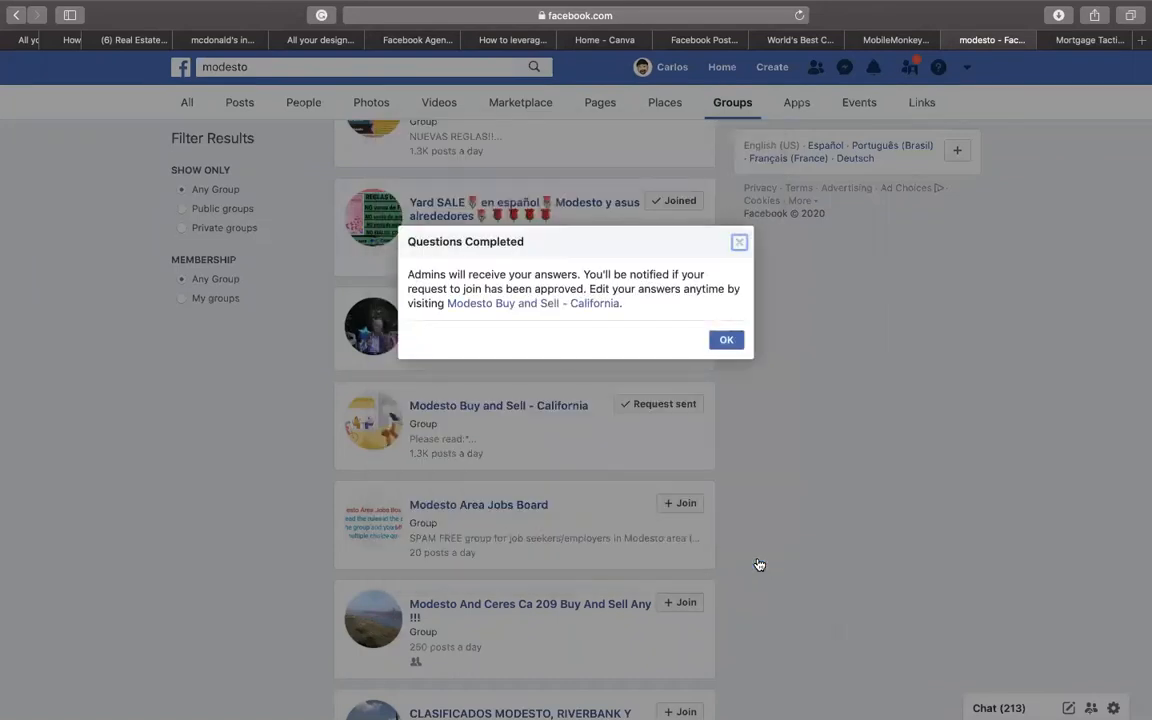
- Dismiss the Questions Completed dialog and scroll back up the modesto group results
{"action": "left_click", "coordinate": [718, 341]}
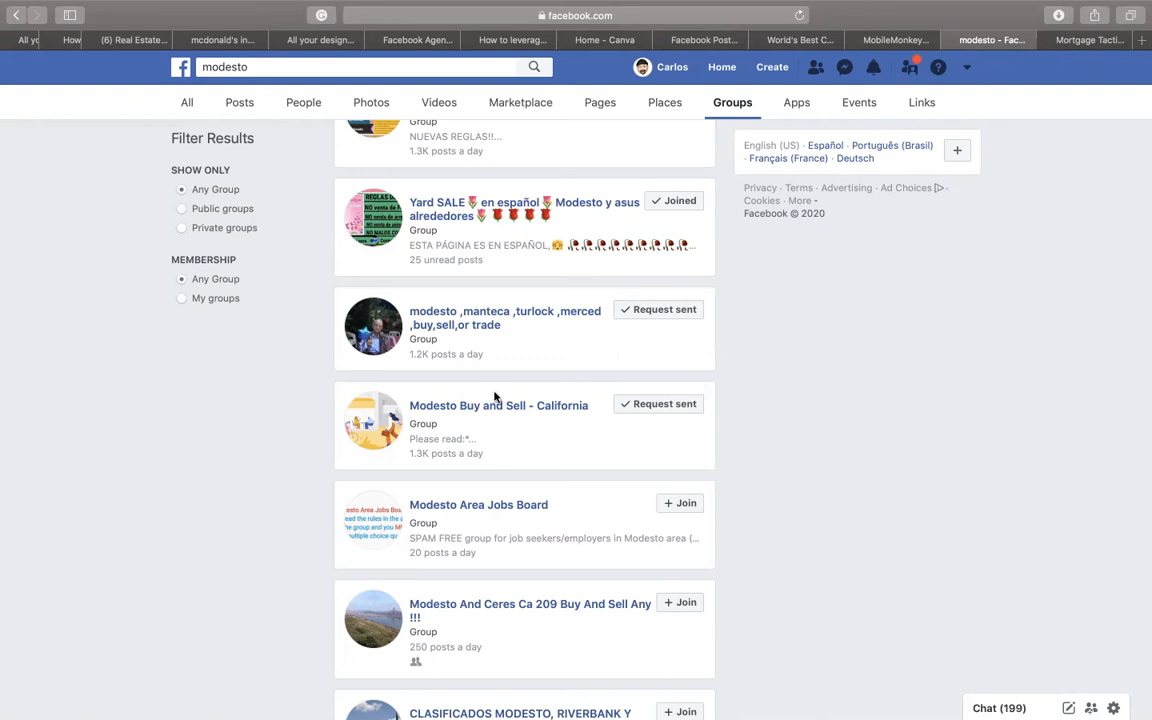
{"action": "scroll", "coordinate": [522, 363], "scroll_direction": "up", "scroll_amount": 5}
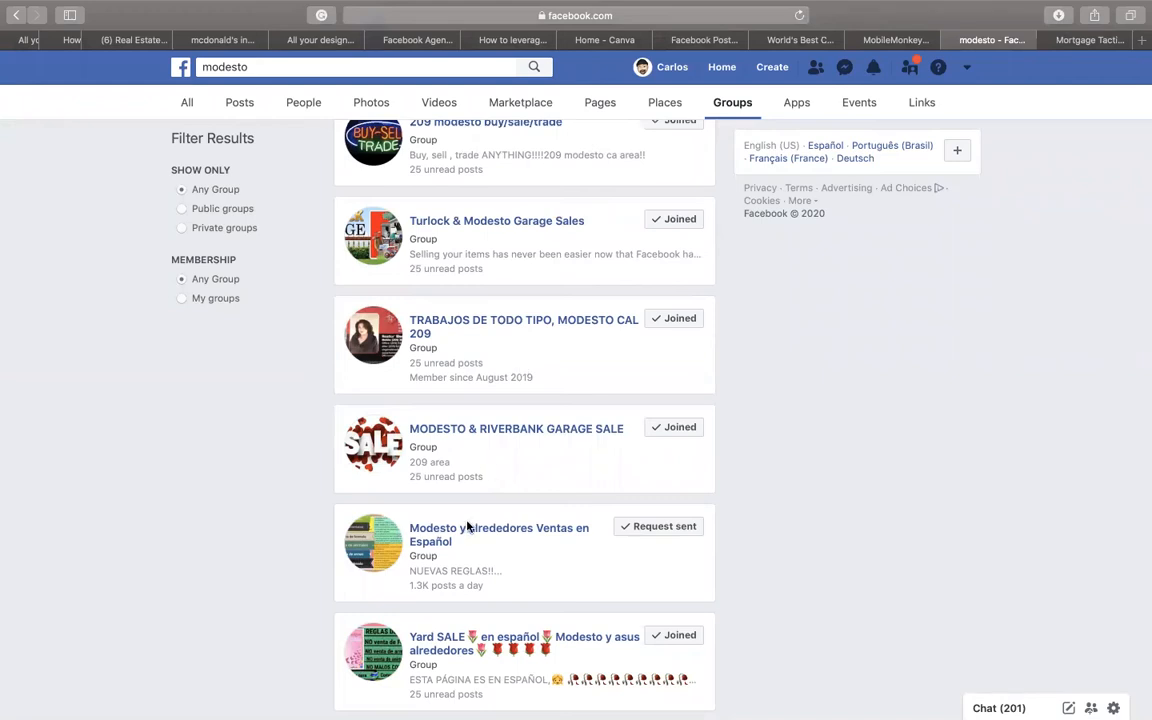
- Check that Modesto y alrededores Ventas en Español has 32,197 members, then return to the 'How to ADD a Group?' slide
{"action": "left_click", "coordinate": [459, 532]}
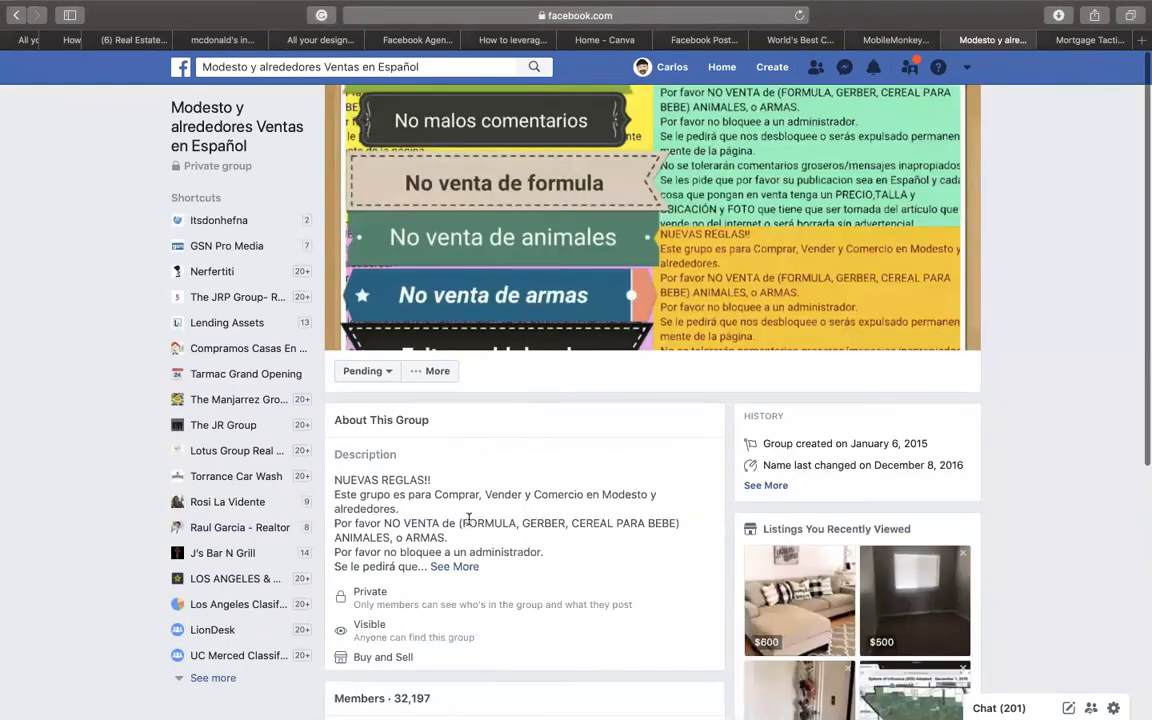
{"action": "scroll", "coordinate": [468, 516], "scroll_direction": "down", "scroll_amount": 3}
{"action": "left_click_drag", "start_coordinate": [437, 540], "coordinate": [389, 537]}
{"action": "scroll", "coordinate": [392, 537], "scroll_direction": "up", "scroll_amount": 2}
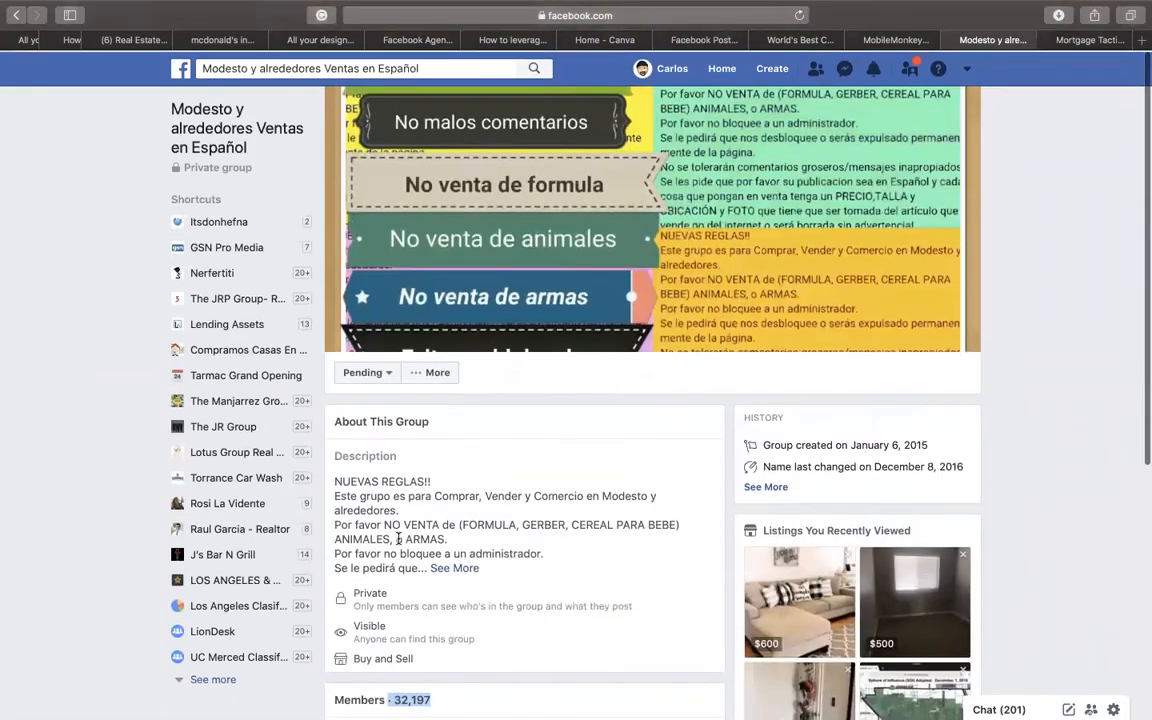
{"action": "scroll", "coordinate": [398, 538], "scroll_direction": "down", "scroll_amount": 4}
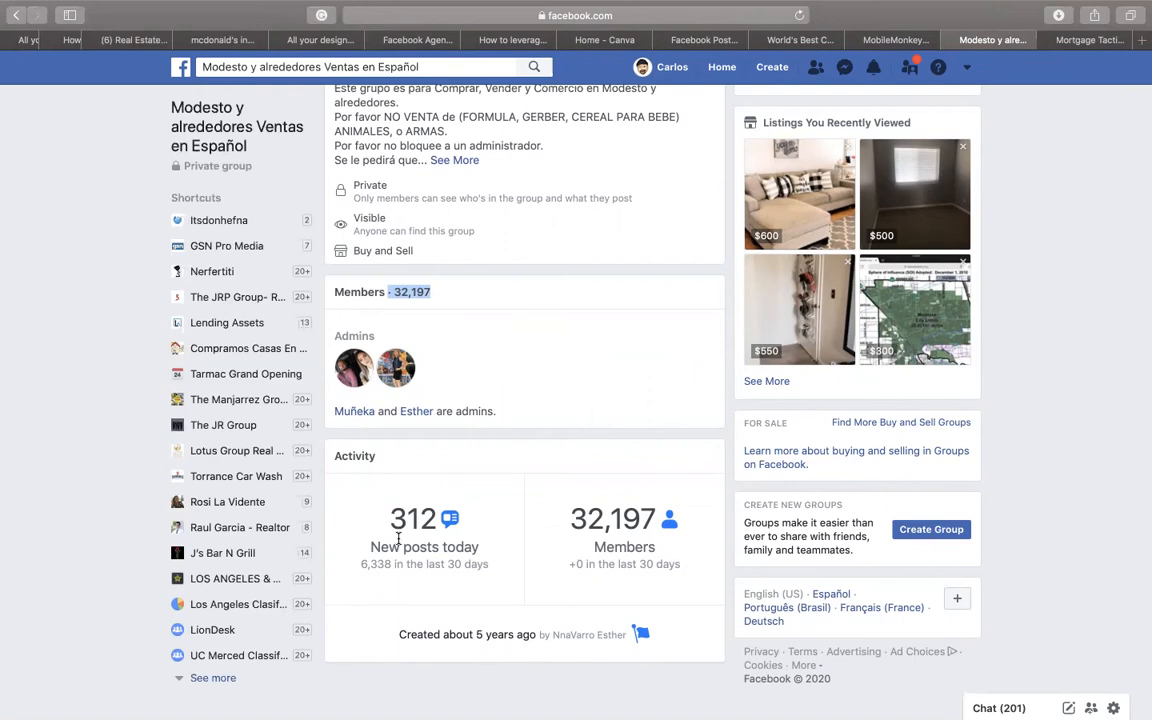
{"action": "key", "text": "ctrl+Up"}
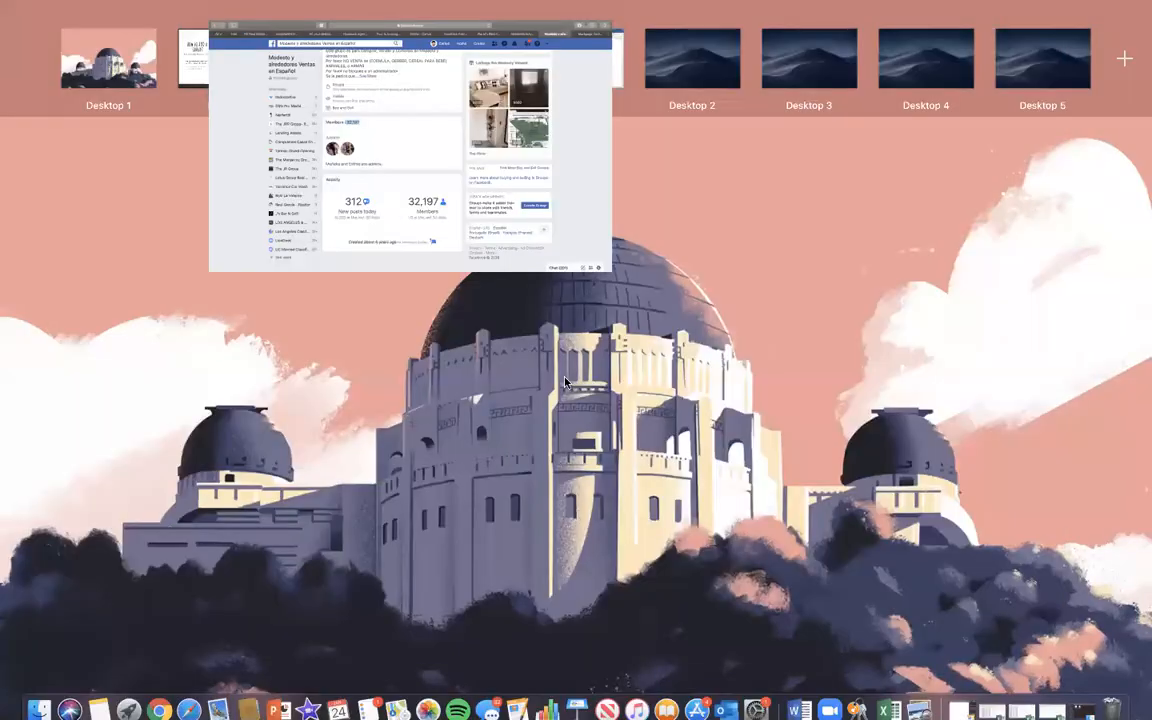
{"action": "left_click", "coordinate": [310, 93]}
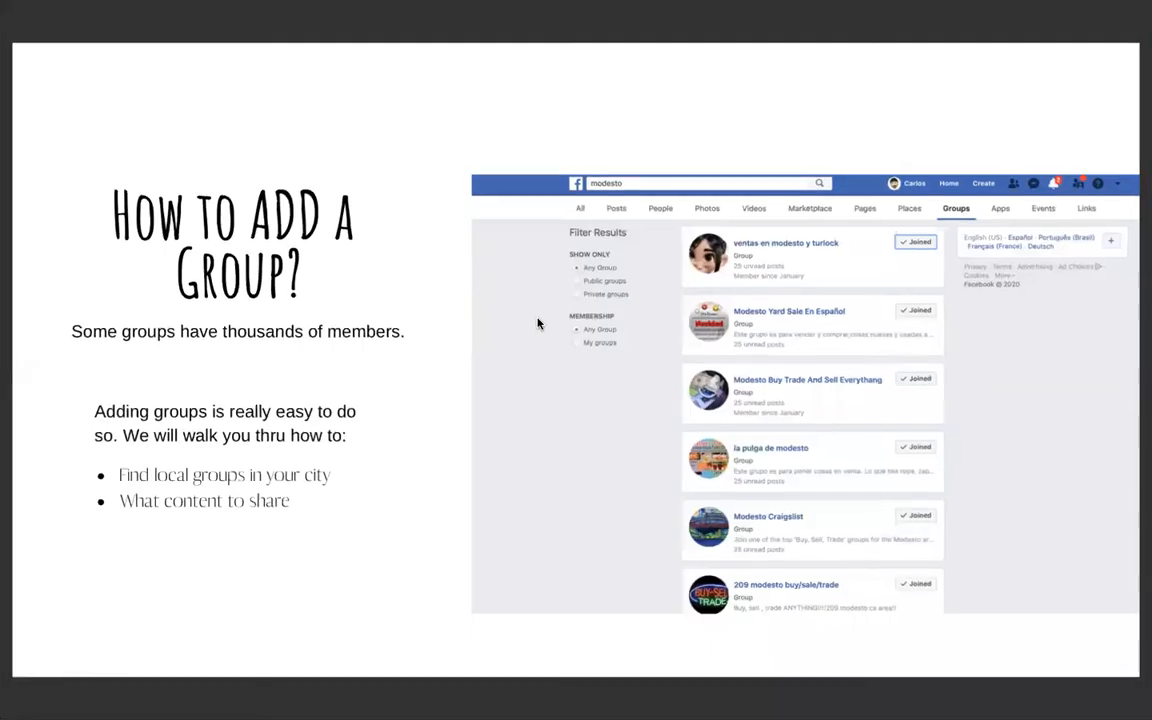
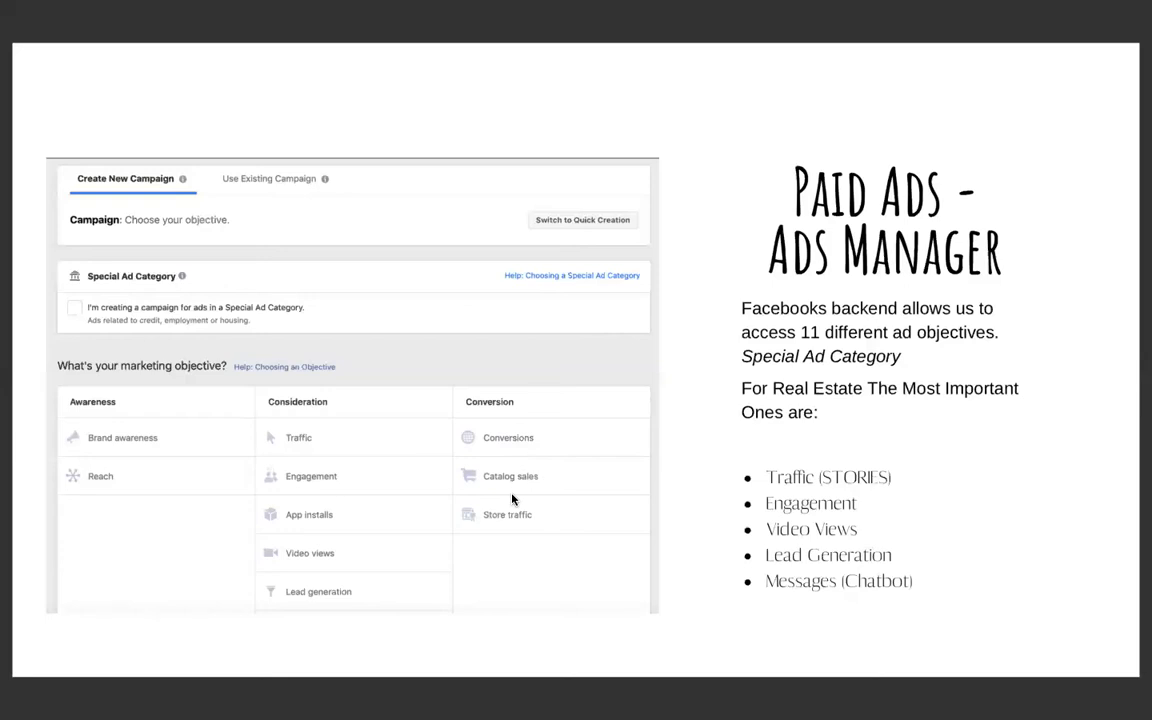
- Advance the deck to the 'How to Create a Facebook Ad?' slide and return to the full-screen slide space
{"action": "key", "text": "Right"}
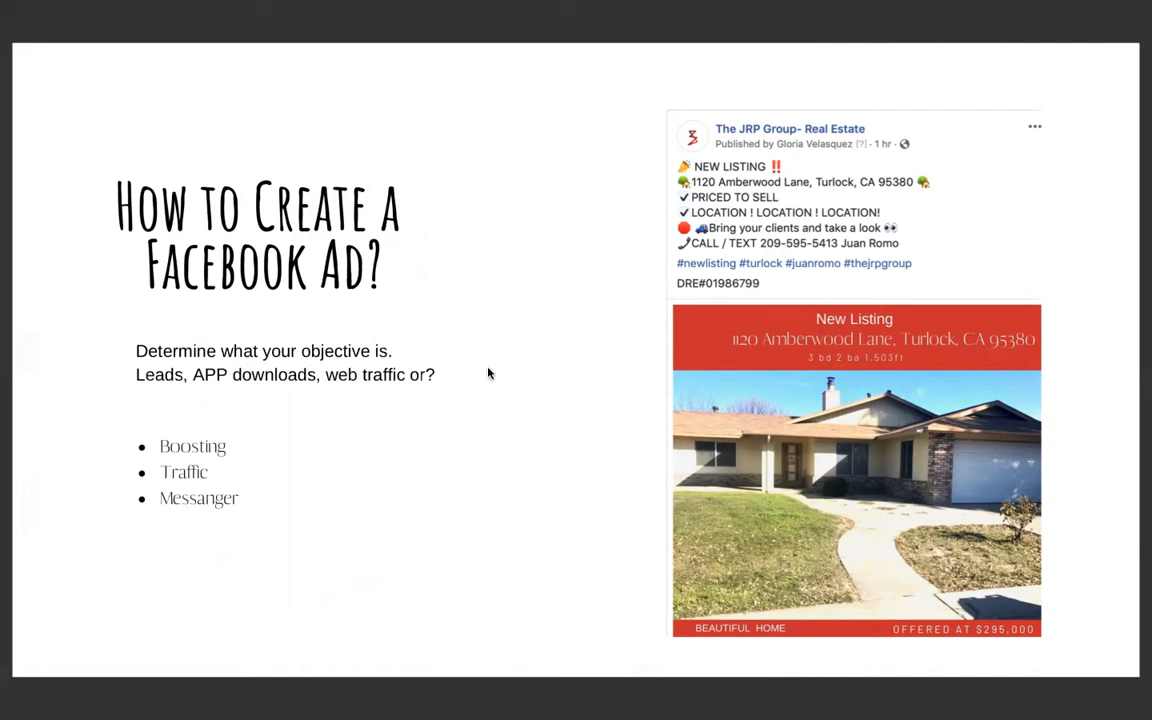
{"action": "key", "text": "ctrl+Up"}
{"action": "left_click", "coordinate": [267, 66]}
- In Facebook, search the agent's name, filter results to Pages, and open her business page
{"action": "key", "text": "ctrl+Up"}
{"action": "left_click", "coordinate": [340, 55]}
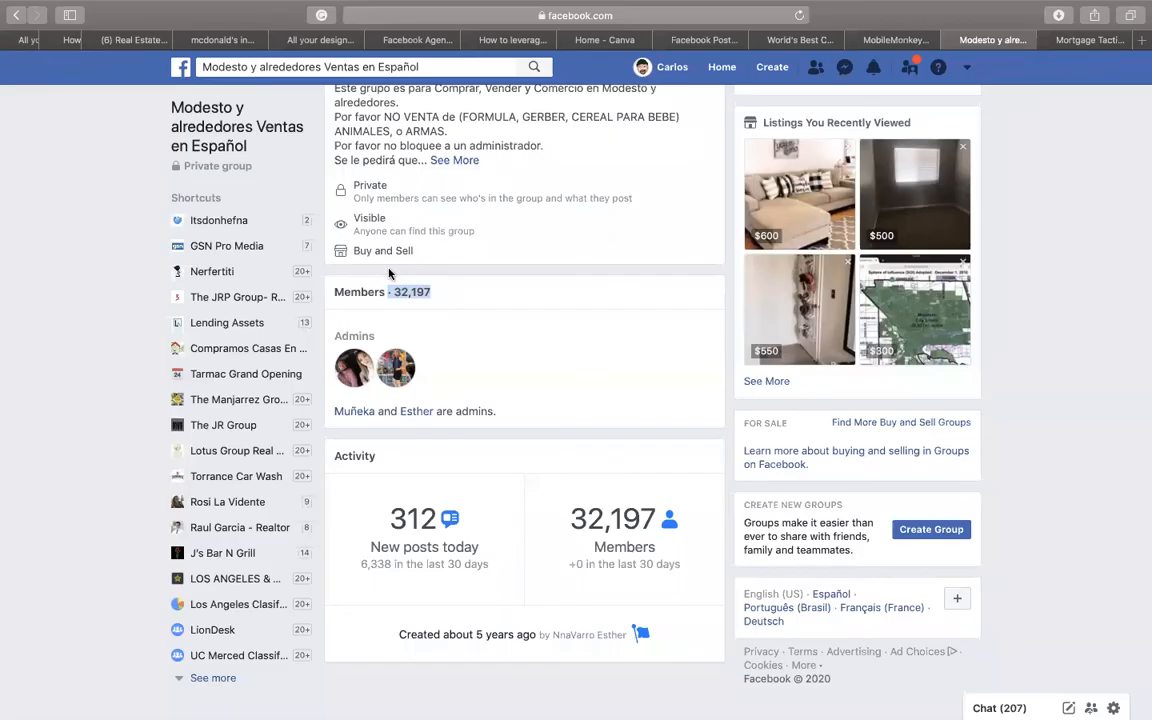
{"action": "left_click", "coordinate": [371, 64]}
{"action": "type", "text": "ce"}
{"action": "left_click", "coordinate": [347, 168]}
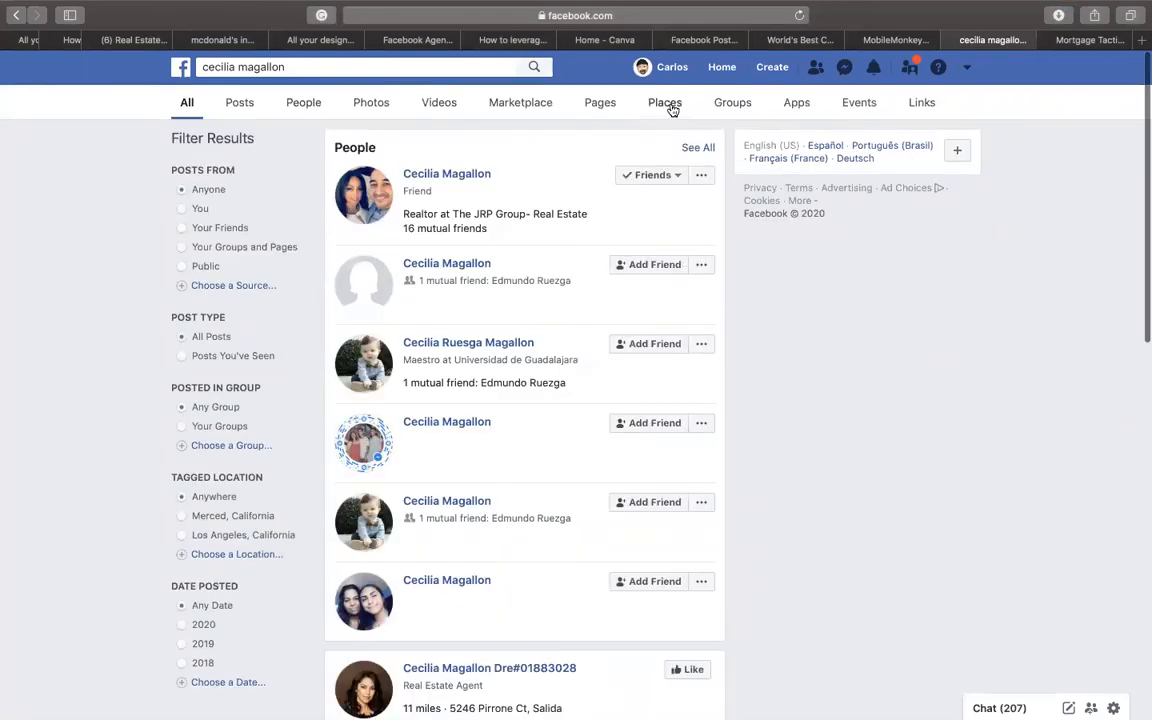
{"action": "left_click", "coordinate": [606, 106]}
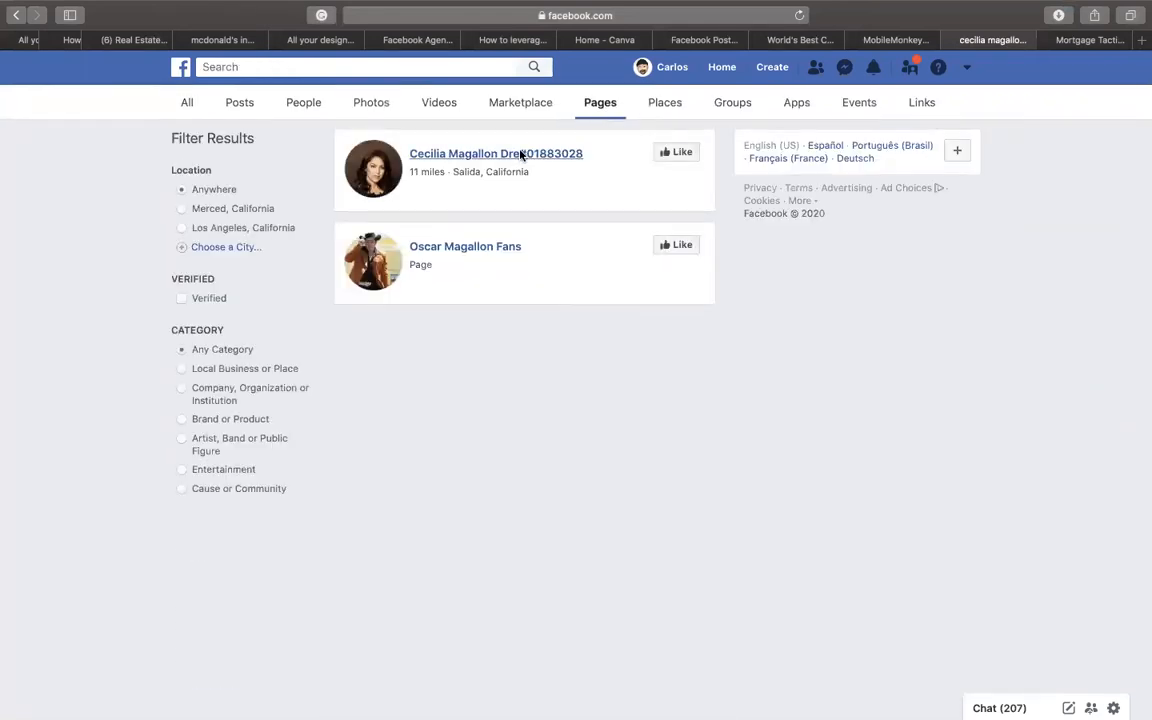
{"action": "left_click", "coordinate": [520, 155]}
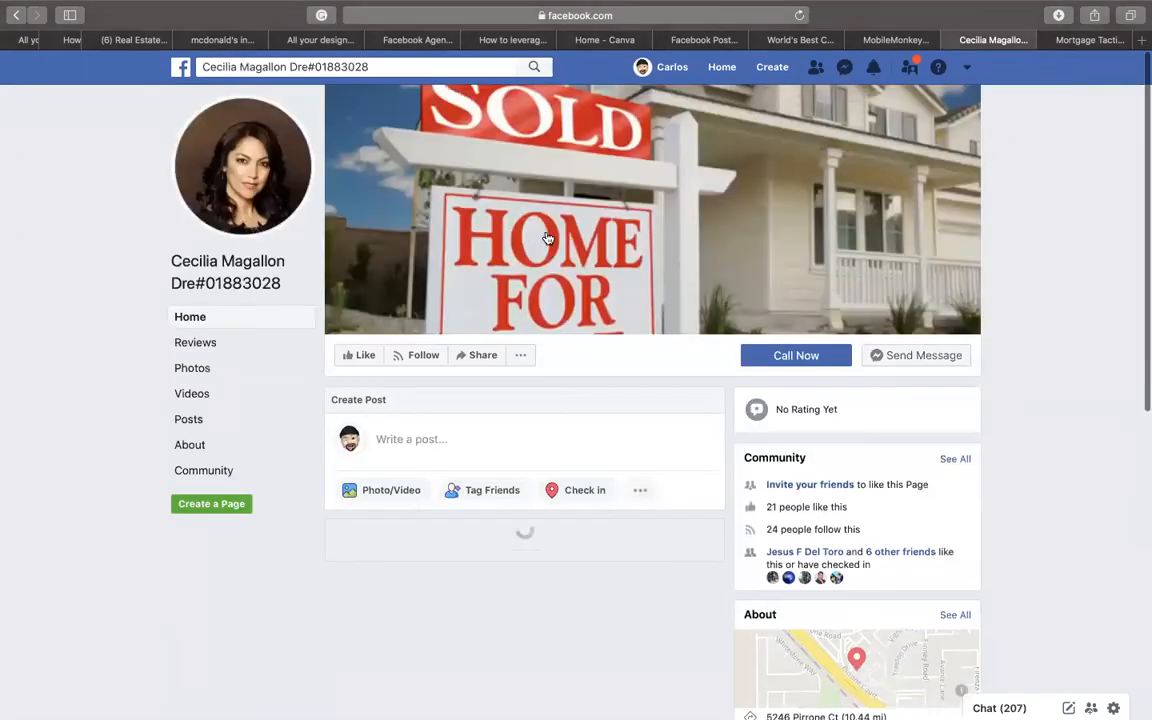
- Close the Messenger chat popup and expand the 5-bedroom listing post's full description
{"action": "scroll", "coordinate": [548, 238], "scroll_direction": "down", "scroll_amount": 15}
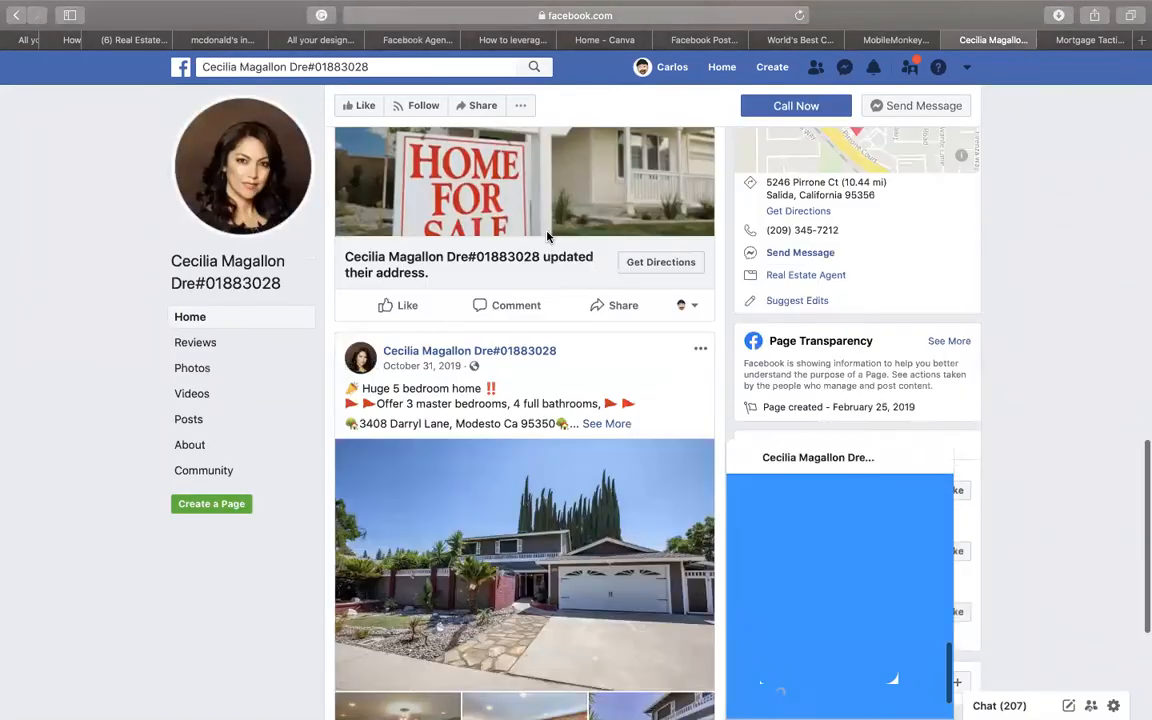
{"action": "scroll", "coordinate": [548, 238], "scroll_direction": "down", "scroll_amount": 5}
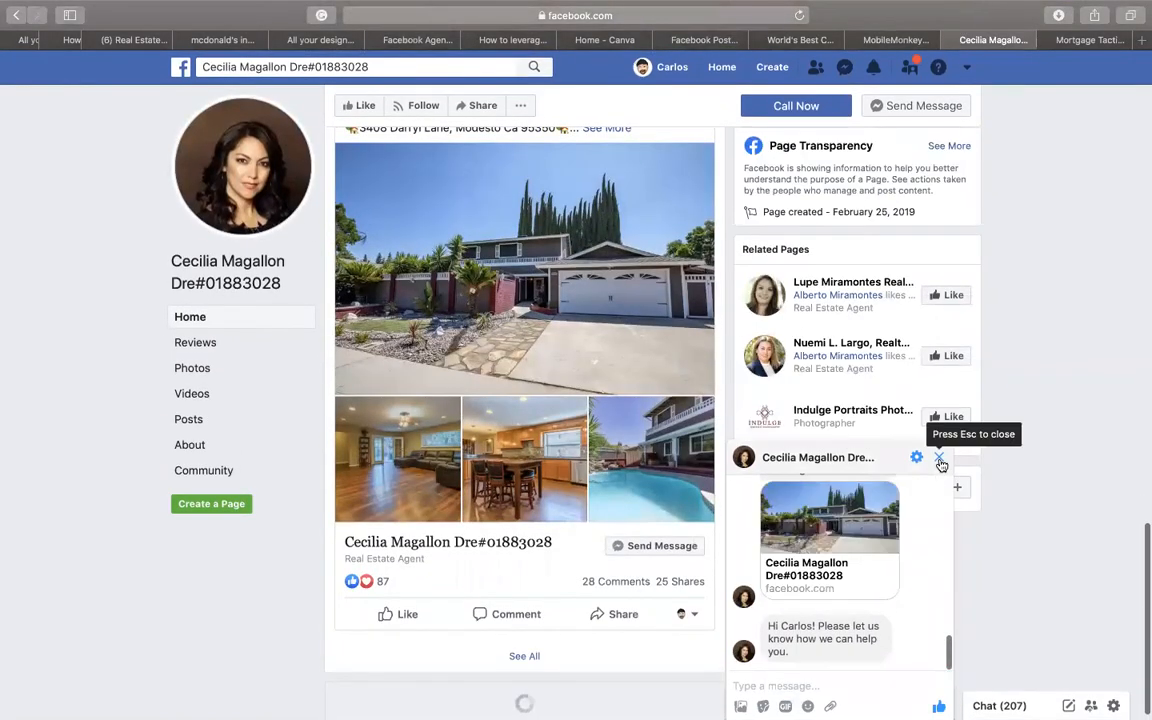
{"action": "left_click", "coordinate": [940, 459]}
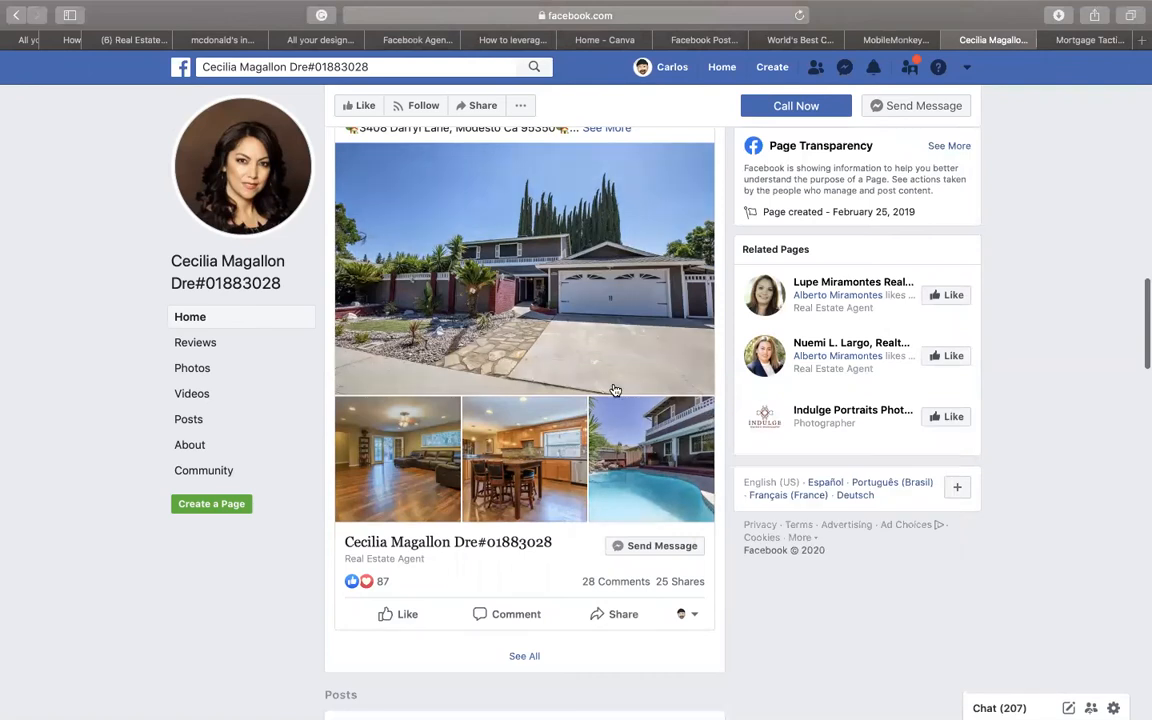
{"action": "scroll", "coordinate": [615, 390], "scroll_direction": "up", "scroll_amount": 3}
{"action": "left_click", "coordinate": [606, 265]}
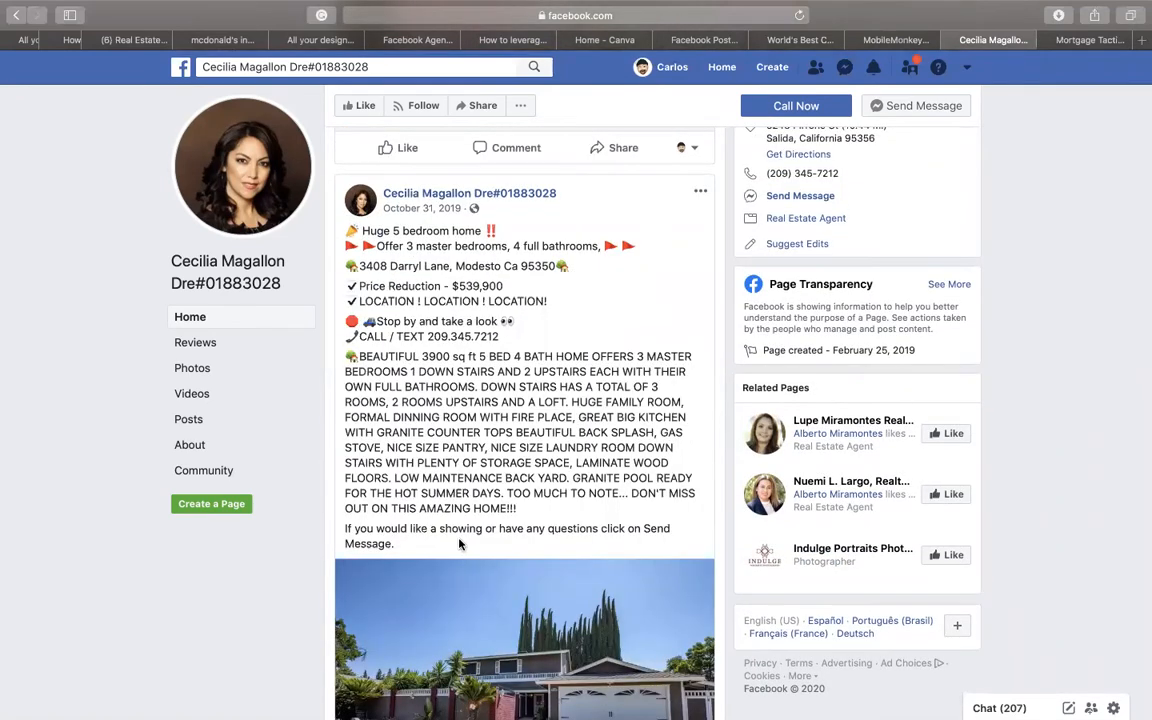
- Select and copy the full listing description text from the agent's house post
{"action": "left_click_drag", "start_coordinate": [397, 545], "coordinate": [347, 230]}
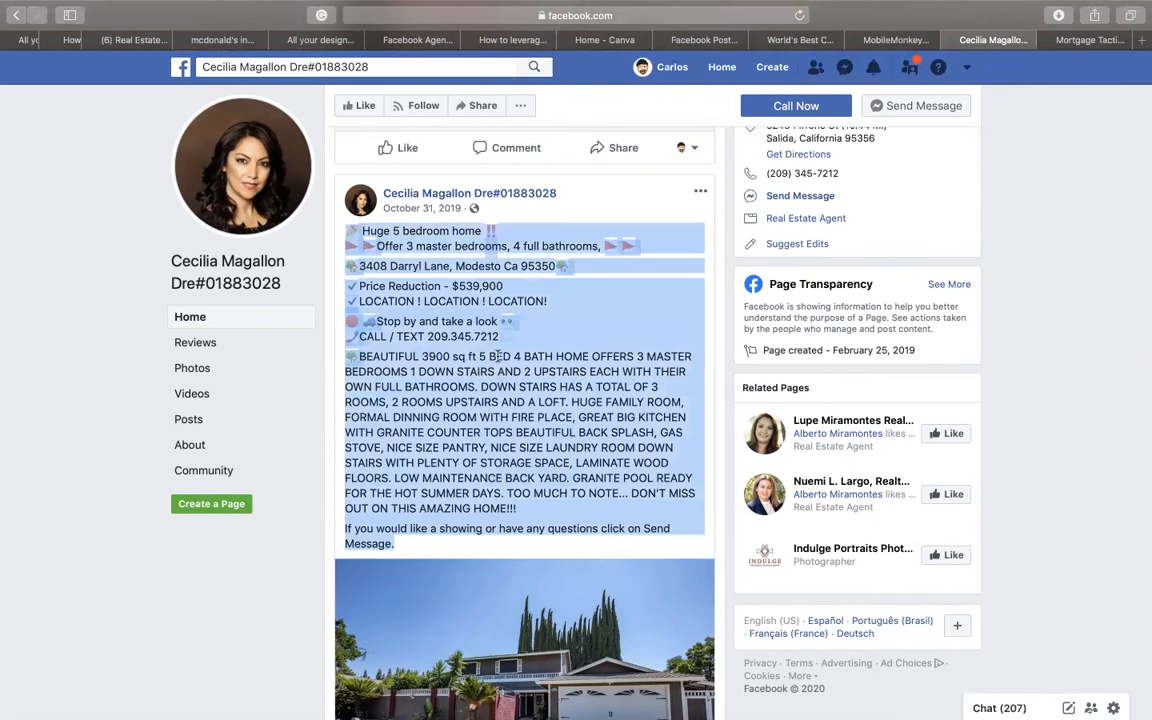
{"action": "scroll", "coordinate": [600, 440], "scroll_direction": "down", "scroll_amount": 2}
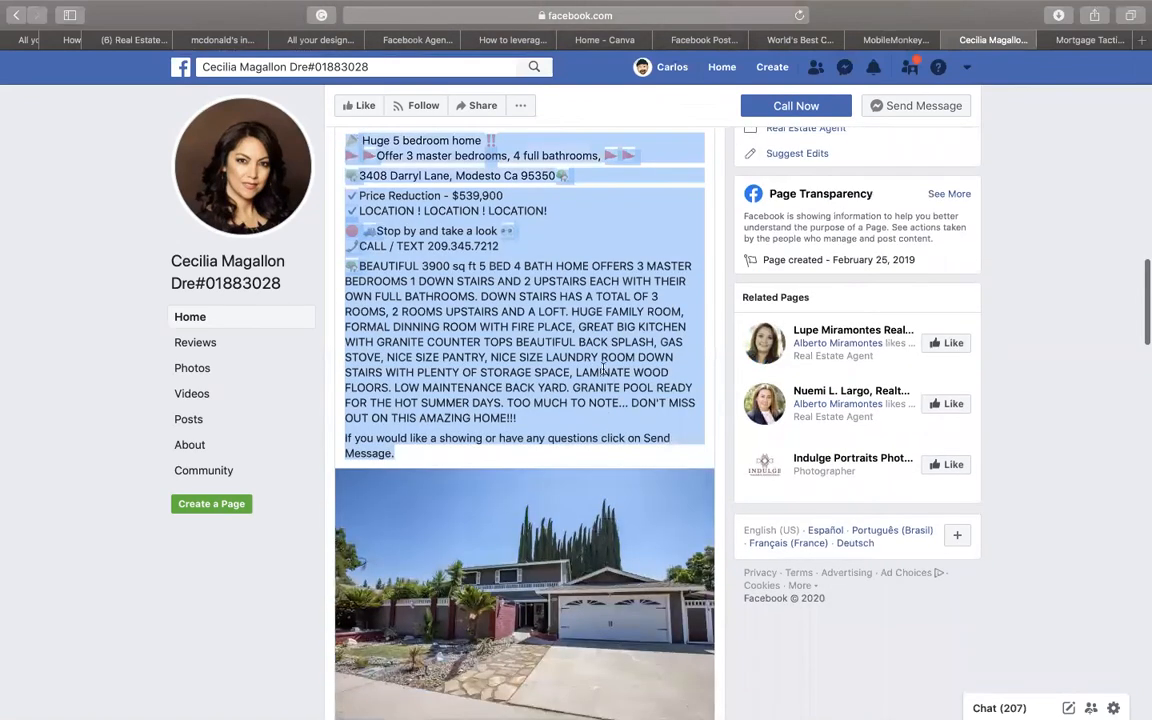
{"action": "left_click", "coordinate": [611, 454]}
{"action": "scroll", "coordinate": [605, 376], "scroll_direction": "down", "scroll_amount": 4}
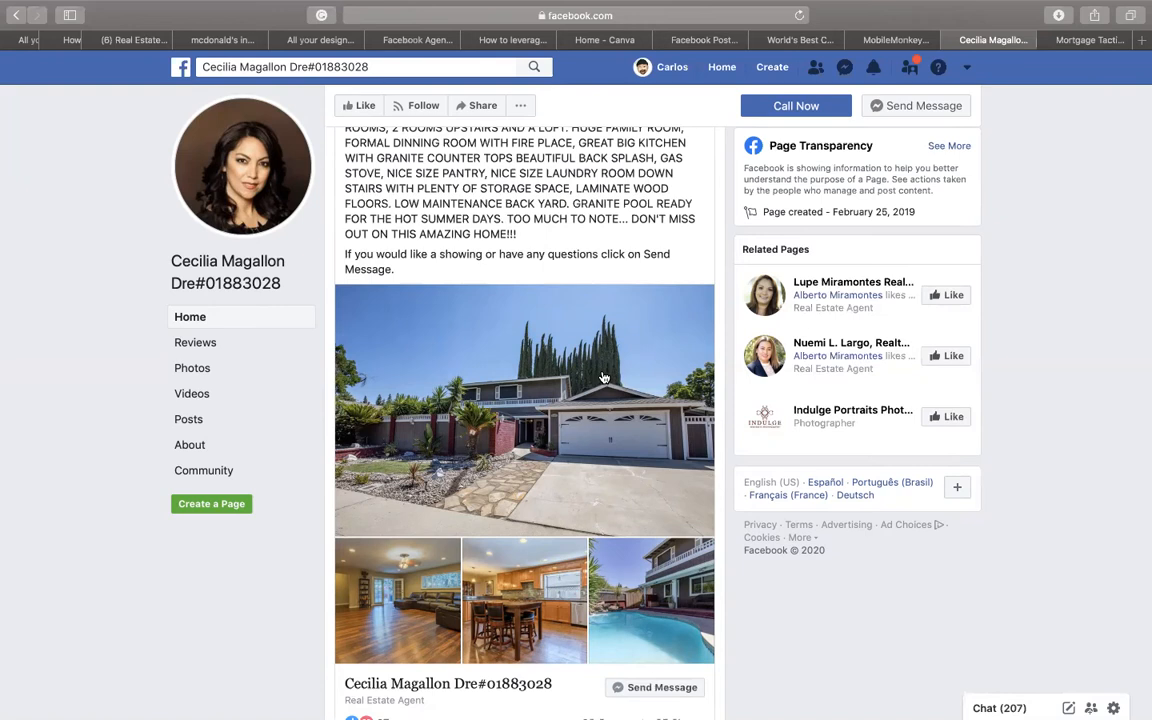
{"action": "scroll", "coordinate": [604, 377], "scroll_direction": "up", "scroll_amount": 1}
{"action": "scroll", "coordinate": [604, 377], "scroll_direction": "down", "scroll_amount": 4}
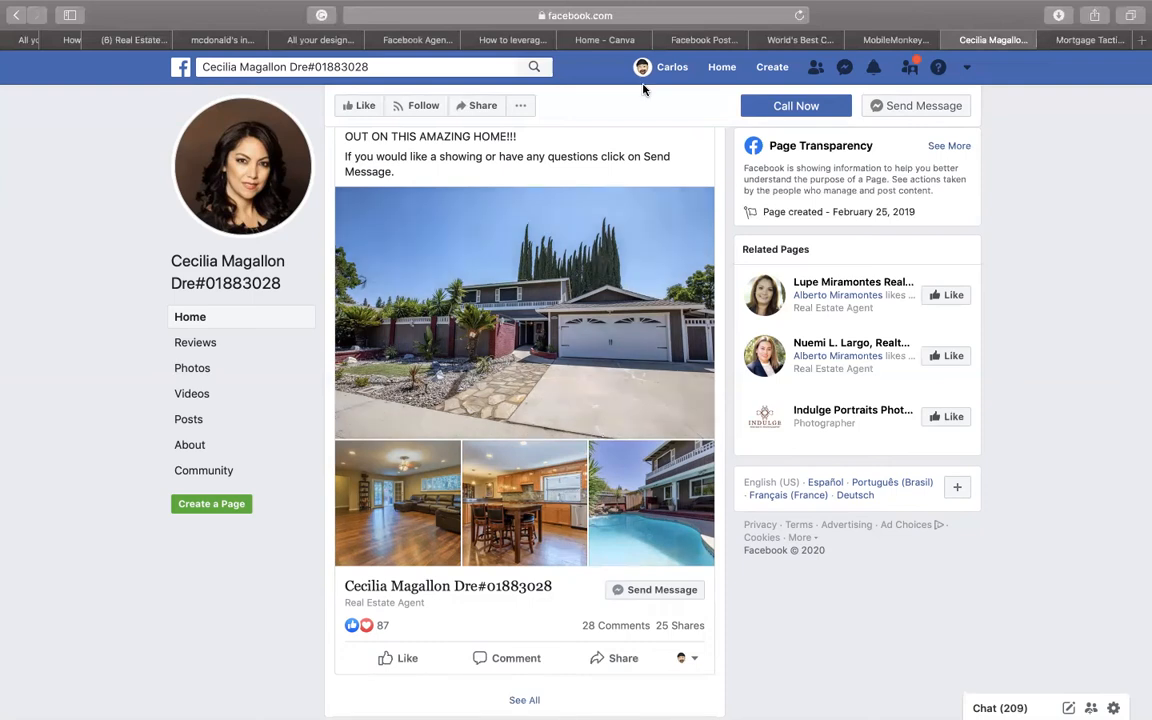
{"action": "mouse_move", "coordinate": [588, 6]}
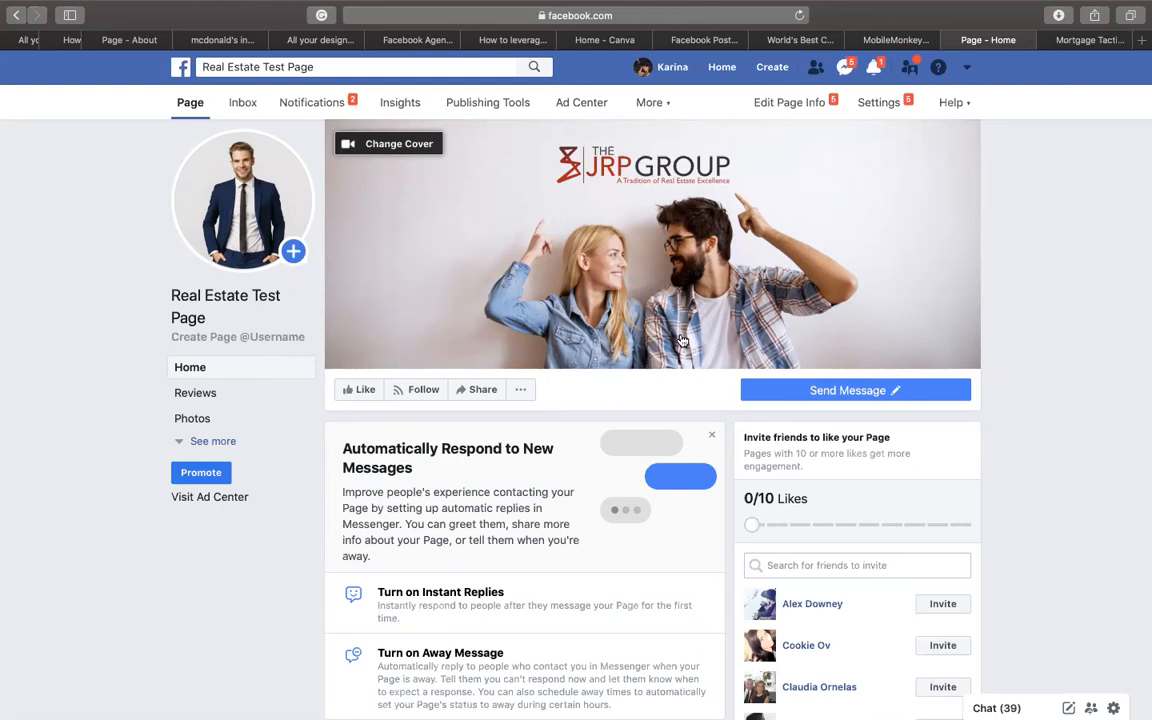
- Start a new Real Estate Test Page post and paste the copied listing description
{"action": "scroll", "coordinate": [680, 341], "scroll_direction": "down", "scroll_amount": 5}
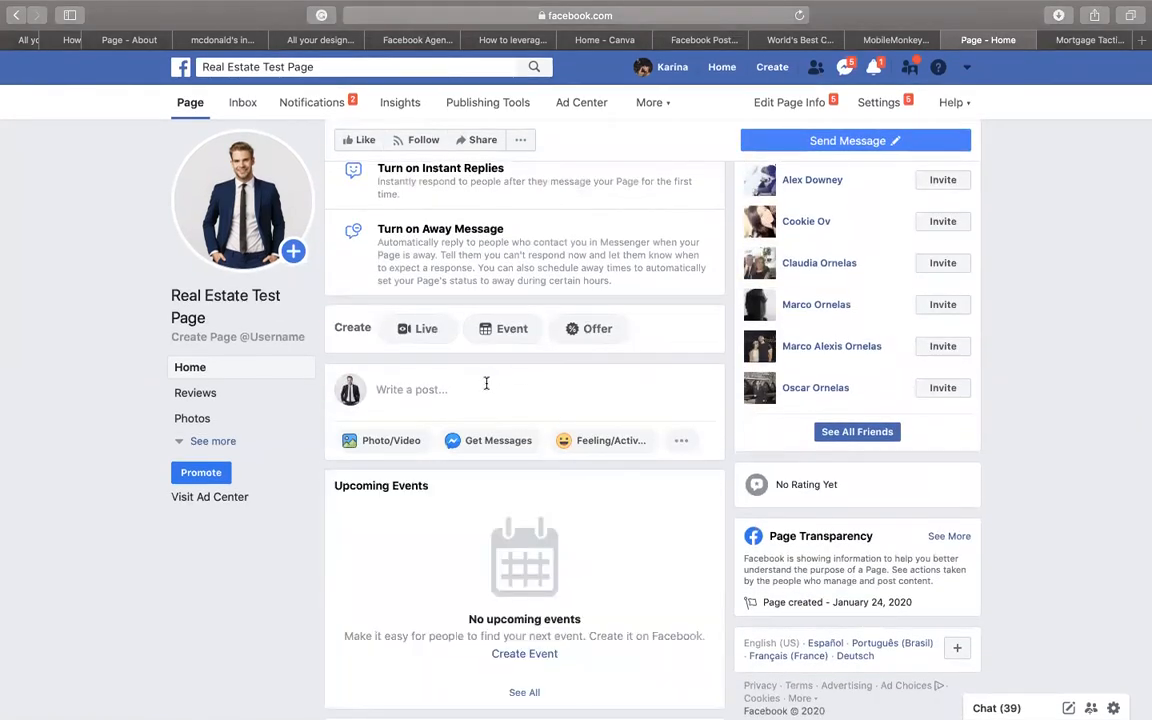
{"action": "left_click", "coordinate": [432, 386]}
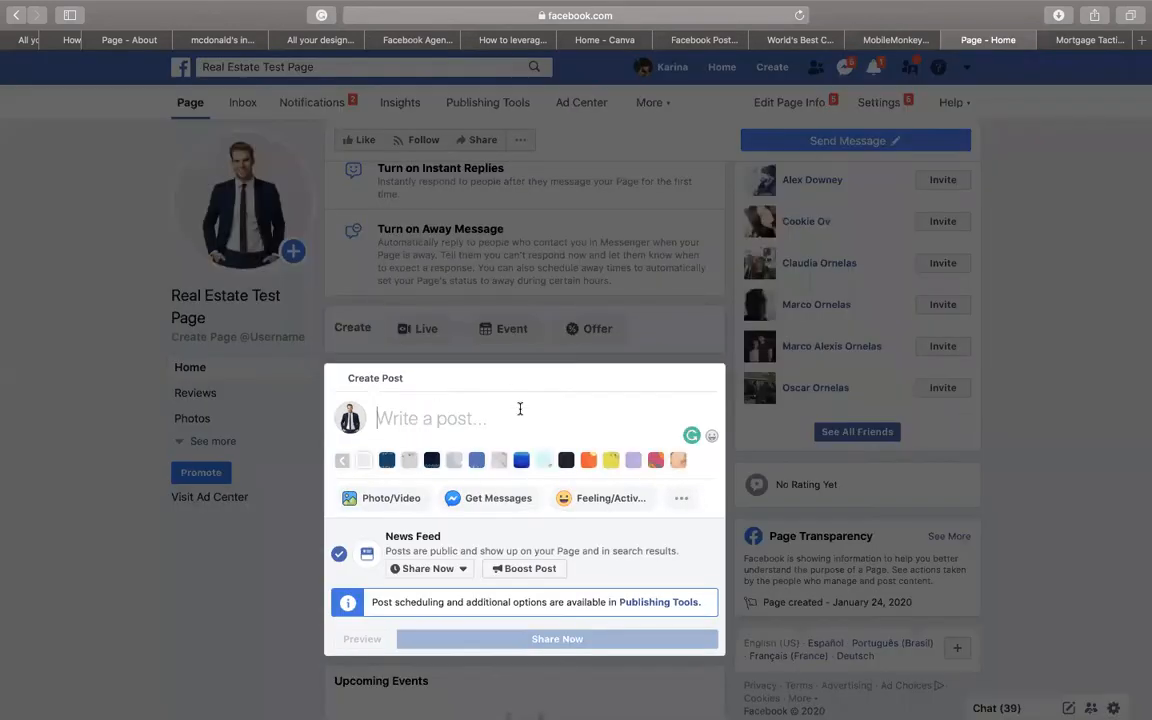
{"action": "key", "text": "super+v"}
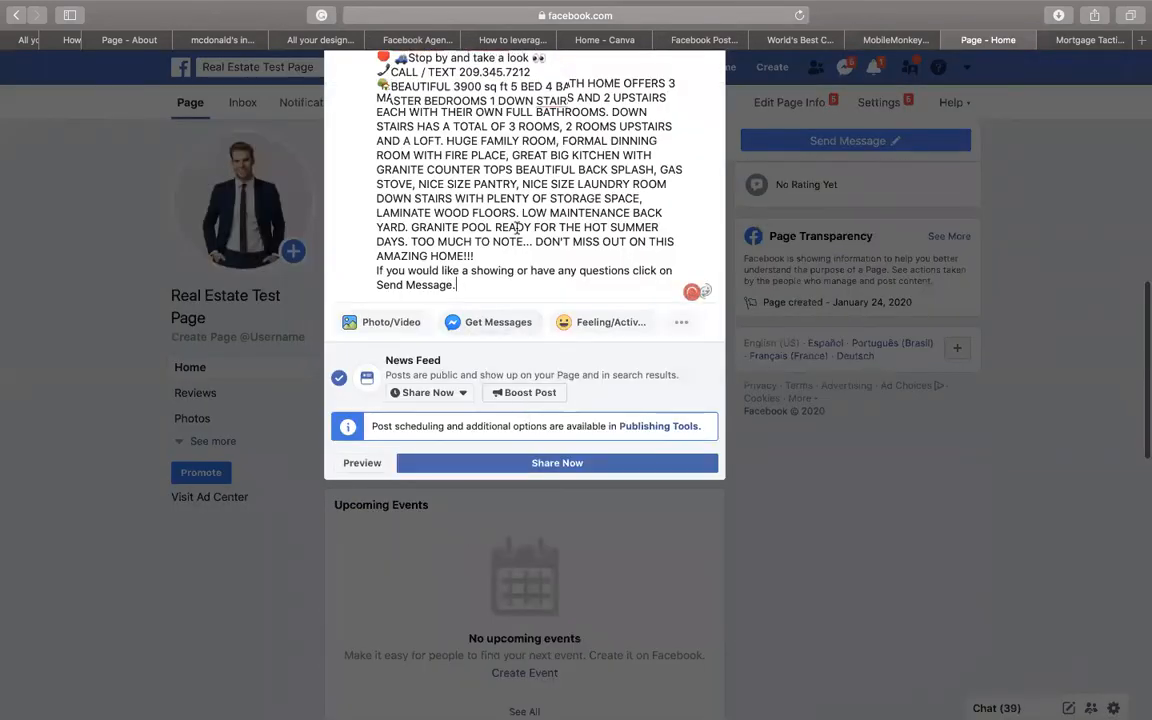
- Delete the 'Price Reduction - $539,900' line from the post draft
{"action": "scroll", "coordinate": [515, 330], "scroll_direction": "up", "scroll_amount": 3}
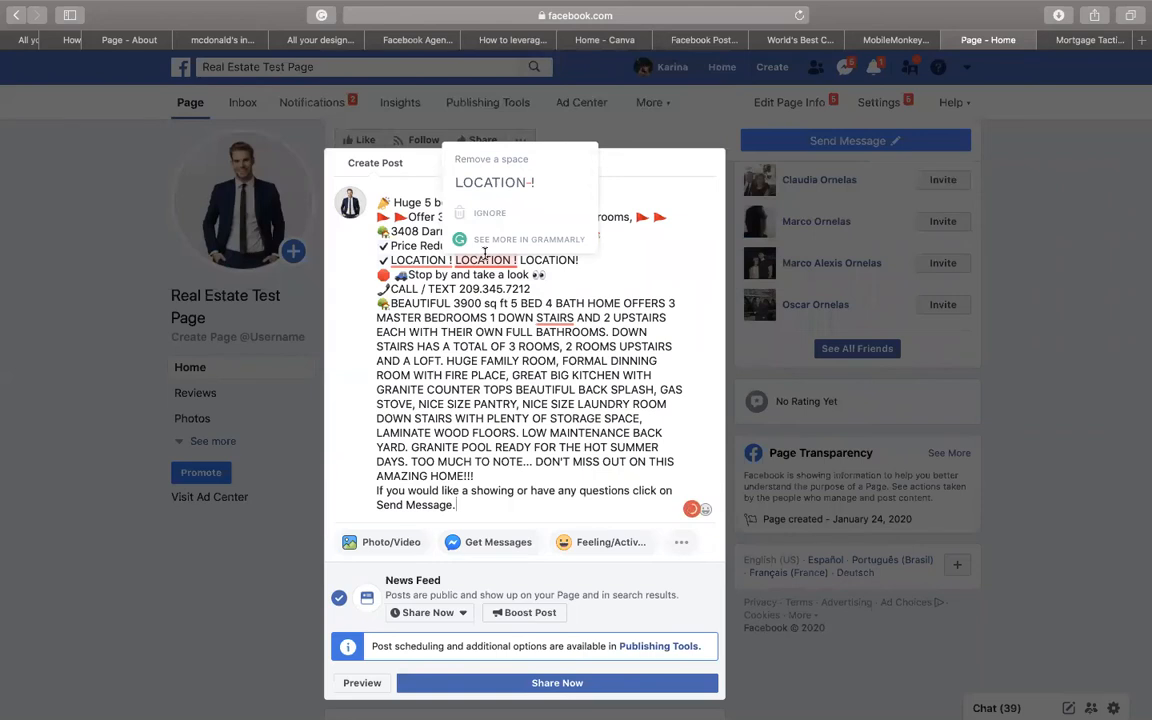
{"action": "mouse_move", "coordinate": [614, 333]}
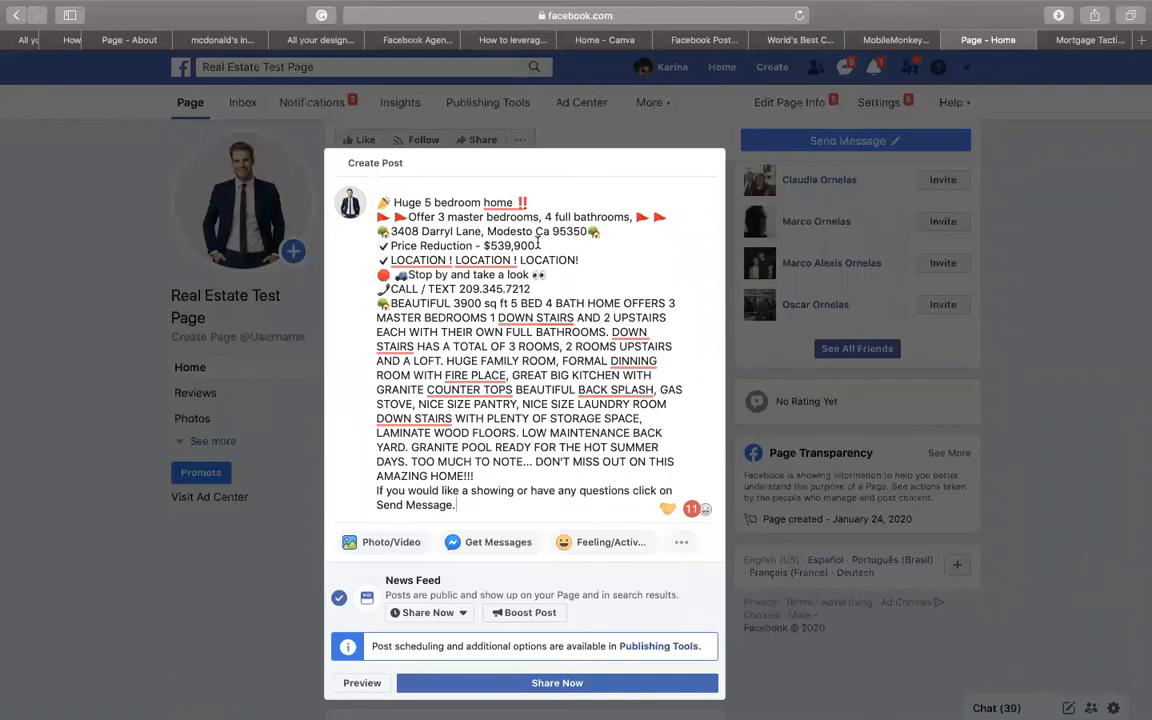
{"action": "left_click_drag", "start_coordinate": [538, 245], "coordinate": [370, 247]}
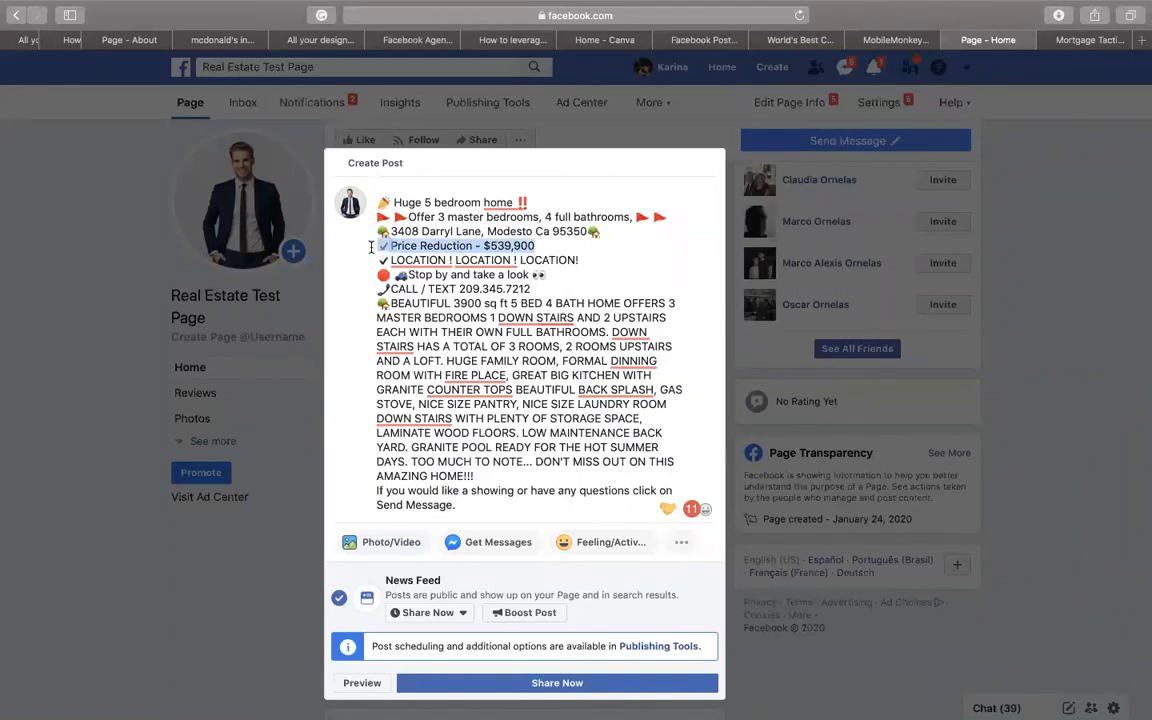
{"action": "key", "text": "BackSpace"}
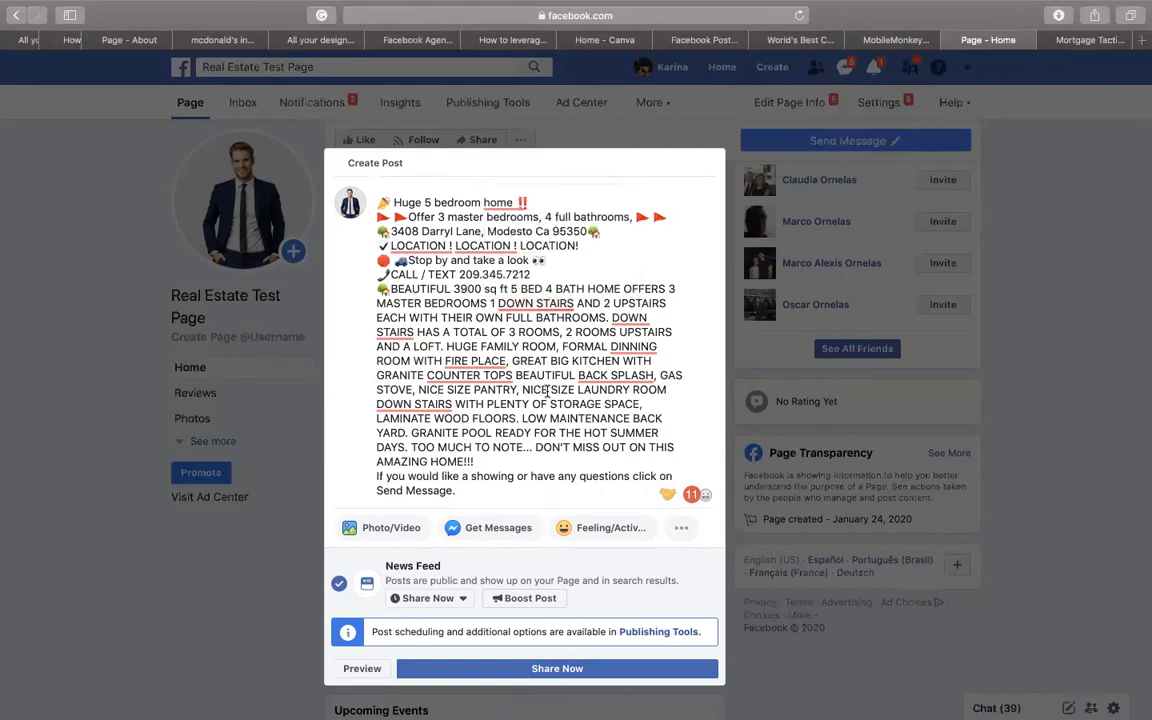
- Upload the front-of-house photo and a second listing photo to the post
{"action": "left_click", "coordinate": [407, 526]}
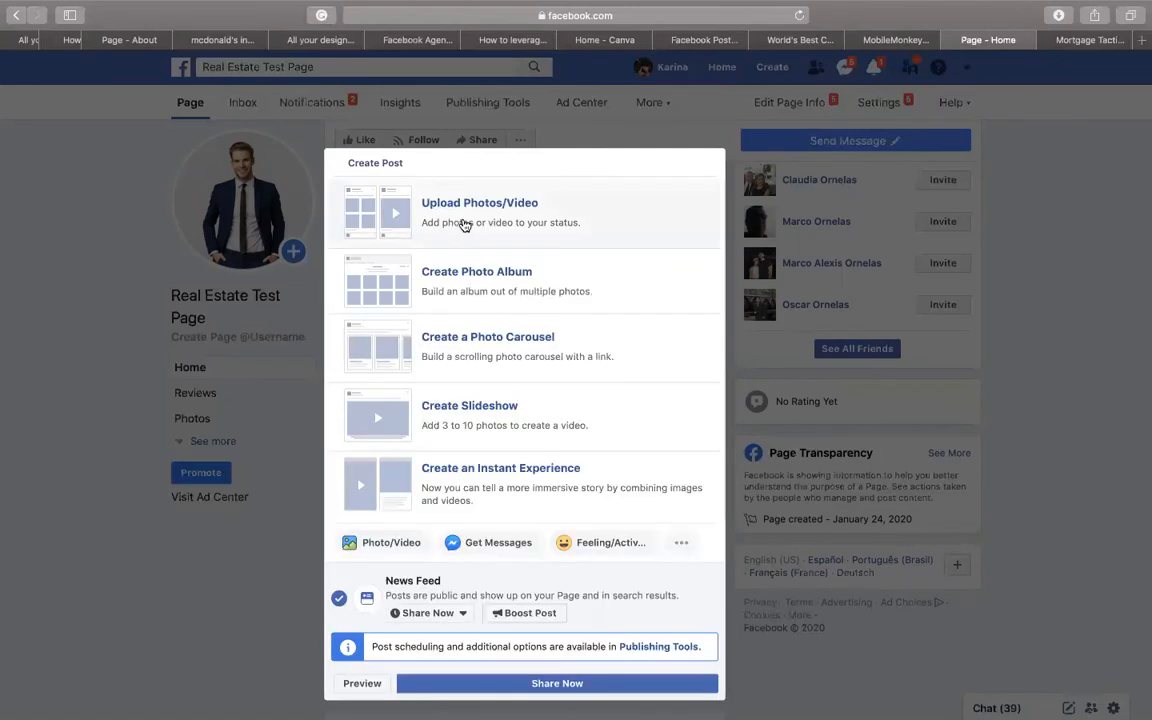
{"action": "left_click", "coordinate": [465, 223]}
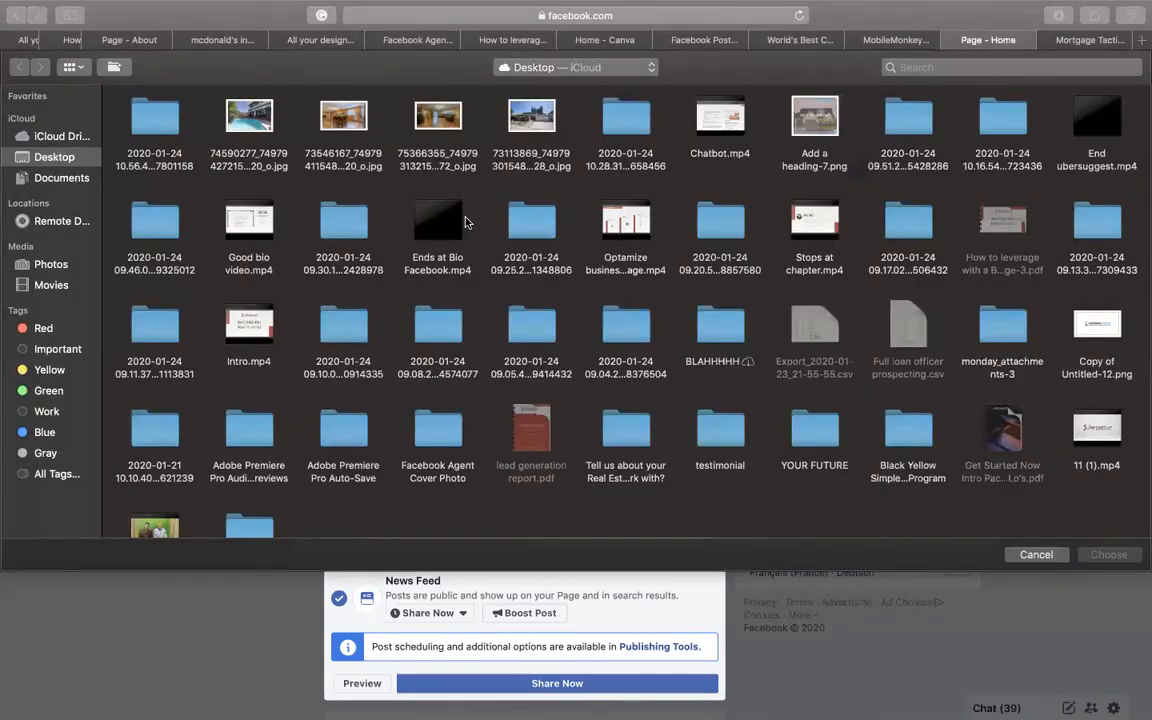
{"action": "left_click", "coordinate": [536, 128]}
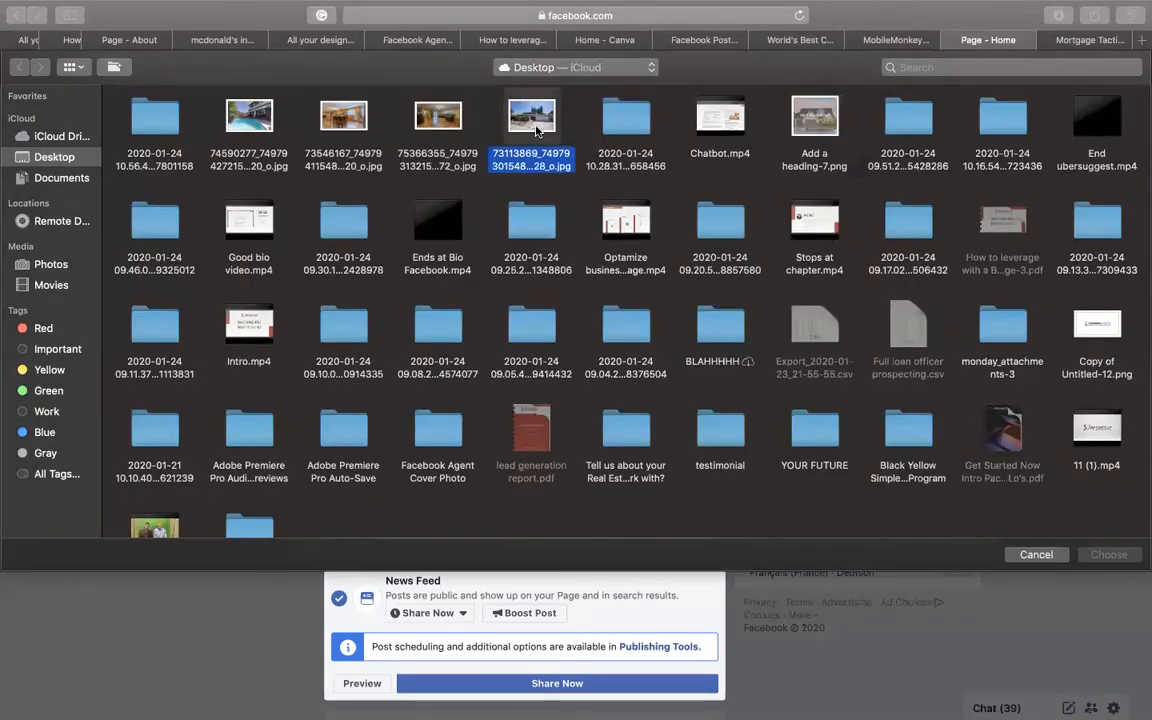
{"action": "left_click", "coordinate": [1109, 554]}
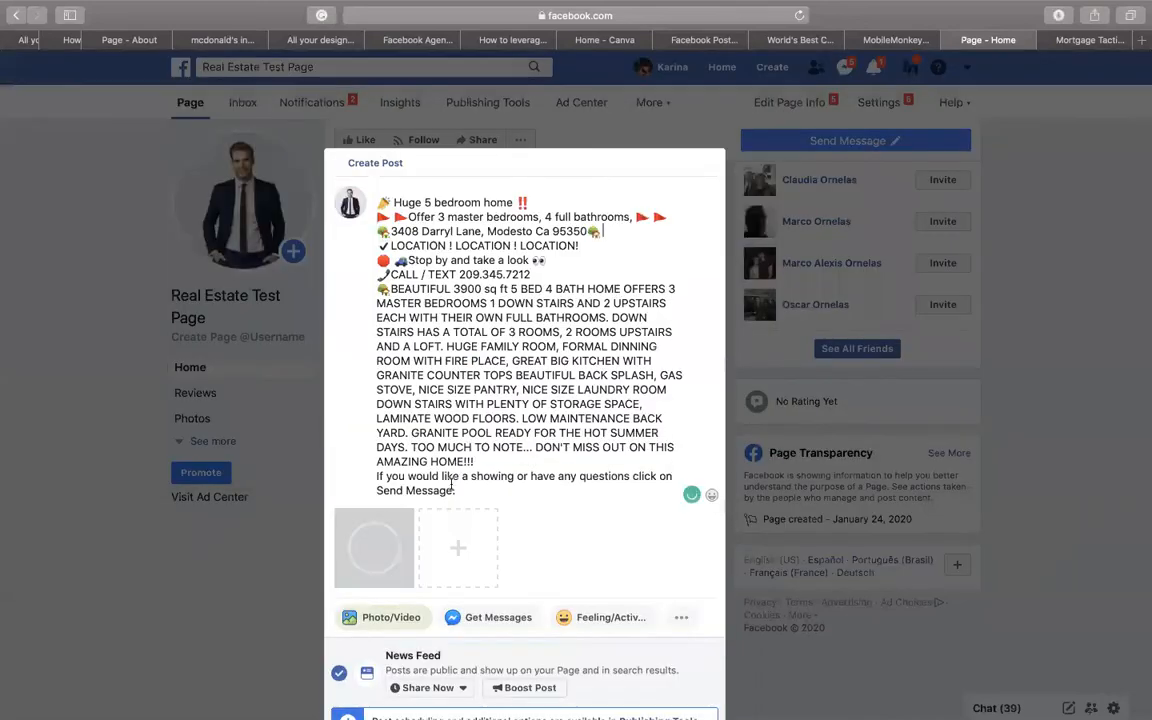
{"action": "left_click", "coordinate": [448, 547]}
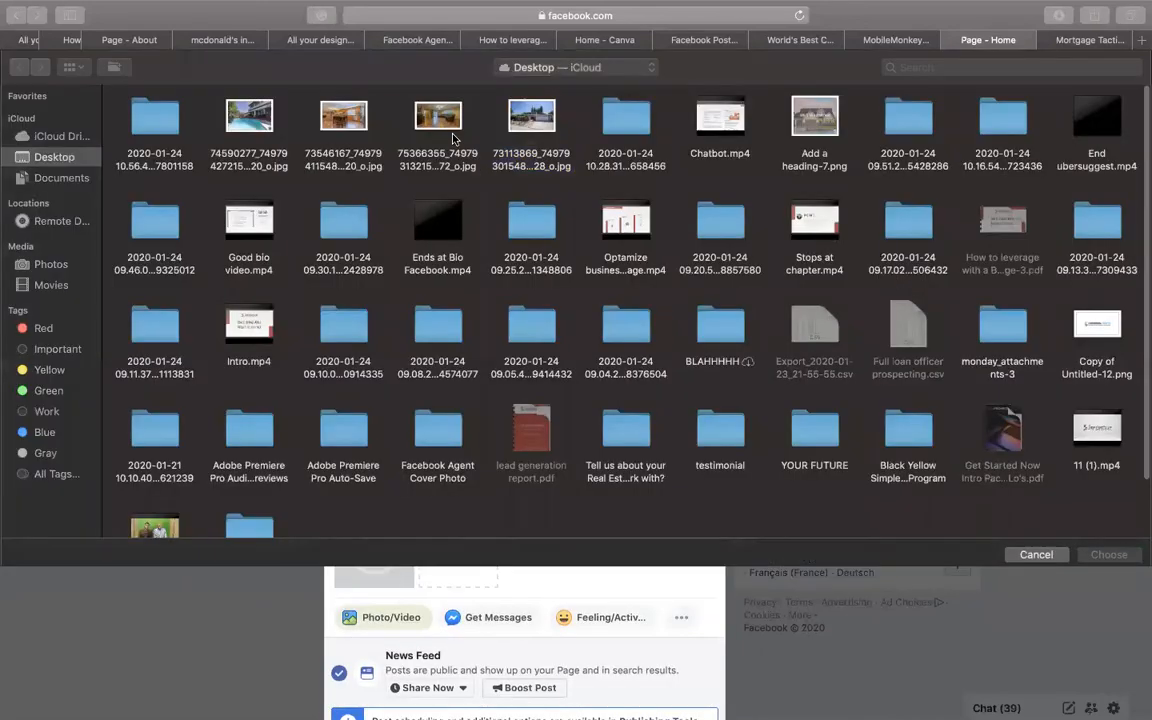
{"action": "left_click", "coordinate": [448, 132]}
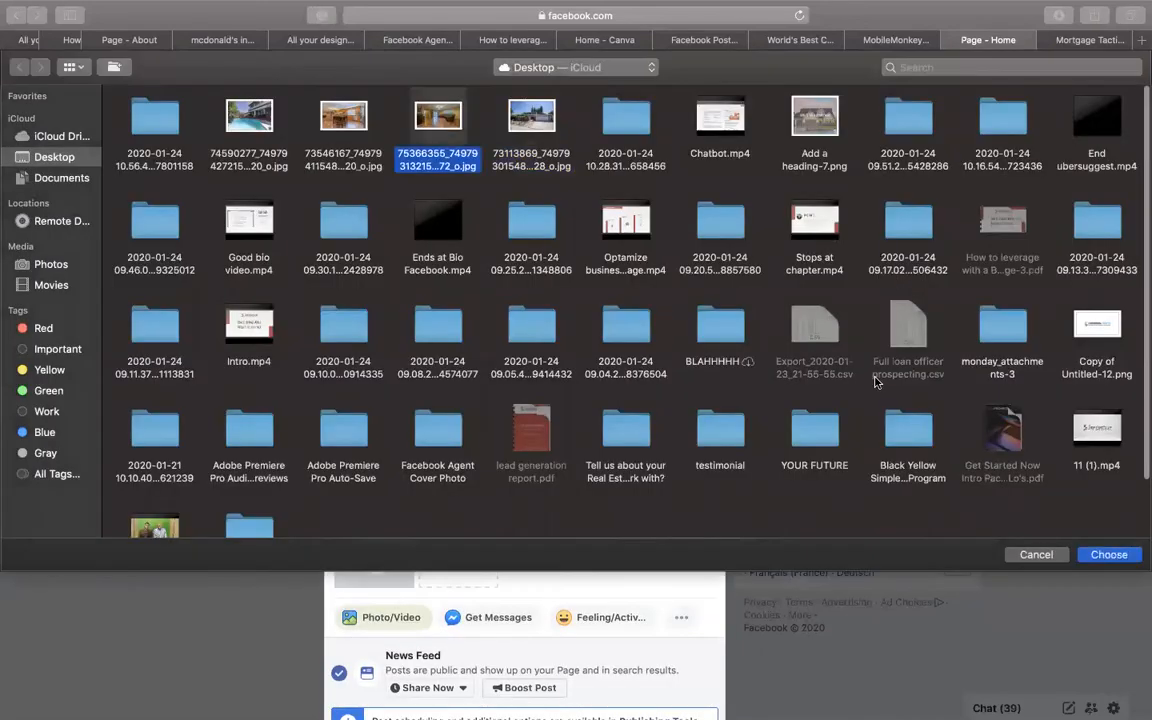
{"action": "left_click", "coordinate": [1108, 554]}
- Attach two more listing photos so the draft holds four house pictures
{"action": "left_click", "coordinate": [542, 547]}
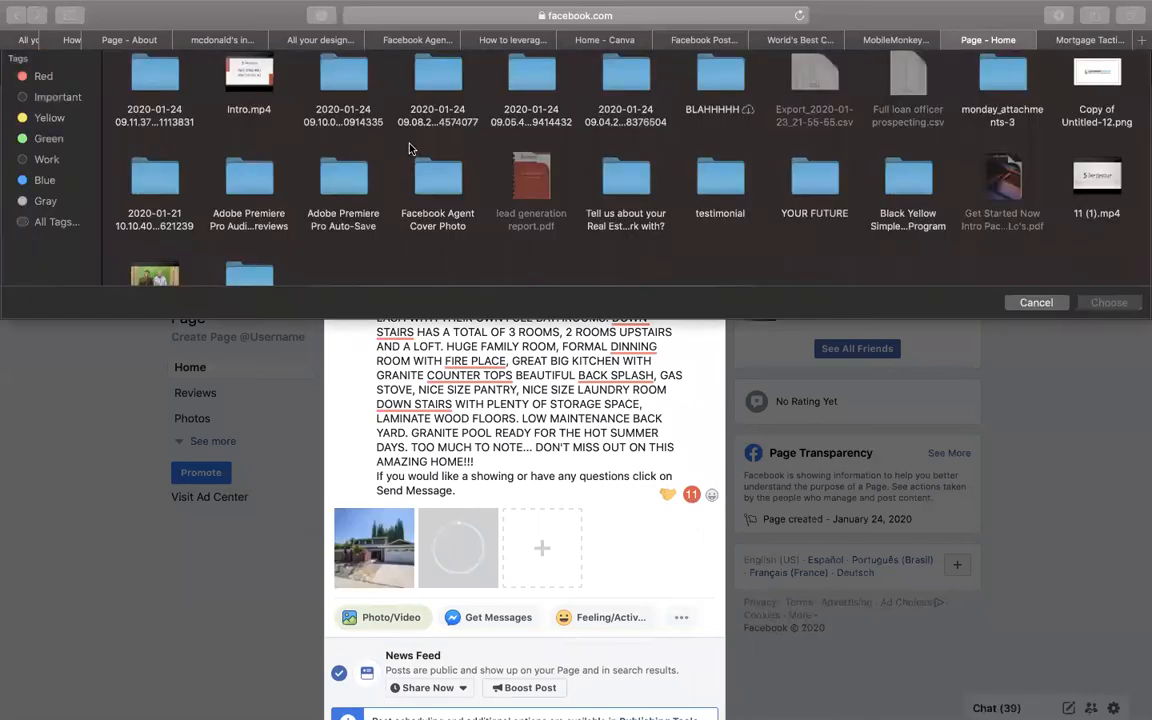
{"action": "left_click", "coordinate": [343, 118]}
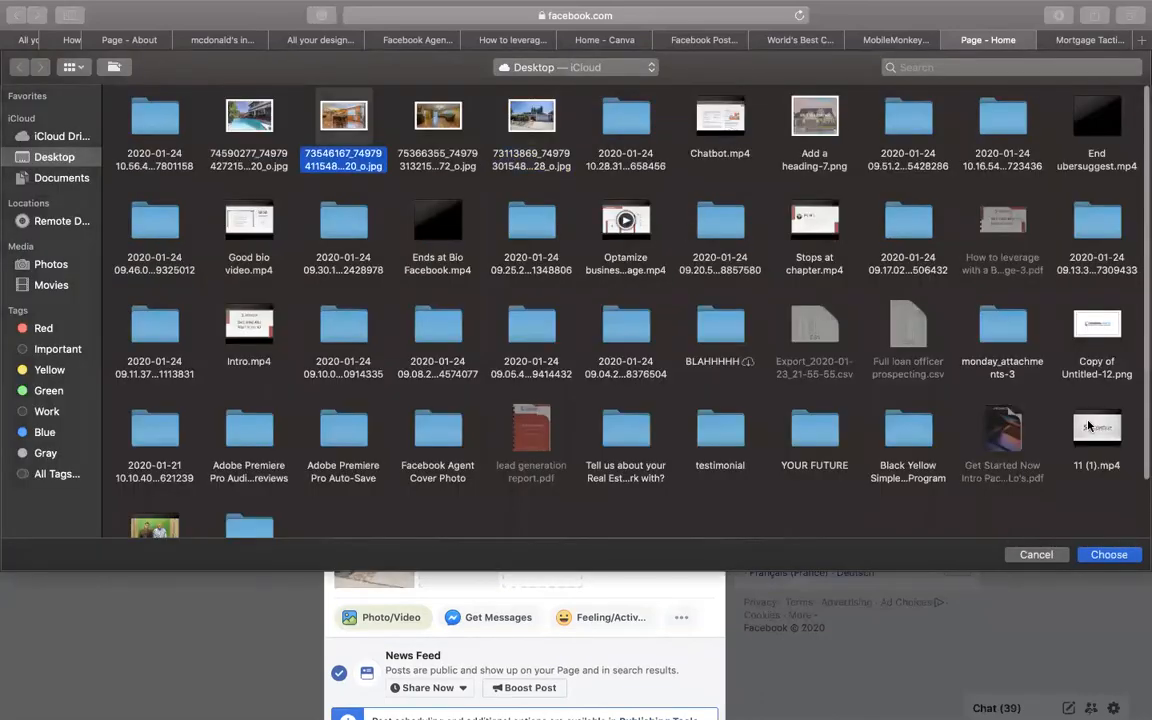
{"action": "left_click", "coordinate": [1108, 554]}
{"action": "left_click", "coordinate": [626, 547]}
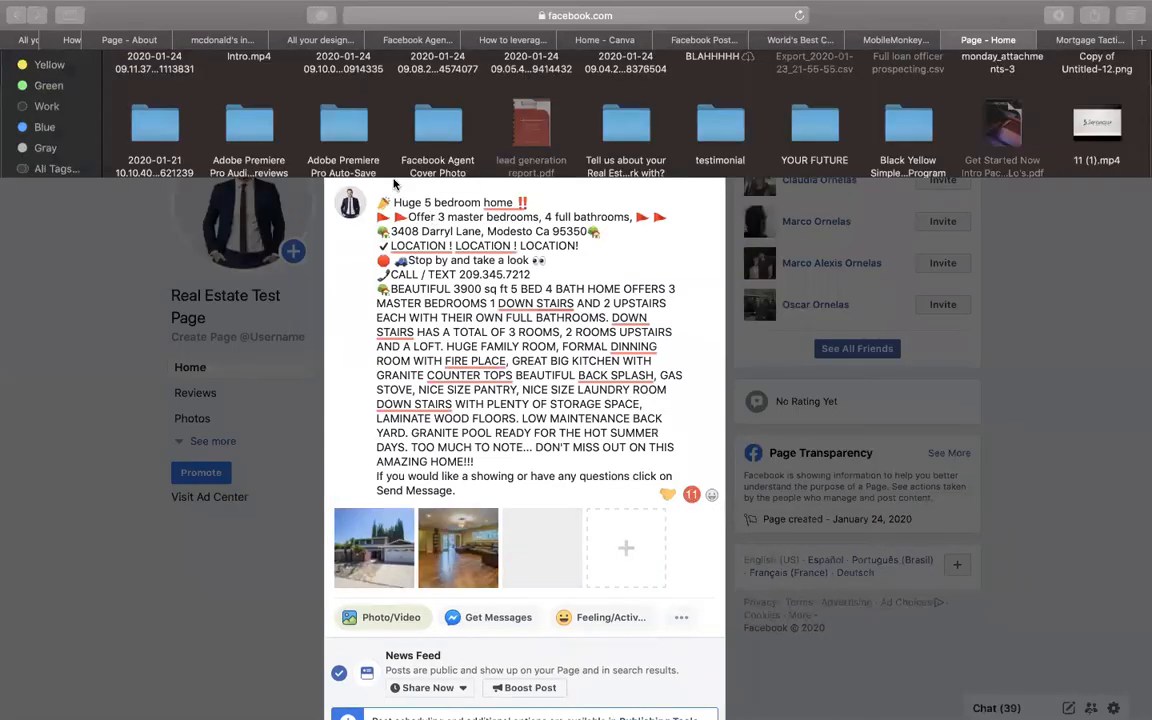
{"action": "left_click", "coordinate": [249, 118]}
{"action": "left_click", "coordinate": [1124, 554]}
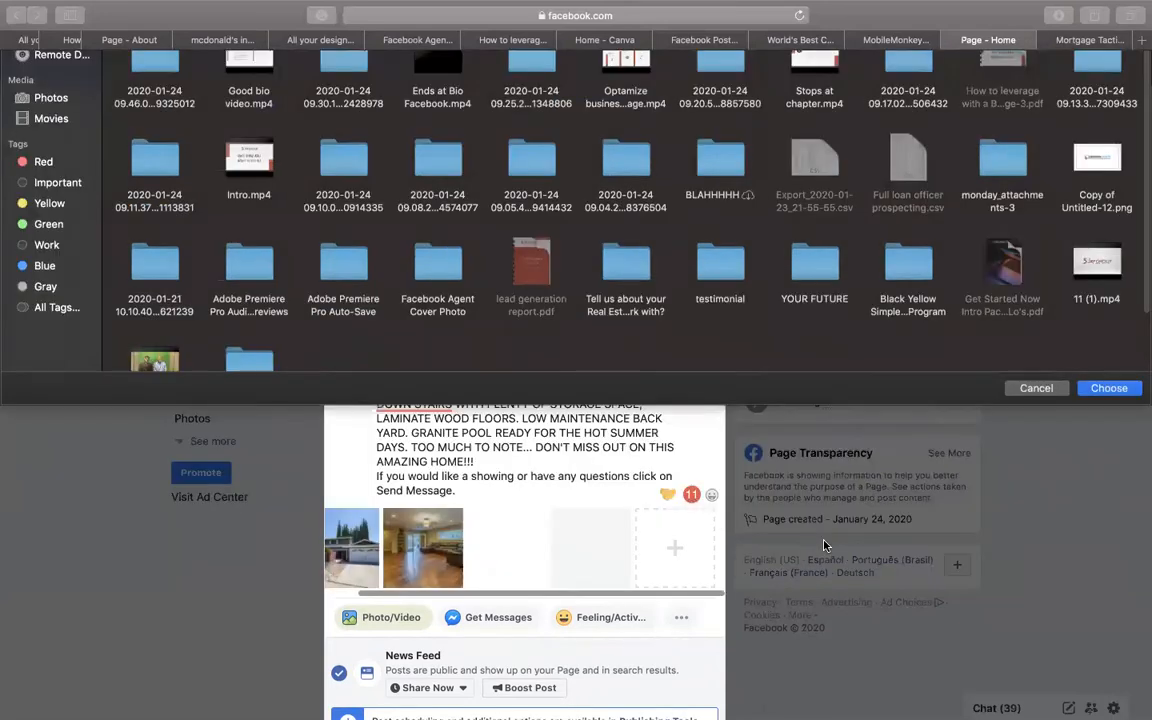
{"action": "scroll", "coordinate": [515, 465], "scroll_direction": "down", "scroll_amount": 3}
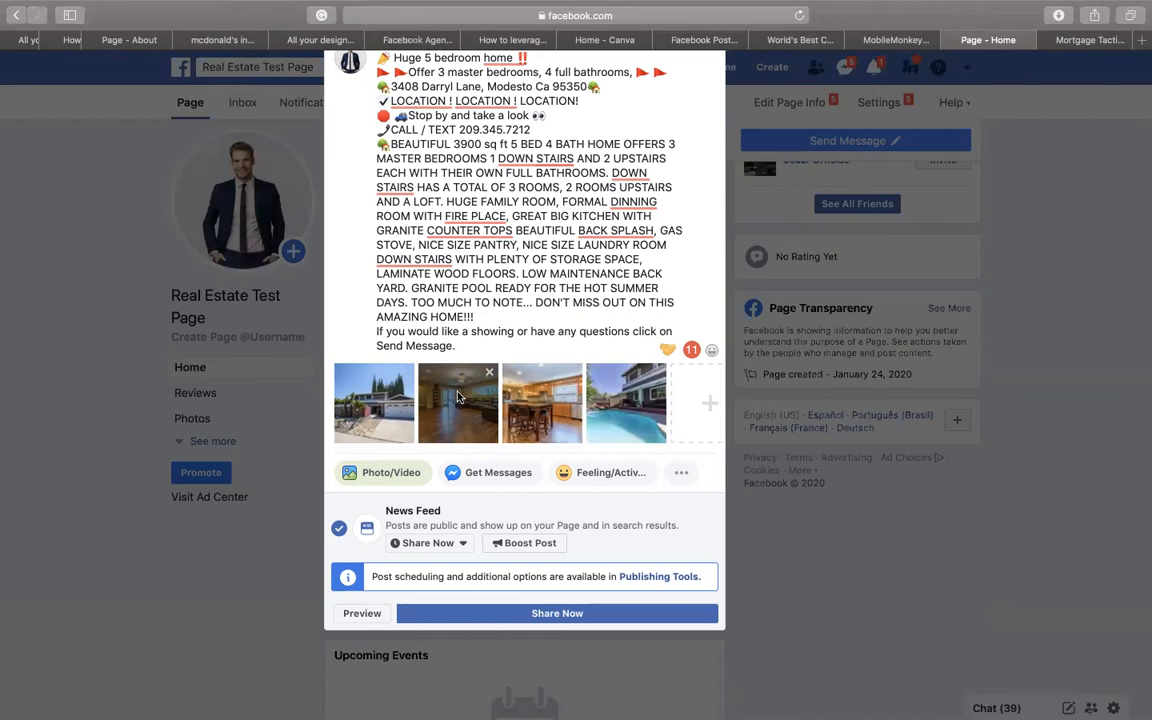
{"action": "scroll", "coordinate": [518, 345], "scroll_direction": "up", "scroll_amount": 2}
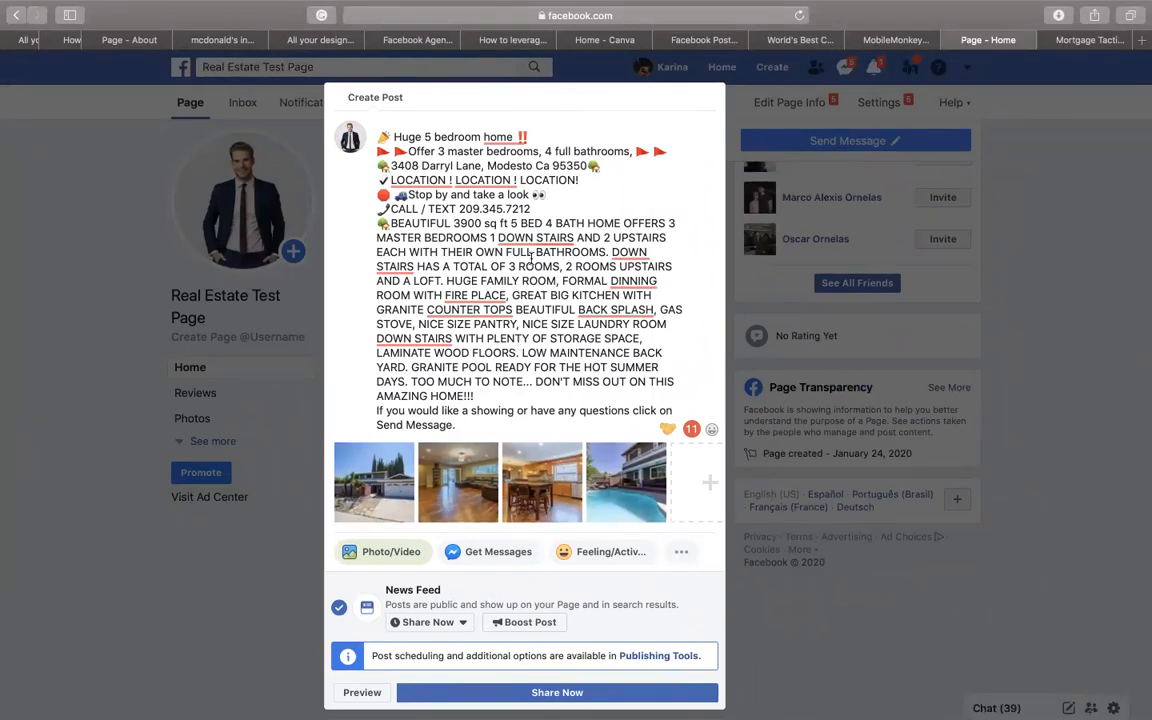
- Share the four-photo listing post on the Real Estate Test Page and dismiss the Boost tip
{"action": "mouse_move", "coordinate": [577, 717]}
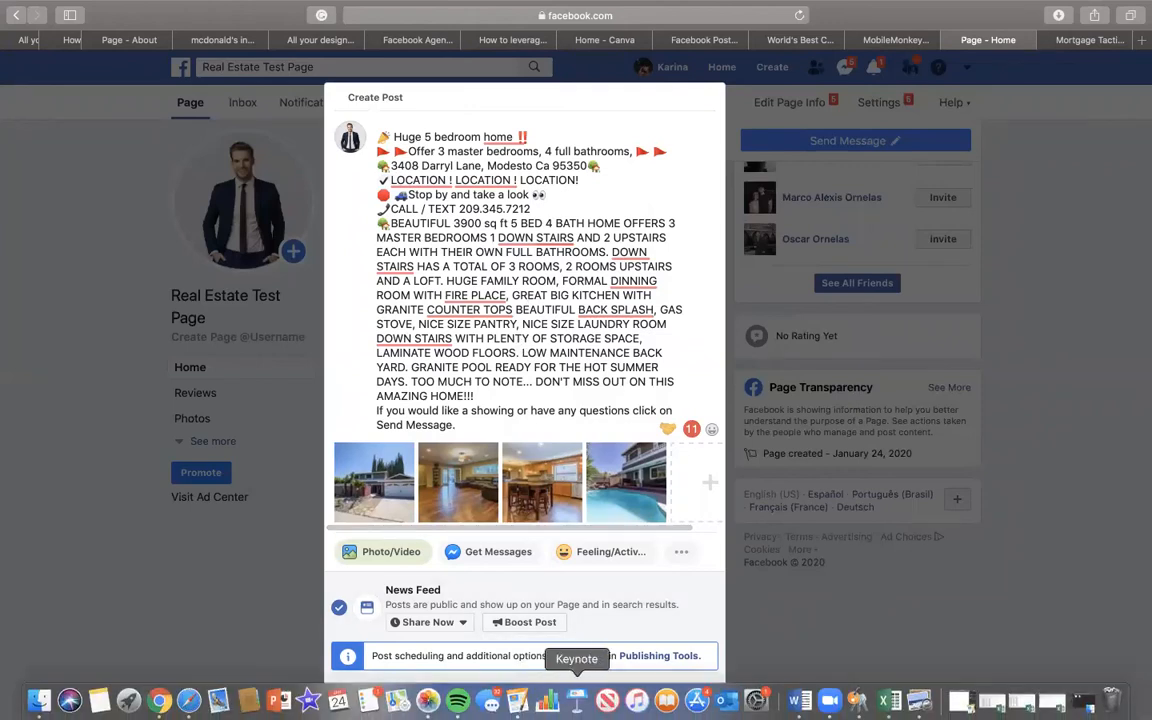
{"action": "left_click", "coordinate": [555, 692]}
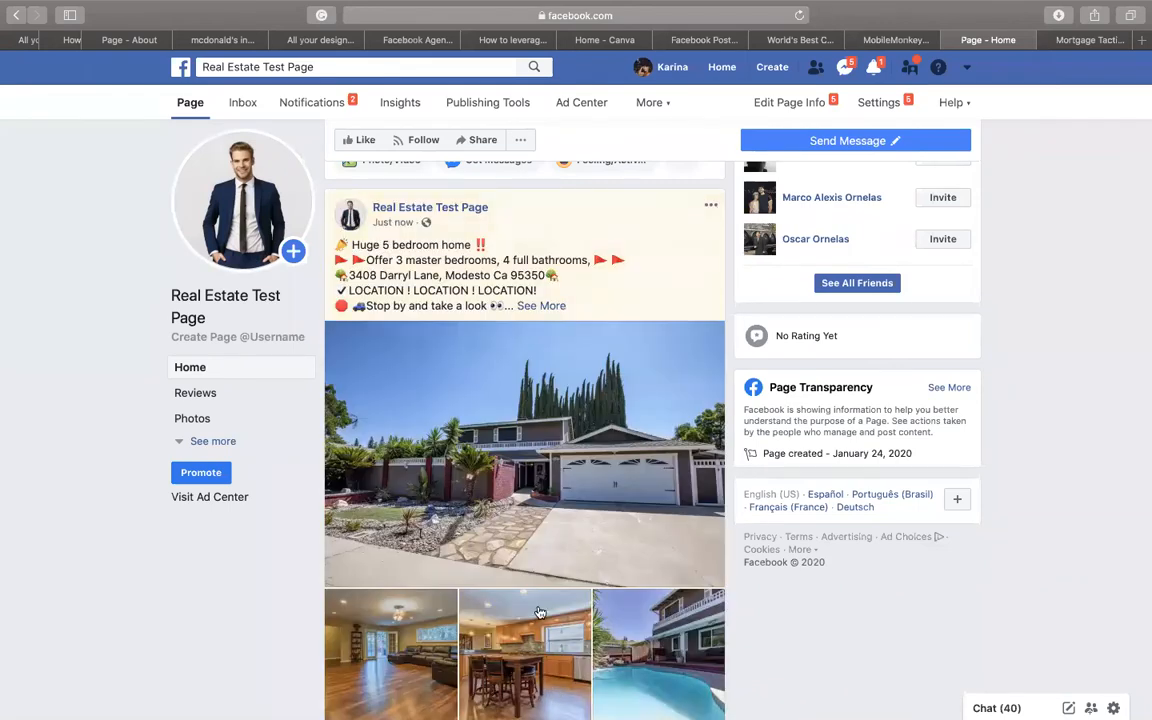
{"action": "scroll", "coordinate": [546, 531], "scroll_direction": "down", "scroll_amount": 3}
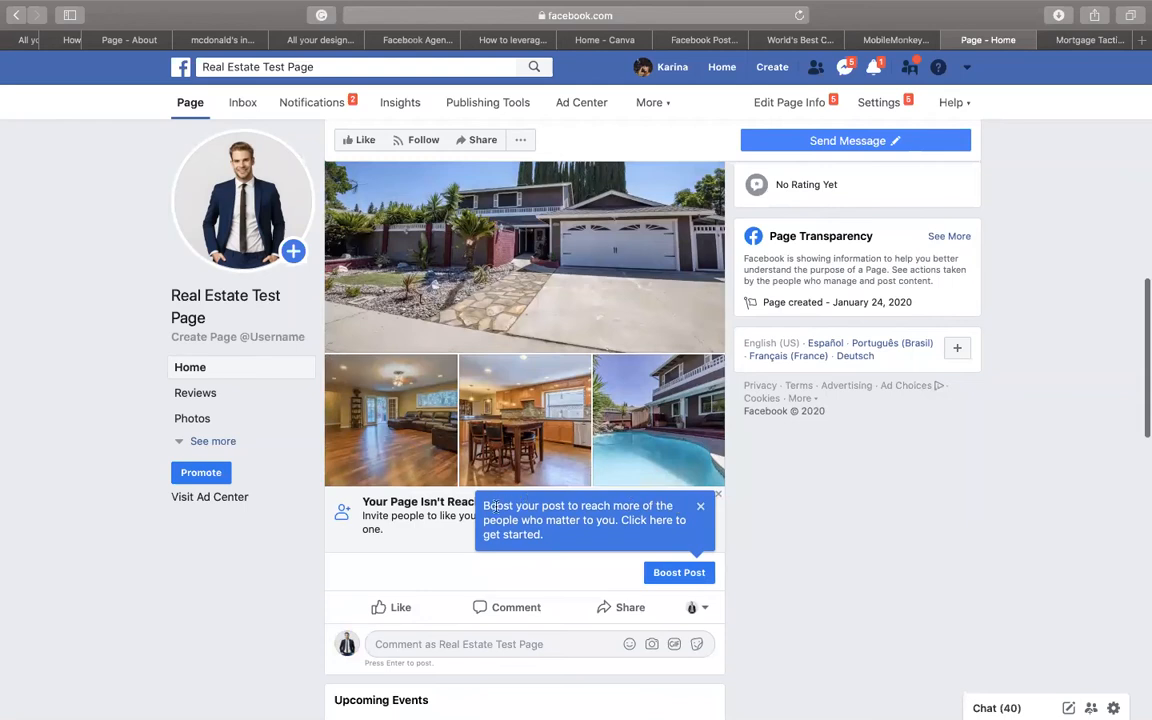
{"action": "left_click_drag", "start_coordinate": [488, 507], "coordinate": [560, 532]}
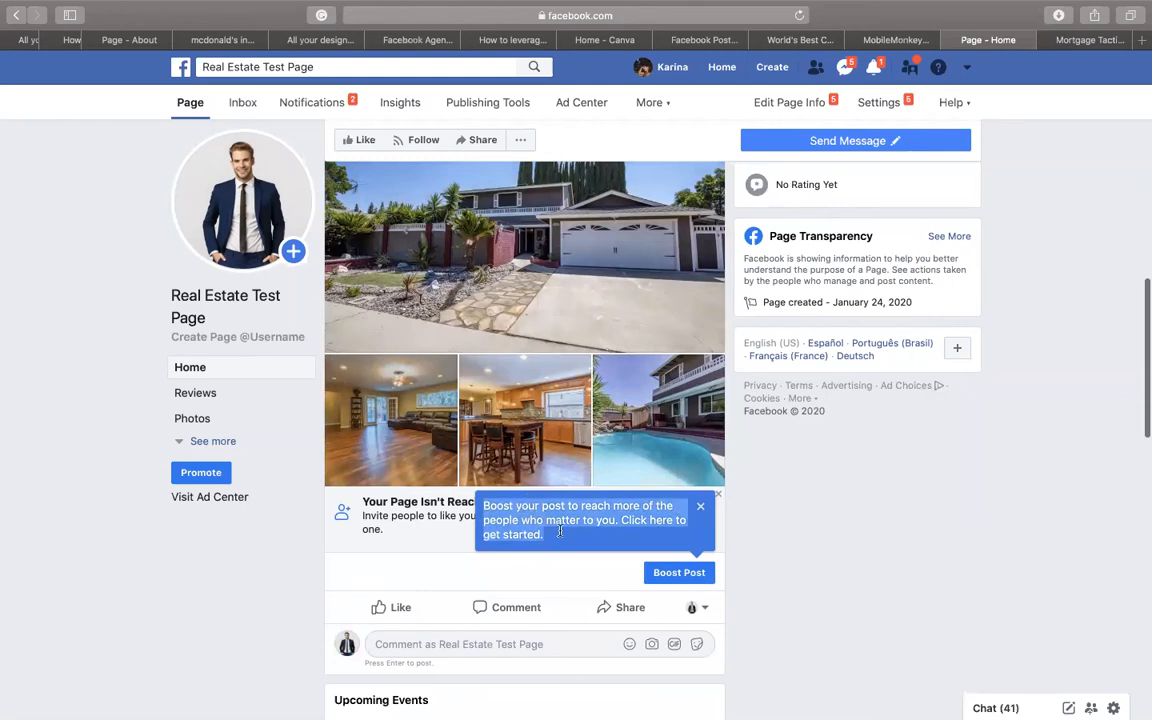
{"action": "left_click", "coordinate": [700, 506]}
{"action": "scroll", "coordinate": [700, 452], "scroll_direction": "up", "scroll_amount": 2}
{"action": "scroll", "coordinate": [700, 460], "scroll_direction": "down", "scroll_amount": 2}
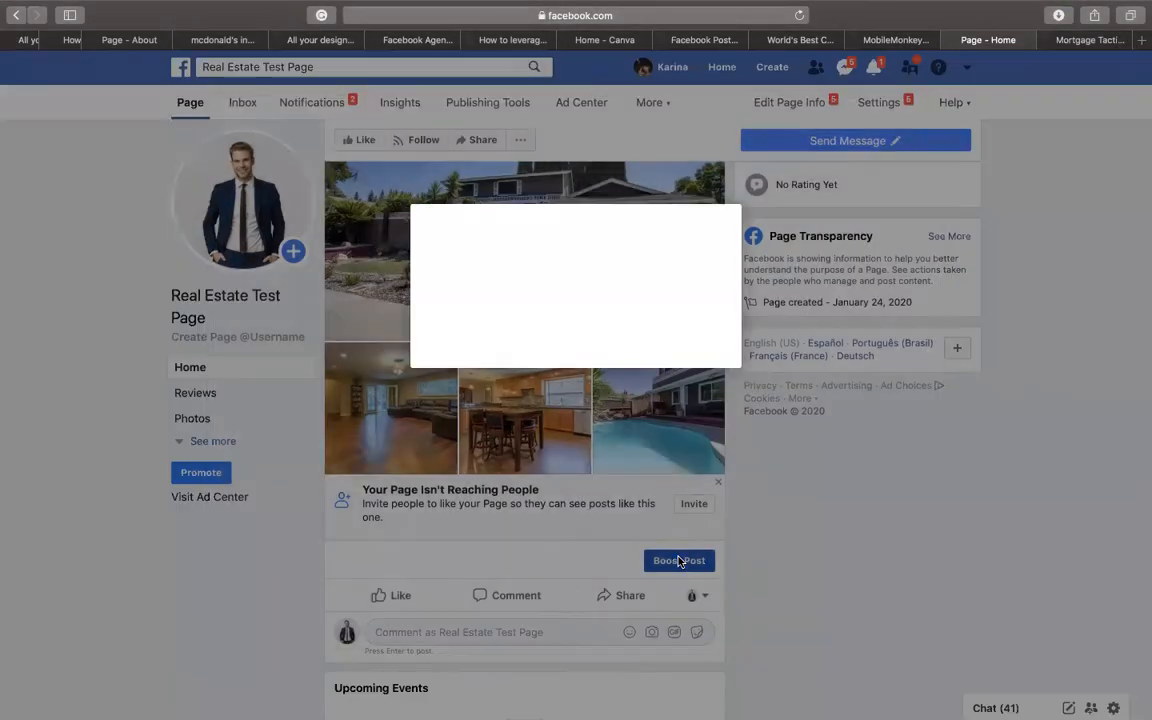
- Boost the listing post and target Modesto, California with a 23-mile radius
{"action": "left_click", "coordinate": [679, 561]}
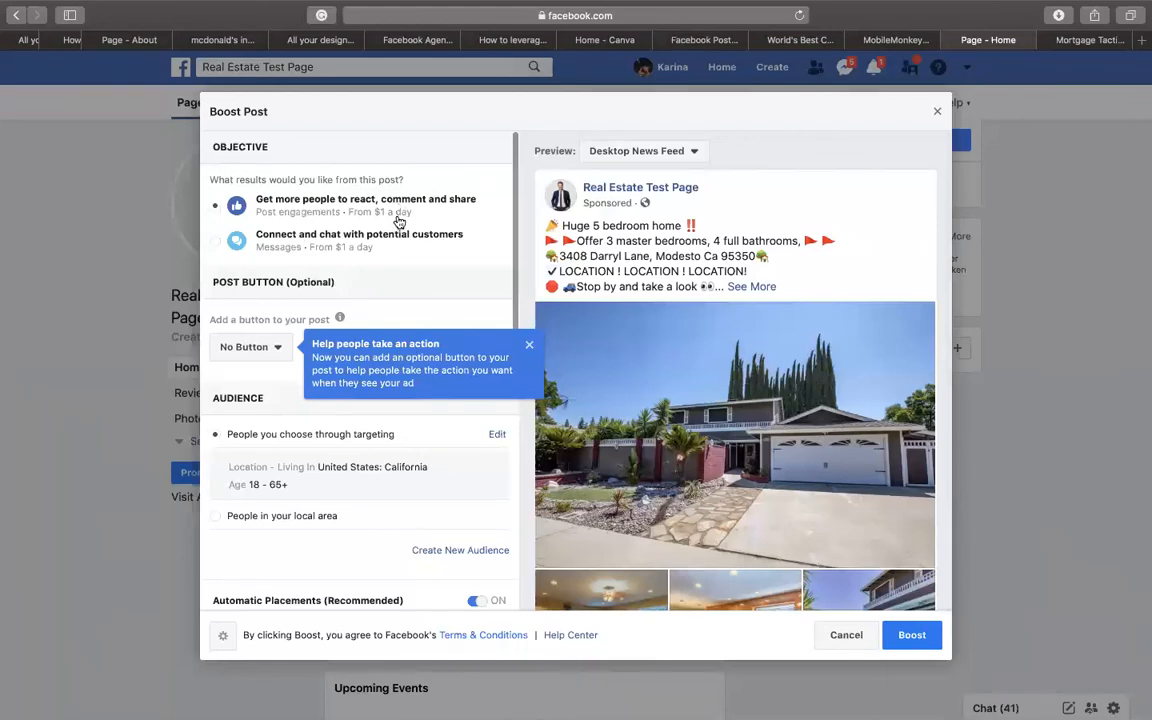
{"action": "left_click", "coordinate": [530, 347]}
{"action": "scroll", "coordinate": [401, 291], "scroll_direction": "down", "scroll_amount": 5}
{"action": "scroll", "coordinate": [403, 290], "scroll_direction": "down", "scroll_amount": 3}
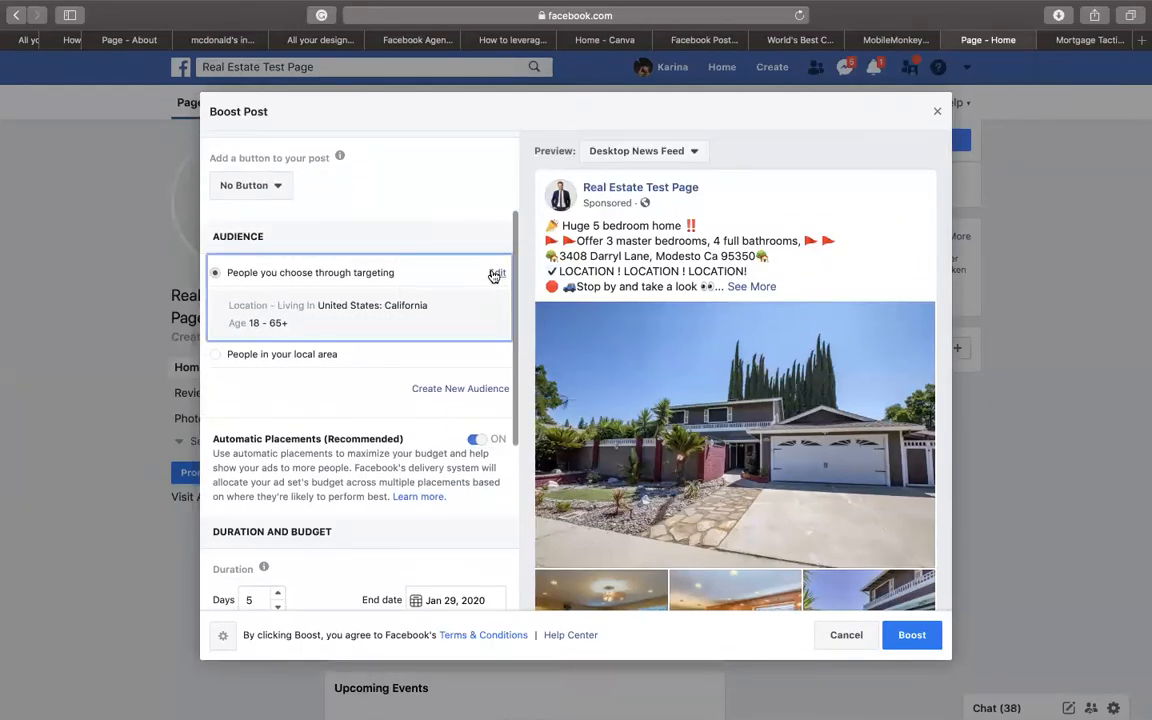
{"action": "left_click", "coordinate": [493, 275]}
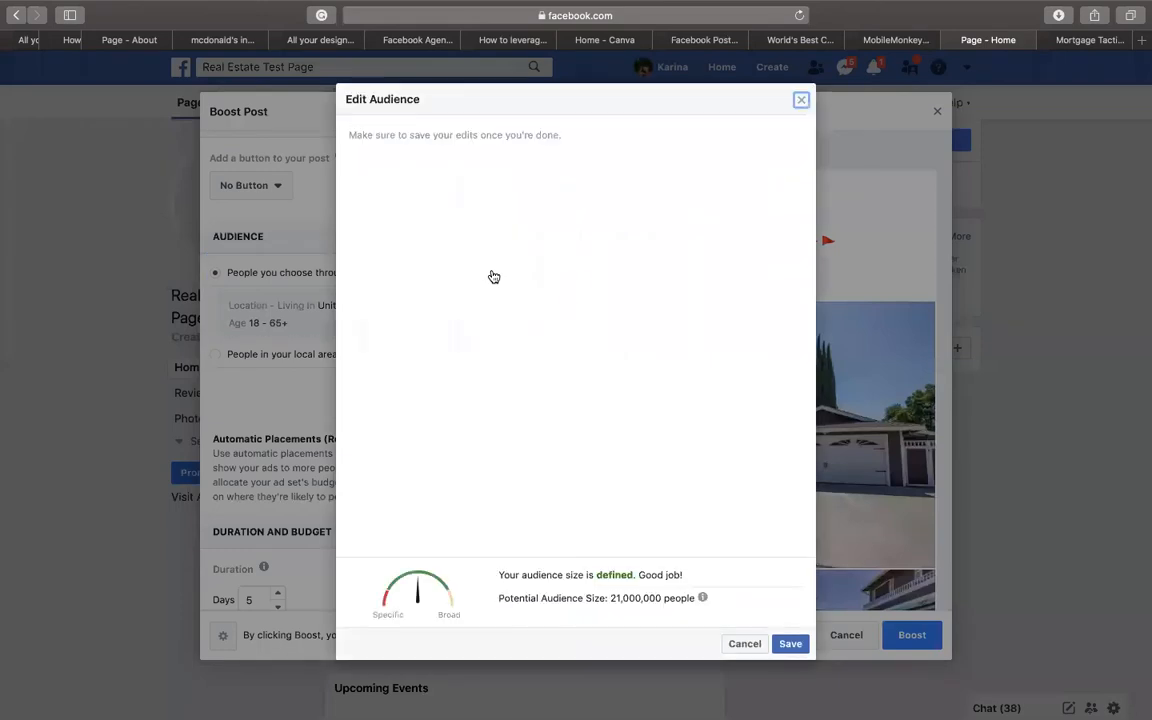
{"action": "left_click", "coordinate": [447, 366]}
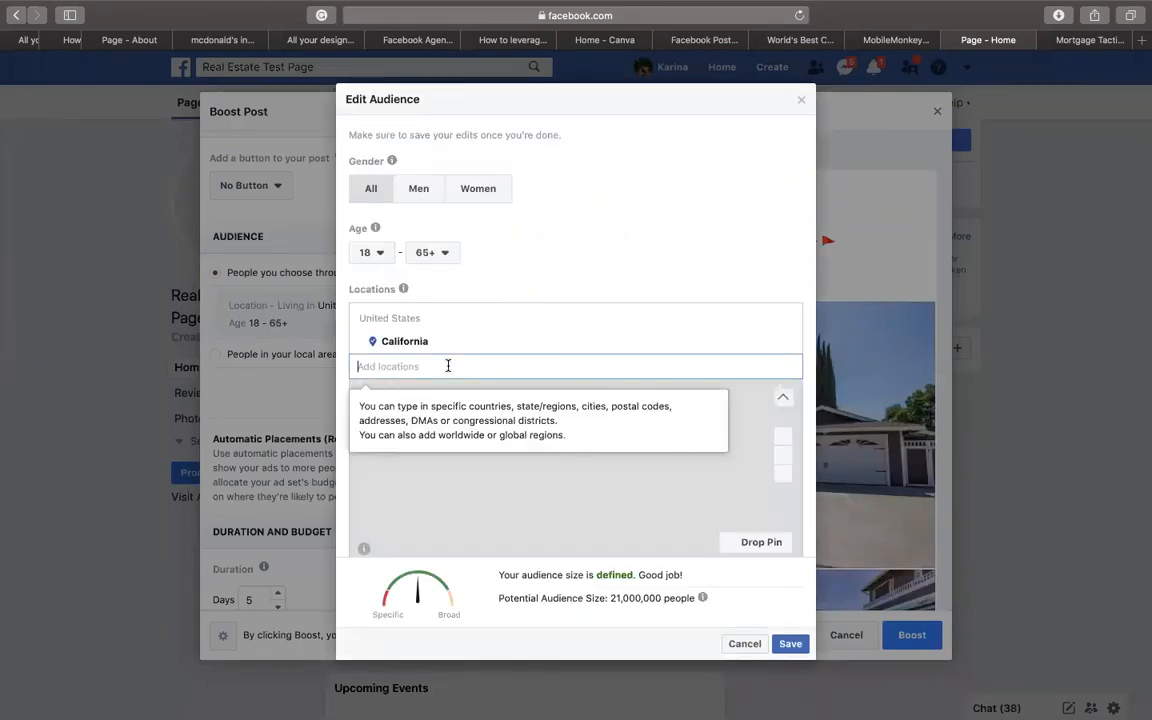
{"action": "type", "text": "modesto"}
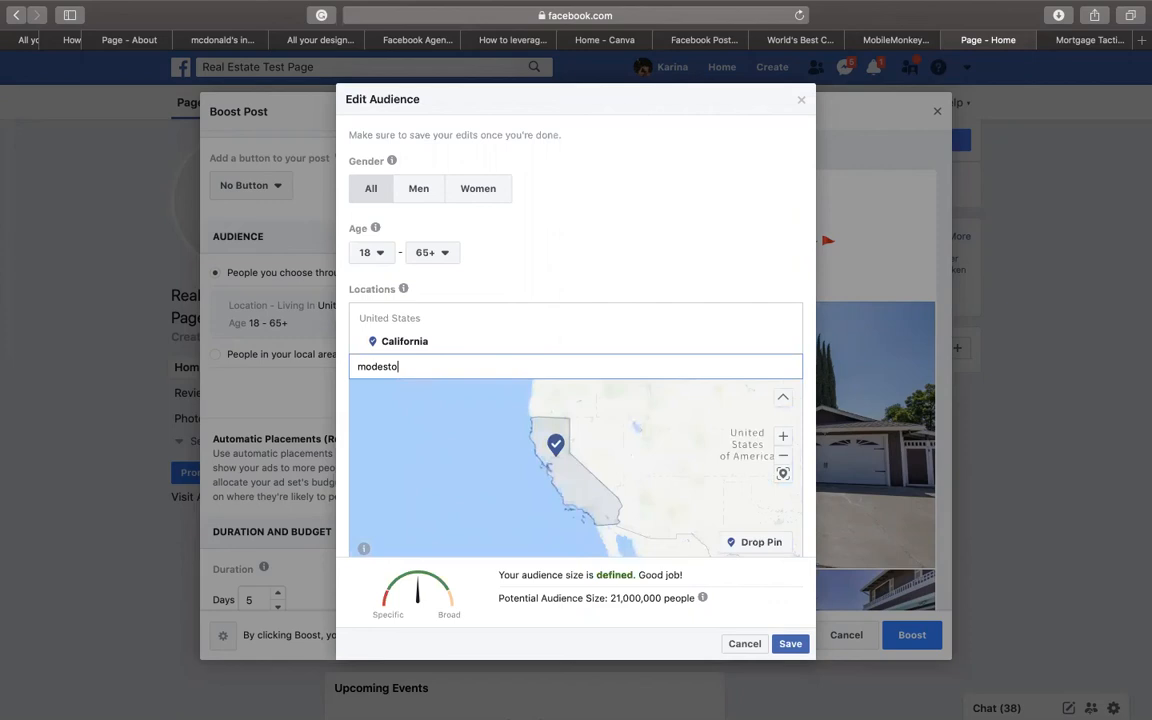
{"action": "left_click", "coordinate": [442, 391]}
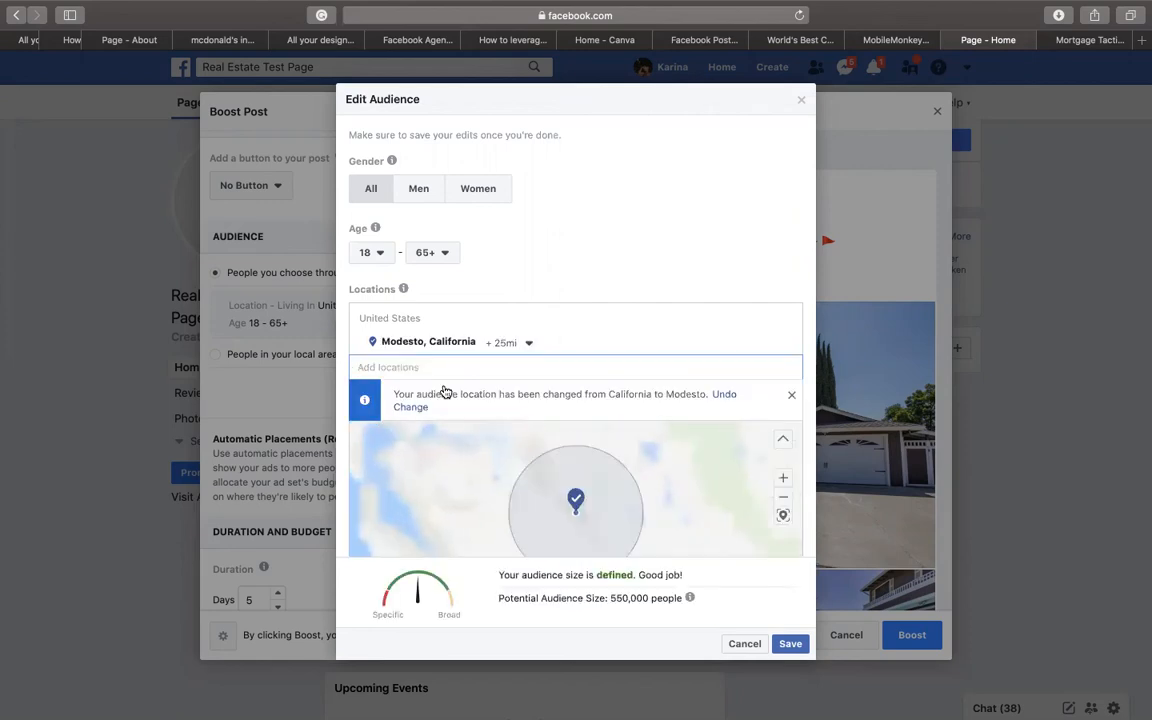
{"action": "left_click", "coordinate": [527, 345]}
{"action": "mouse_move", "coordinate": [486, 442]}
{"action": "left_mouse_down"}
{"action": "mouse_move", "coordinate": [476, 442]}
{"action": "mouse_move", "coordinate": [520, 442]}
{"action": "mouse_move", "coordinate": [486, 442]}
{"action": "left_mouse_up"}
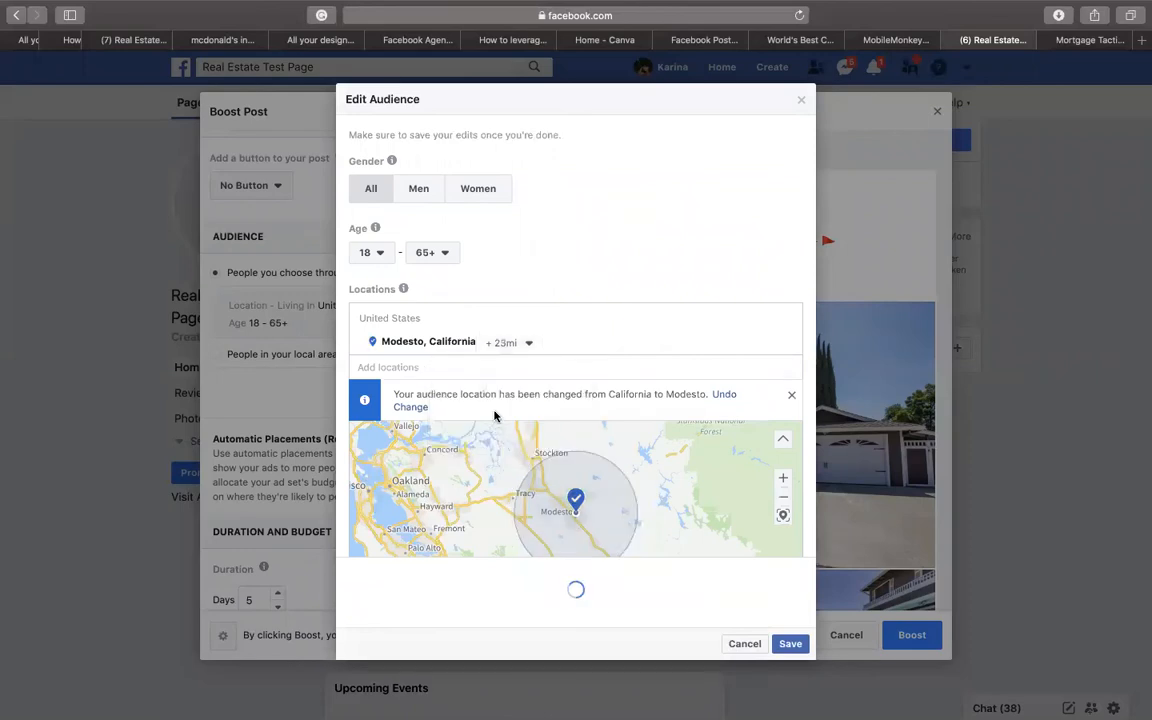
- Set the audience minimum age to 27 and save the audience
{"action": "left_click", "coordinate": [381, 255]}
{"action": "scroll", "coordinate": [388, 368], "scroll_direction": "down", "scroll_amount": 2}
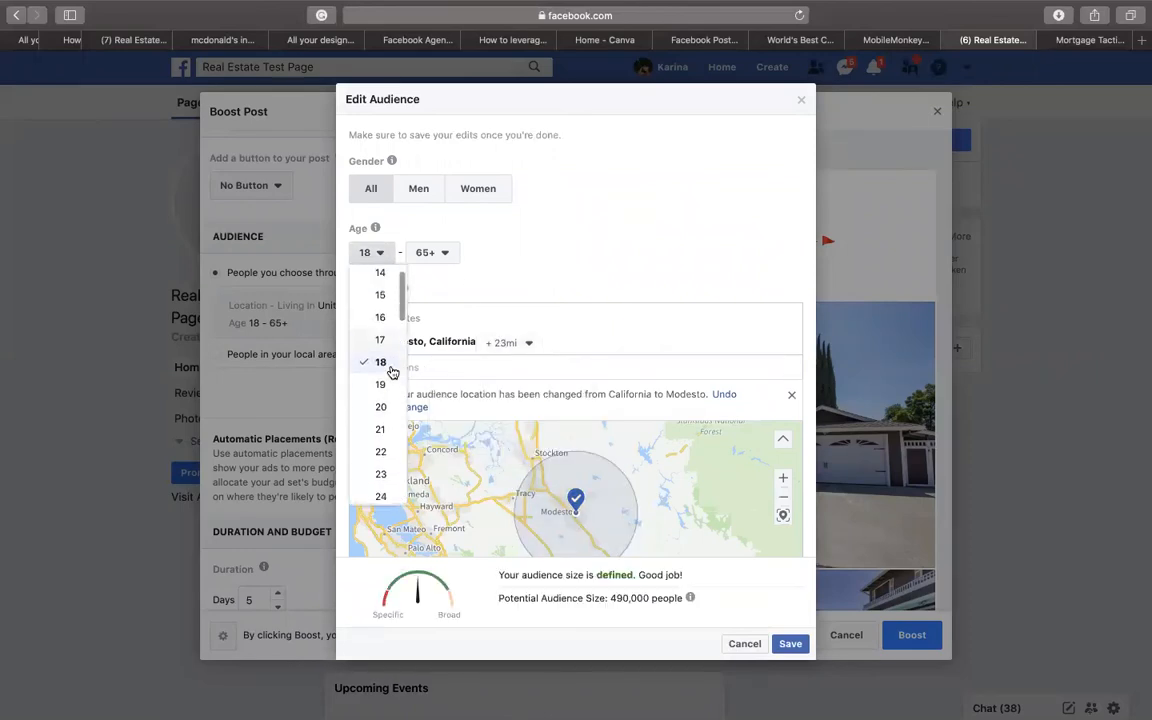
{"action": "scroll", "coordinate": [392, 370], "scroll_direction": "down", "scroll_amount": 1}
{"action": "left_click", "coordinate": [386, 441]}
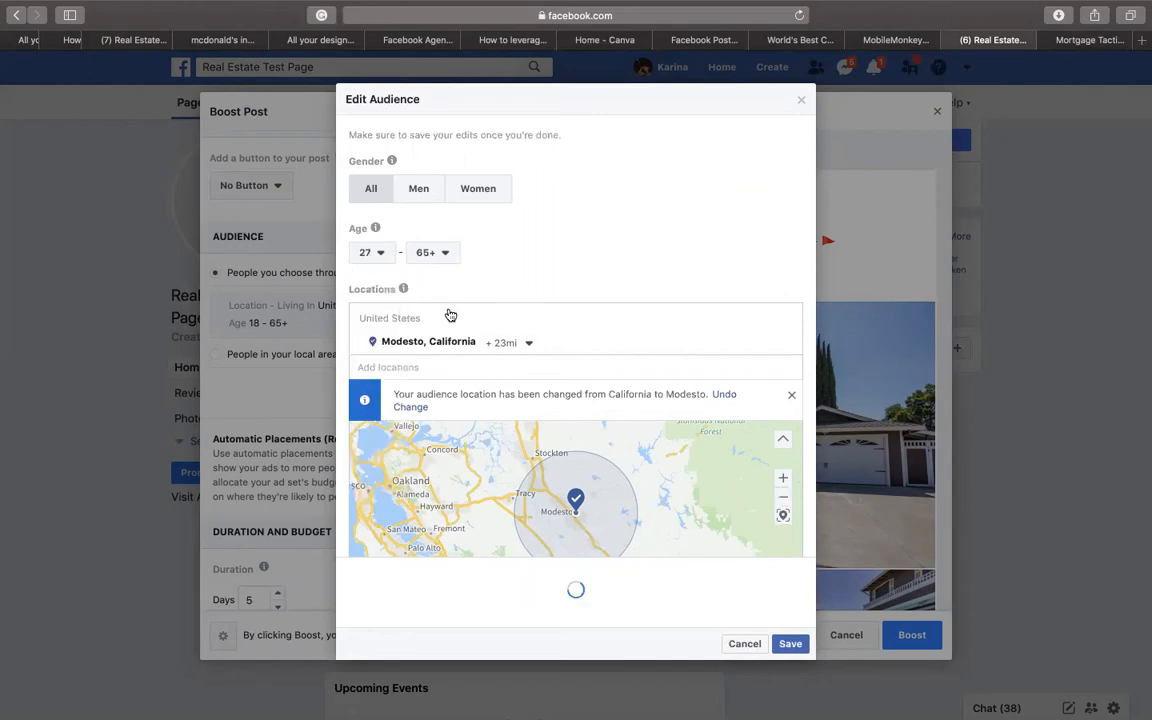
{"action": "scroll", "coordinate": [505, 254], "scroll_direction": "down", "scroll_amount": 5}
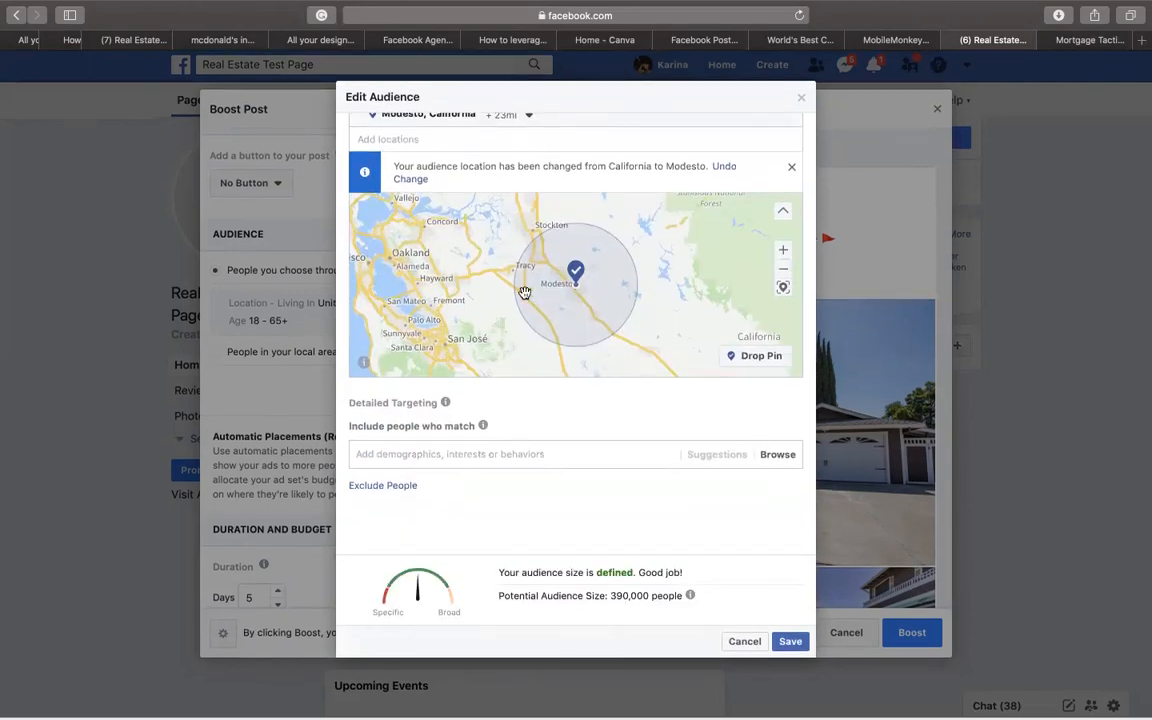
{"action": "left_click", "coordinate": [790, 643]}
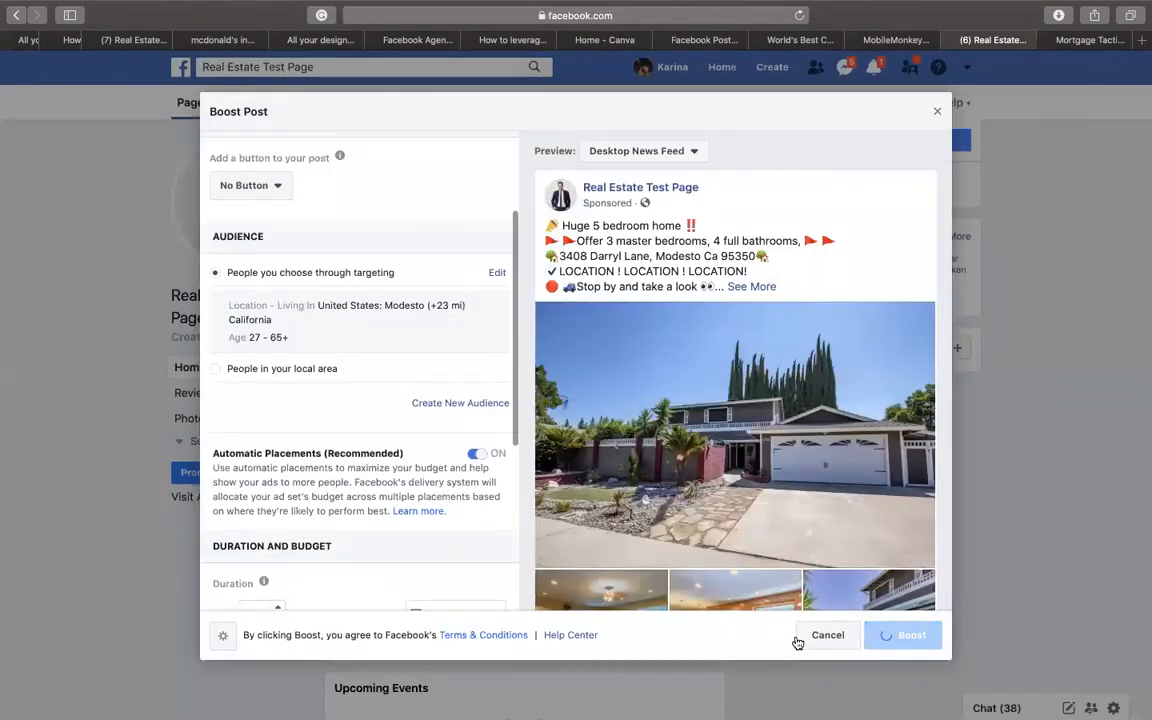
- Set the boost's total budget to 100.00
{"action": "scroll", "coordinate": [345, 306], "scroll_direction": "down", "scroll_amount": 7}
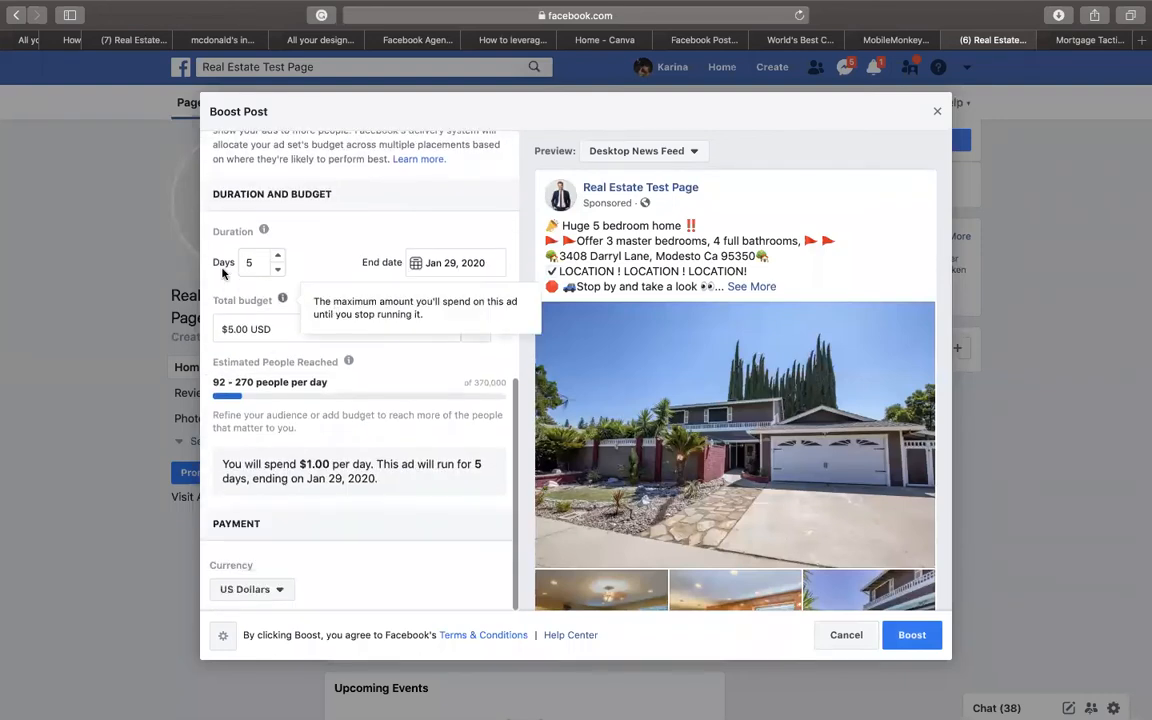
{"action": "left_click", "coordinate": [286, 328]}
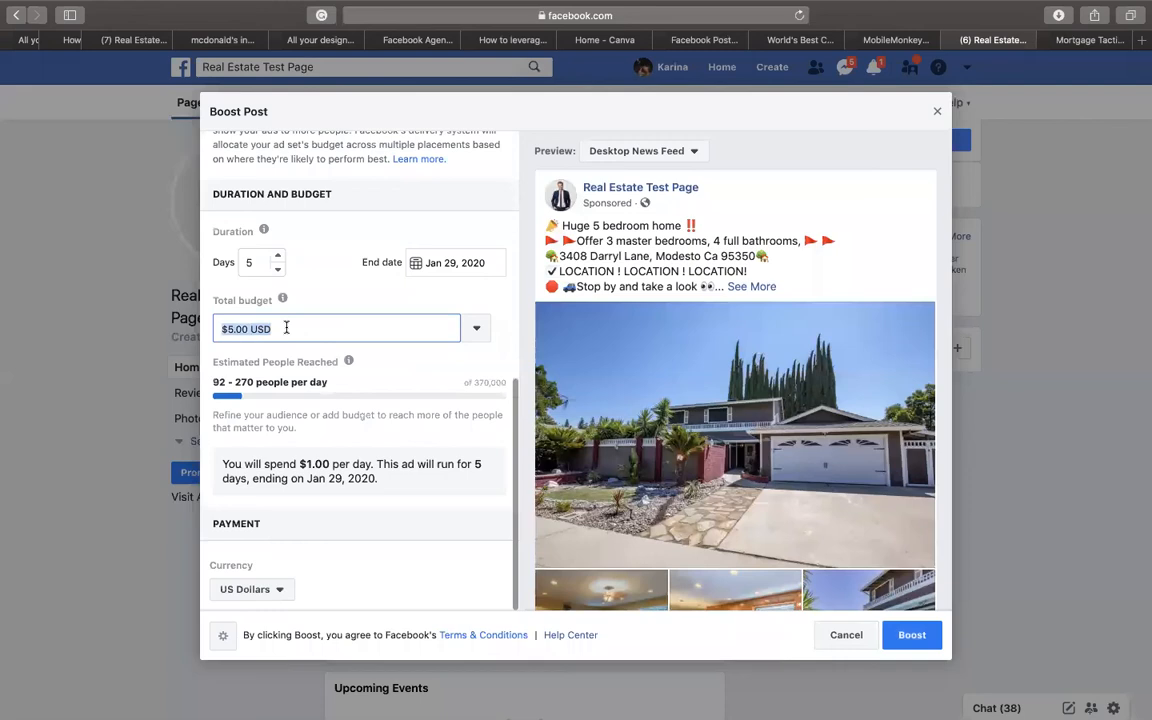
{"action": "type", "text": "1000"}
{"action": "key", "text": "BackSpace"}
{"action": "type", "text": ".00"}
{"action": "left_click", "coordinate": [349, 305]}
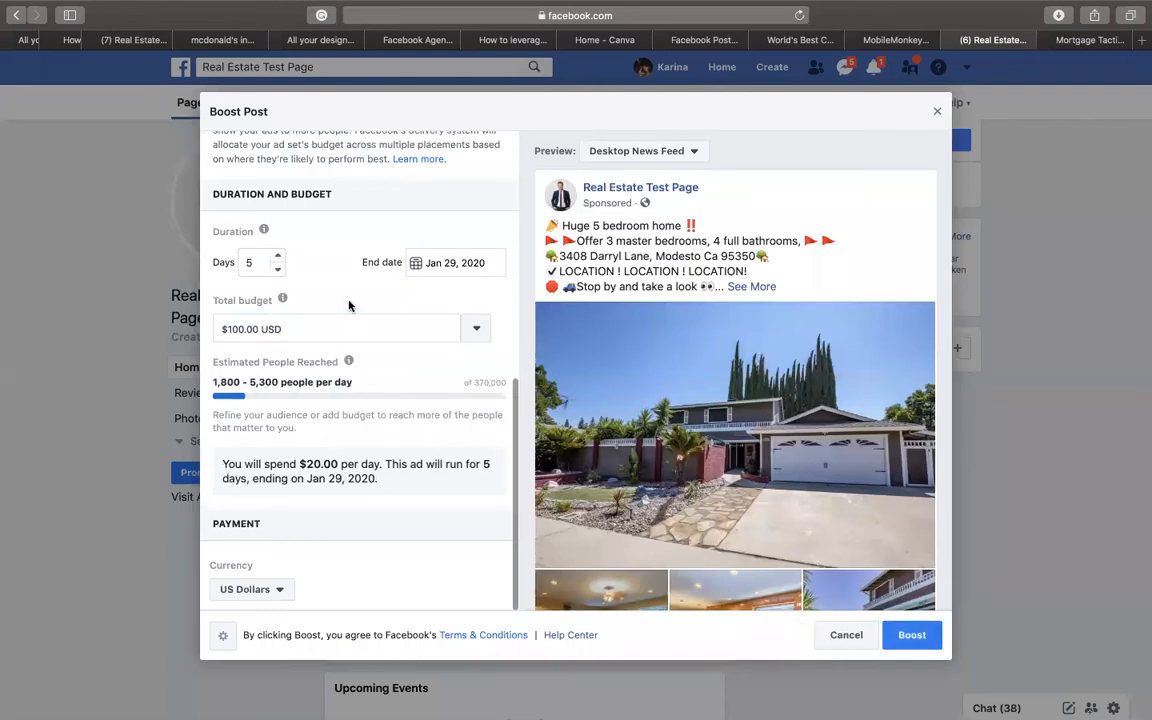
- Extend the boost duration to 7 days and keep US Dollars as the currency
{"action": "left_click", "coordinate": [279, 257]}
{"action": "left_click", "coordinate": [279, 257]}
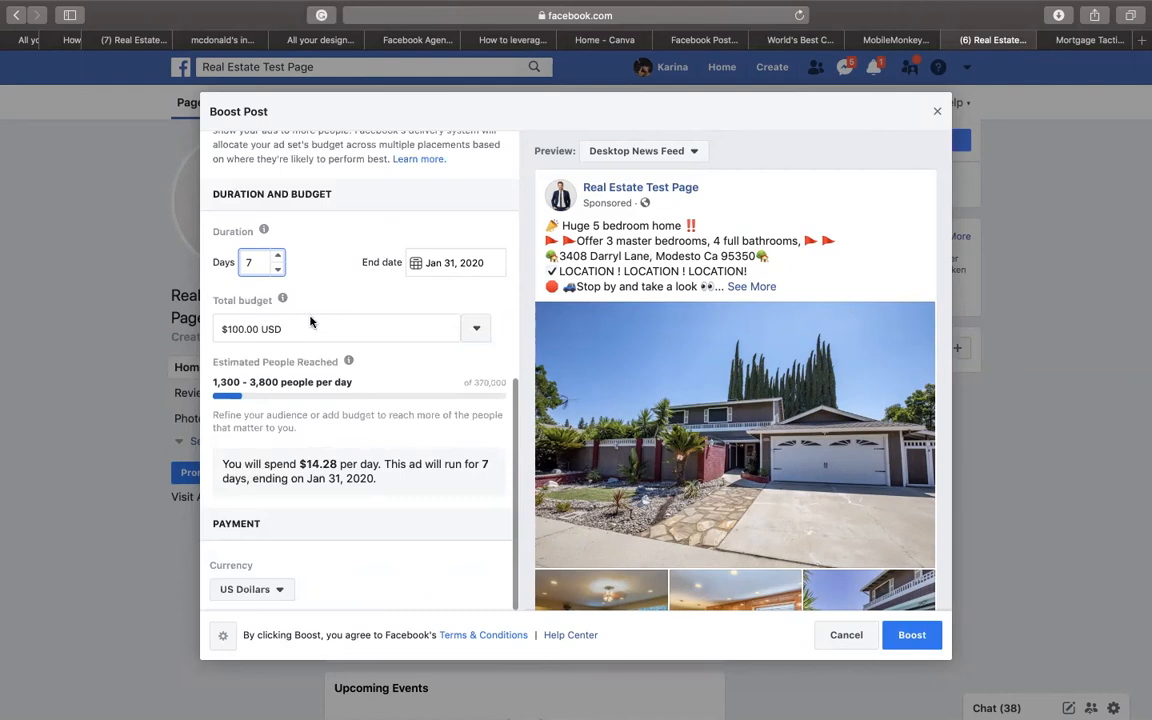
{"action": "left_click", "coordinate": [279, 590]}
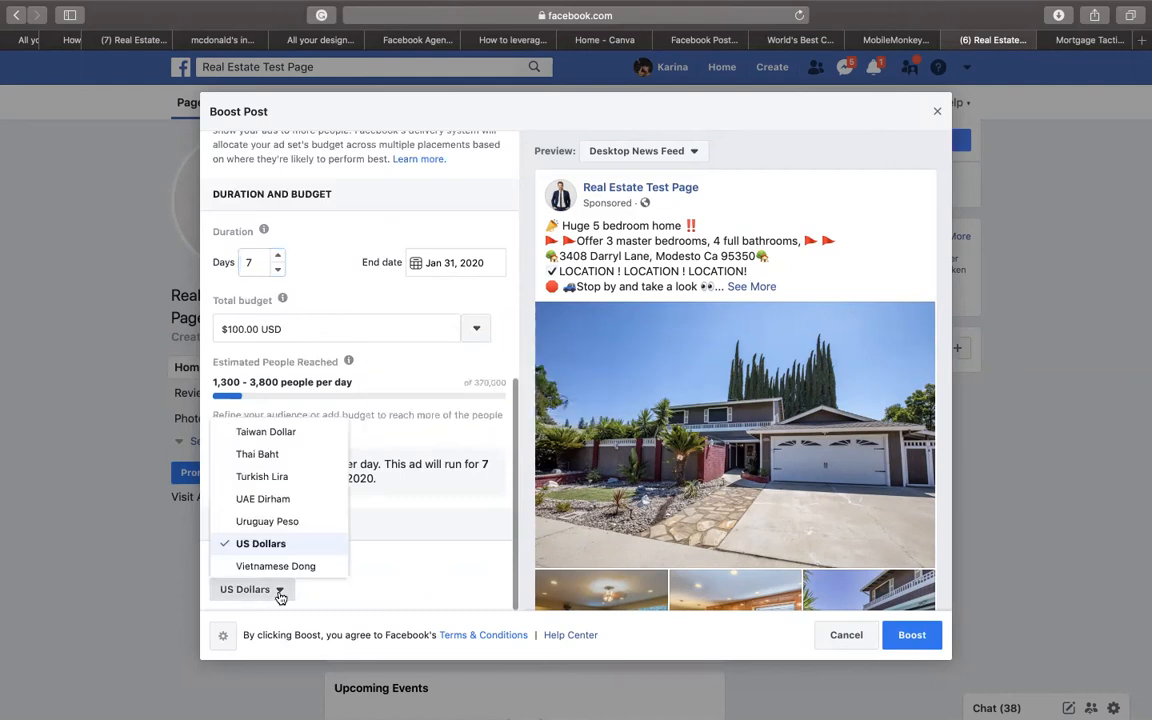
{"action": "left_click", "coordinate": [232, 541]}
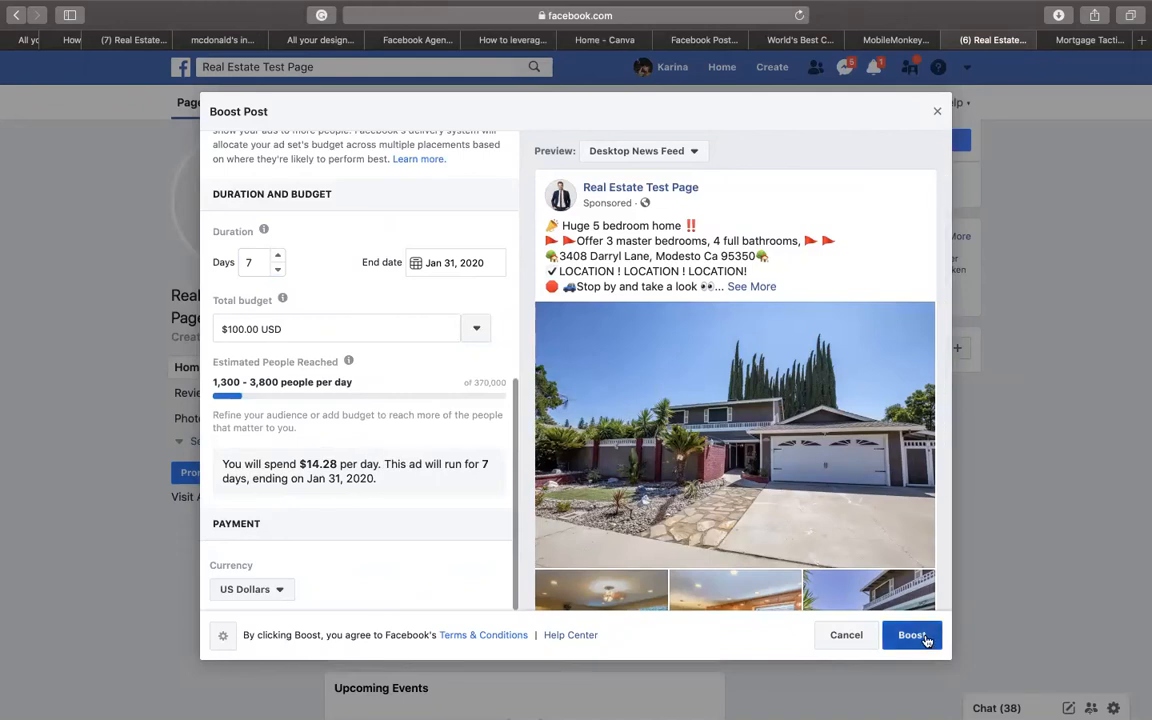
{"action": "scroll", "coordinate": [816, 386], "scroll_direction": "down", "scroll_amount": 3}
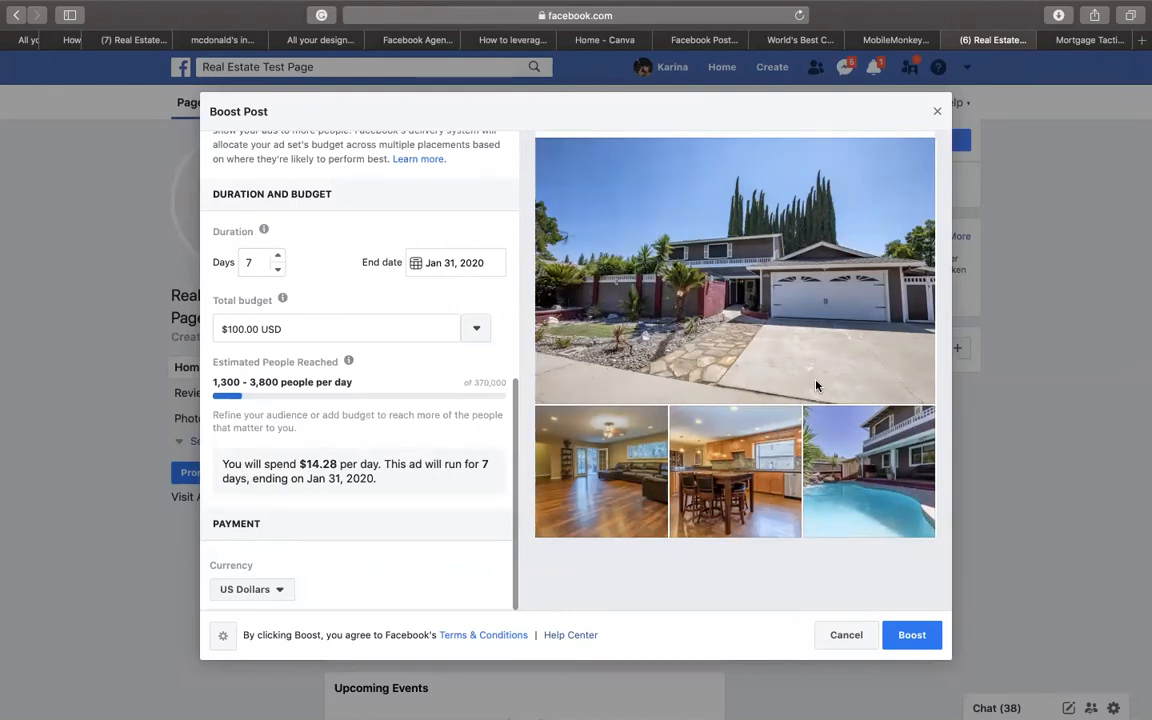
- Close the boost, cancel the ad without claiming the credit, and show all desktop spaces
{"action": "left_click", "coordinate": [938, 115]}
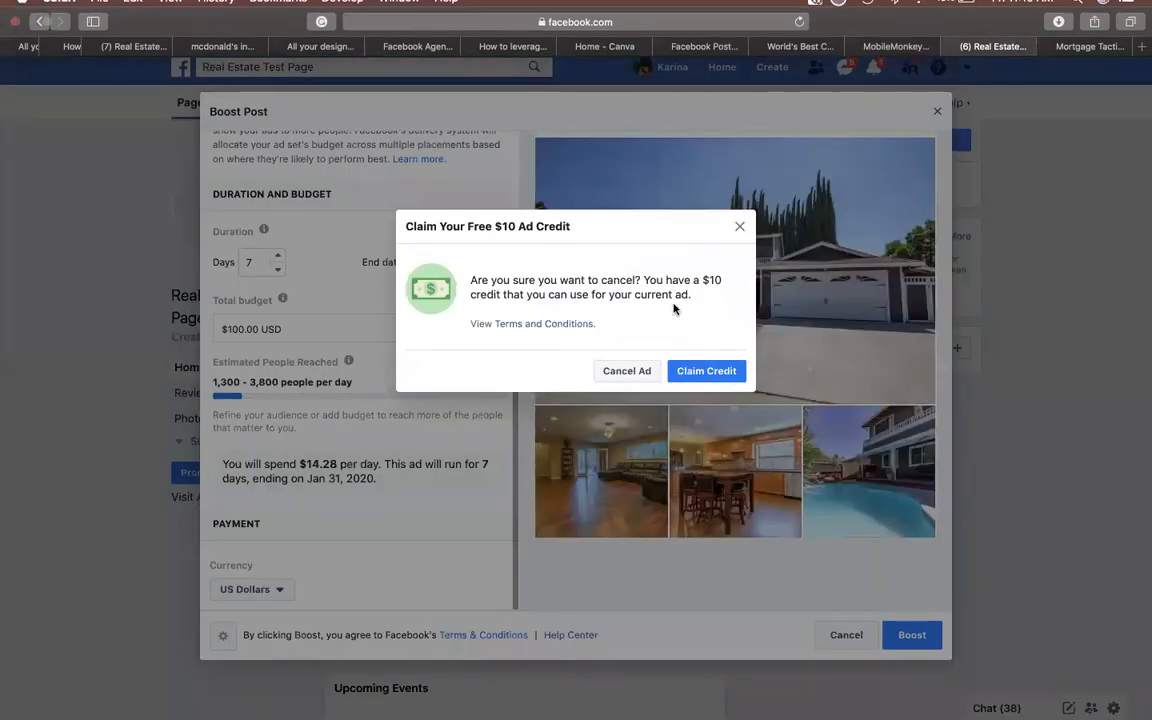
{"action": "left_click", "coordinate": [648, 373]}
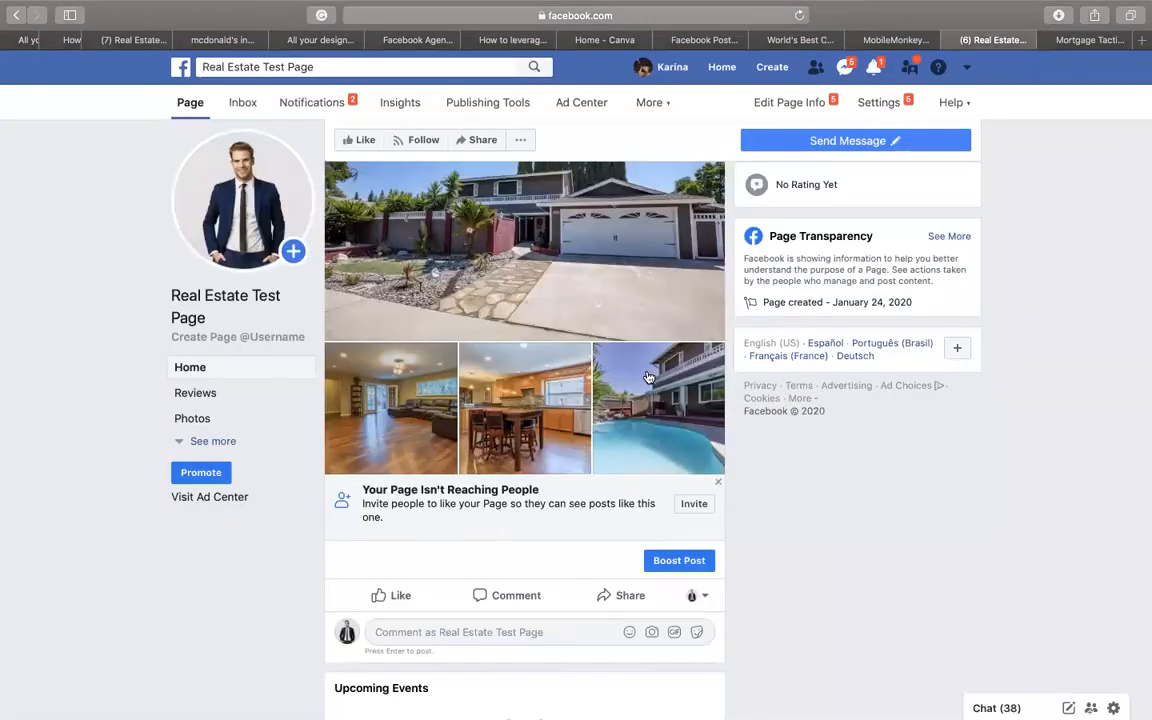
{"action": "scroll", "coordinate": [617, 302], "scroll_direction": "up", "scroll_amount": 3}
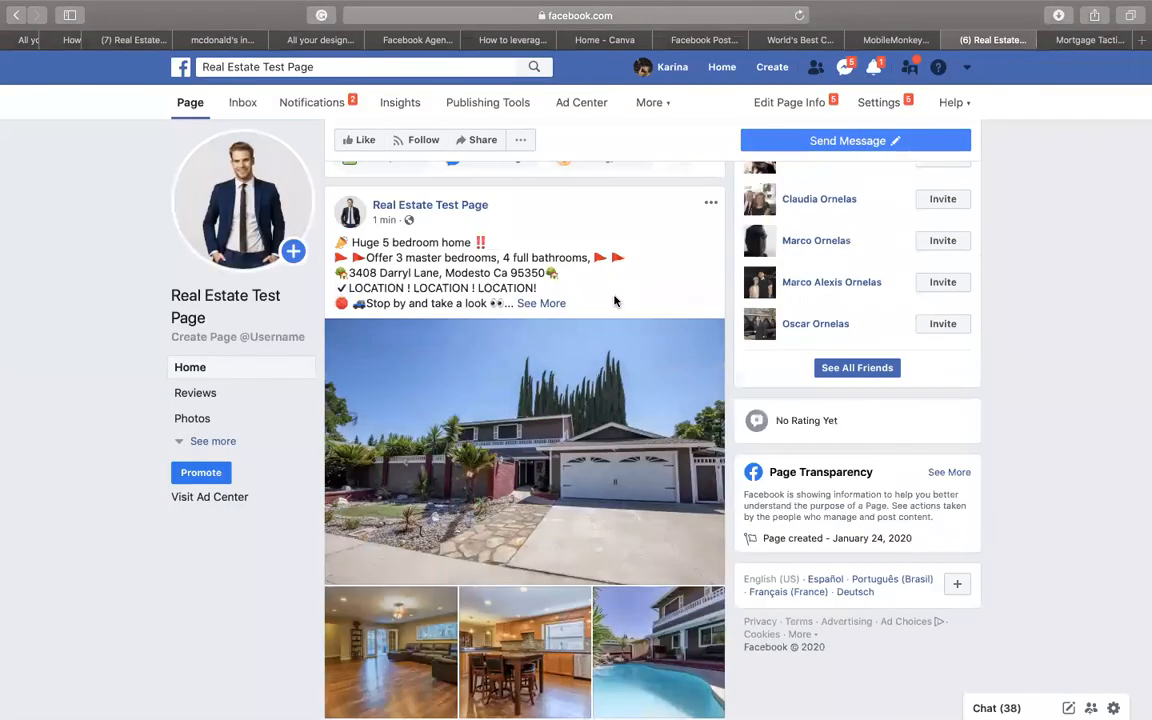
{"action": "mouse_move", "coordinate": [503, 8]}
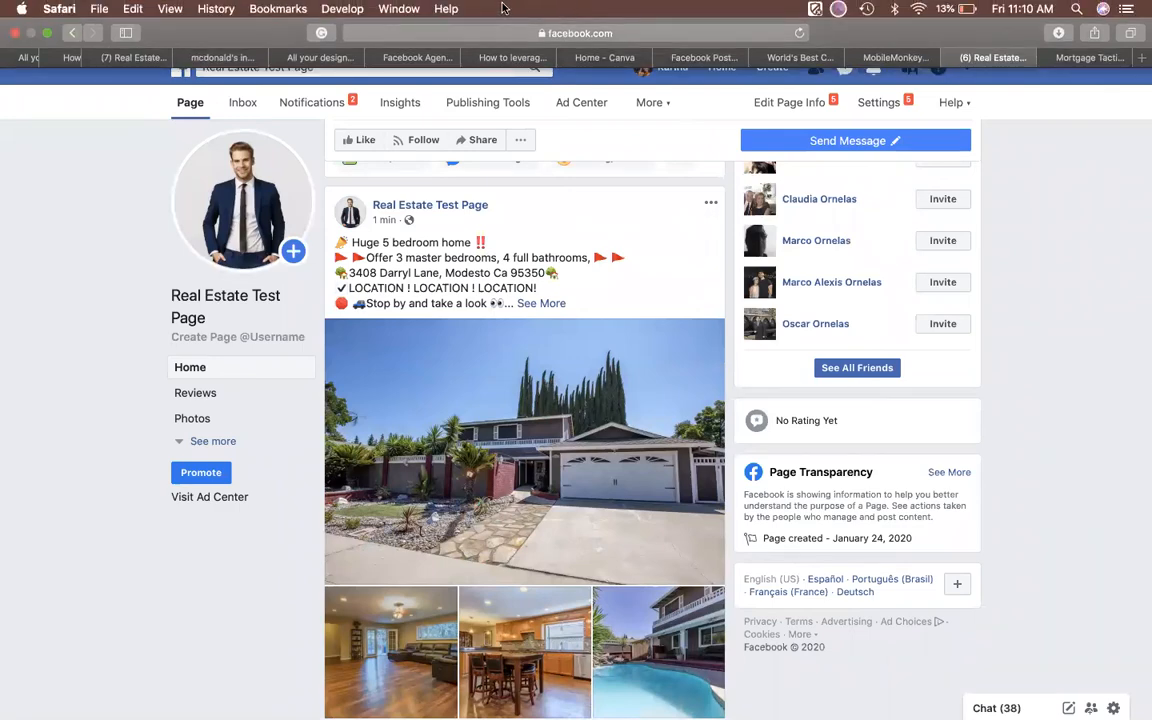
{"action": "key", "text": "ctrl+Up"}
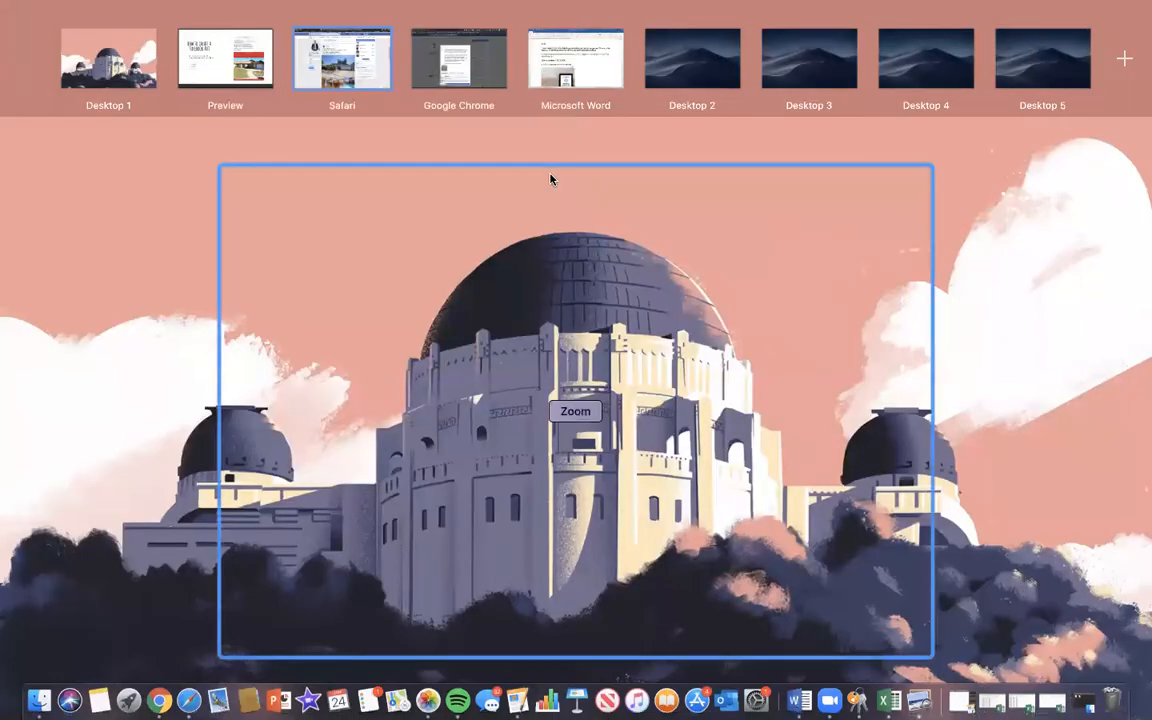
- Switch to the Preview slides and advance two slides to 'How to Create a Traffic Ad?'
{"action": "left_click", "coordinate": [225, 58]}
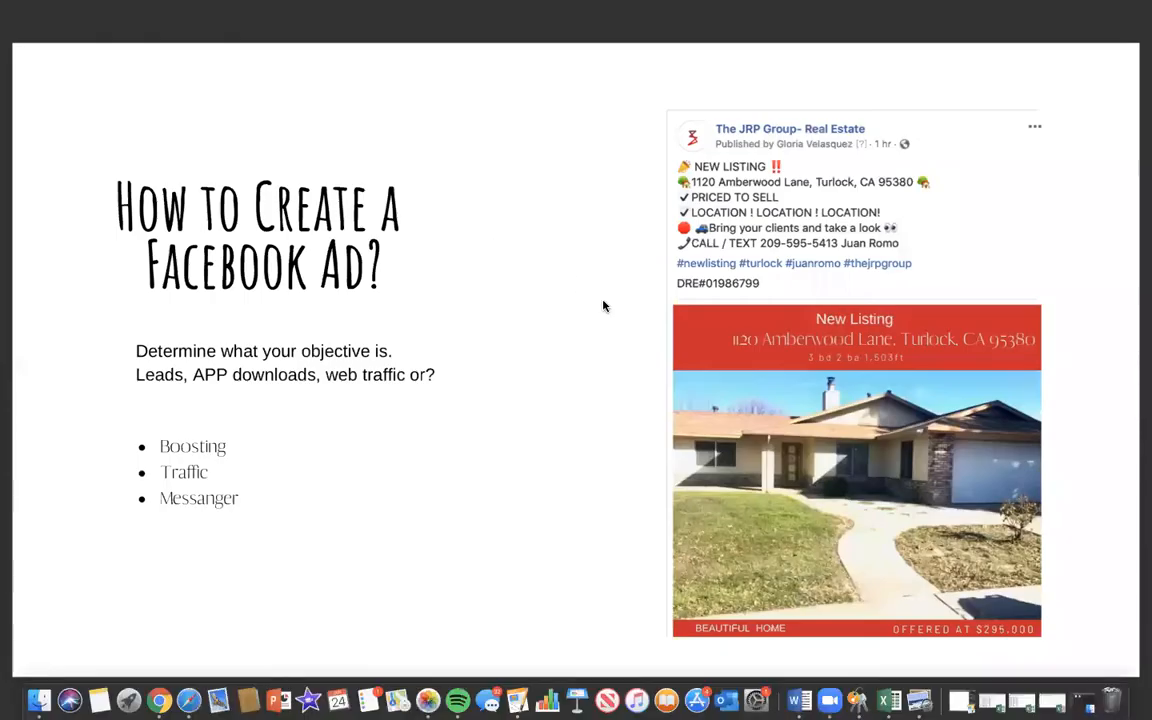
{"action": "key", "text": "Right"}
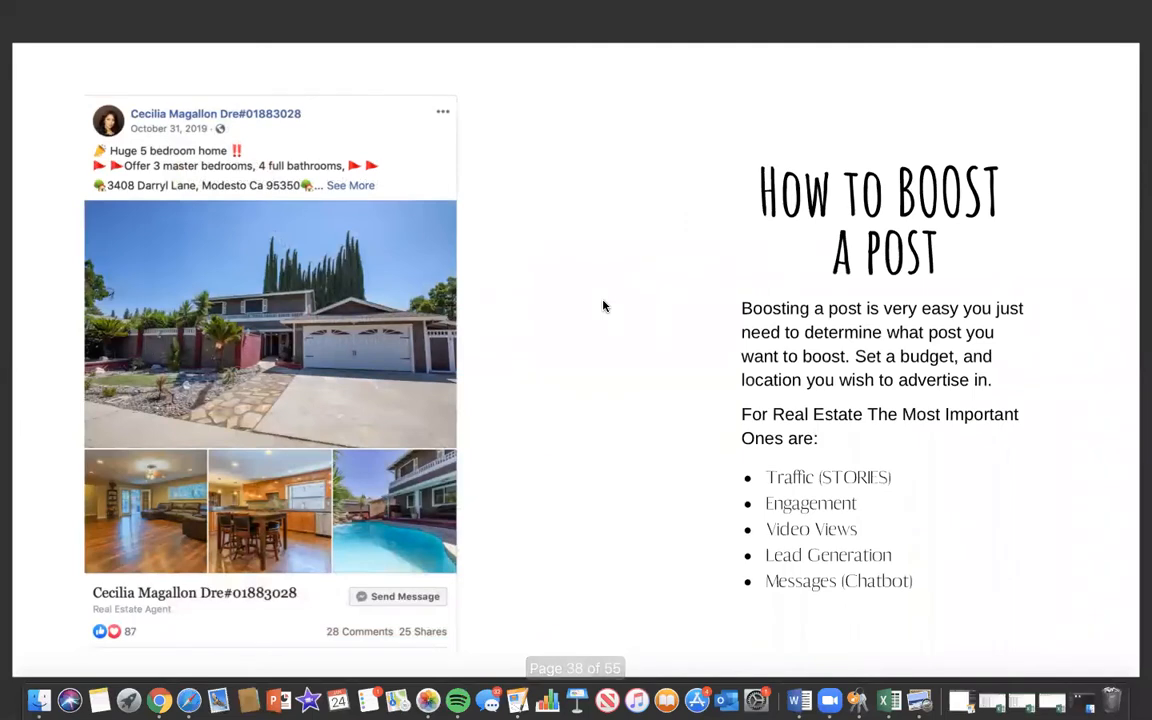
{"action": "key", "text": "Right"}
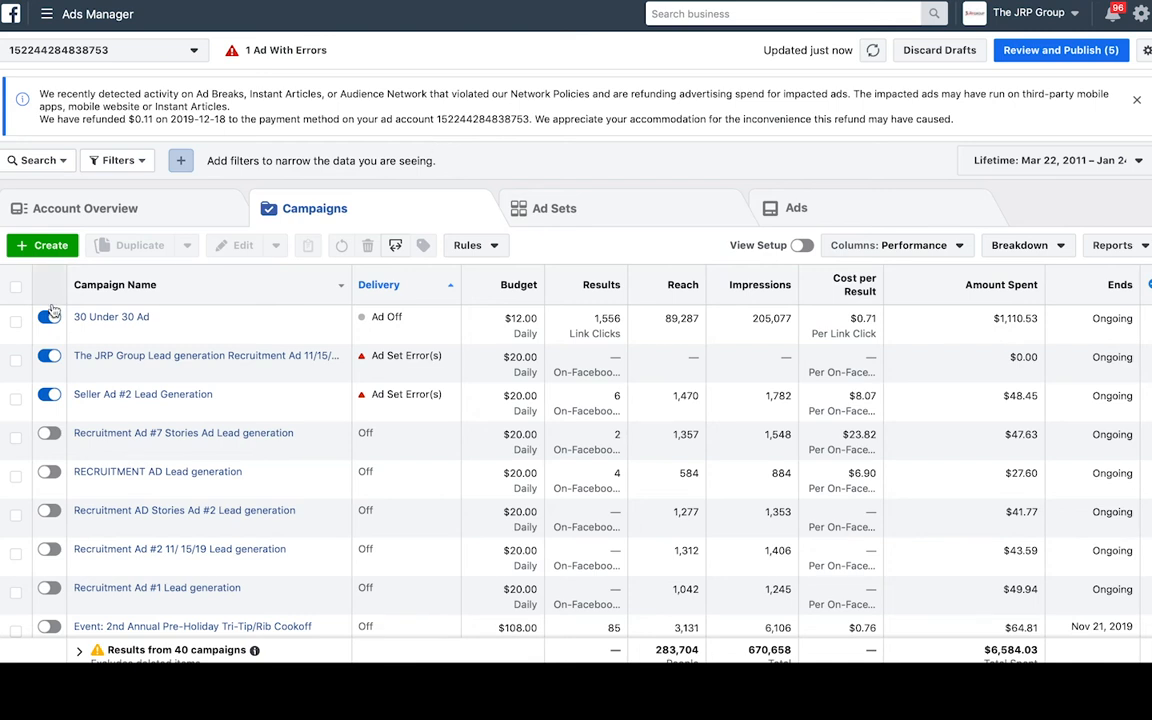
- Create a fresh campaign, discarding the saved draft, with Housing special ad category and Traffic objective
{"action": "left_click", "coordinate": [45, 247]}
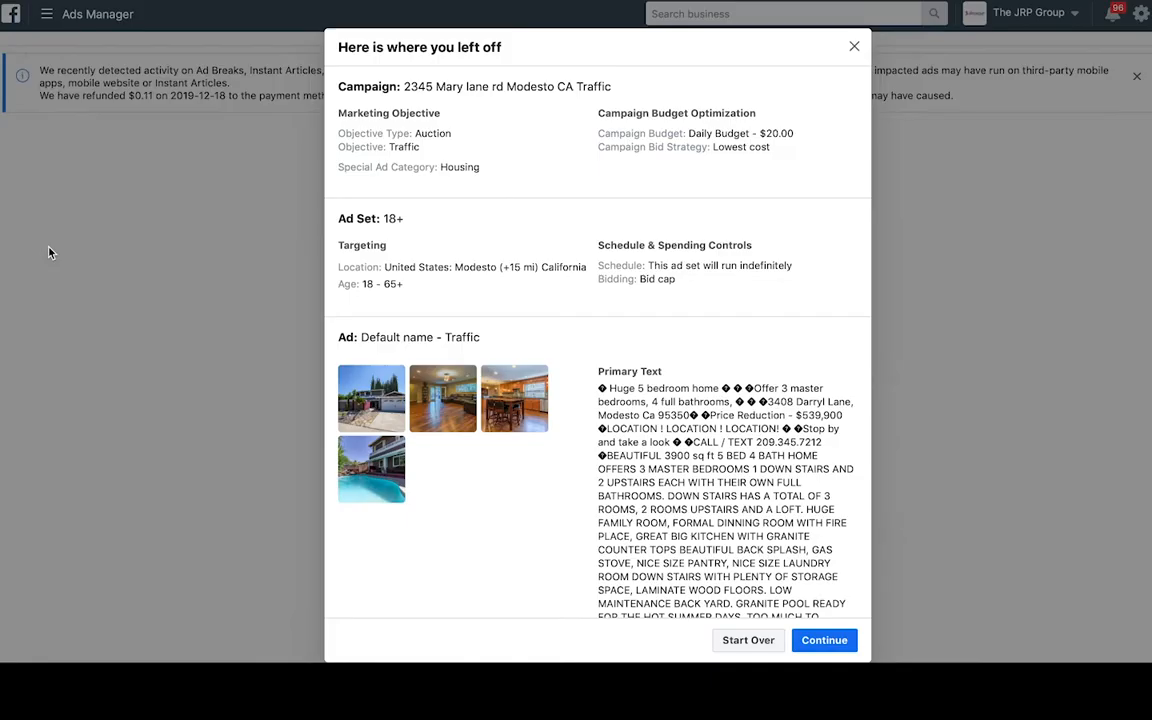
{"action": "left_click", "coordinate": [855, 47]}
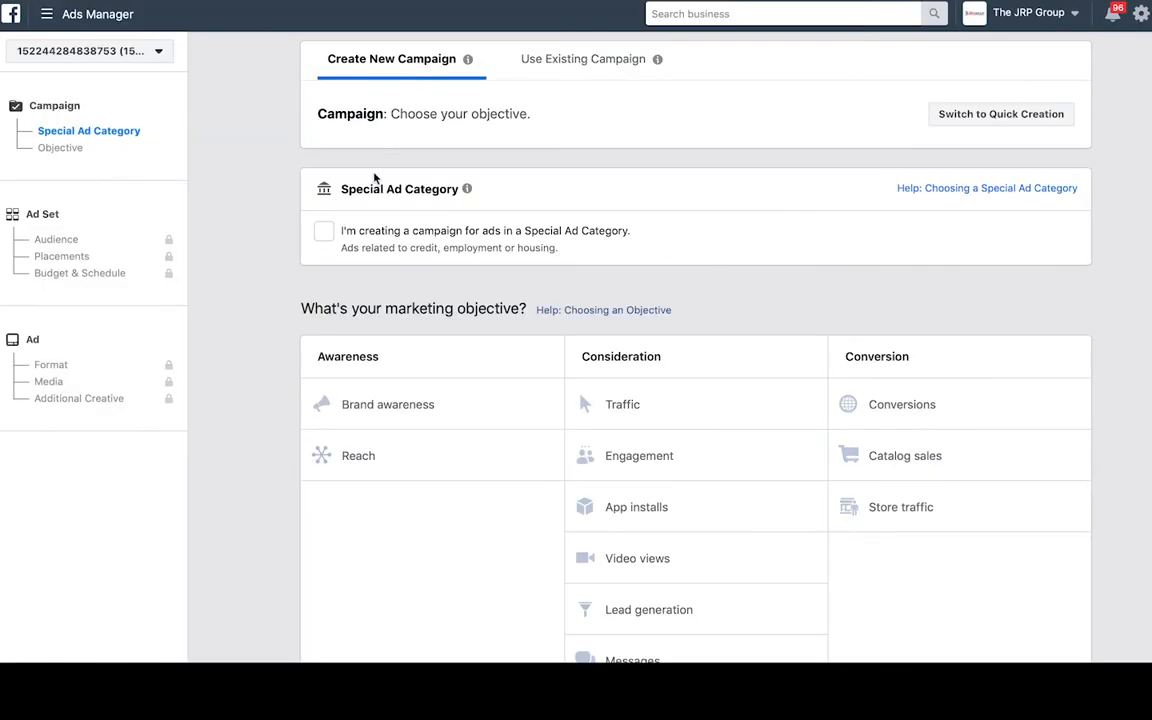
{"action": "left_click", "coordinate": [323, 231]}
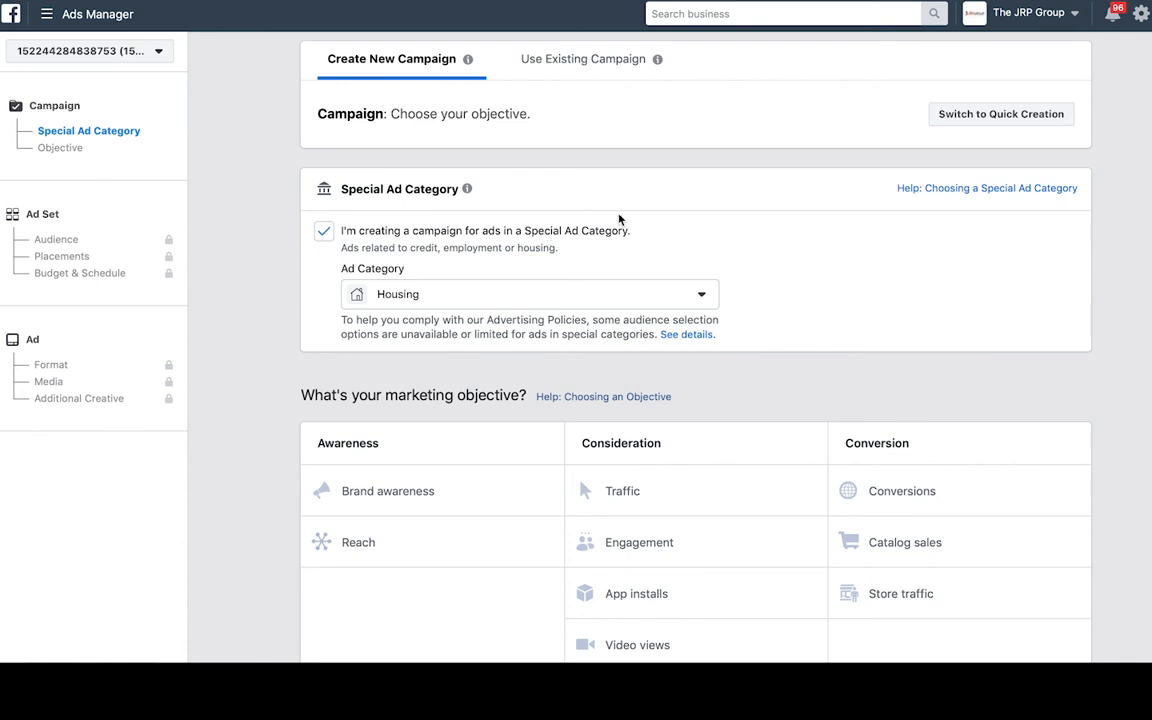
{"action": "scroll", "coordinate": [617, 219], "scroll_direction": "down", "scroll_amount": 1}
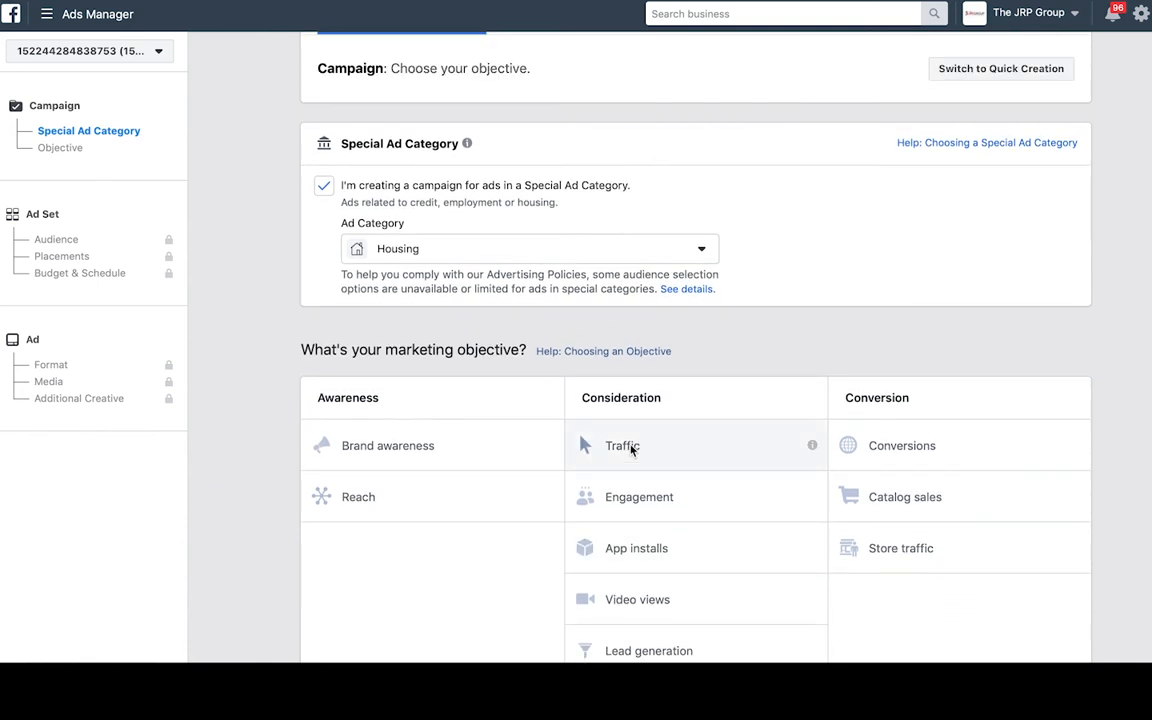
{"action": "left_click", "coordinate": [631, 450]}
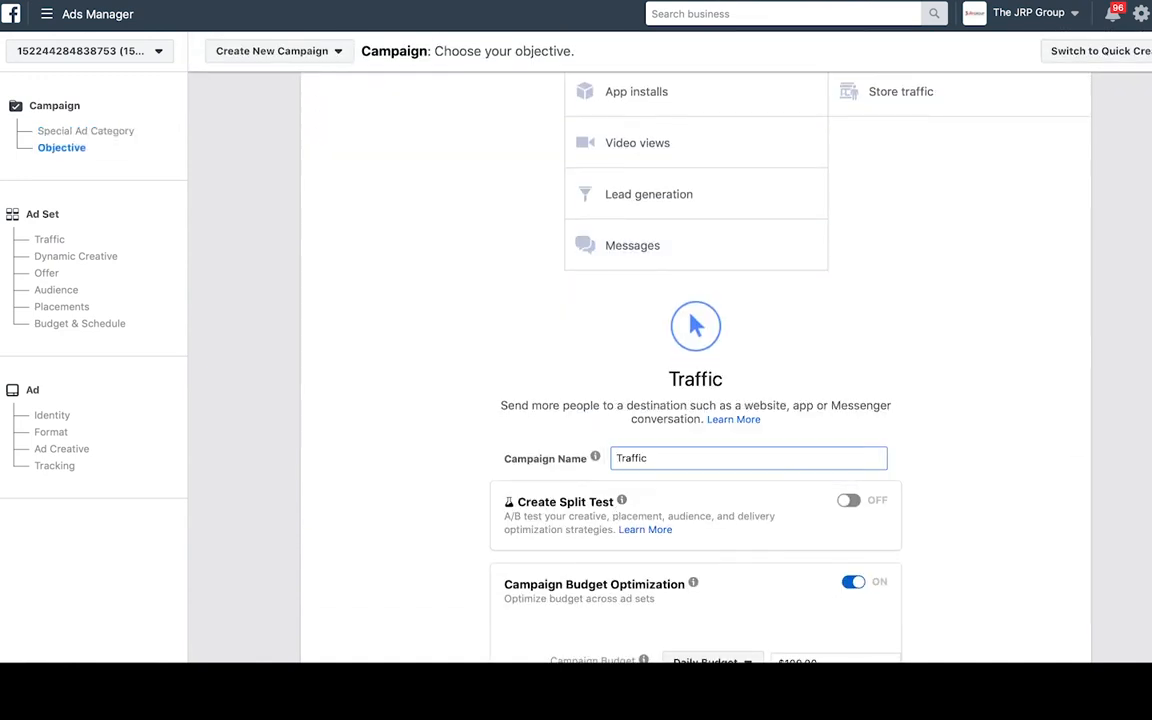
- Put the listing's street address and city before 'Traffic' in the campaign name
{"action": "left_click", "coordinate": [617, 458]}
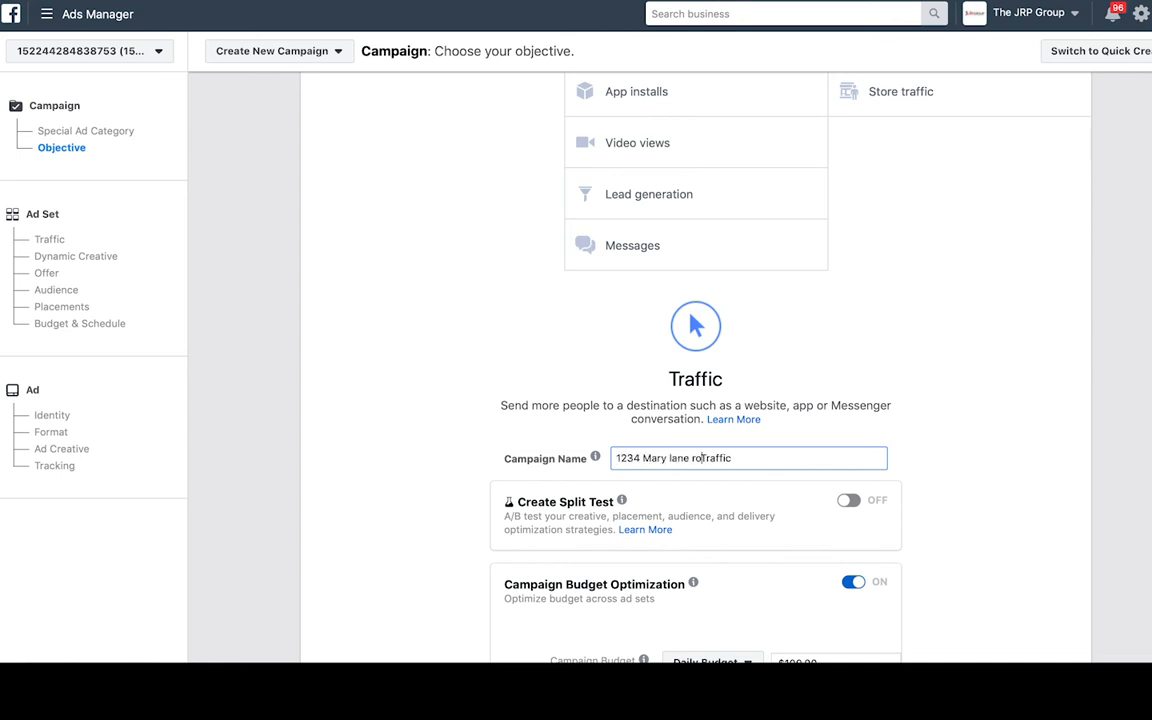
- Set the daily campaign budget to $20.00 and continue to the ad set
{"action": "scroll", "coordinate": [703, 446], "scroll_direction": "down", "scroll_amount": 3}
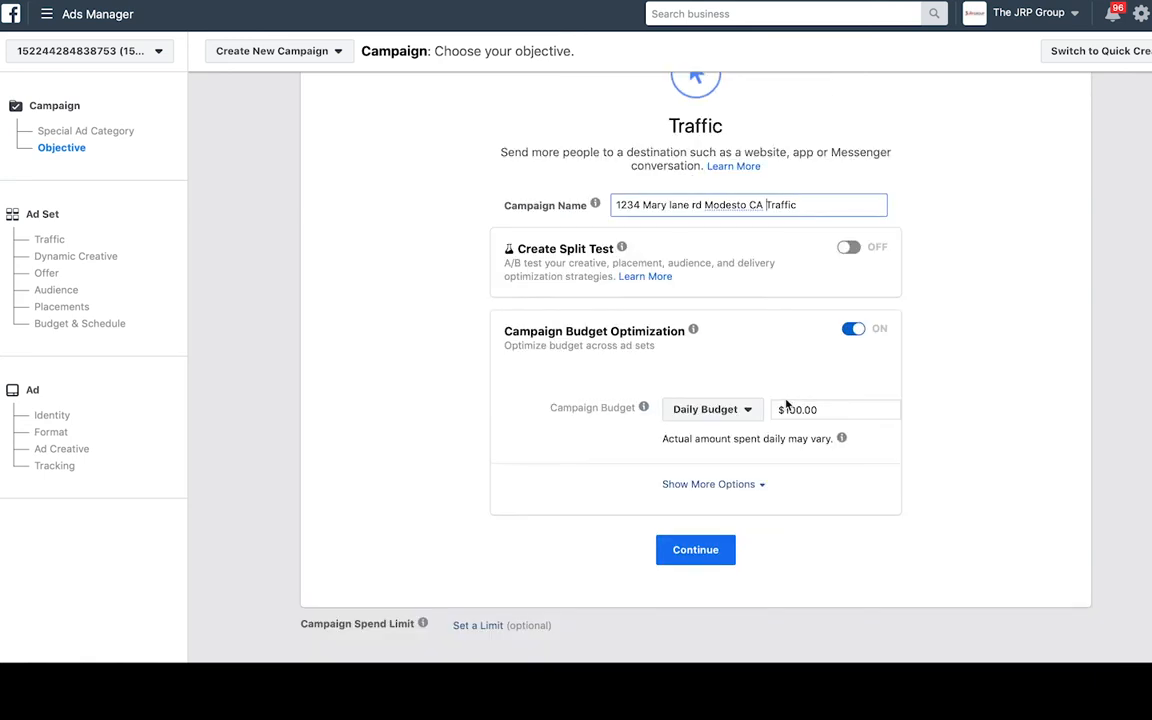
{"action": "left_click", "coordinate": [800, 409]}
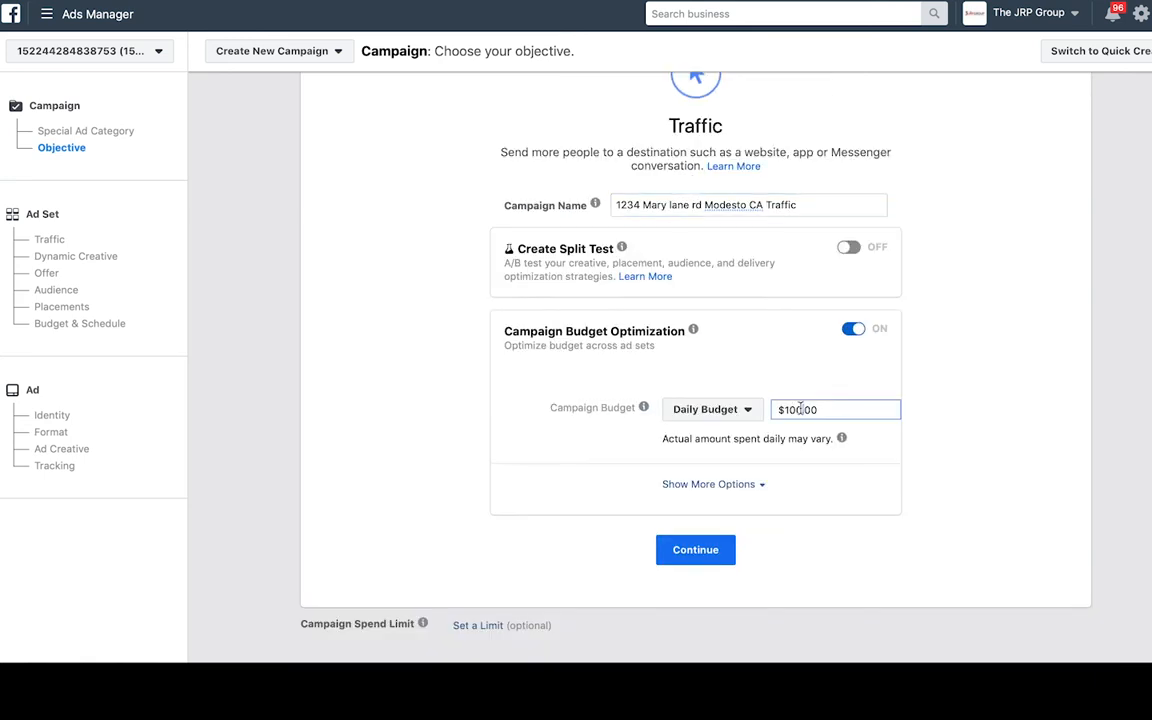
{"action": "key", "text": "BackSpace"}
{"action": "key", "text": "BackSpace"}
{"action": "type", "text": "2"}
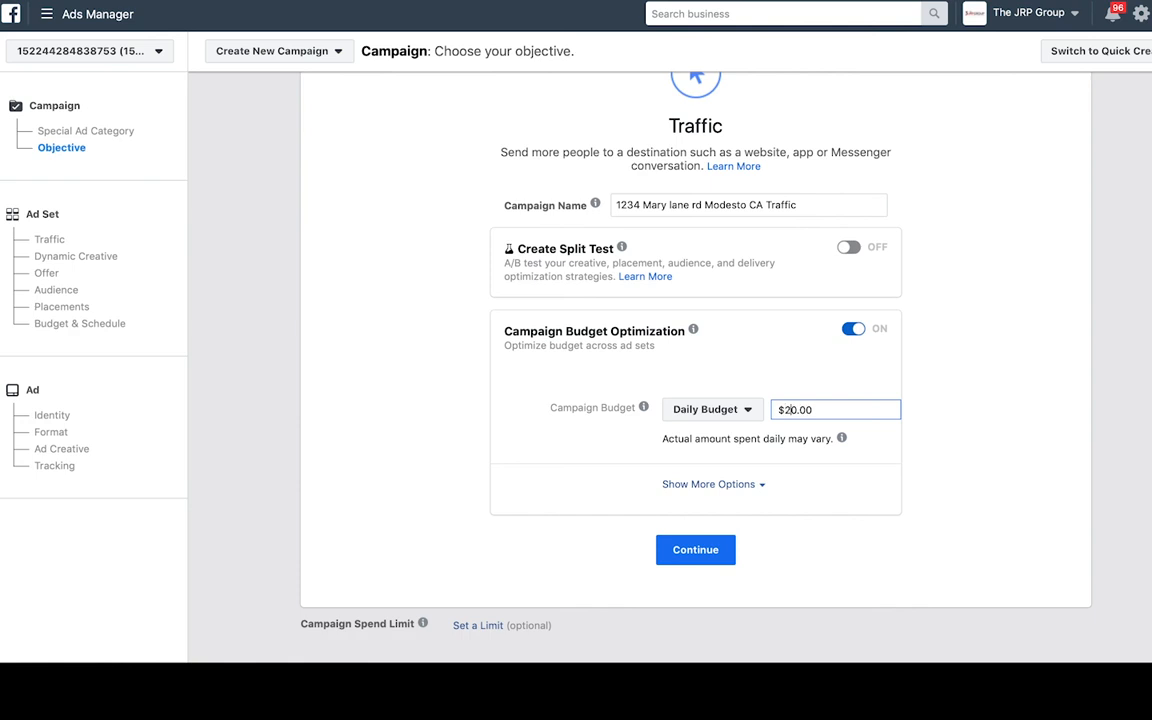
{"action": "left_click", "coordinate": [716, 550]}
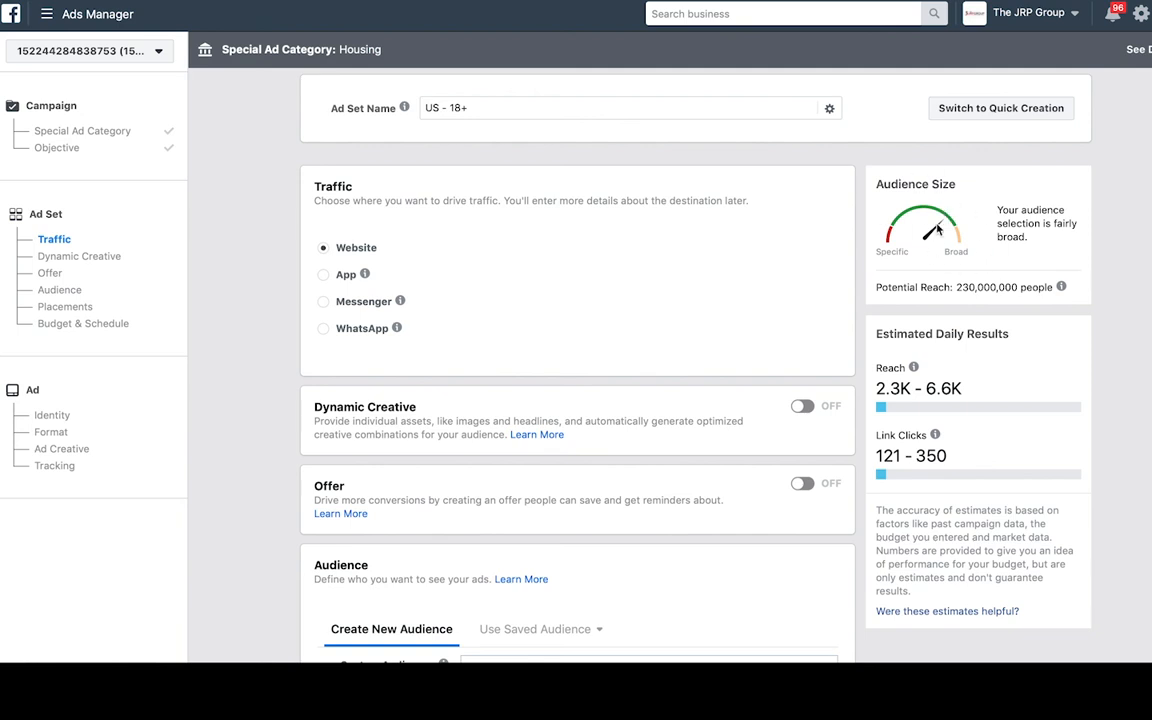
- Target Modesto, California with a 15-mile radius instead of the United States
{"action": "mouse_move", "coordinate": [968, 388]}
{"action": "scroll", "coordinate": [614, 358], "scroll_direction": "down", "scroll_amount": 3}
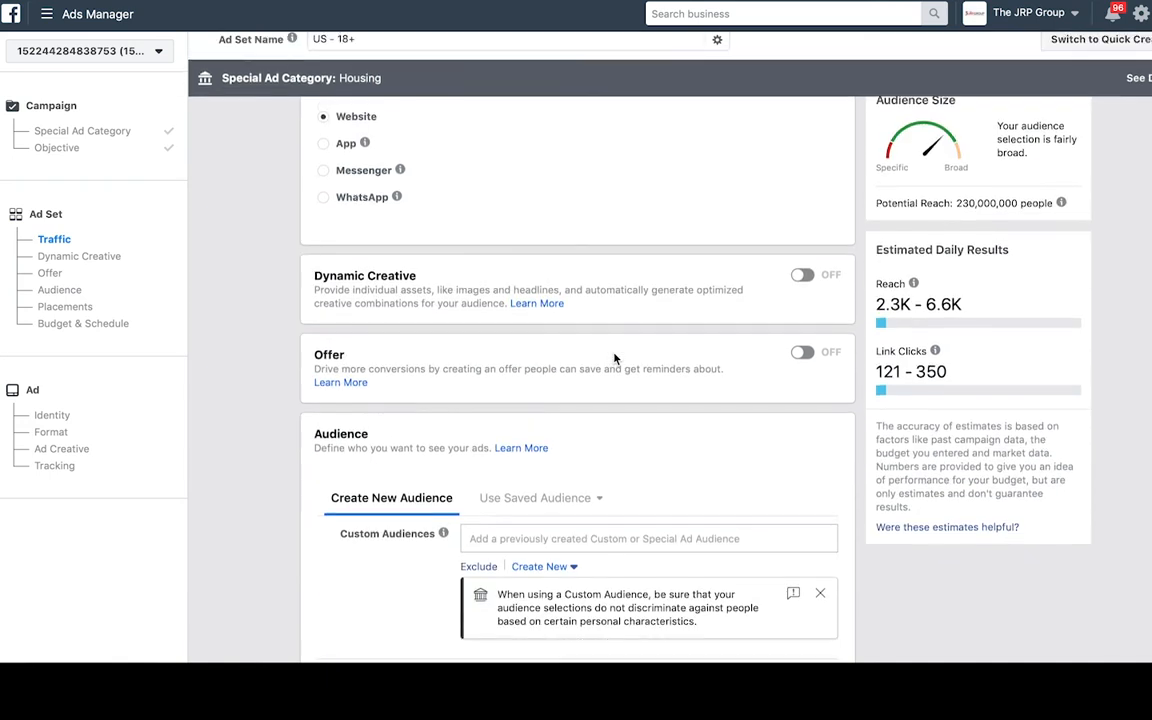
{"action": "scroll", "coordinate": [614, 358], "scroll_direction": "down", "scroll_amount": 5}
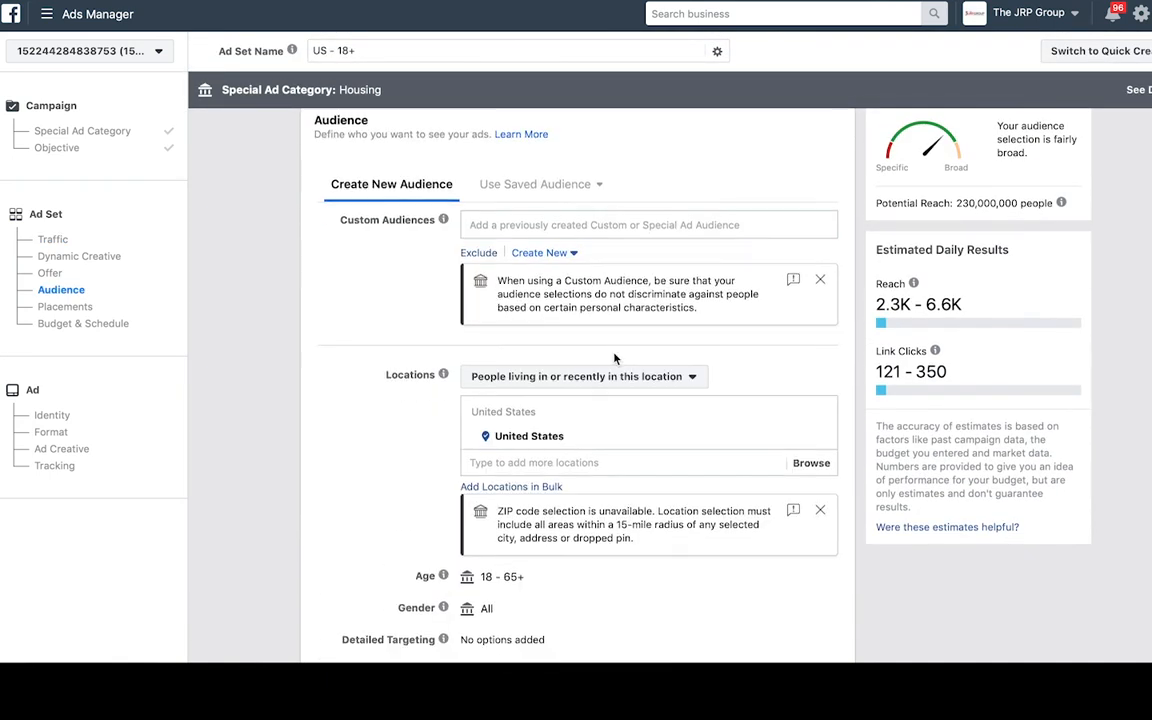
{"action": "left_click", "coordinate": [530, 462]}
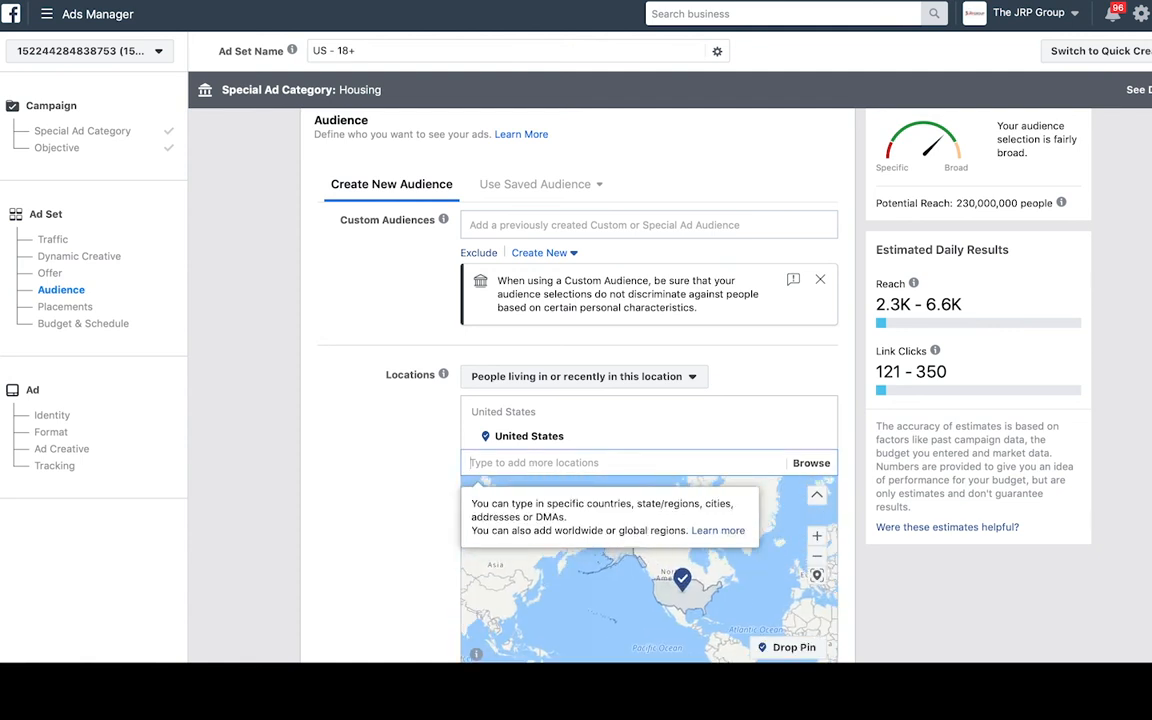
{"action": "type", "text": "modesto"}
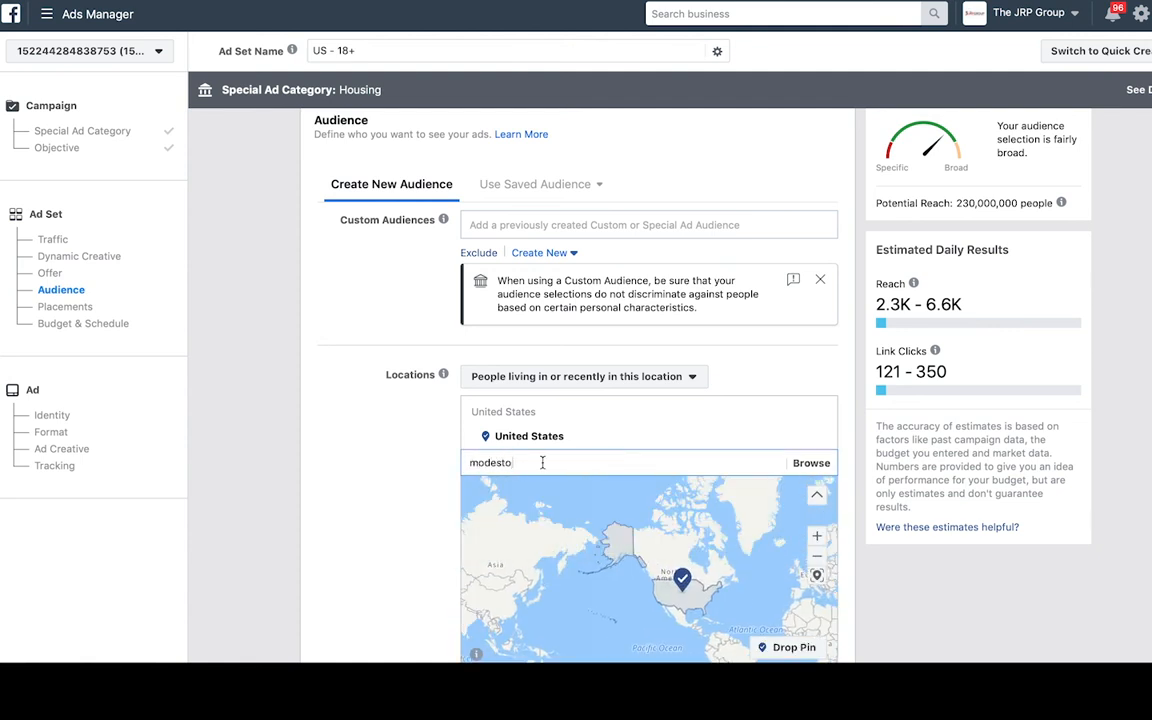
{"action": "left_click", "coordinate": [553, 485]}
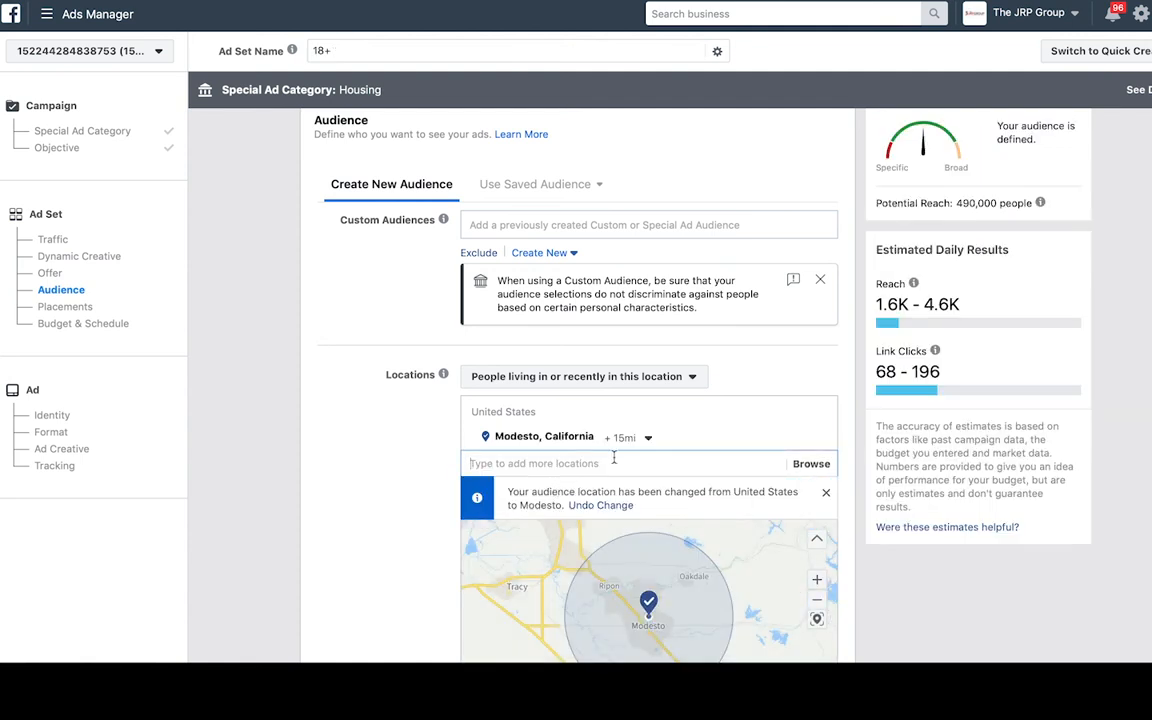
{"action": "left_click", "coordinate": [625, 437]}
{"action": "left_click_drag", "start_coordinate": [632, 511], "coordinate": [606, 510]}
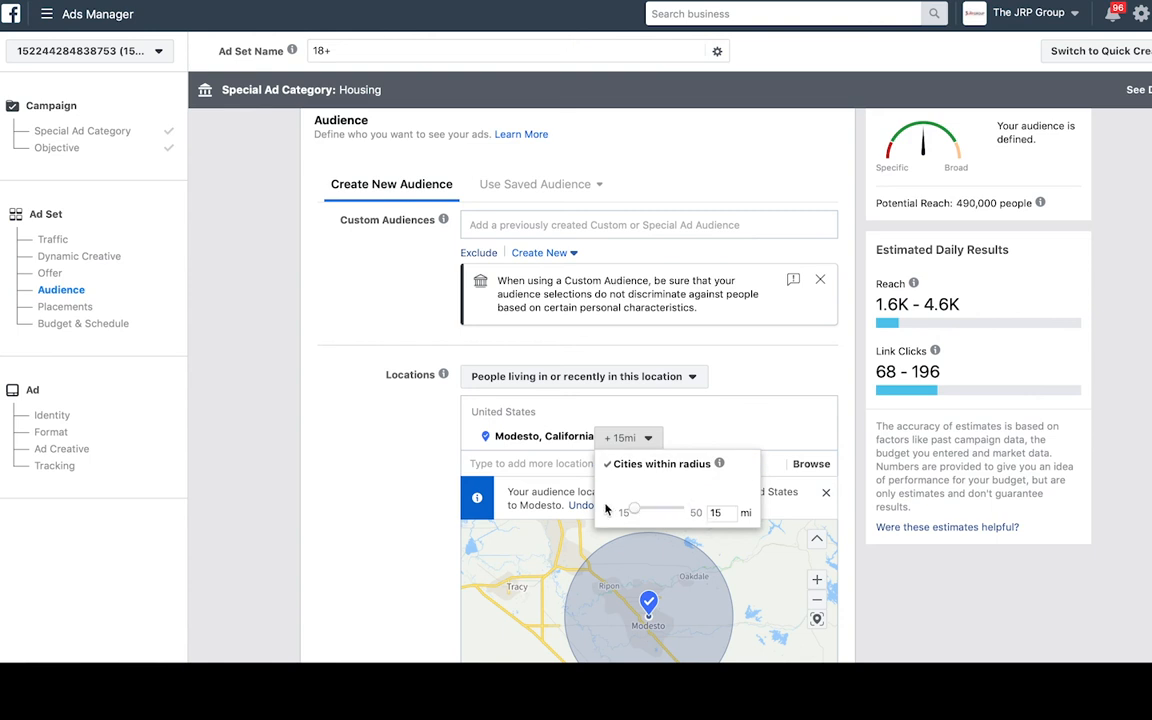
{"action": "left_click", "coordinate": [372, 403]}
- Switch to manual placements, uncheck Audience Network, and continue to the ad
{"action": "scroll", "coordinate": [372, 403], "scroll_direction": "down", "scroll_amount": 2}
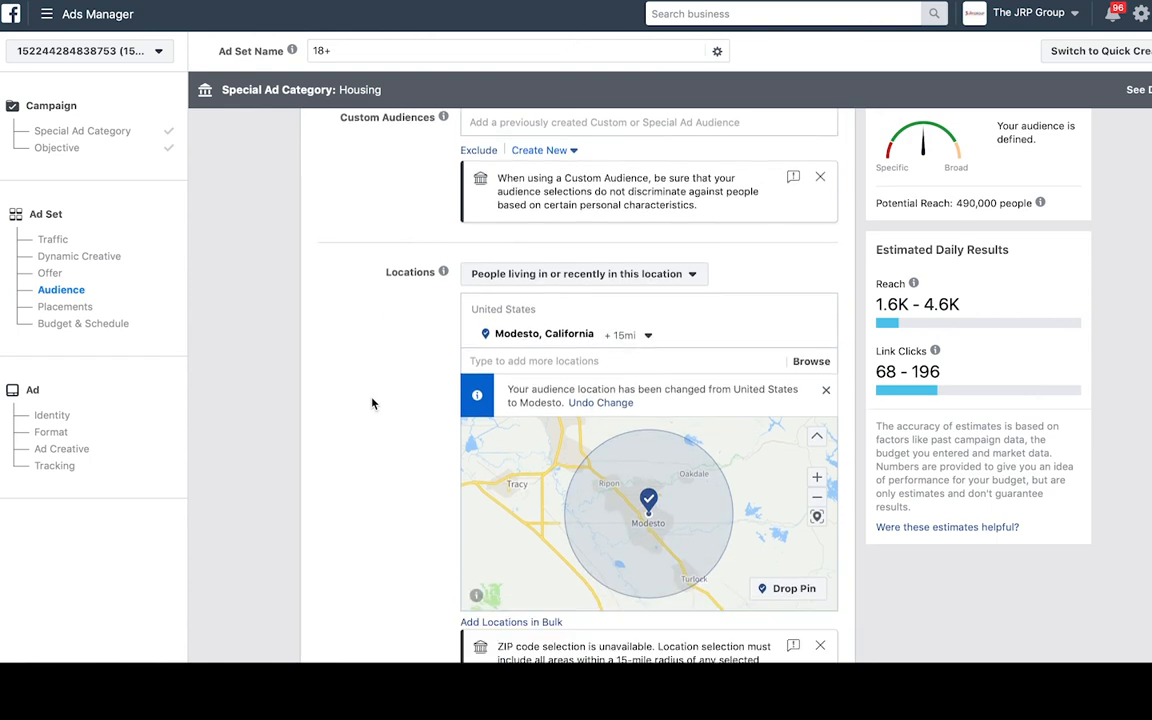
{"action": "scroll", "coordinate": [372, 403], "scroll_direction": "down", "scroll_amount": 5}
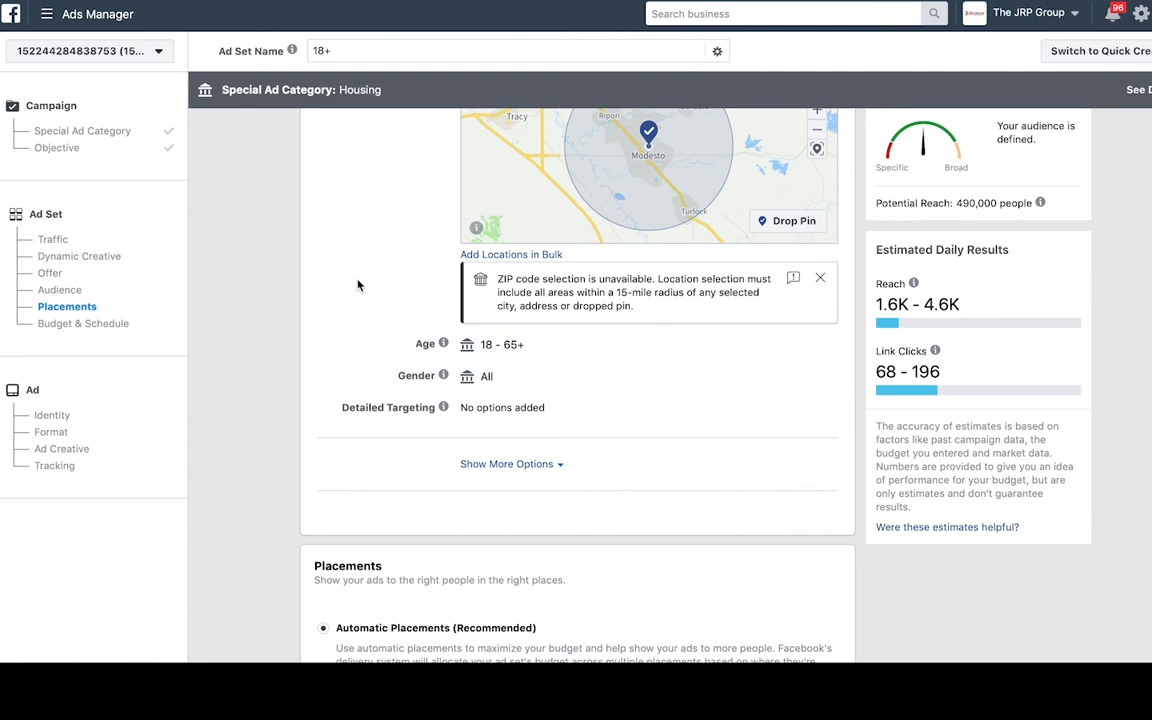
{"action": "scroll", "coordinate": [358, 284], "scroll_direction": "down", "scroll_amount": 4}
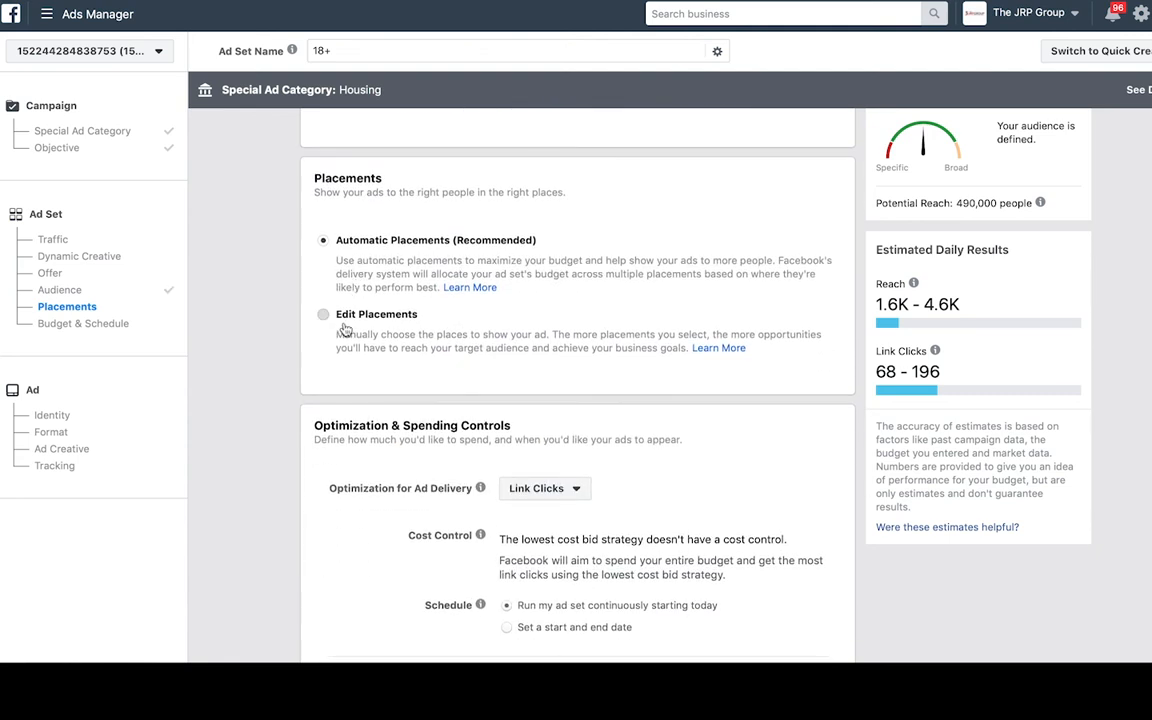
{"action": "left_click", "coordinate": [323, 315]}
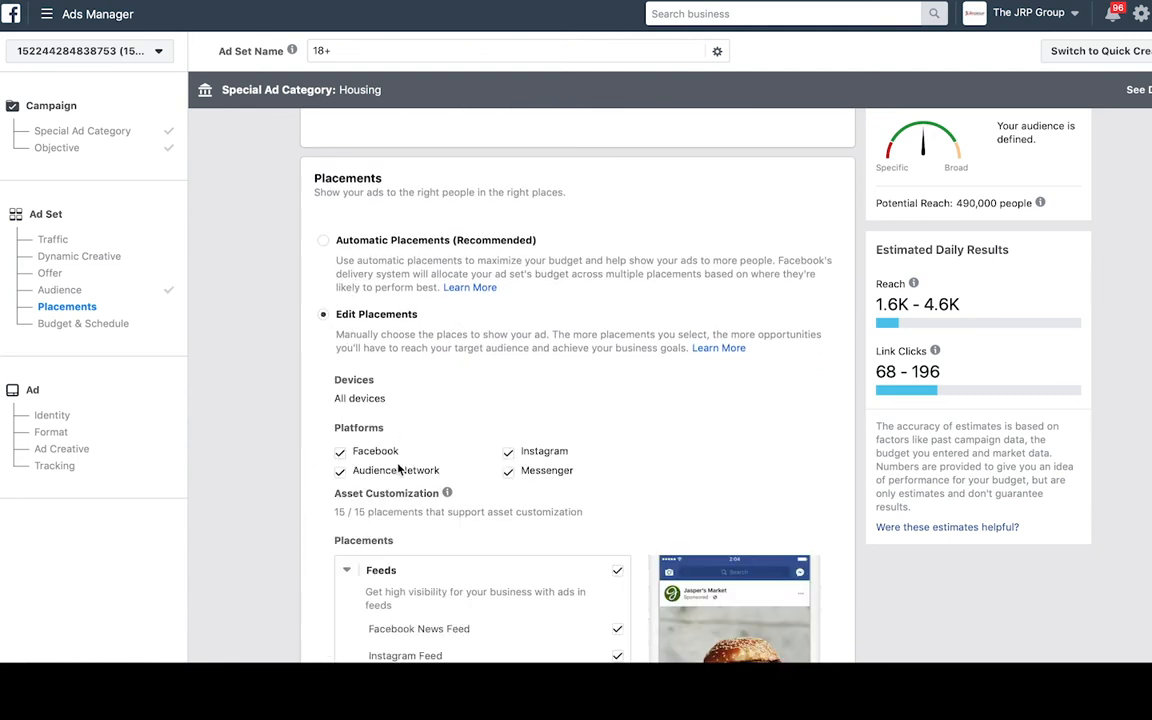
{"action": "left_click", "coordinate": [340, 472]}
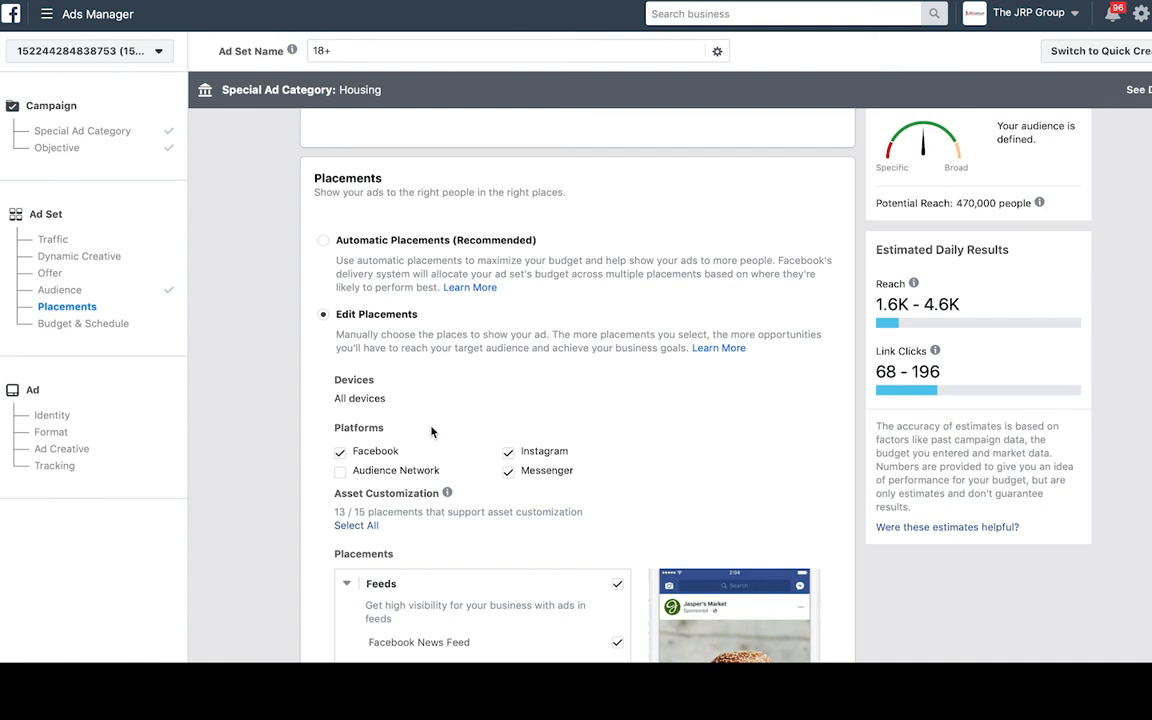
{"action": "scroll", "coordinate": [432, 432], "scroll_direction": "down", "scroll_amount": 6}
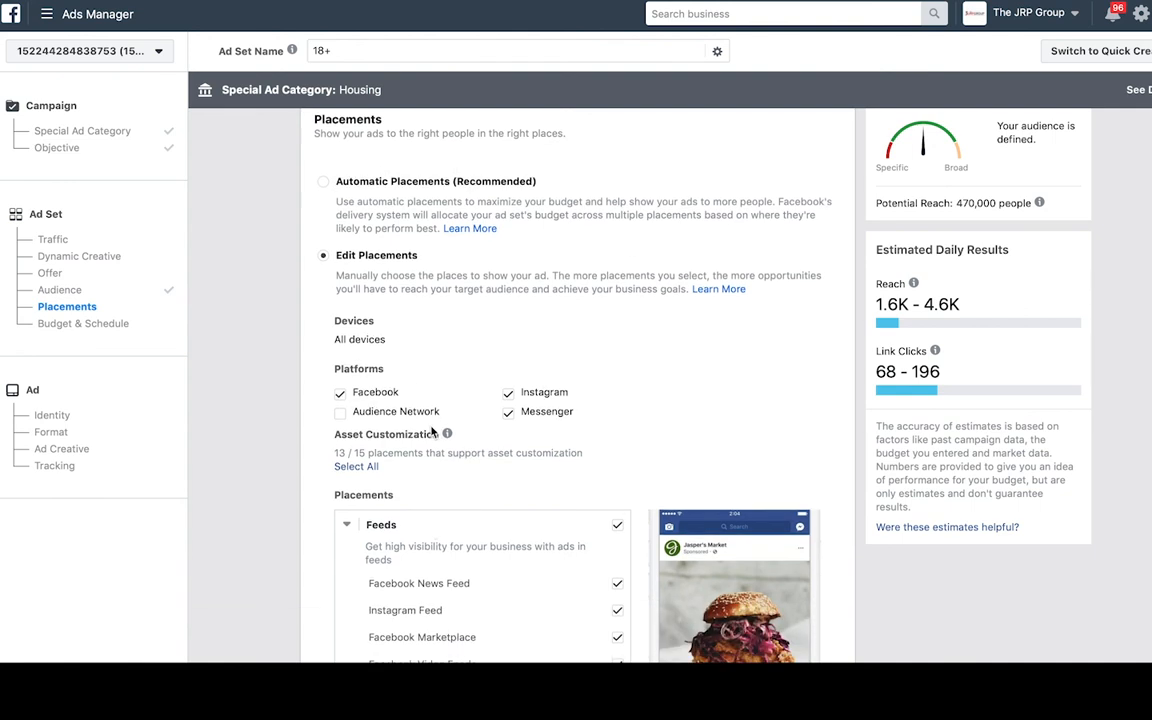
{"action": "scroll", "coordinate": [432, 432], "scroll_direction": "down", "scroll_amount": 10}
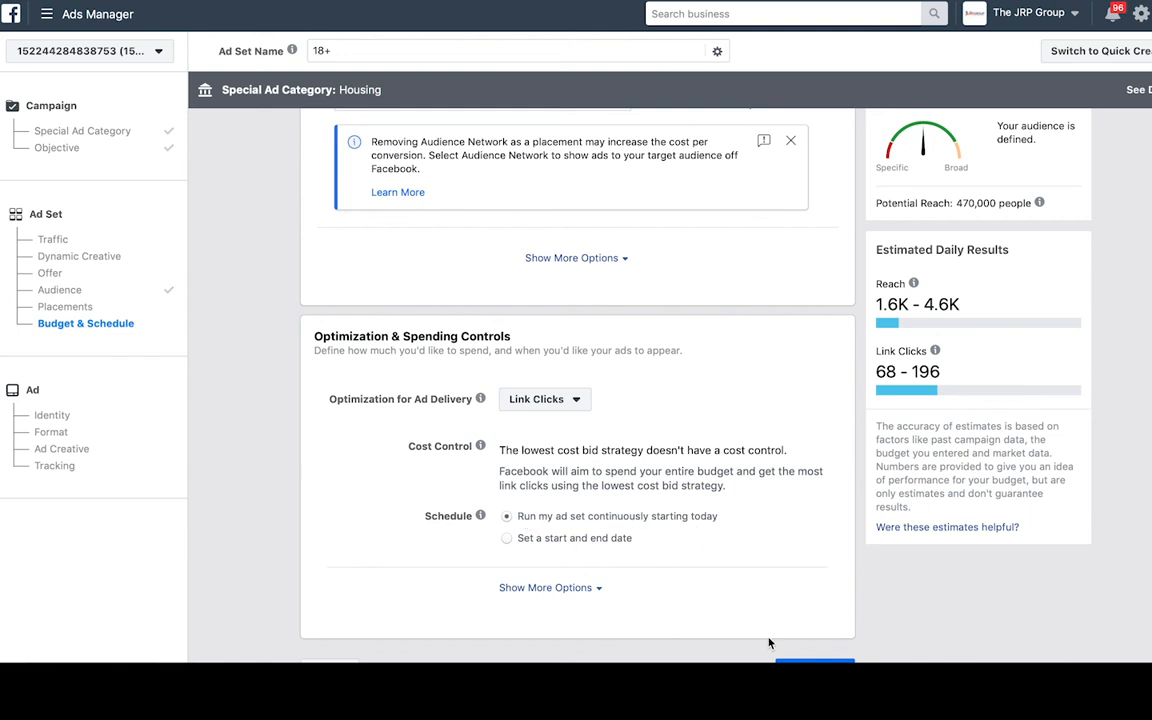
{"action": "left_click", "coordinate": [815, 661]}
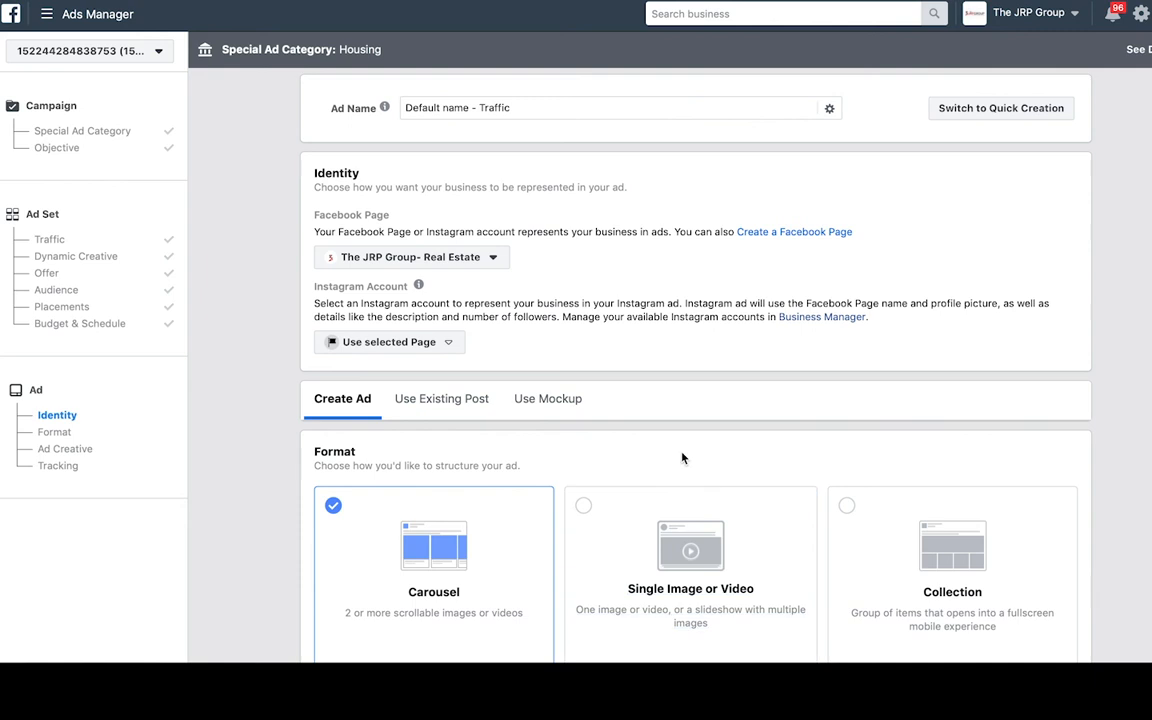
- Set the ad's identity to The JRP Group- Real Estate page and its Instagram account
{"action": "left_click", "coordinate": [489, 258]}
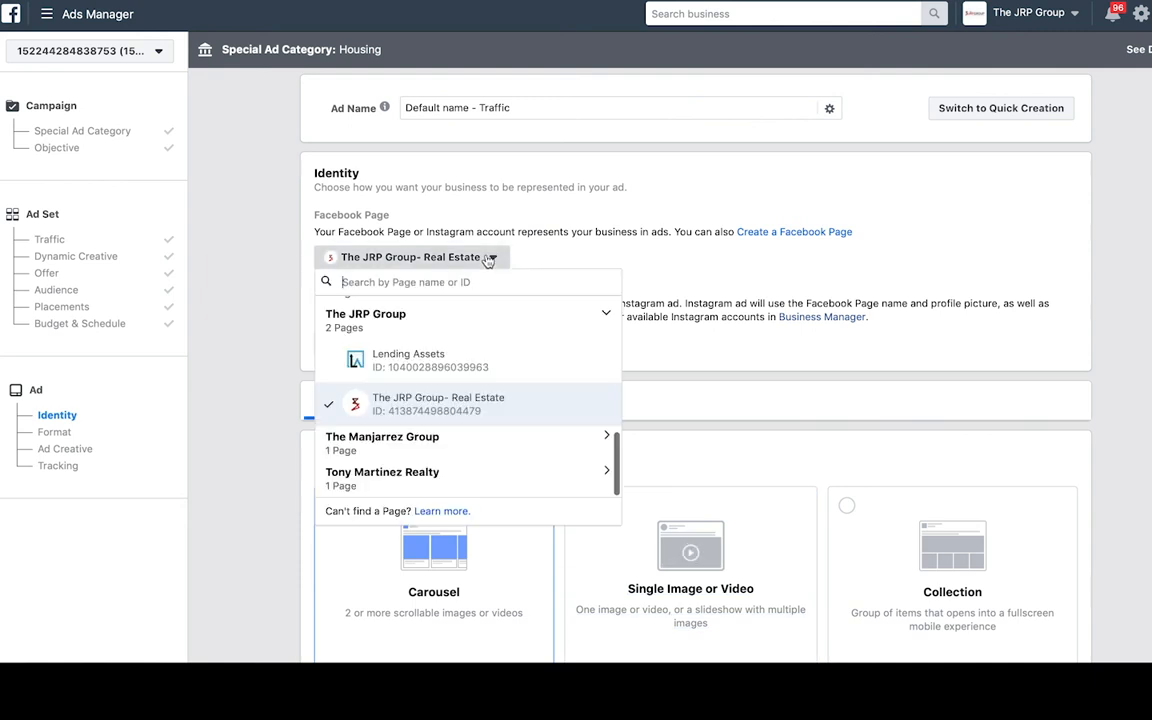
{"action": "left_click", "coordinate": [466, 407]}
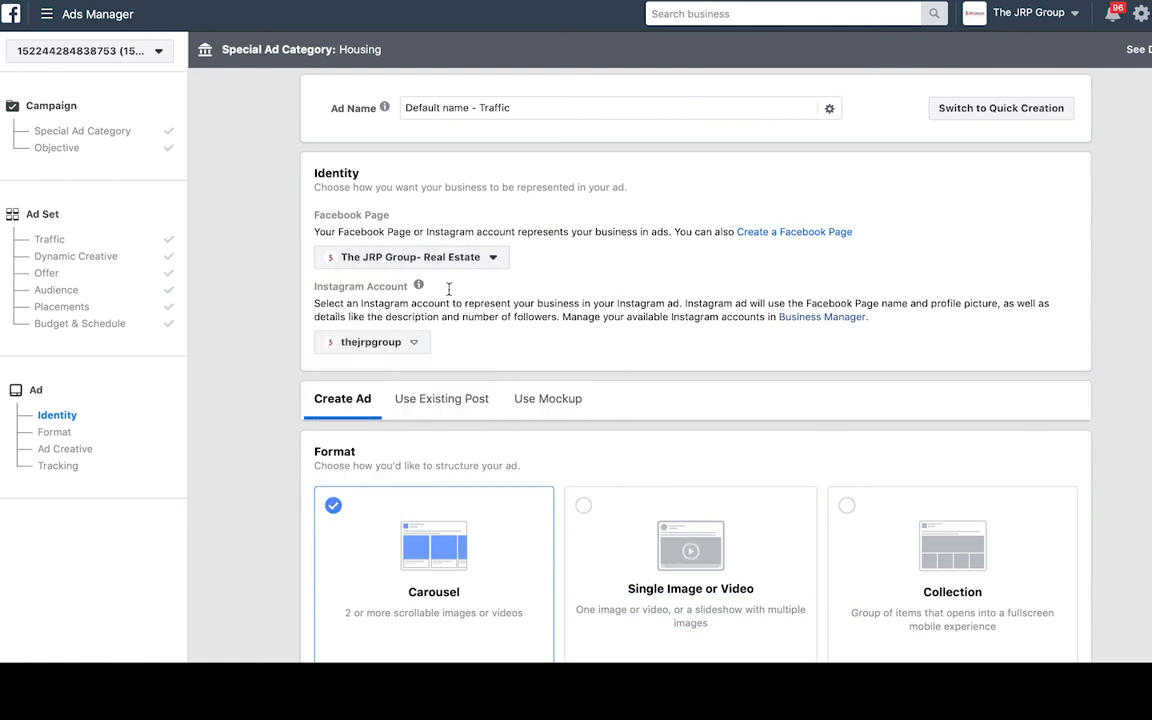
{"action": "left_click", "coordinate": [404, 345]}
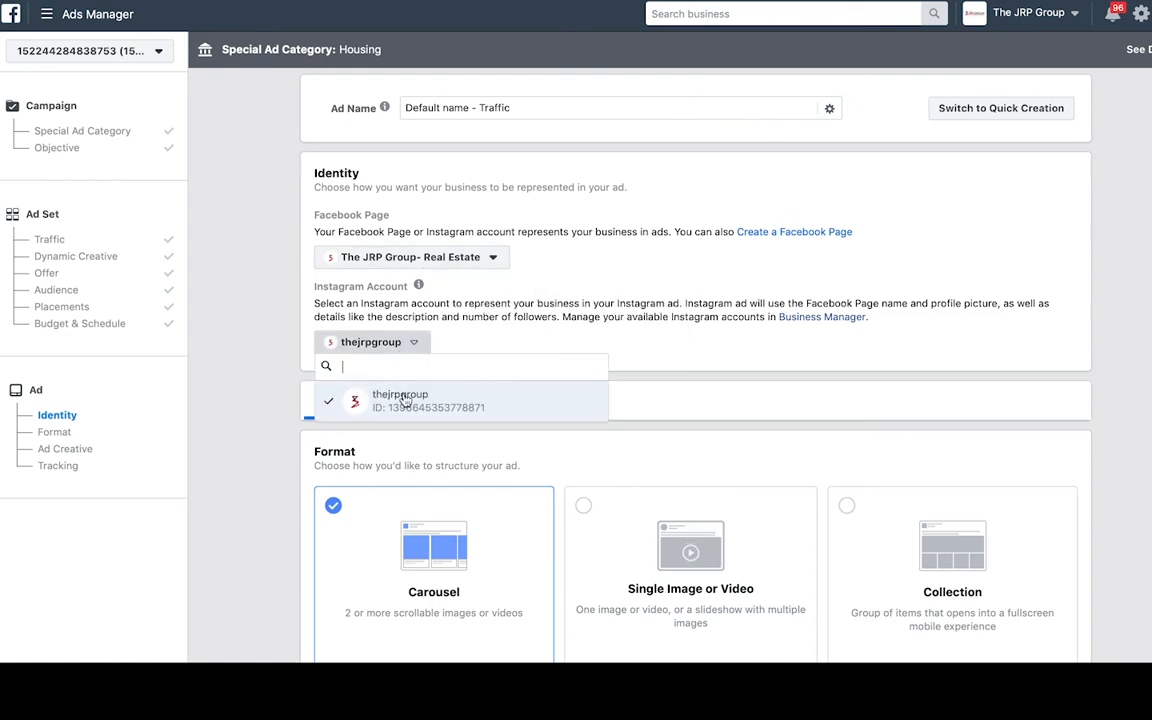
{"action": "left_click", "coordinate": [402, 398]}
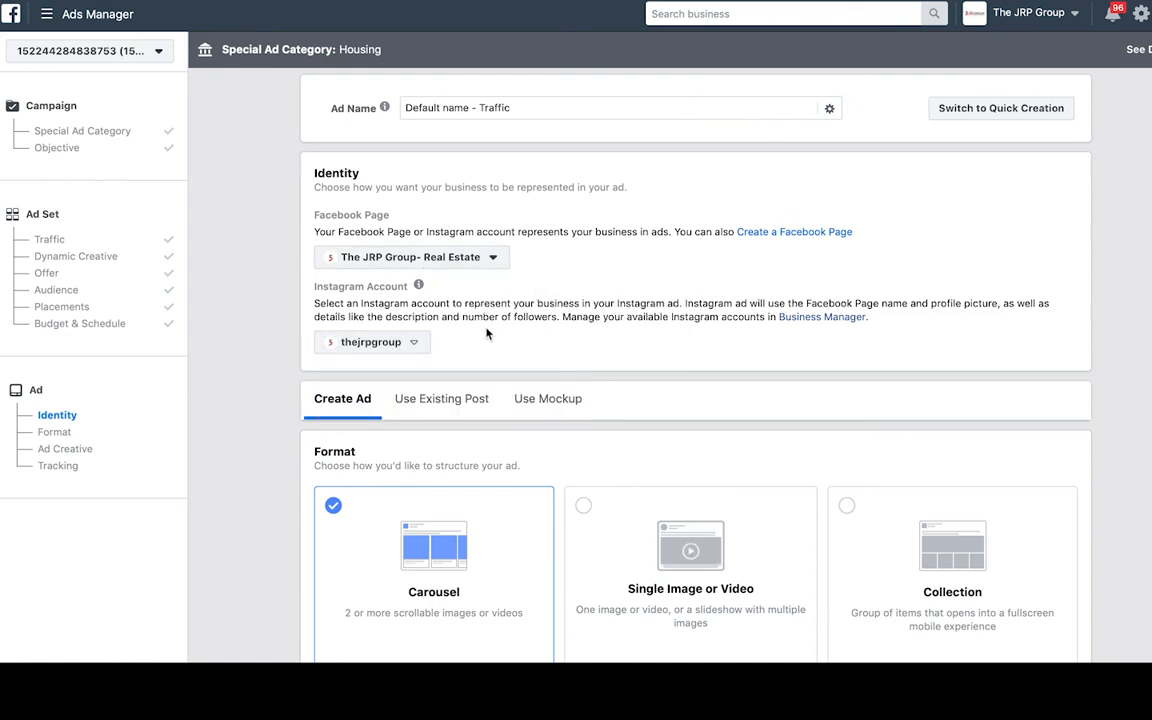
{"action": "mouse_move", "coordinate": [418, 286]}
{"action": "scroll", "coordinate": [378, 340], "scroll_direction": "down", "scroll_amount": 2}
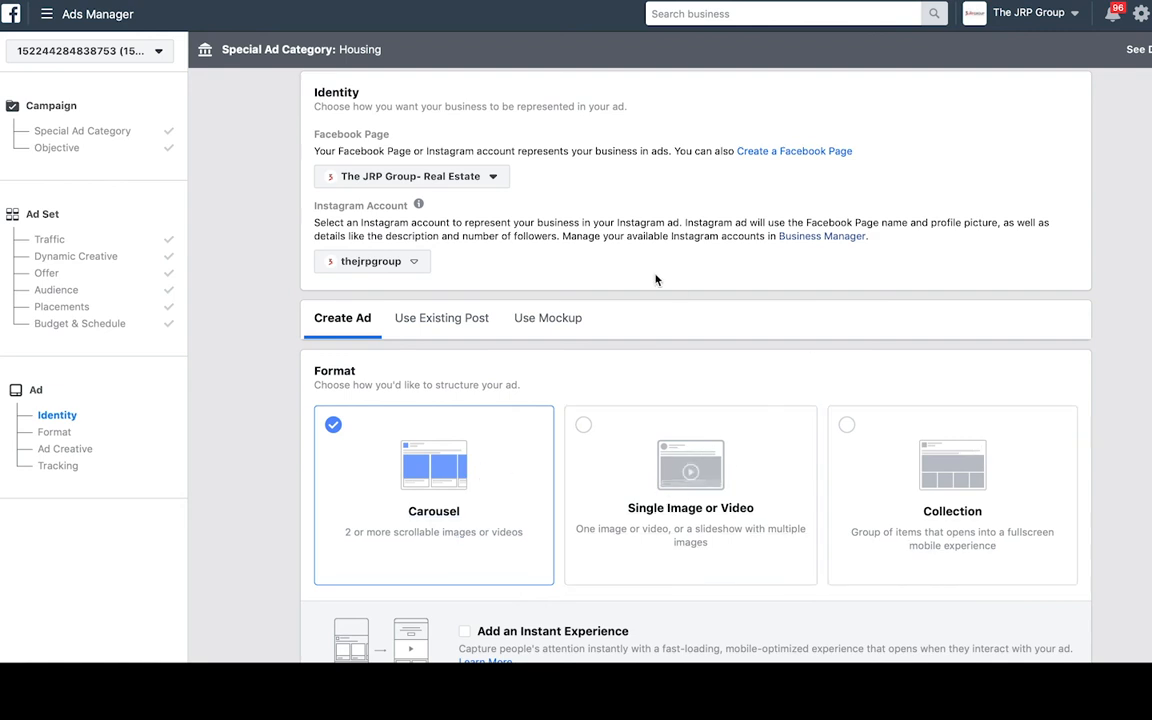
- Add card 4 to the carousel in the Ad Creative section
{"action": "scroll", "coordinate": [652, 274], "scroll_direction": "down", "scroll_amount": 1}
{"action": "scroll", "coordinate": [650, 273], "scroll_direction": "down", "scroll_amount": 2}
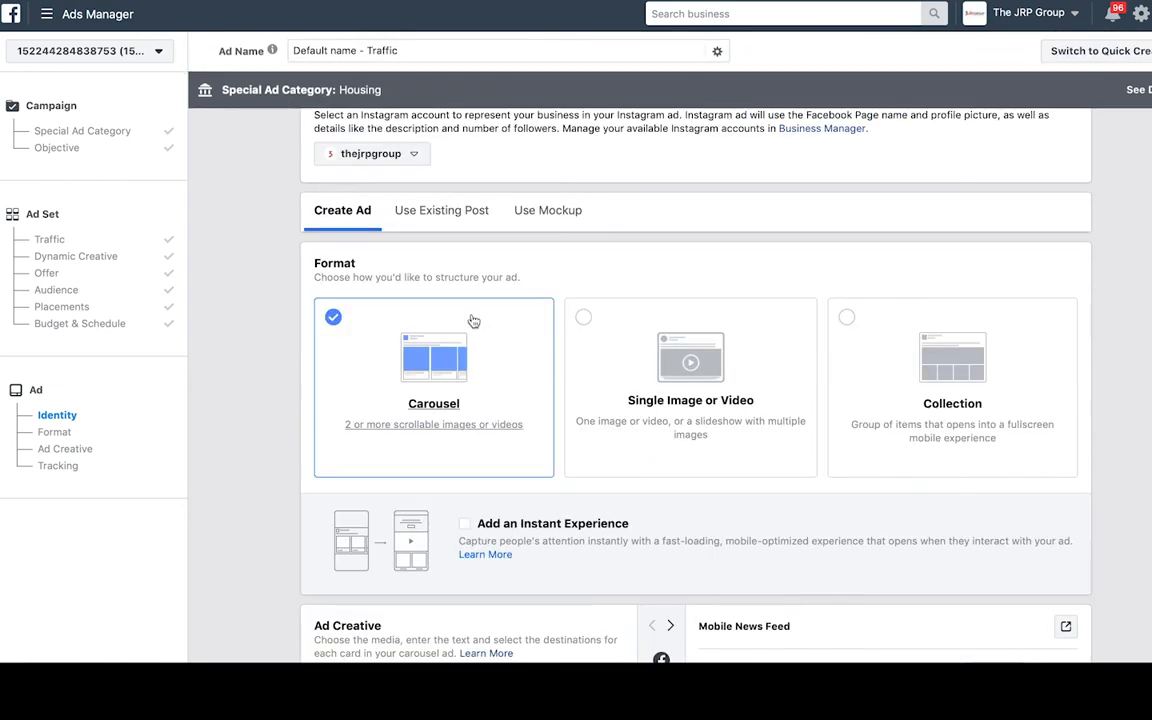
{"action": "scroll", "coordinate": [473, 321], "scroll_direction": "down", "scroll_amount": 1}
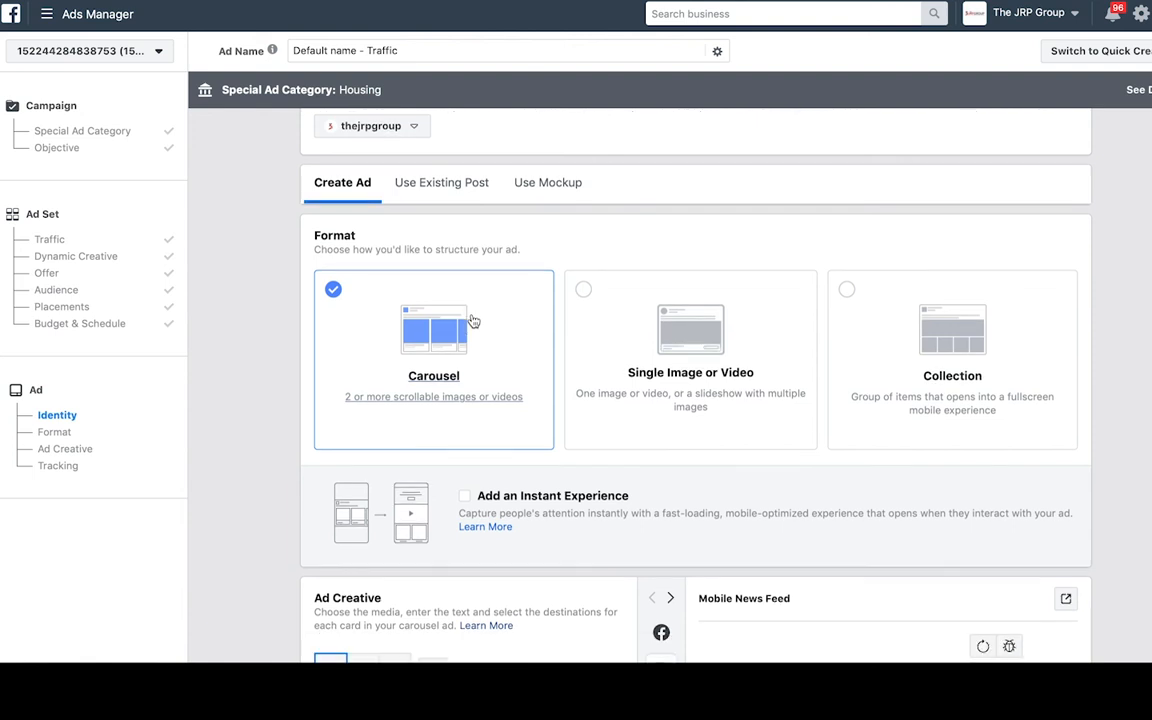
{"action": "scroll", "coordinate": [401, 354], "scroll_direction": "down", "scroll_amount": 4}
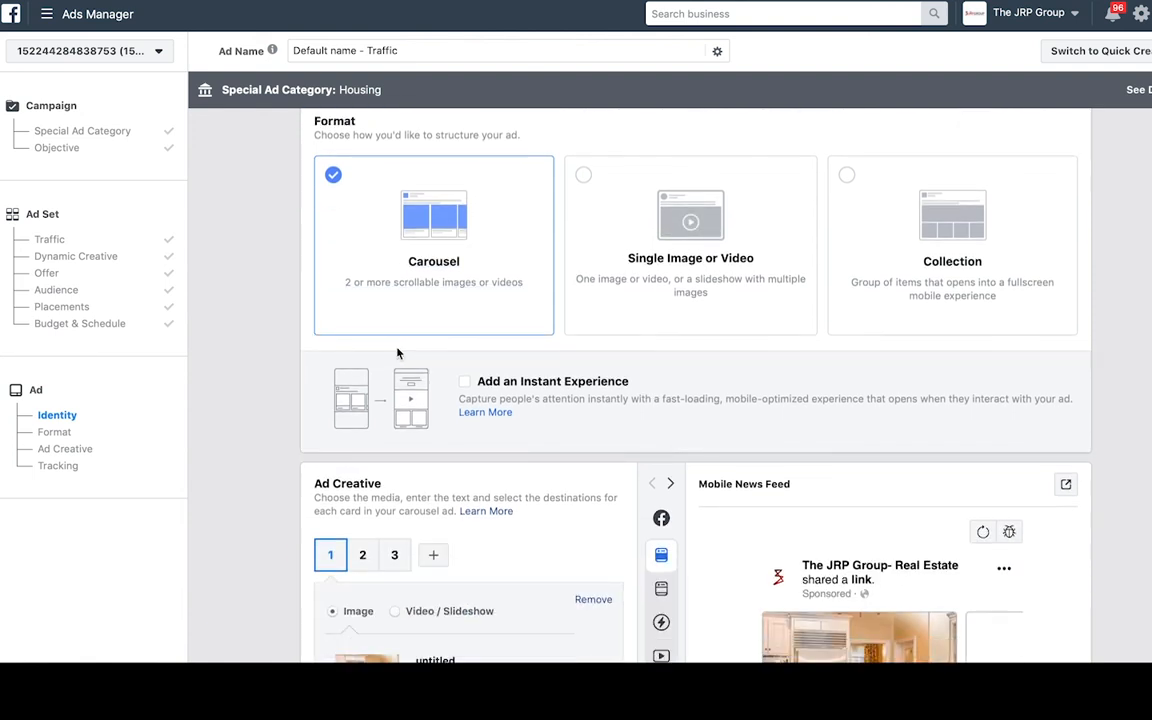
{"action": "scroll", "coordinate": [398, 353], "scroll_direction": "down", "scroll_amount": 3}
{"action": "left_click", "coordinate": [433, 443]}
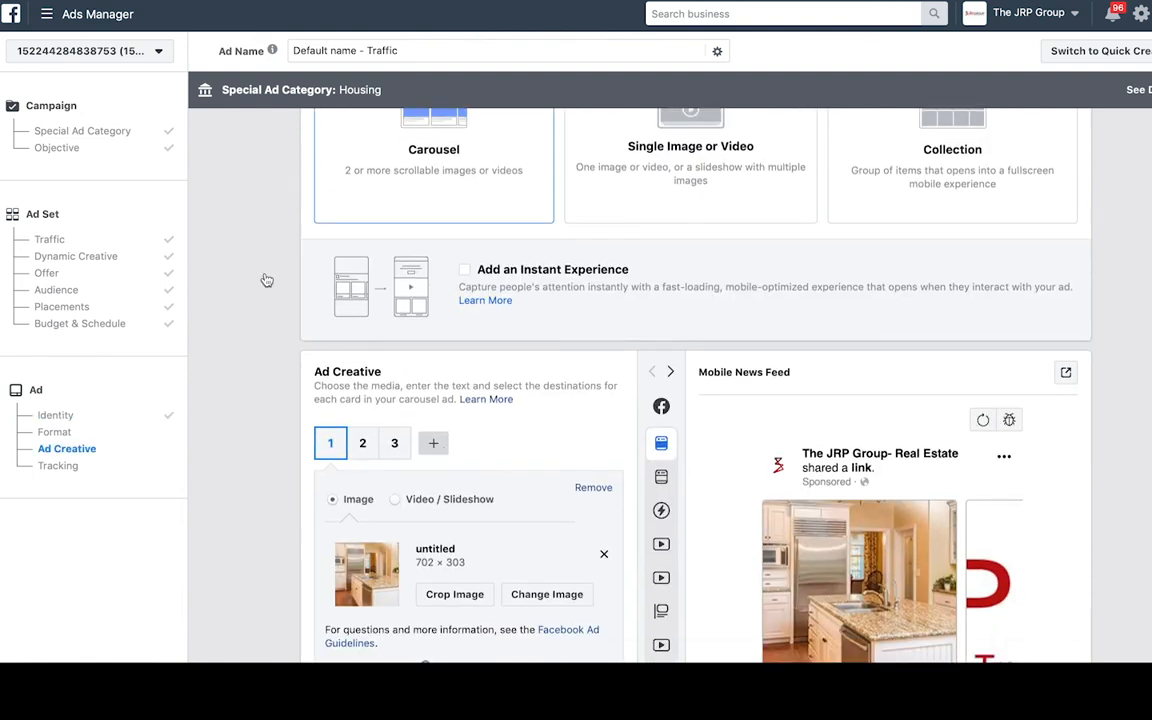
{"action": "scroll", "coordinate": [266, 279], "scroll_direction": "down", "scroll_amount": 5}
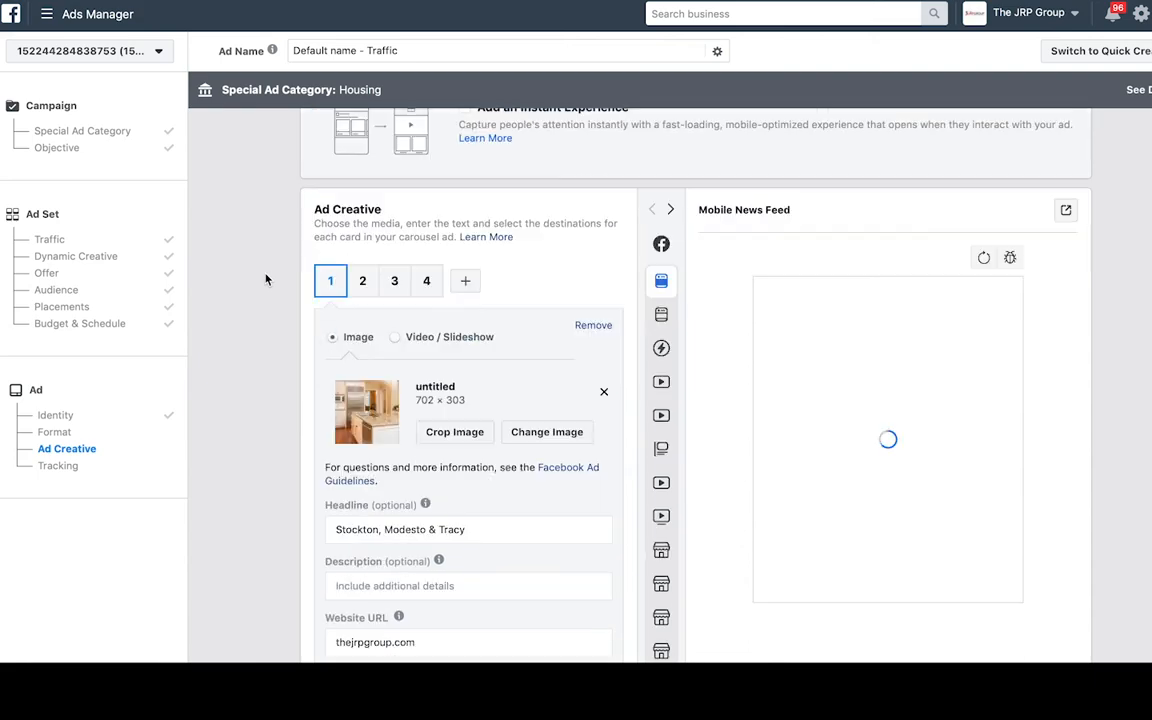
- Give card 1 the house front photo and card 2 the wood-floored room photo
{"action": "left_click", "coordinate": [540, 432]}
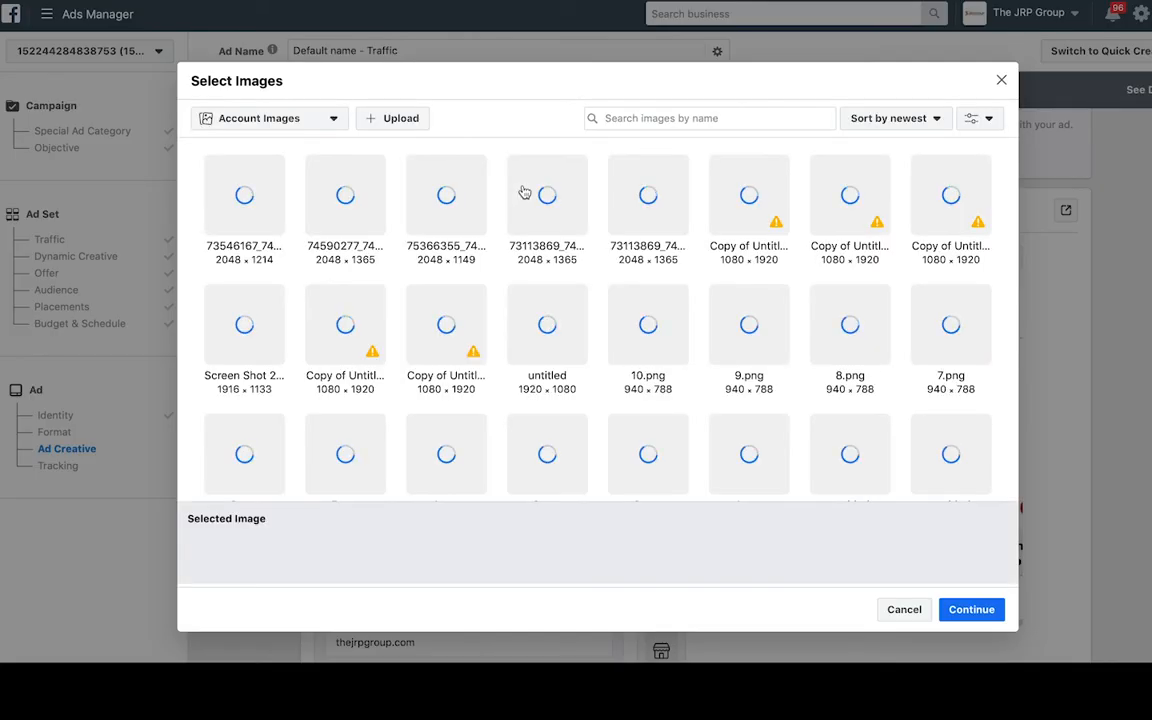
{"action": "left_click", "coordinate": [506, 179]}
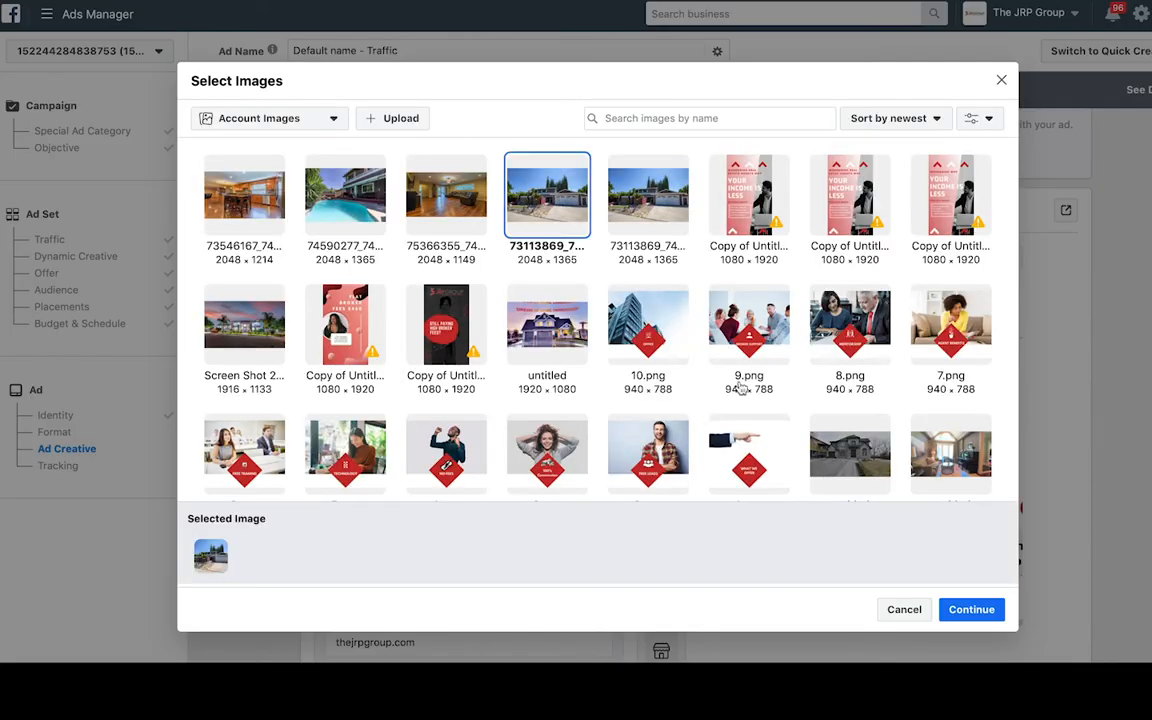
{"action": "left_click", "coordinate": [978, 613]}
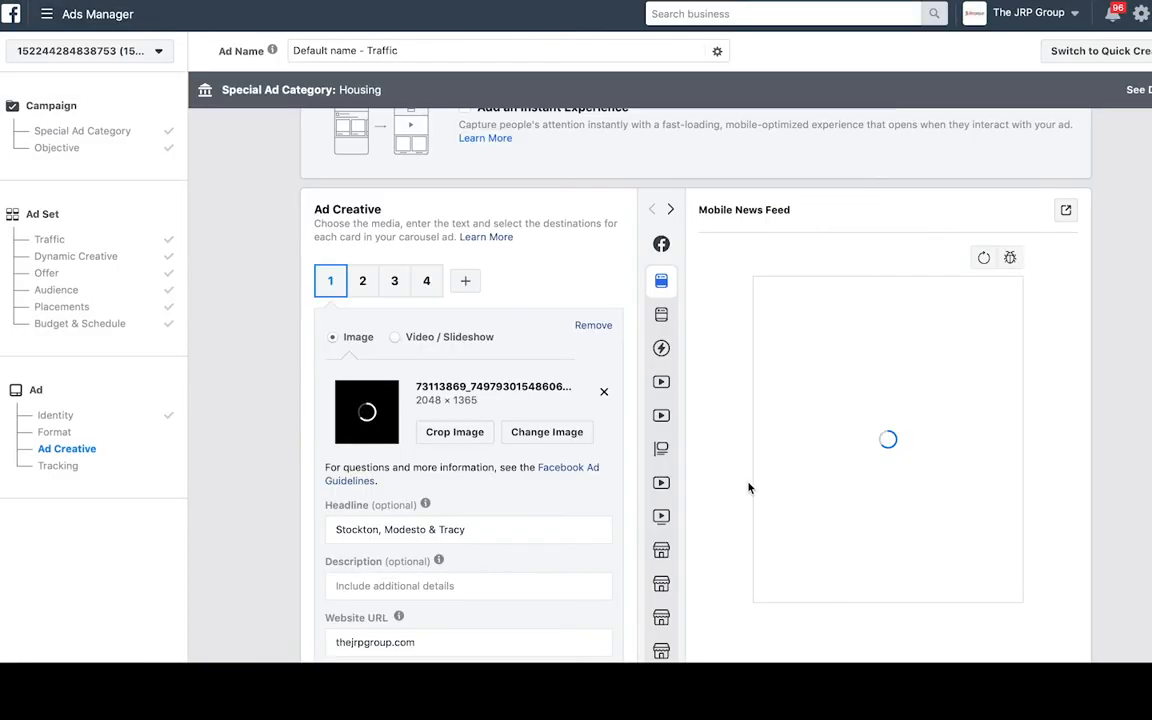
{"action": "left_click", "coordinate": [362, 281]}
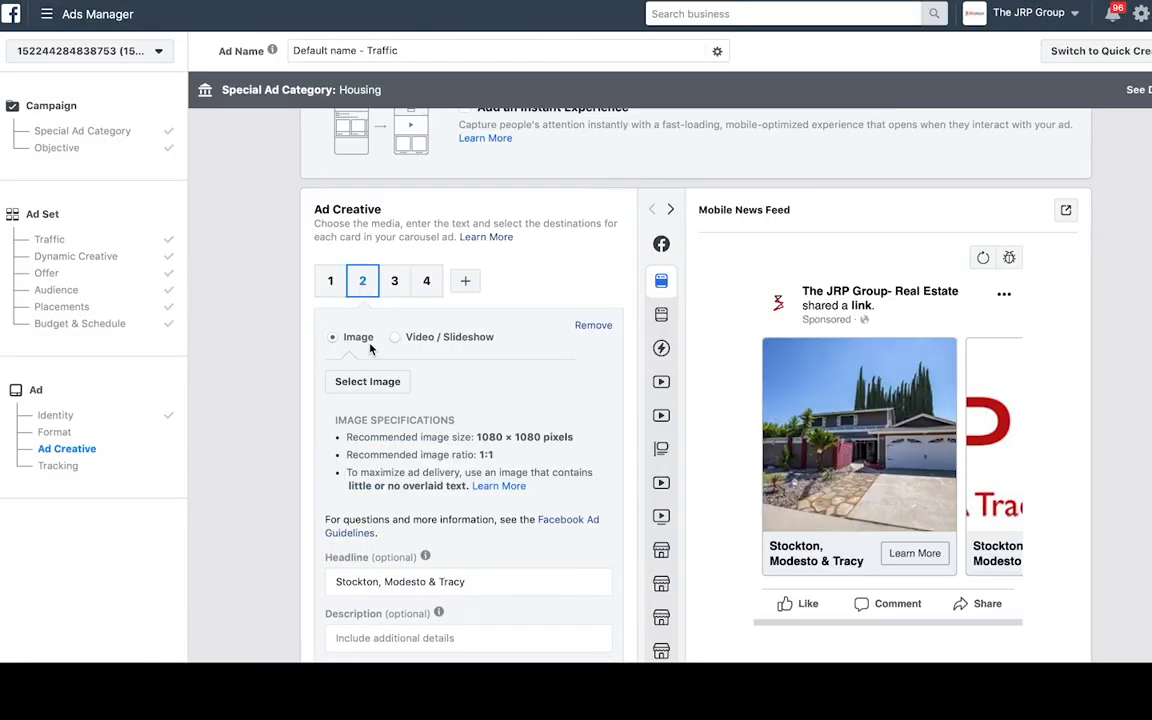
{"action": "left_click", "coordinate": [368, 381]}
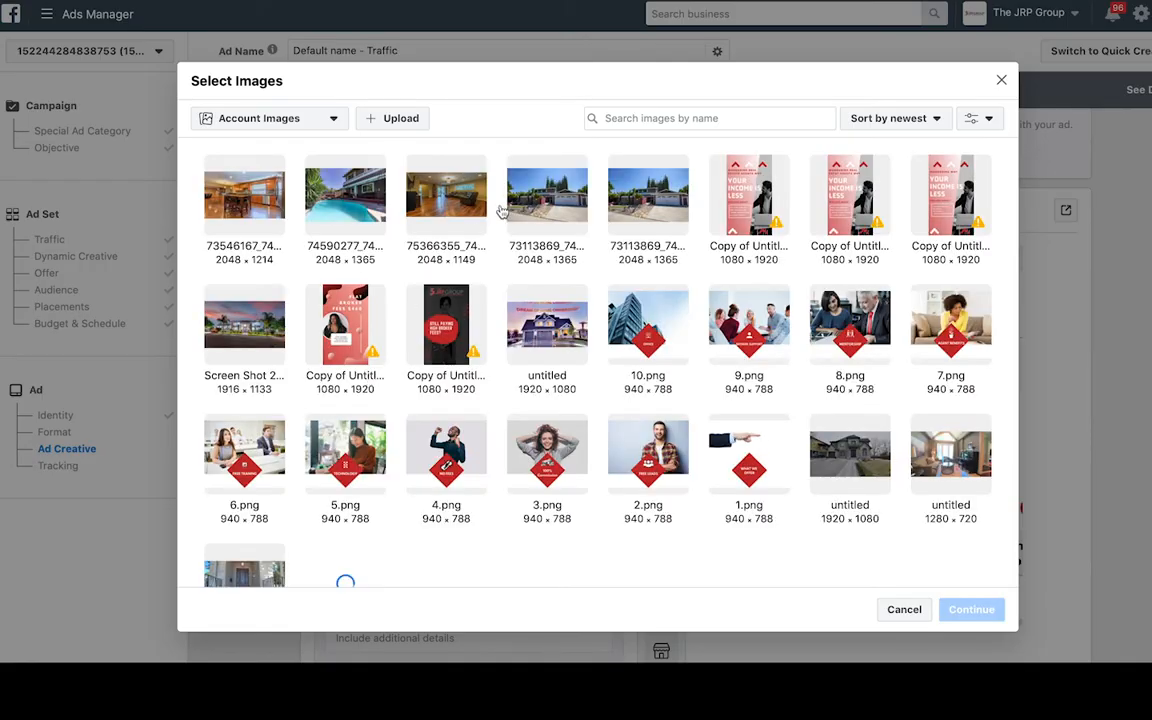
{"action": "left_click", "coordinate": [463, 207]}
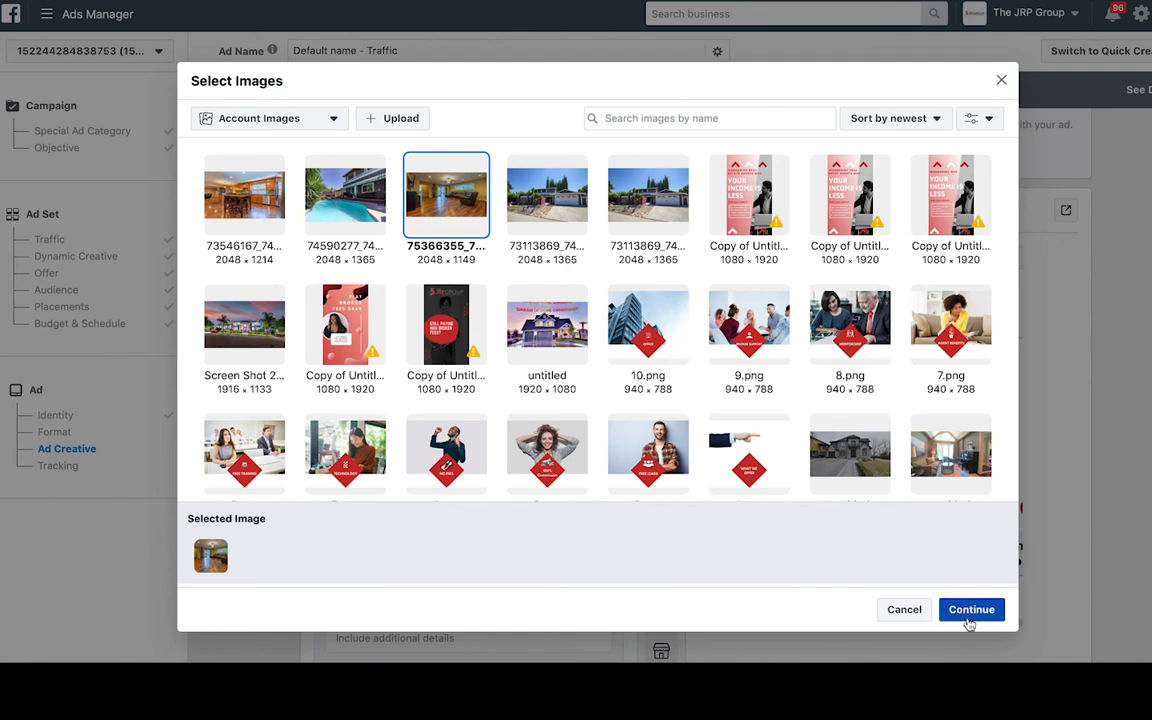
{"action": "left_click", "coordinate": [971, 609]}
- Give card 3 the kitchen photo and card 4 the pool photo
{"action": "left_click", "coordinate": [394, 281]}
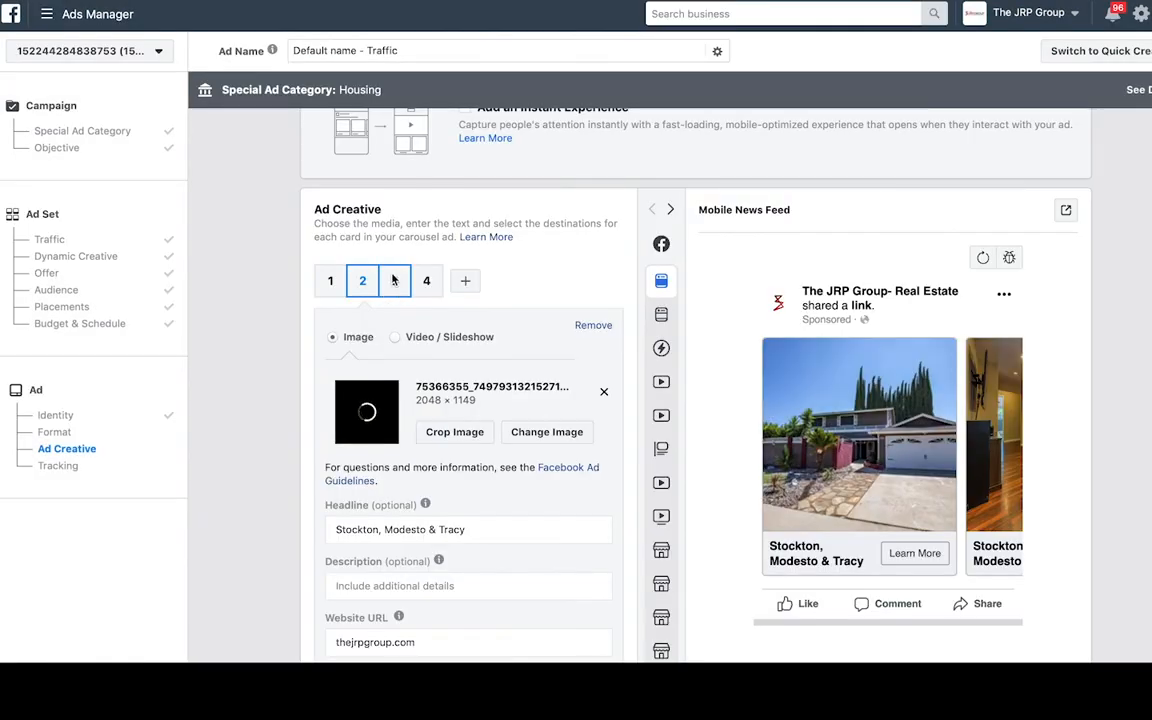
{"action": "left_click", "coordinate": [368, 381]}
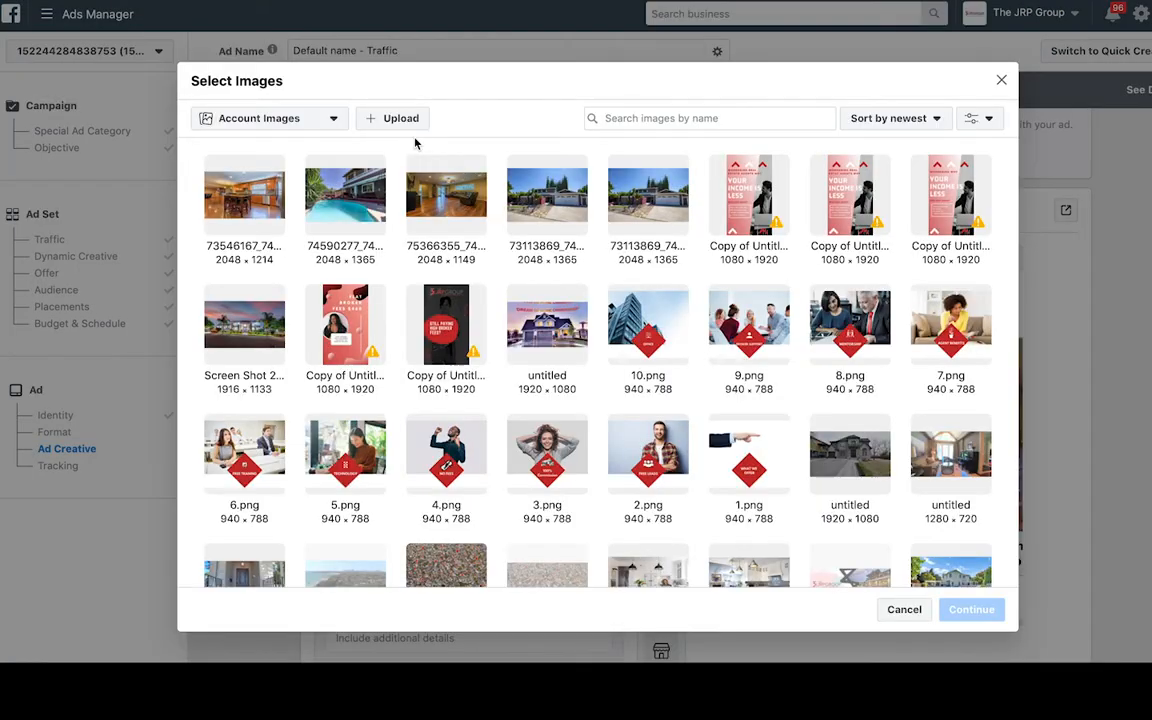
{"action": "left_click", "coordinate": [243, 212]}
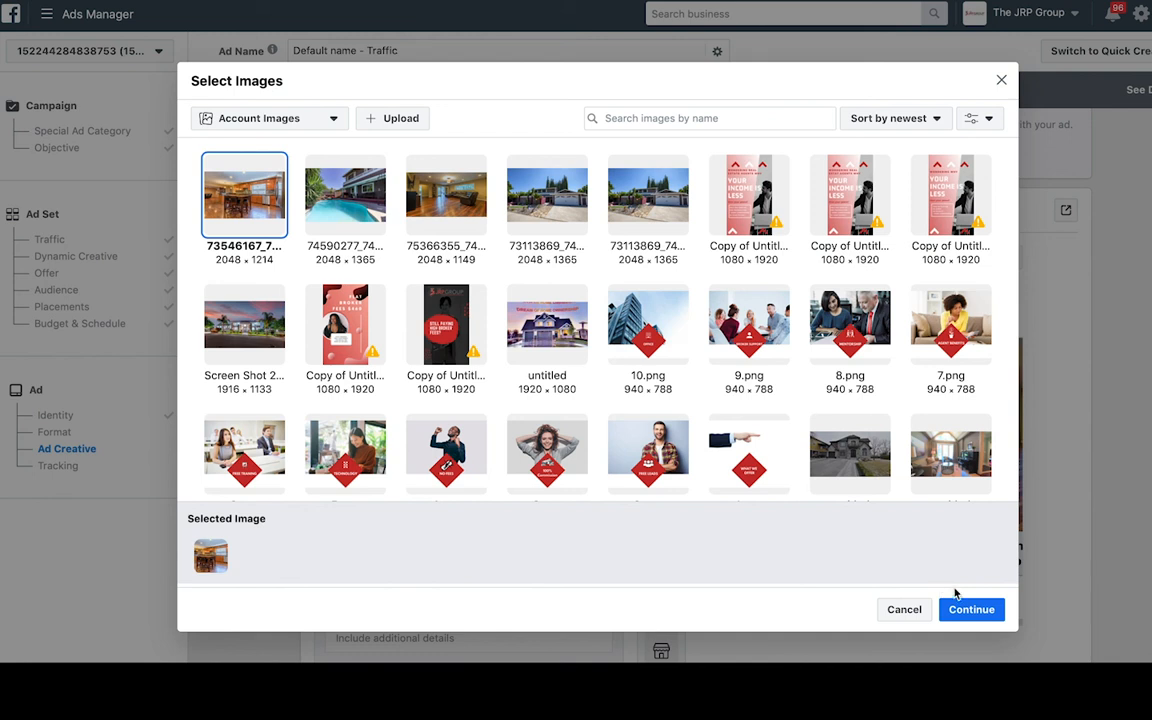
{"action": "left_click", "coordinate": [971, 609]}
{"action": "left_click", "coordinate": [425, 281]}
{"action": "left_click", "coordinate": [390, 386]}
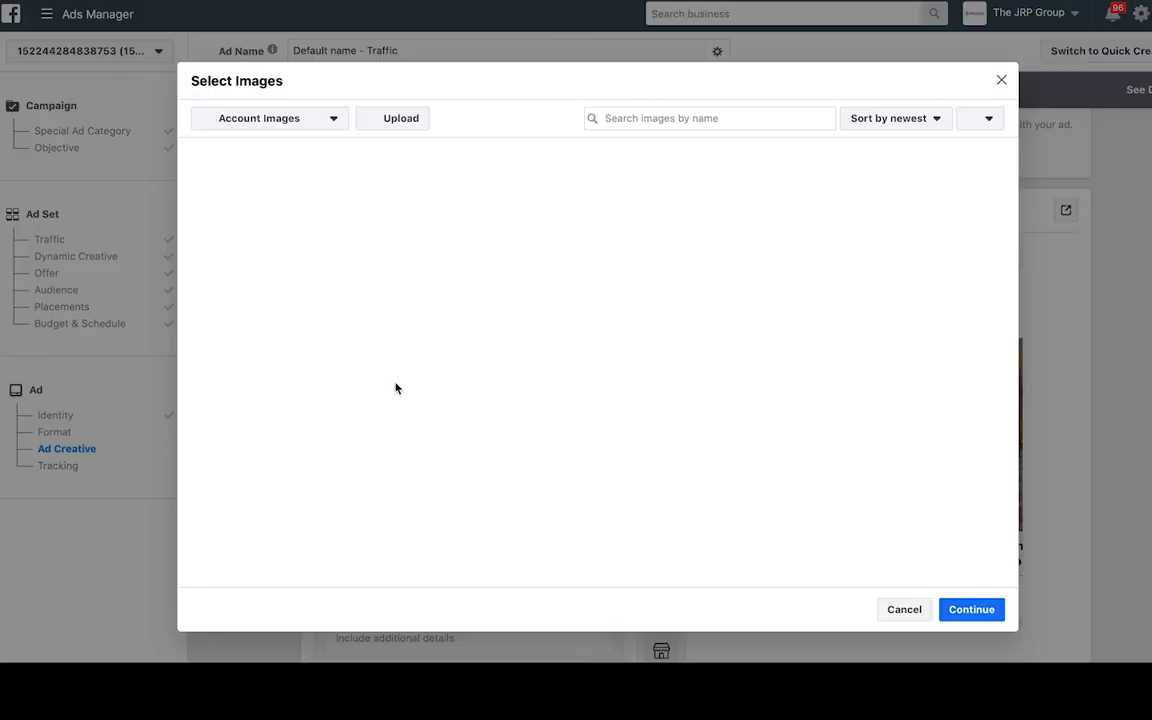
{"action": "left_click", "coordinate": [345, 205]}
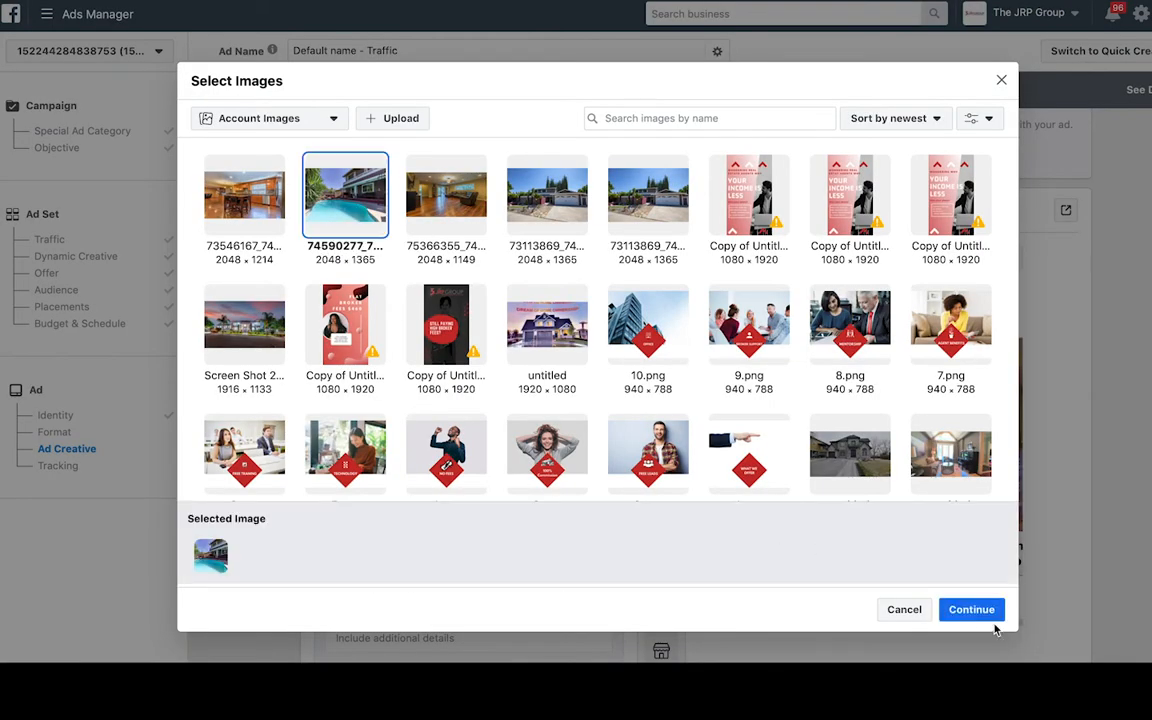
{"action": "left_click", "coordinate": [971, 609]}
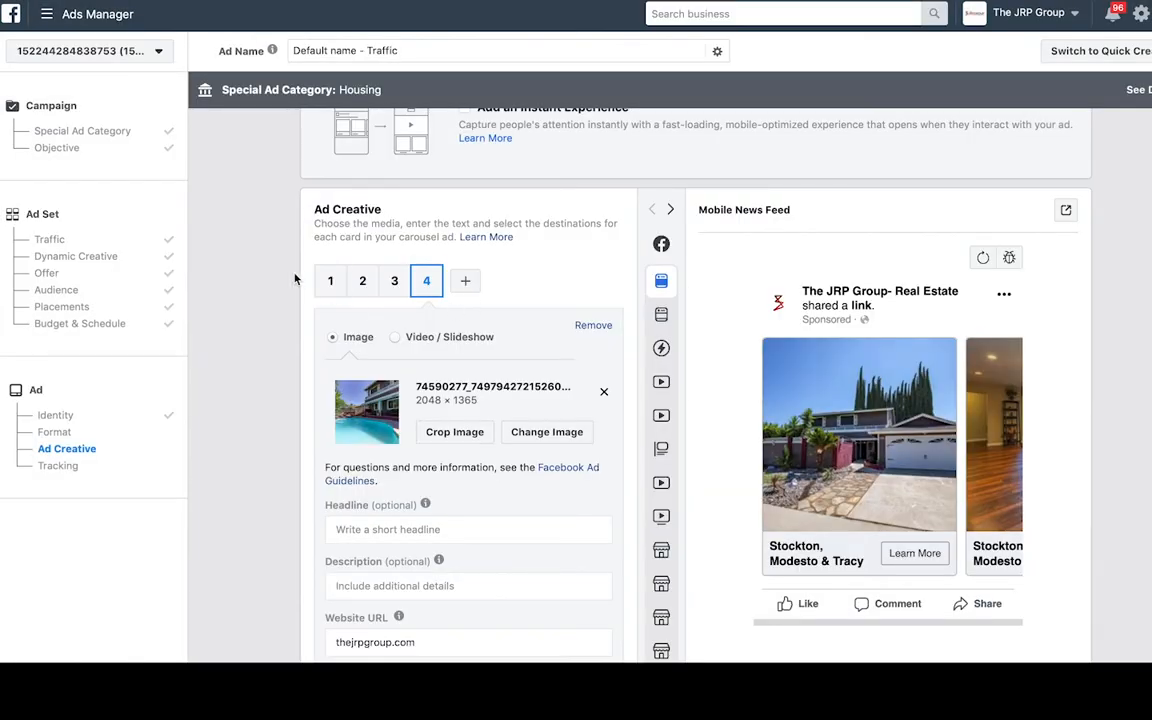
{"action": "mouse_move", "coordinate": [661, 262]}
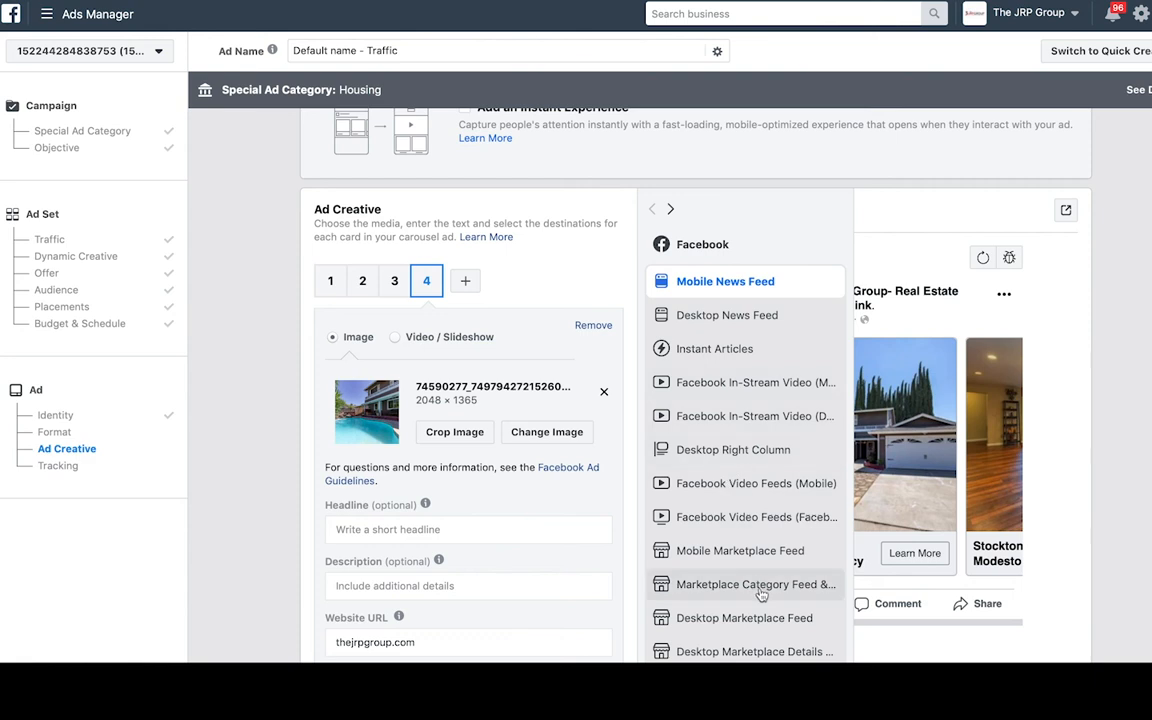
{"action": "left_click", "coordinate": [727, 315]}
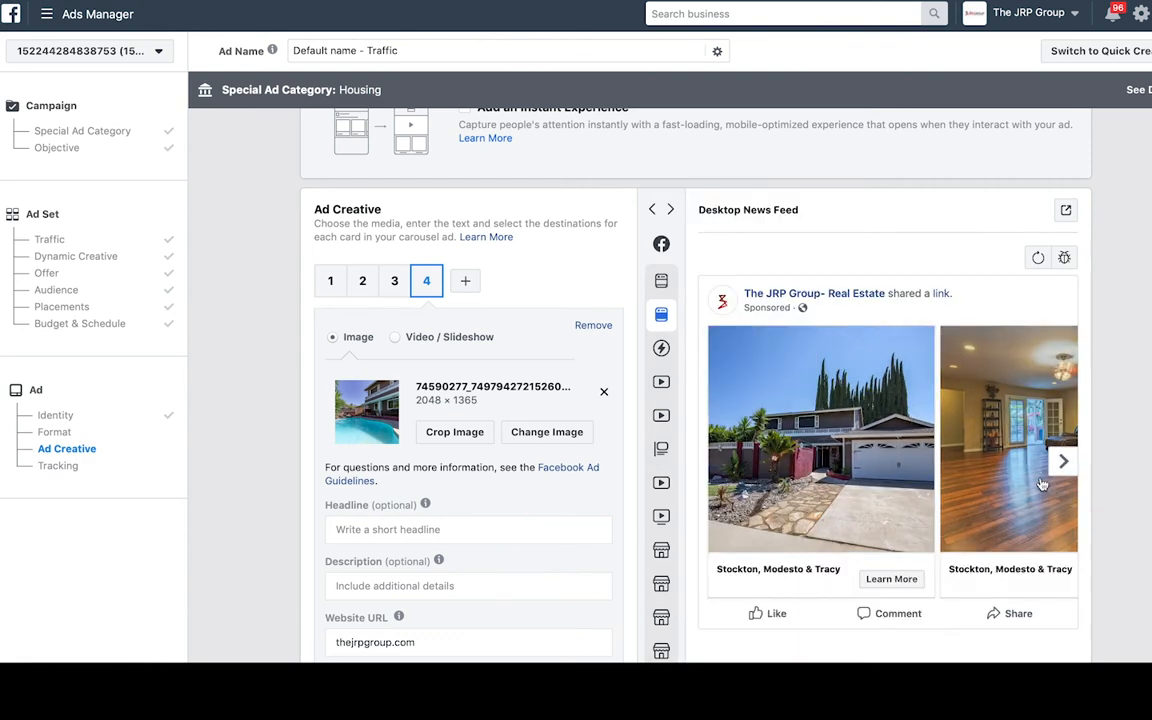
{"action": "left_click", "coordinate": [1066, 460]}
{"action": "left_click", "coordinate": [1066, 460]}
{"action": "left_click", "coordinate": [713, 462]}
{"action": "left_click", "coordinate": [715, 466]}
{"action": "scroll", "coordinate": [413, 347], "scroll_direction": "down", "scroll_amount": 3}
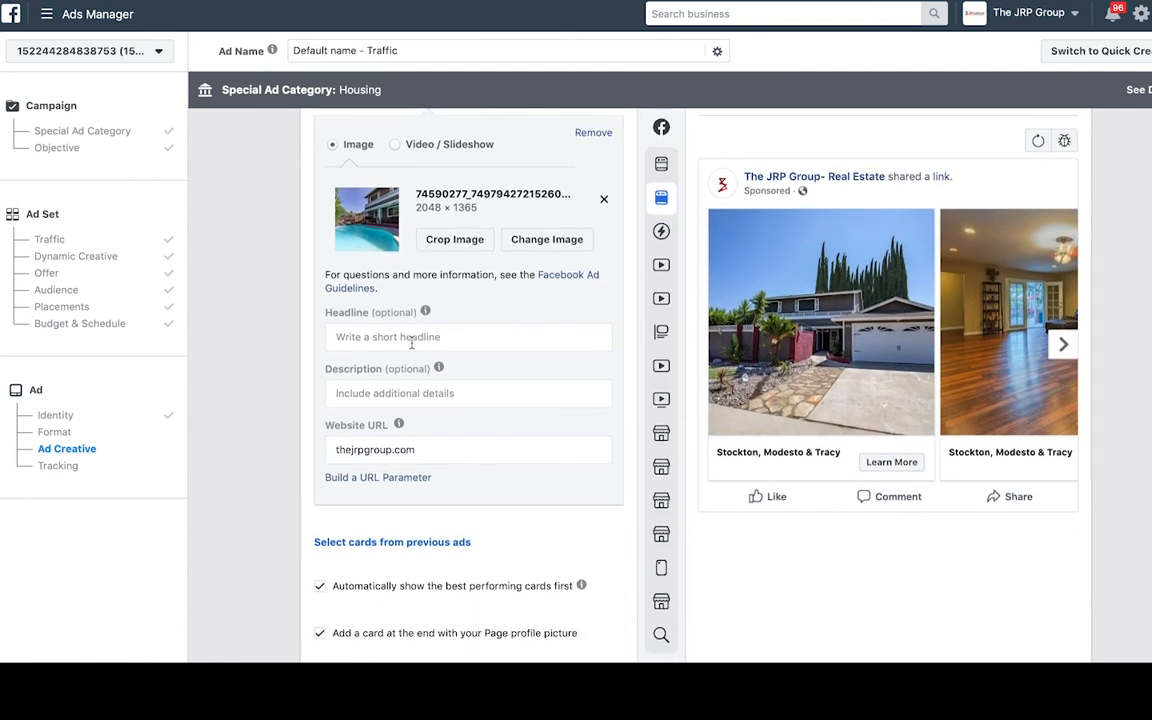
{"action": "scroll", "coordinate": [411, 340], "scroll_direction": "down", "scroll_amount": 2}
{"action": "scroll", "coordinate": [418, 520], "scroll_direction": "down", "scroll_amount": 1}
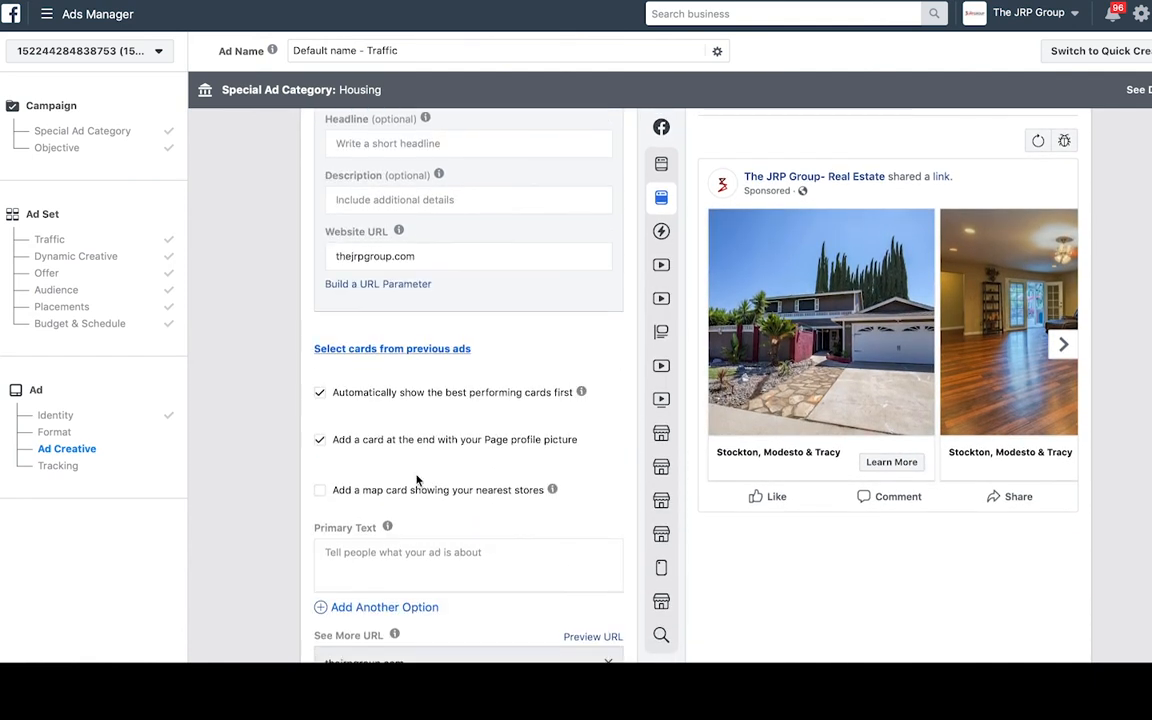
- Paste the copied 5-bedroom listing description into the ad's Primary Text
{"action": "left_click", "coordinate": [420, 566]}
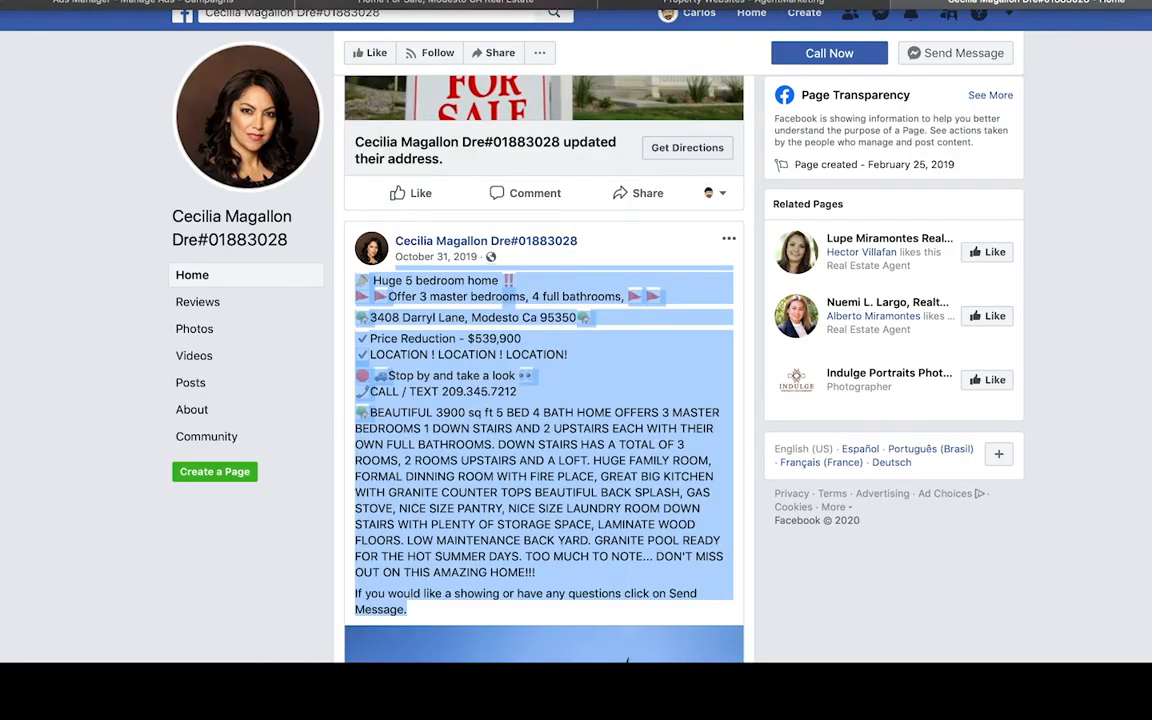
{"action": "left_click", "coordinate": [118, 6]}
{"action": "key", "text": "super+v"}
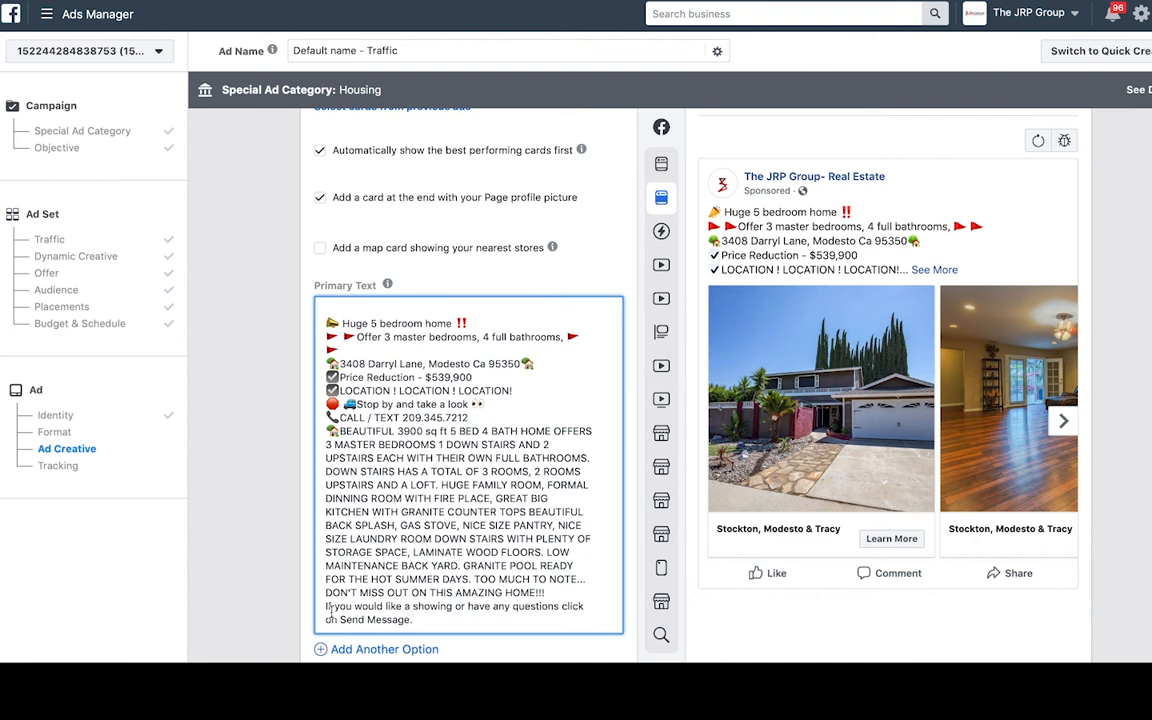
- Replace 'on Send Message.' with 'to LEARN MORE!' and select the 'Huge 5 bedroom home' line
{"action": "left_click_drag", "start_coordinate": [411, 619], "coordinate": [338, 622]}
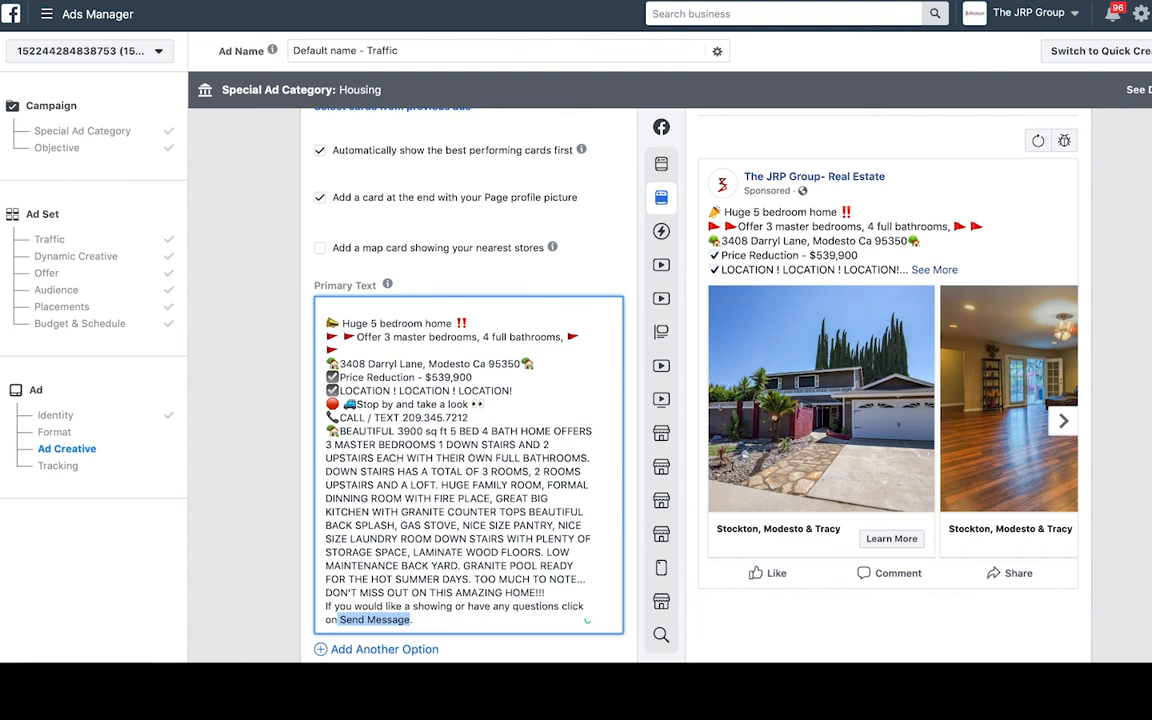
{"action": "key", "text": "BackSpace"}
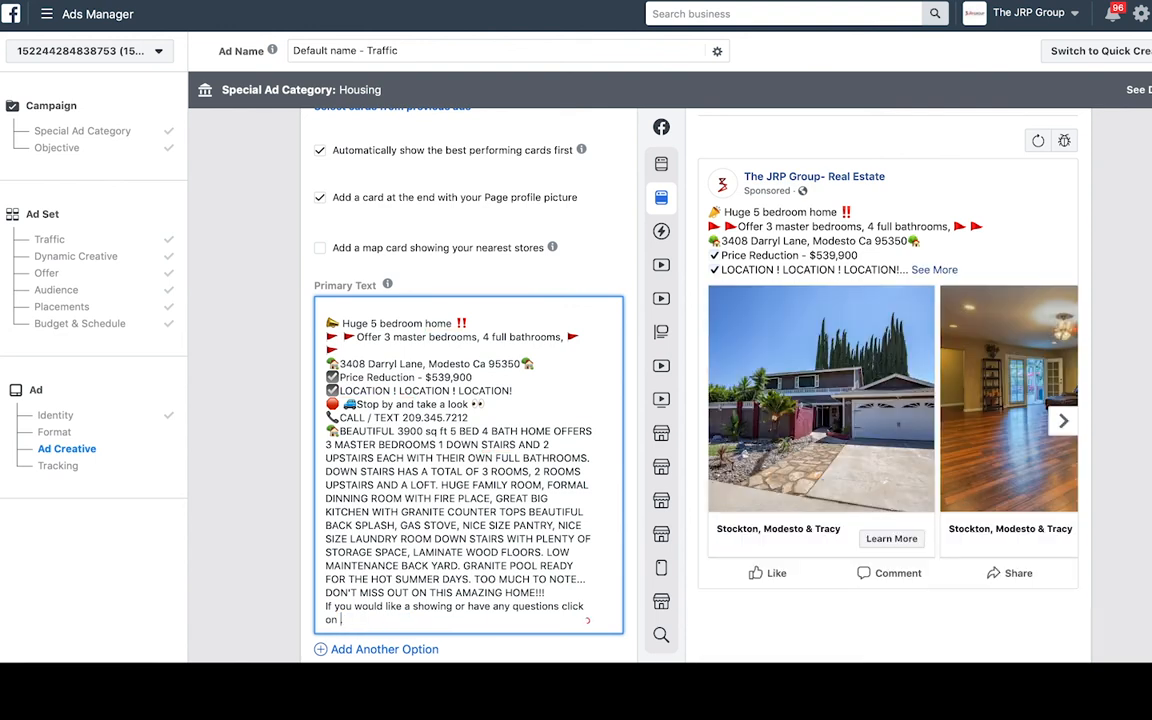
{"action": "key", "text": "BackSpace"}
{"action": "key", "text": "BackSpace"}
{"action": "key", "text": "BackSpace"}
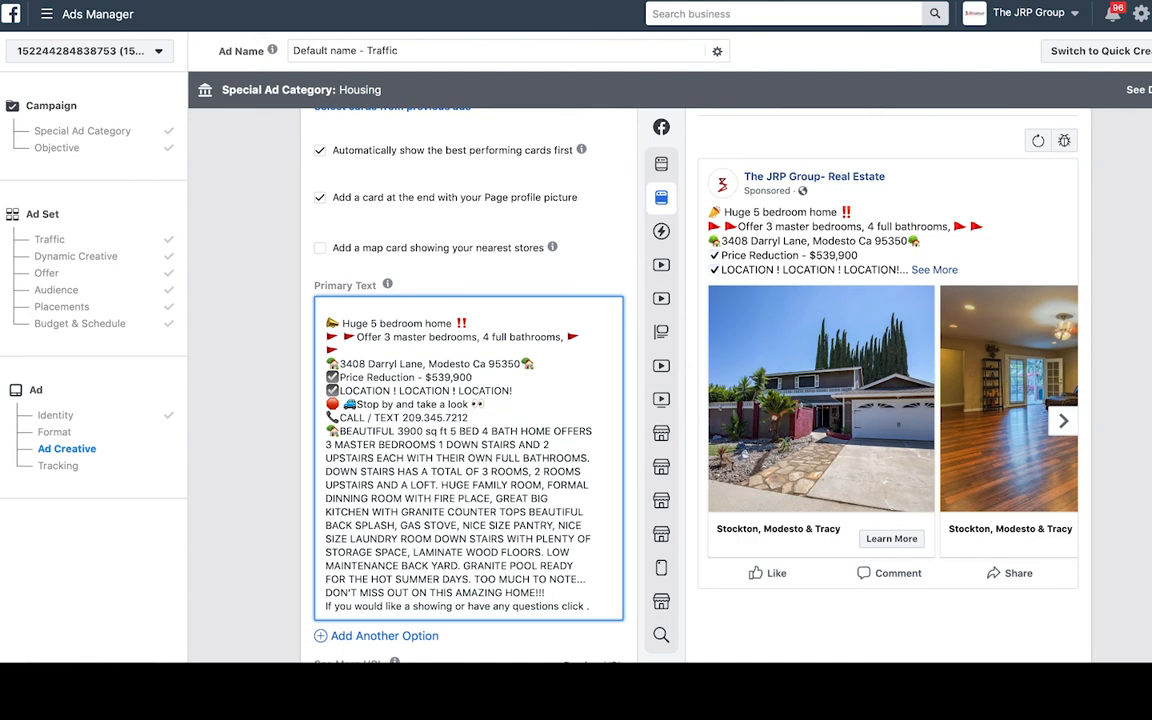
{"action": "type", "text": "to LEARN MORE!"}
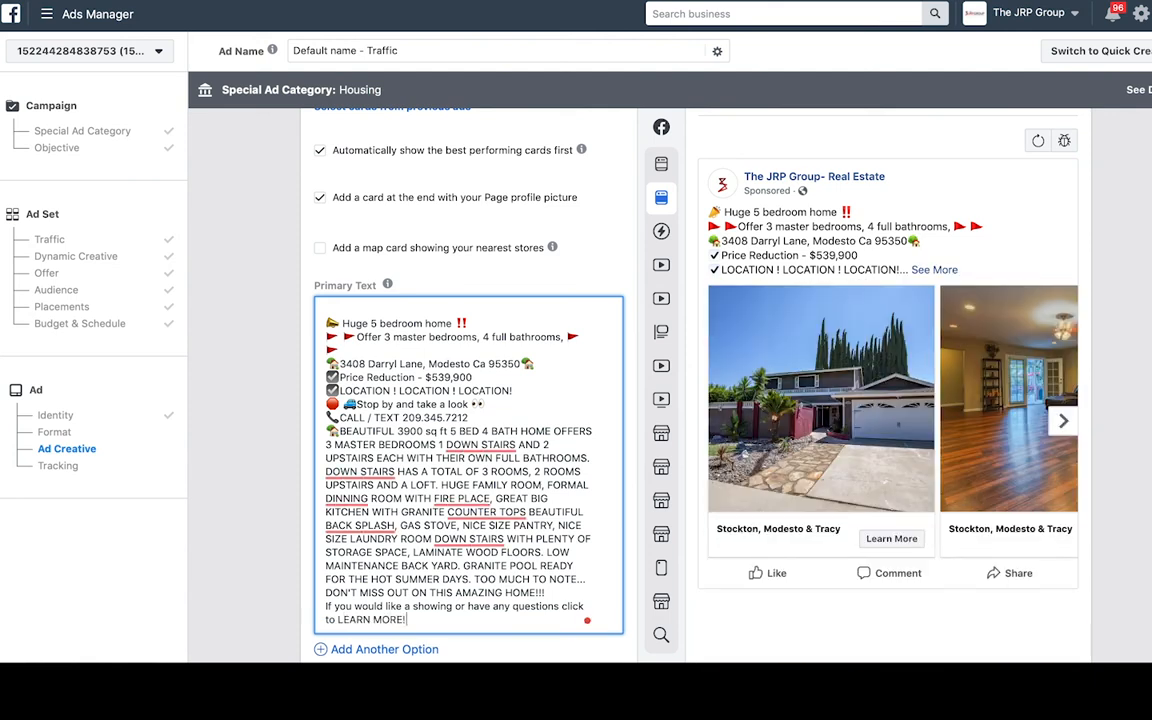
{"action": "left_click_drag", "start_coordinate": [452, 322], "coordinate": [285, 316]}
{"action": "key", "text": "ctrl+c"}
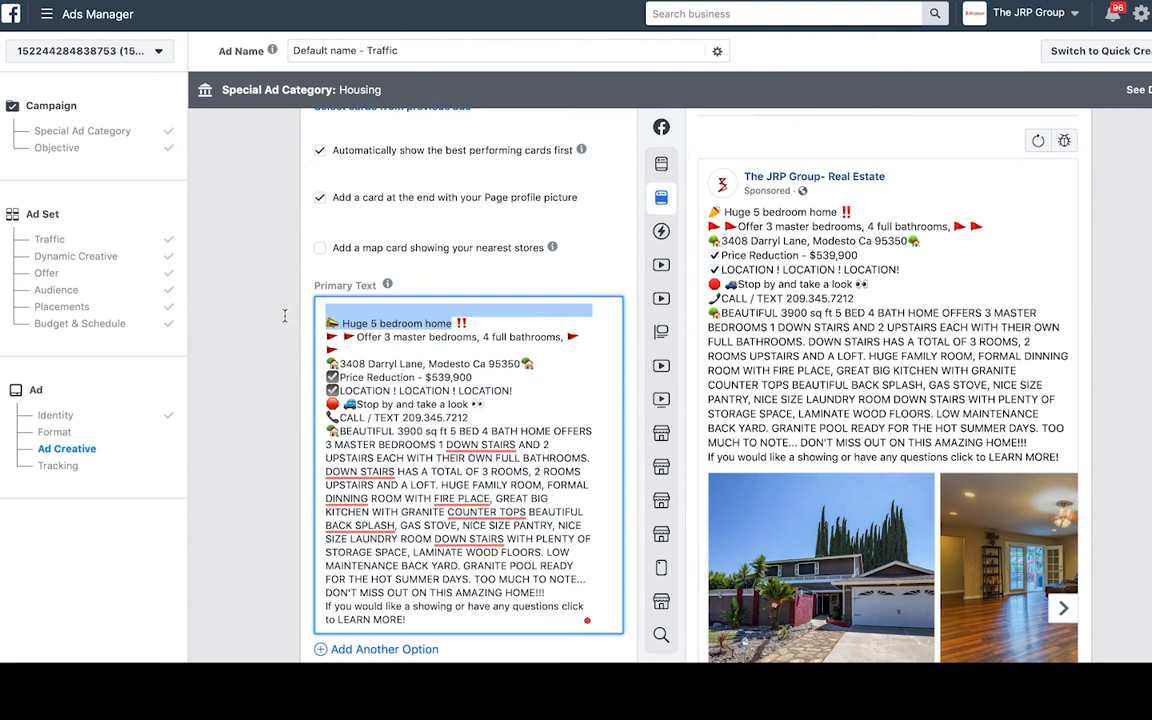
{"action": "scroll", "coordinate": [433, 313], "scroll_direction": "up", "scroll_amount": 5}
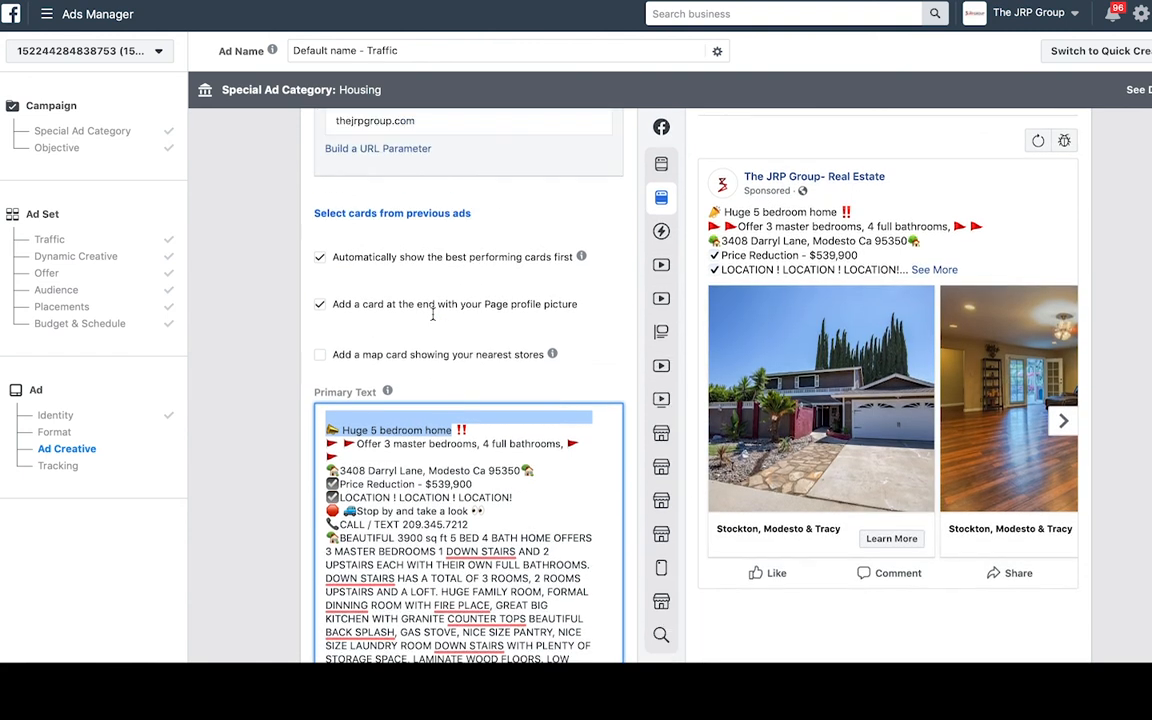
{"action": "scroll", "coordinate": [433, 318], "scroll_direction": "up", "scroll_amount": 3}
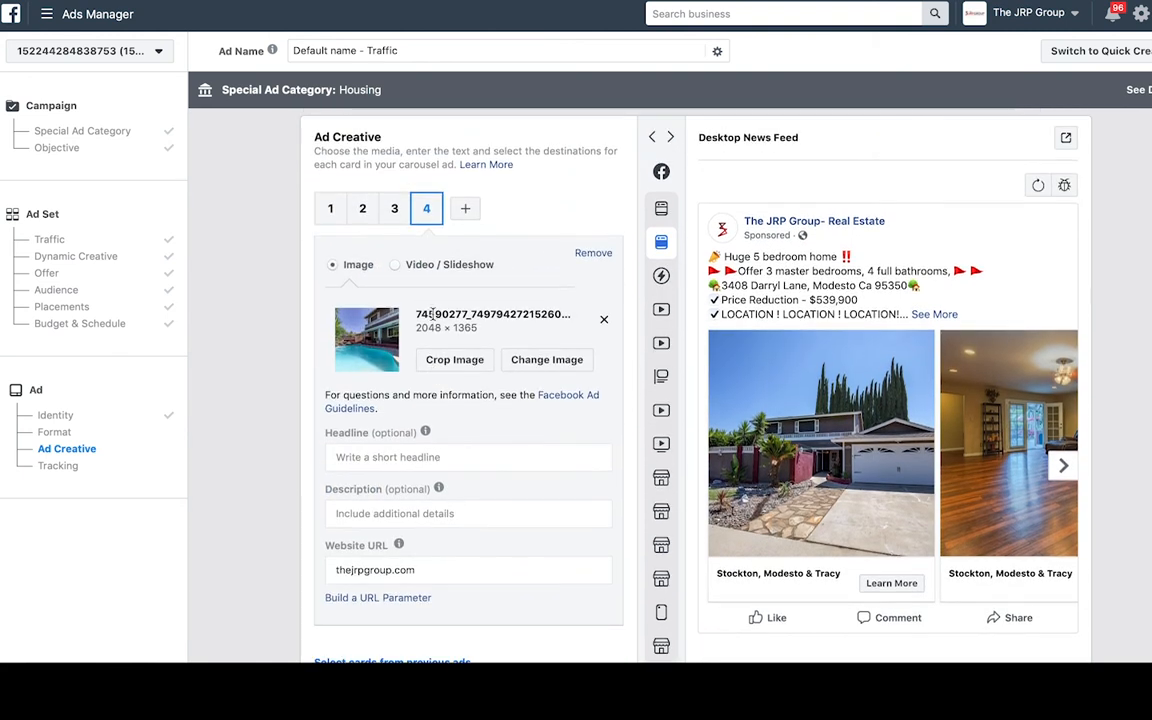
- Paste 'Huge 5 bedroom home' as the headline of carousel cards 1 and 2
{"action": "left_click", "coordinate": [330, 208]}
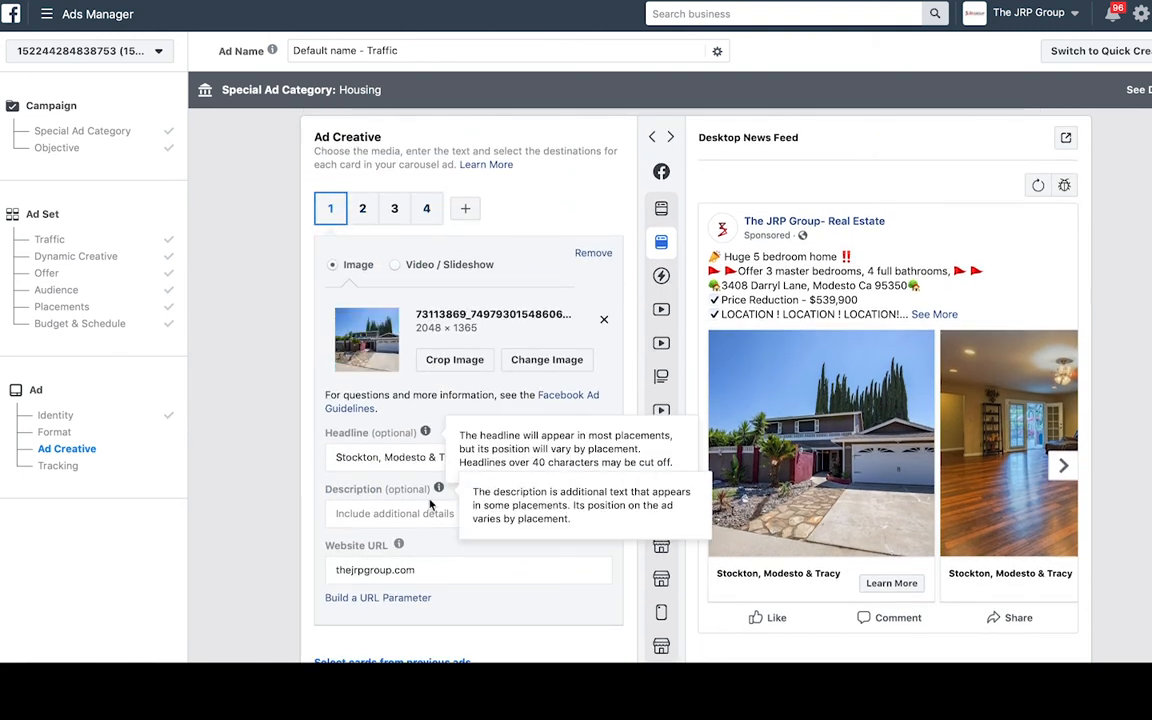
{"action": "left_click", "coordinate": [383, 460]}
{"action": "key", "text": "ctrl+a"}
{"action": "key", "text": "ctrl+v"}
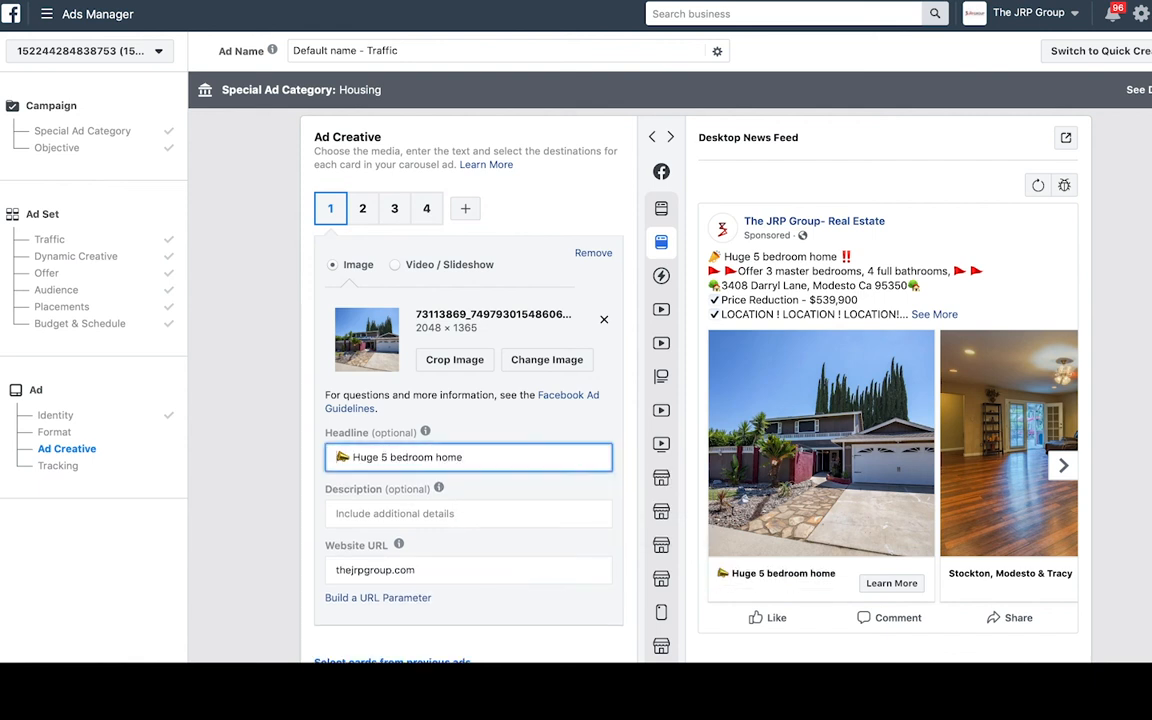
{"action": "left_click_drag", "start_coordinate": [468, 457], "coordinate": [286, 455]}
{"action": "key", "text": "ctrl+c"}
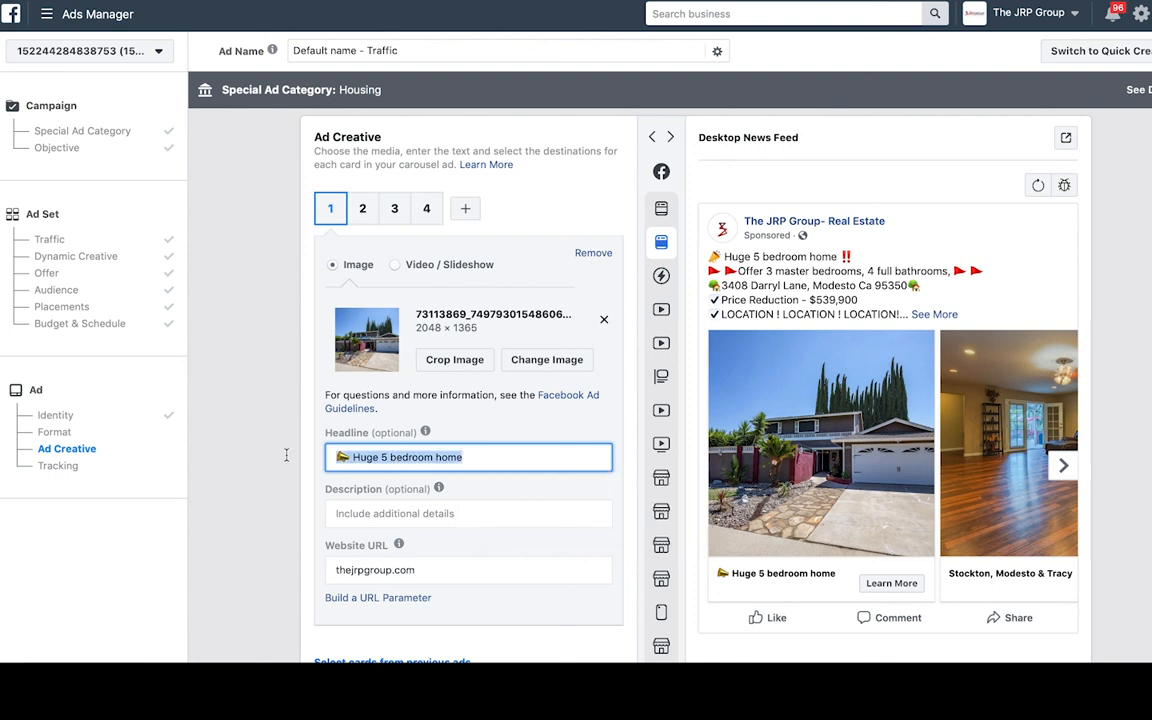
{"action": "left_click", "coordinate": [365, 209]}
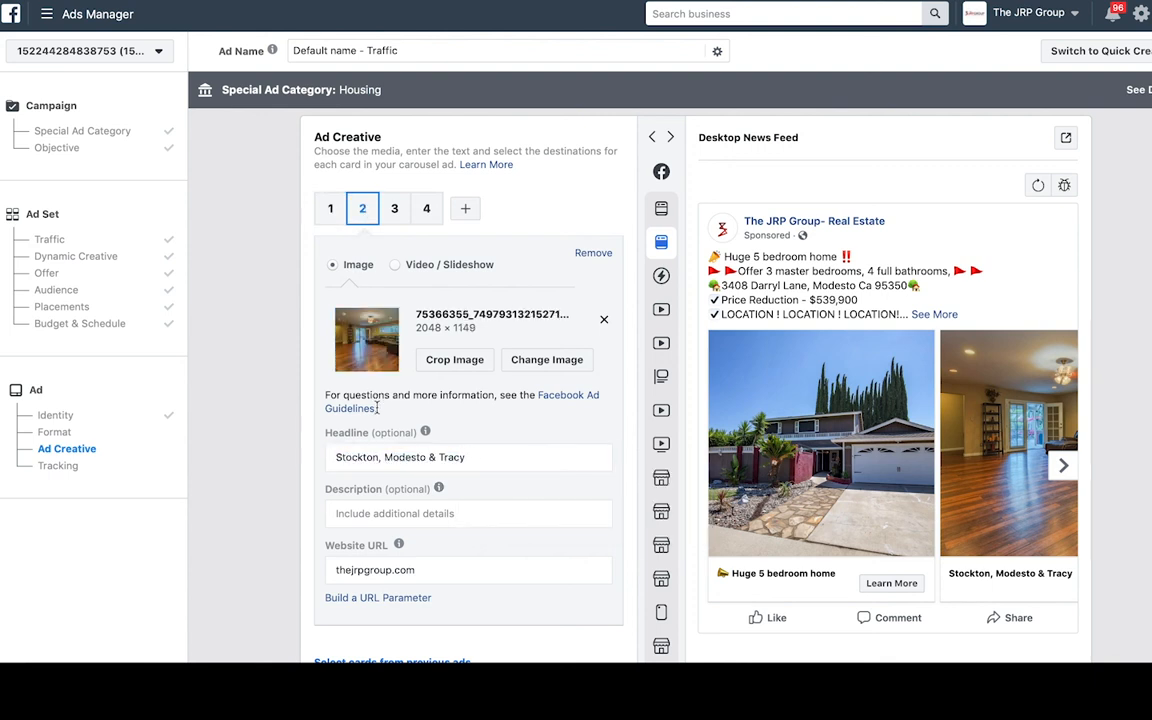
{"action": "triple_click", "coordinate": [380, 457]}
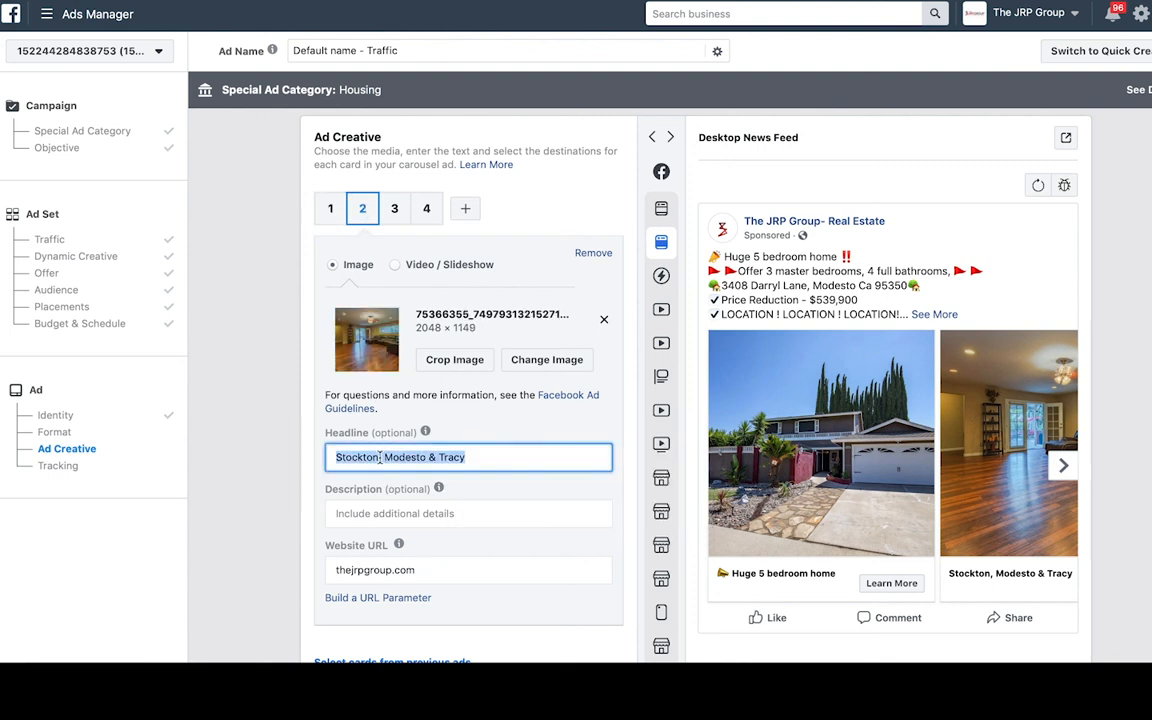
{"action": "key", "text": "ctrl+v"}
- Give cards 3 and 4 the same headline, then return to card 1
{"action": "left_click", "coordinate": [395, 210]}
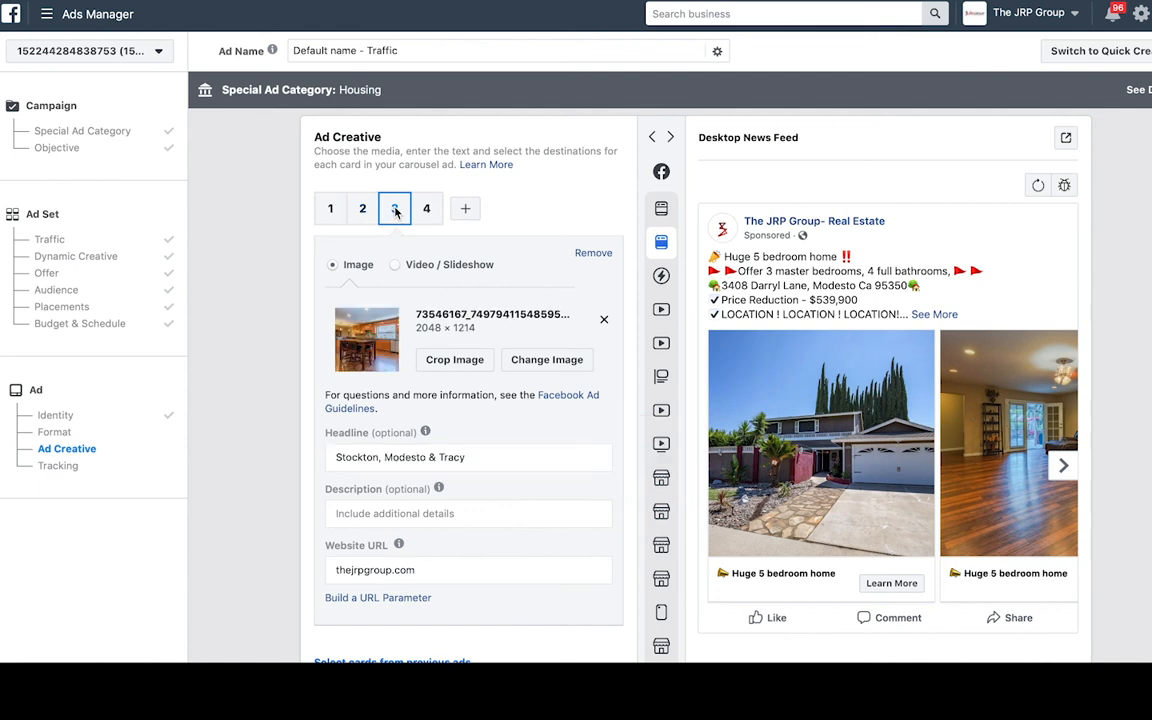
{"action": "triple_click", "coordinate": [373, 456]}
{"action": "key", "text": "ctrl+v"}
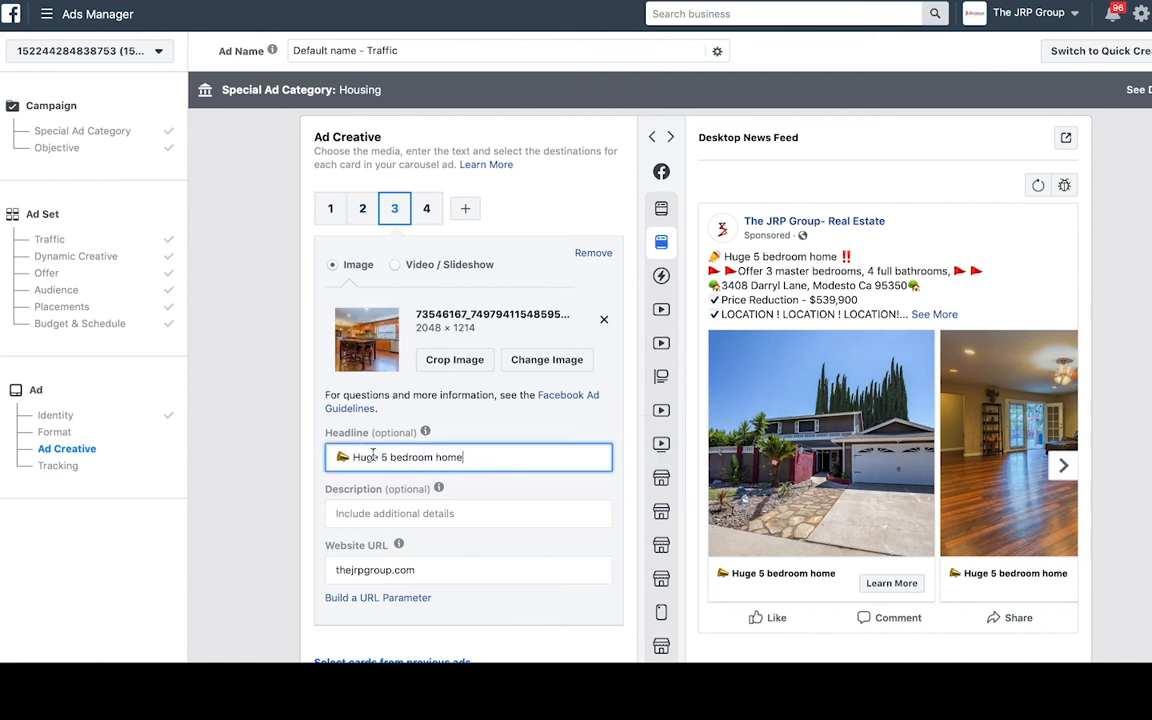
{"action": "left_click", "coordinate": [402, 458]}
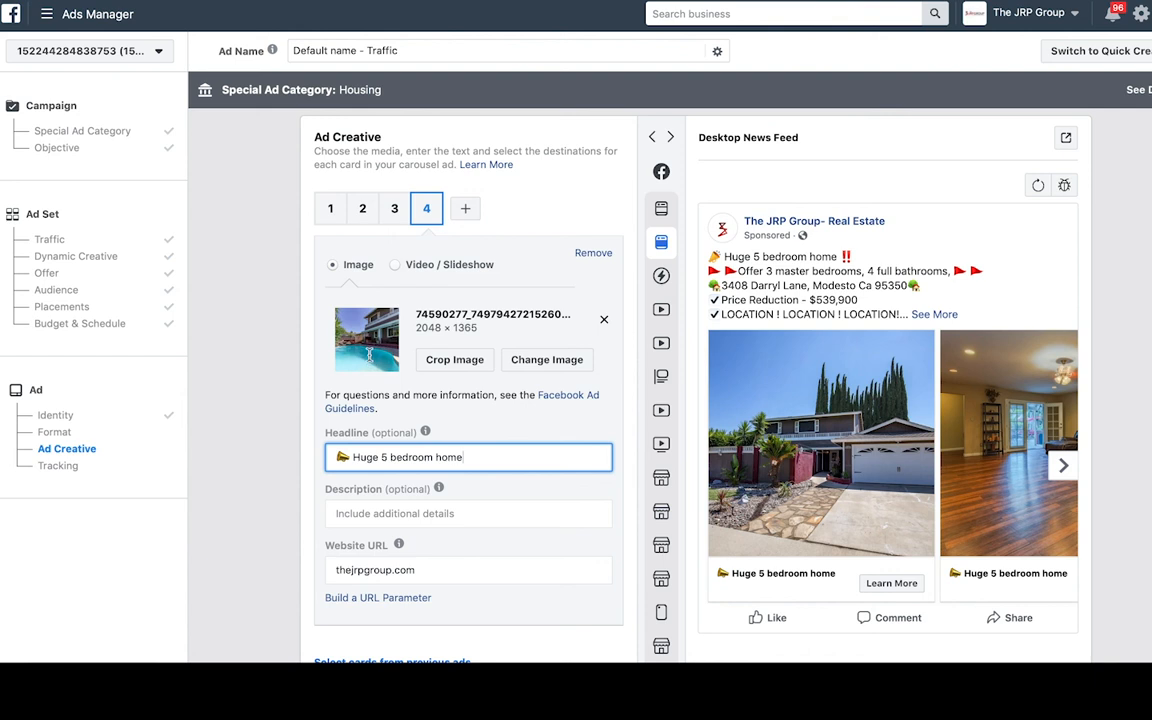
{"action": "left_click", "coordinate": [331, 208]}
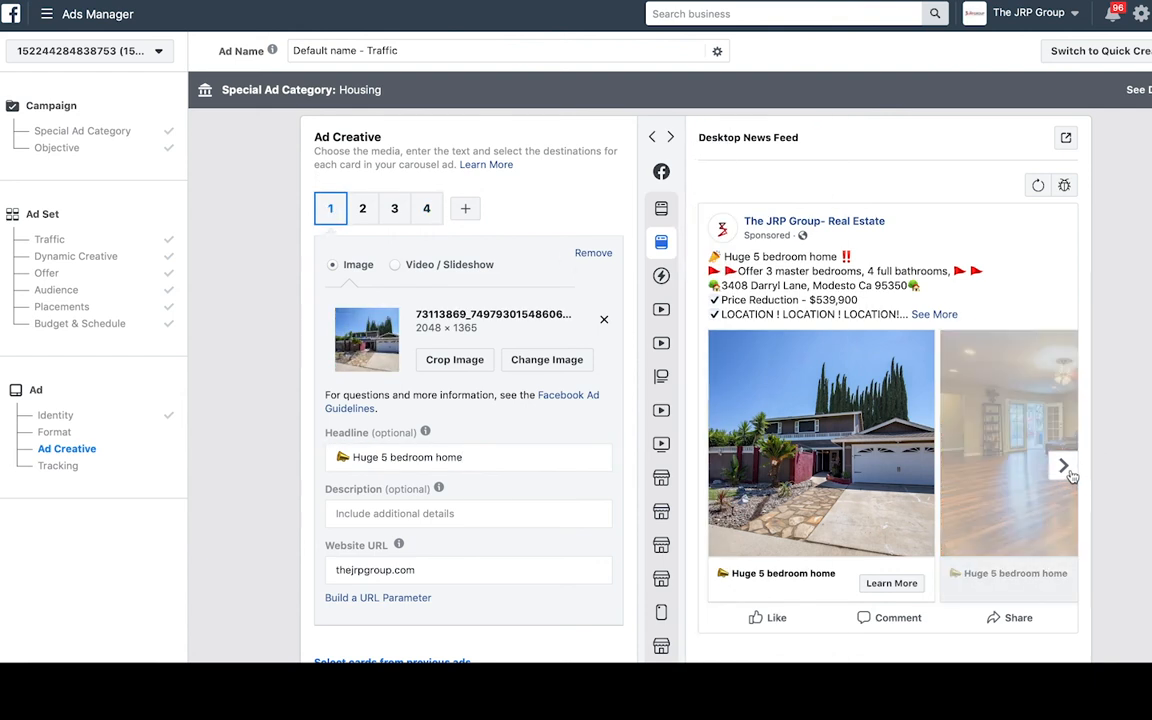
- Page the preview to the pool card, expand the full description, and scroll to See More URL
{"action": "left_click", "coordinate": [1063, 467]}
{"action": "left_click", "coordinate": [1063, 467]}
{"action": "left_click", "coordinate": [1063, 467]}
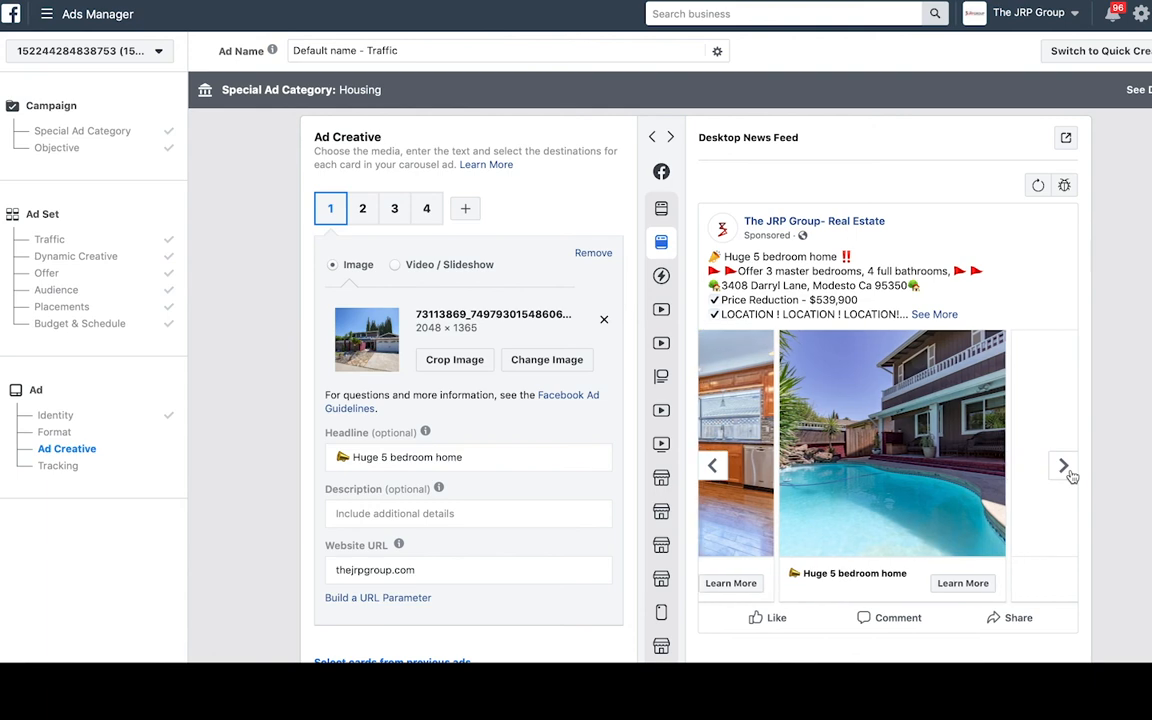
{"action": "left_click", "coordinate": [933, 315]}
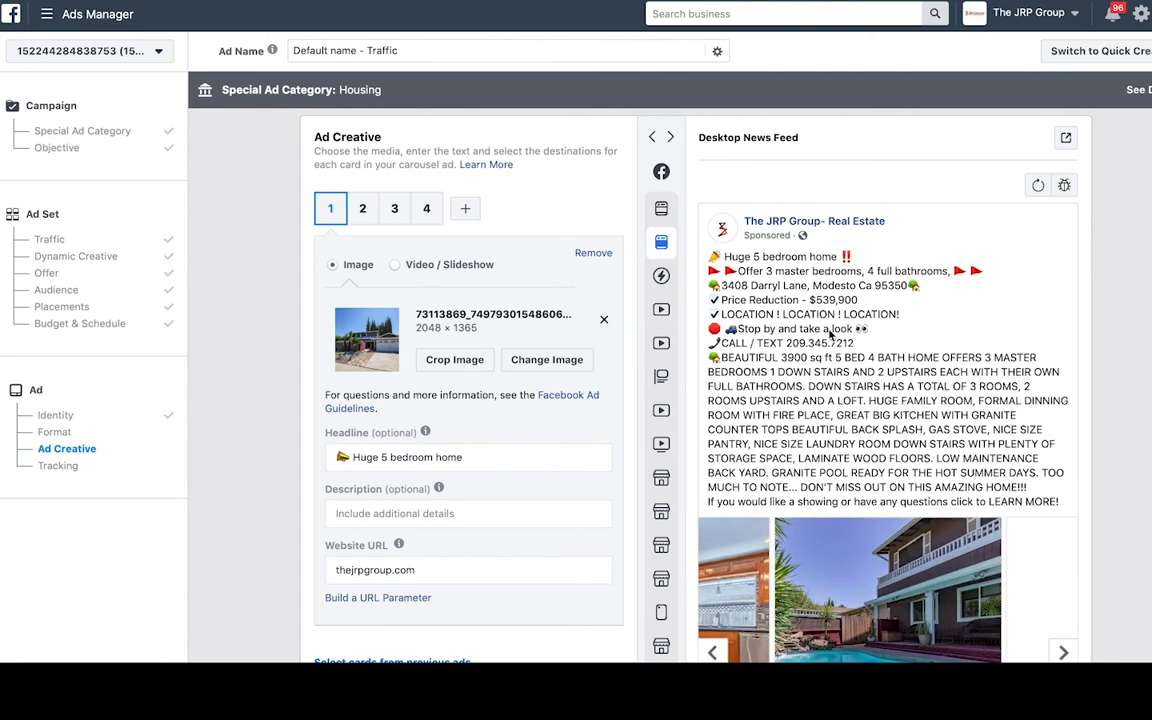
{"action": "scroll", "coordinate": [978, 425], "scroll_direction": "down", "scroll_amount": 3}
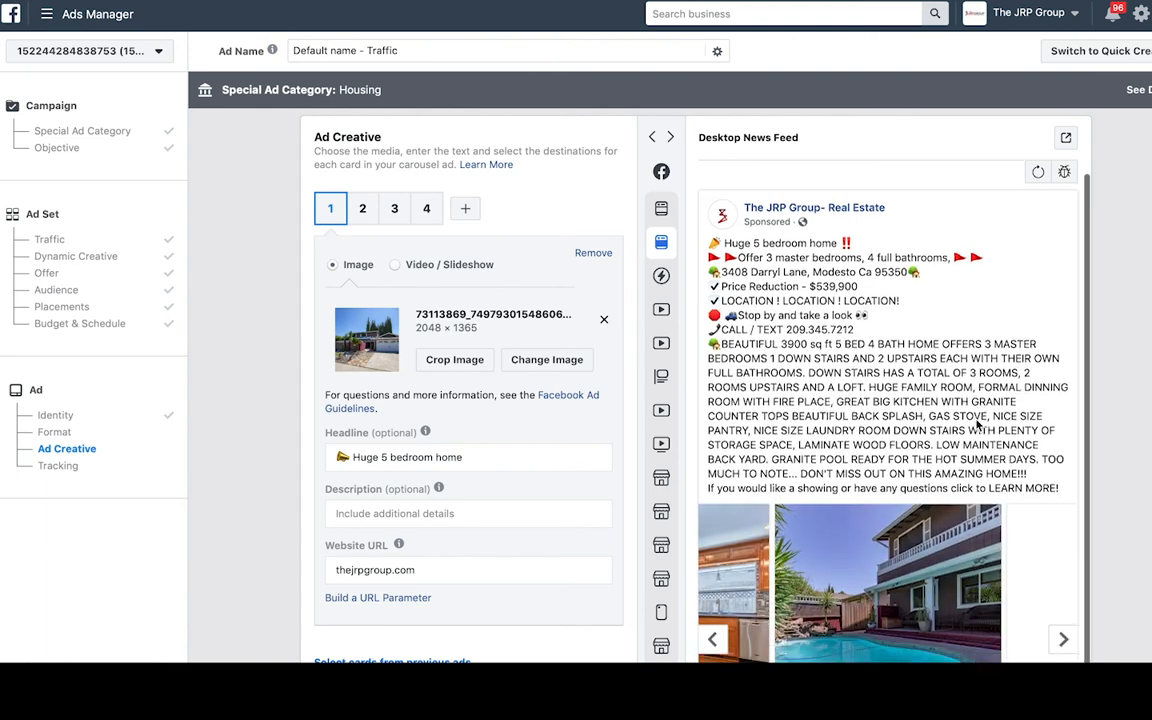
{"action": "scroll", "coordinate": [458, 425], "scroll_direction": "down", "scroll_amount": 4}
{"action": "scroll", "coordinate": [458, 425], "scroll_direction": "down", "scroll_amount": 4}
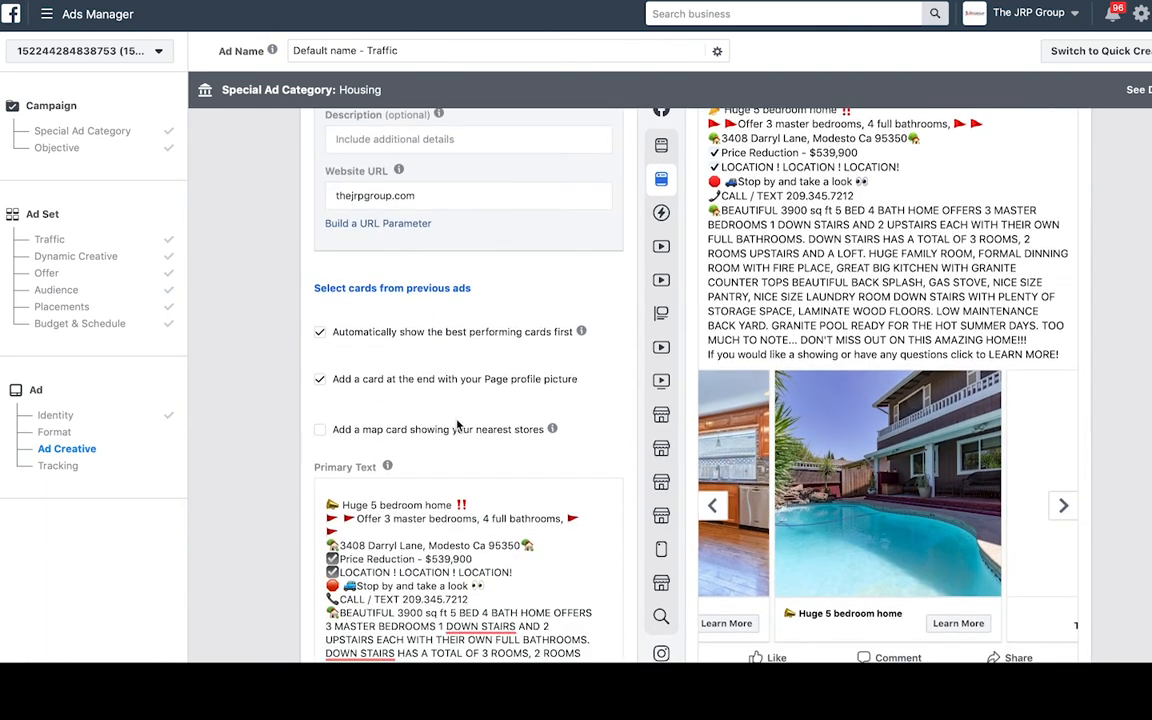
{"action": "scroll", "coordinate": [456, 418], "scroll_direction": "down", "scroll_amount": 3}
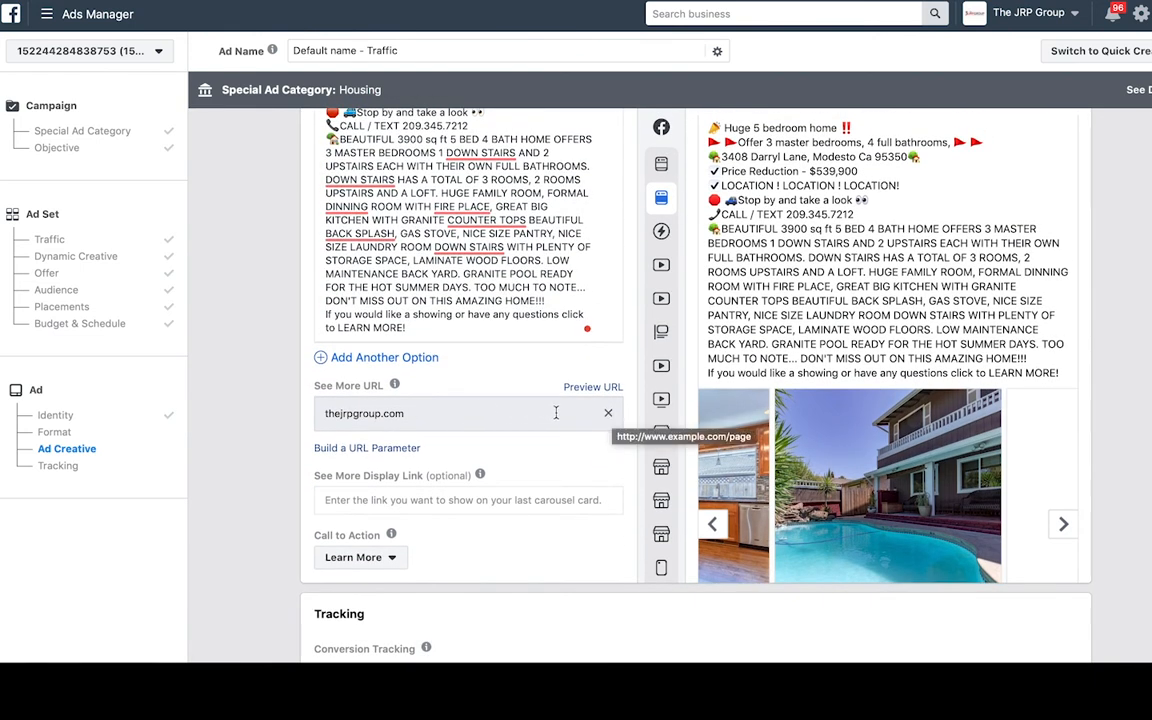
- Clear the See More URL and focus the address bar on the listing page
{"action": "left_click", "coordinate": [608, 415]}
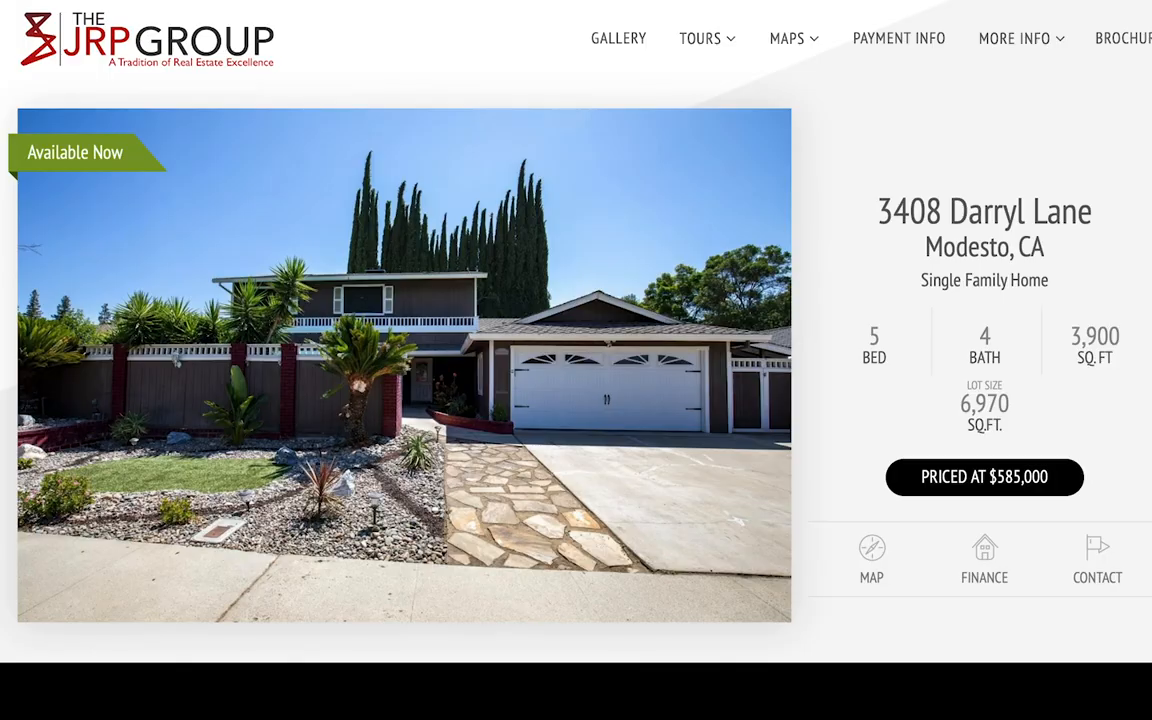
{"action": "key", "text": "super+l"}
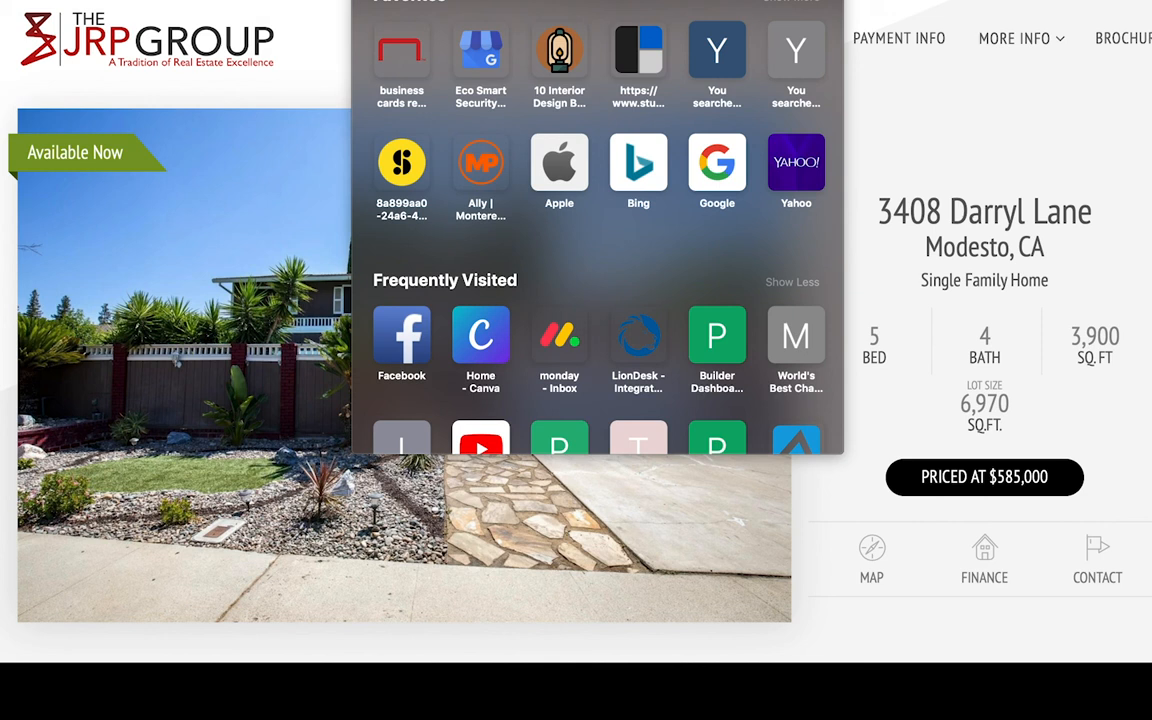
{"action": "left_click", "coordinate": [950, 101]}
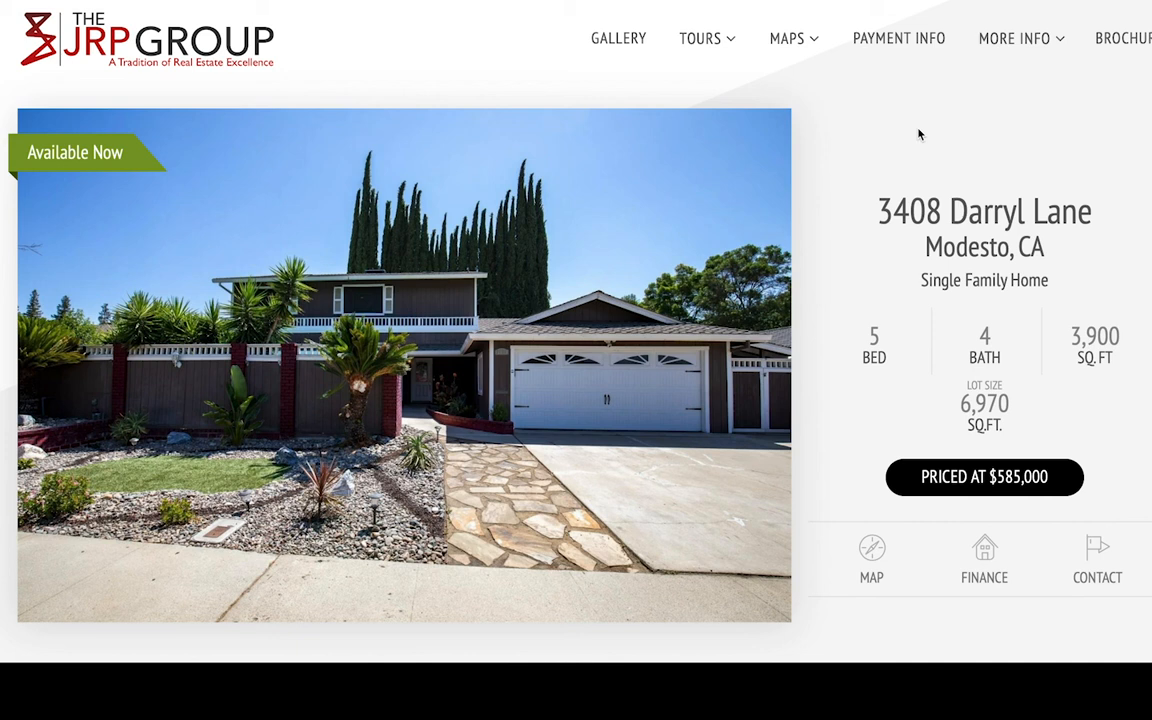
{"action": "scroll", "coordinate": [872, 150], "scroll_direction": "down", "scroll_amount": 1}
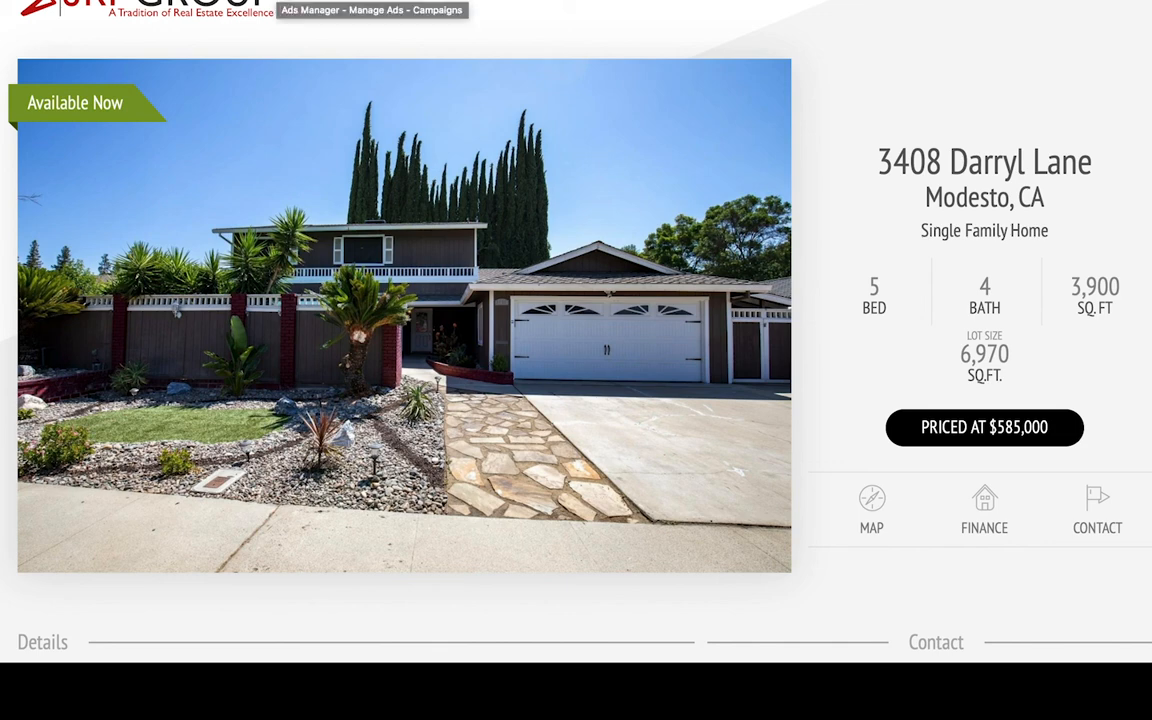
{"action": "left_click", "coordinate": [597, 1]}
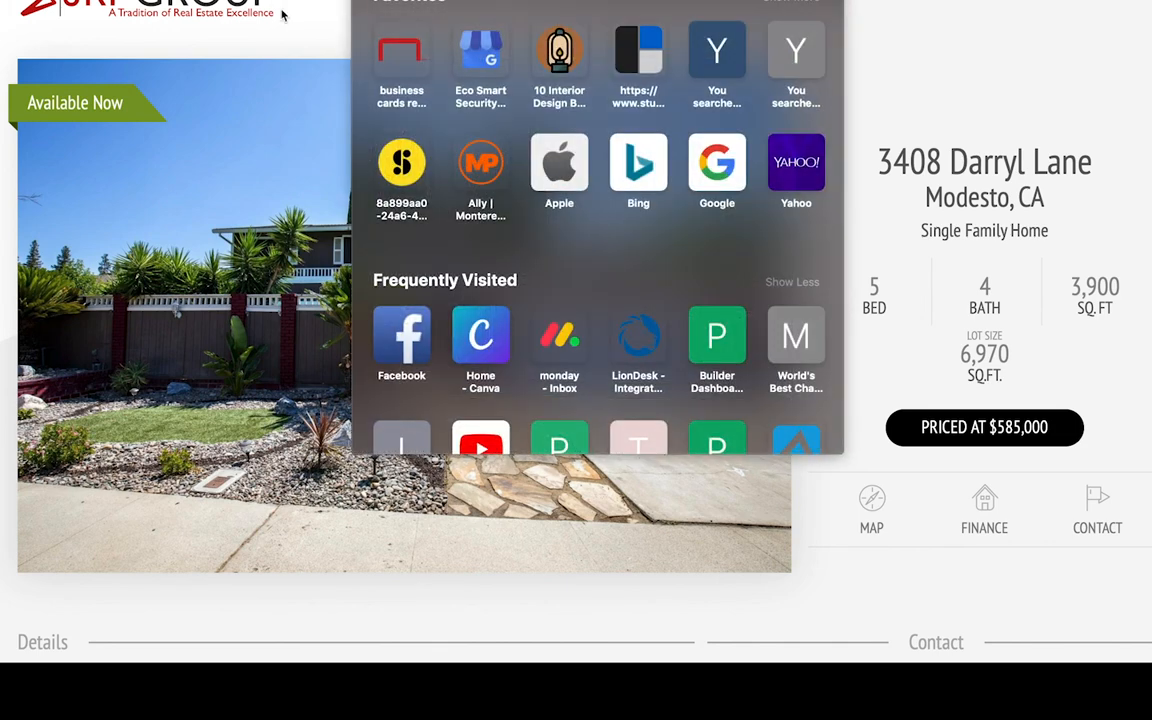
{"action": "left_click", "coordinate": [274, 19]}
{"action": "left_click", "coordinate": [252, 1]}
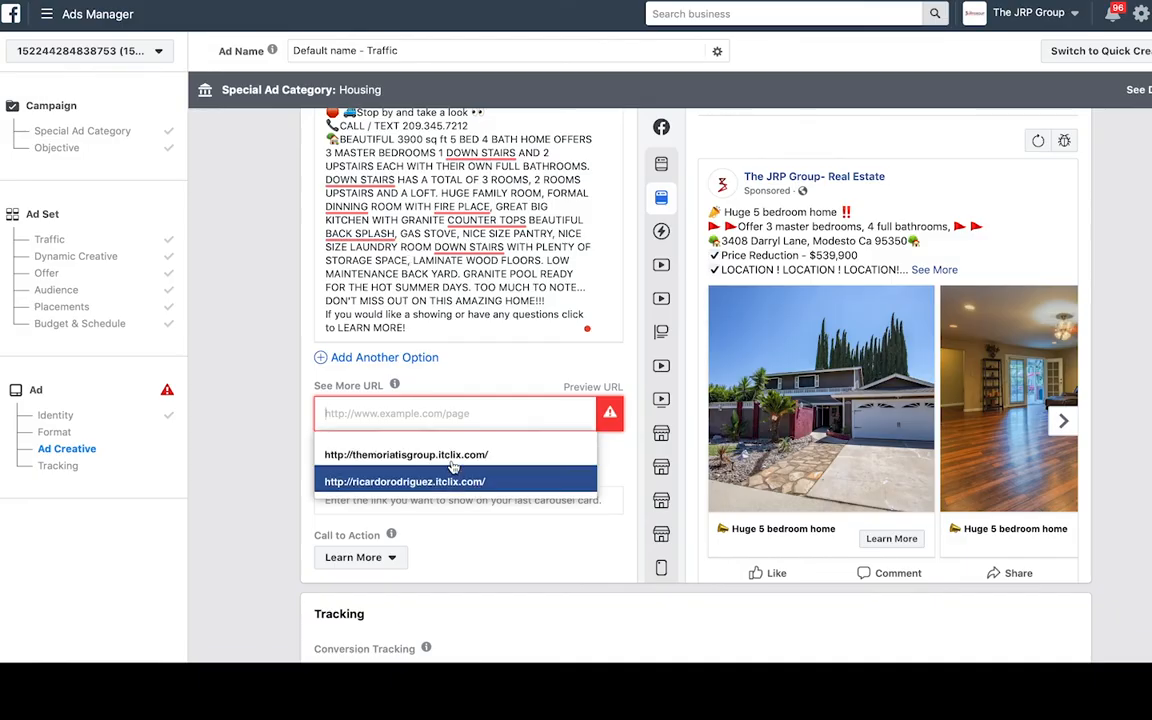
{"action": "left_click", "coordinate": [433, 420]}
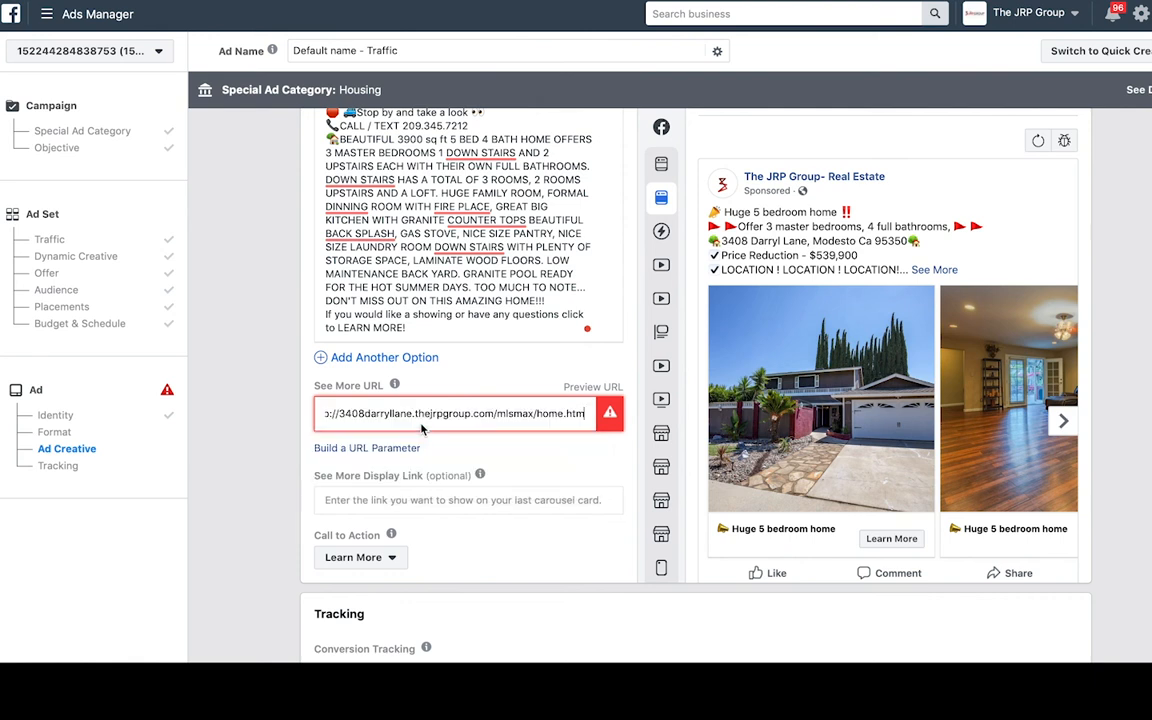
{"action": "left_click", "coordinate": [464, 453]}
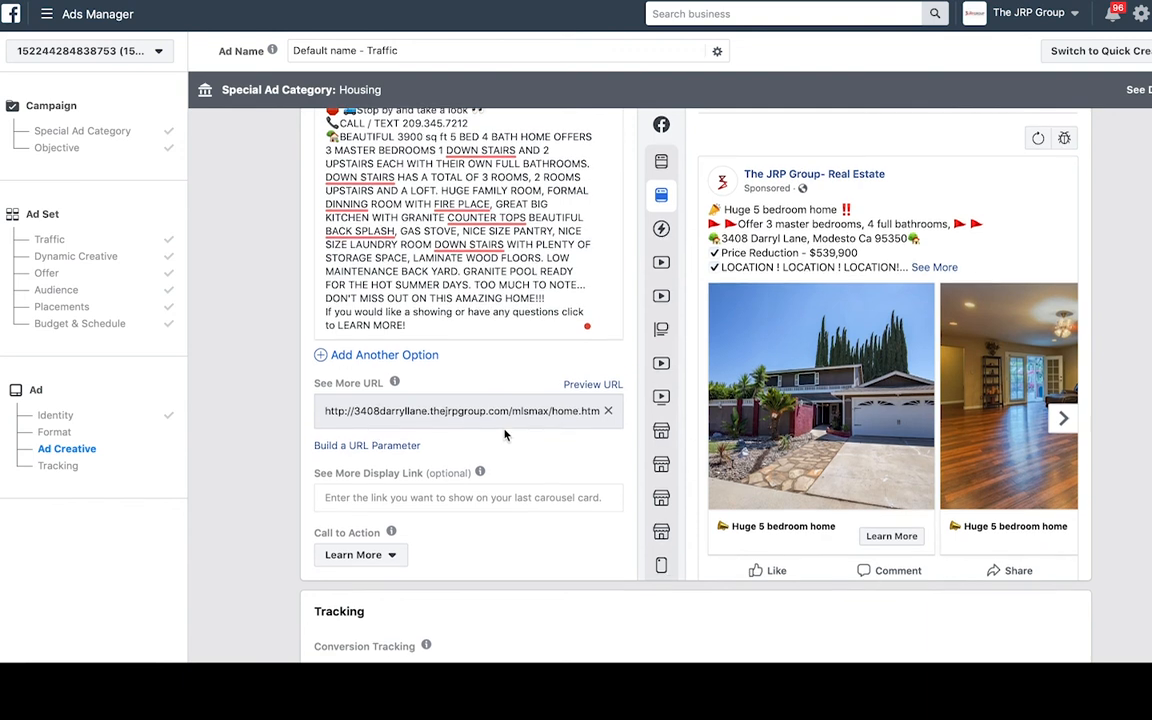
{"action": "scroll", "coordinate": [504, 432], "scroll_direction": "down", "scroll_amount": 3}
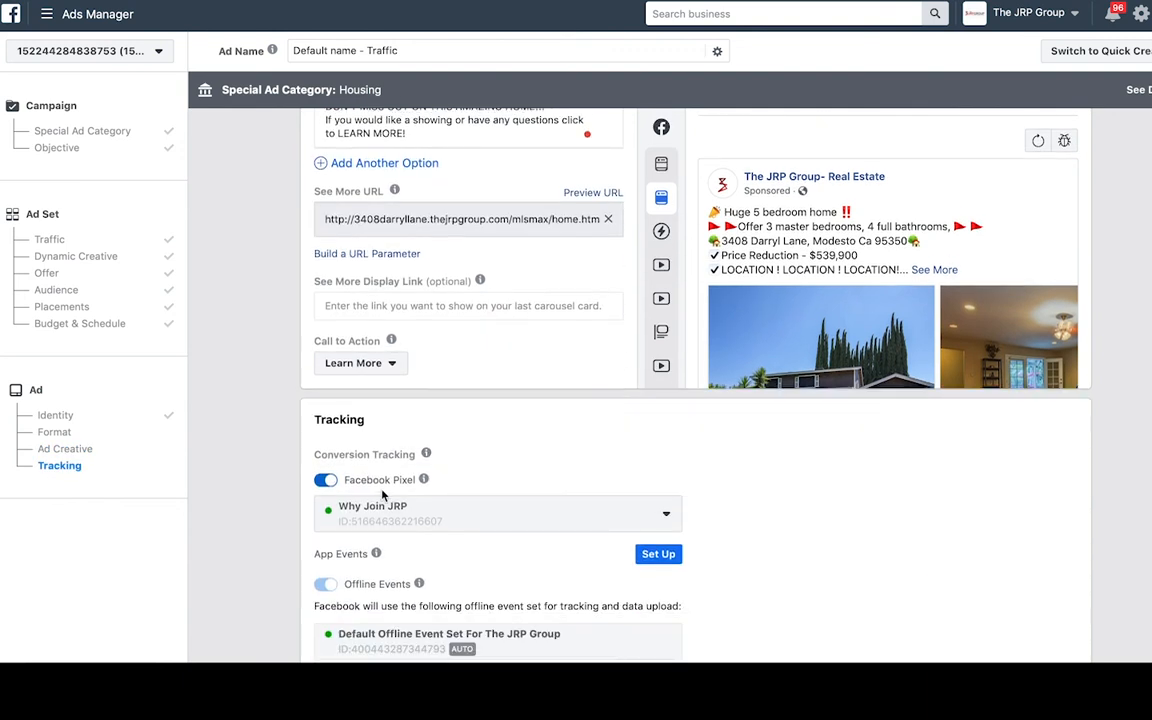
- Turn off Facebook Pixel conversion tracking for the ad
{"action": "left_click", "coordinate": [327, 481]}
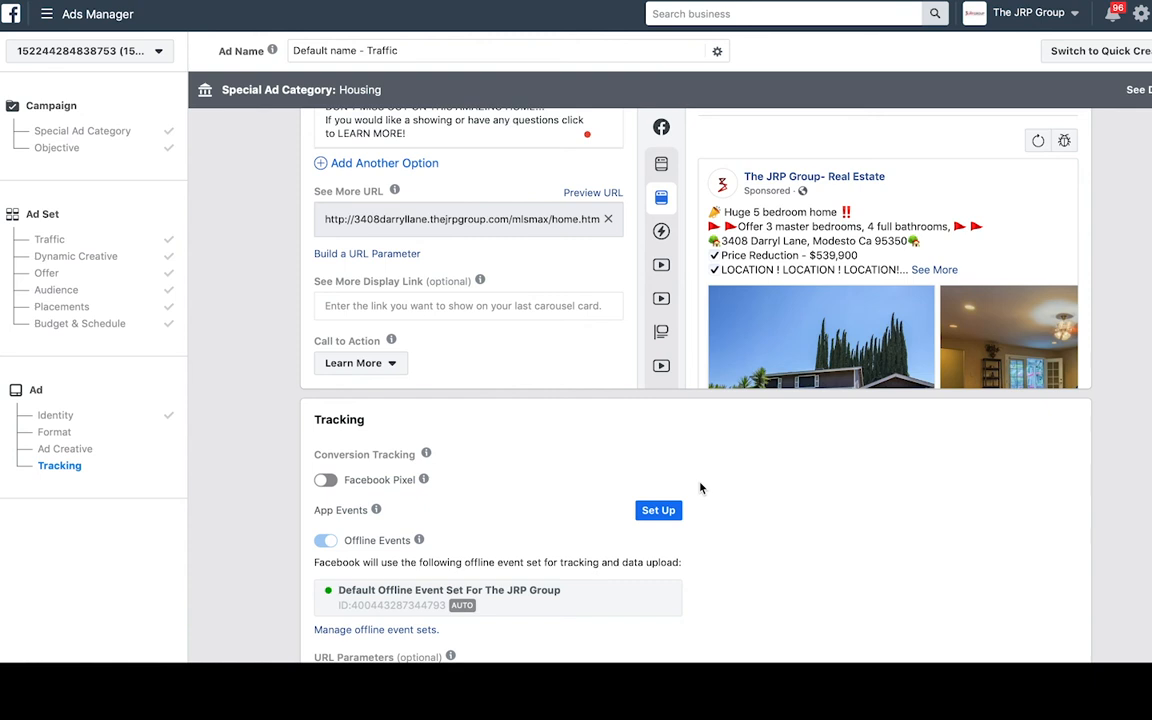
{"action": "scroll", "coordinate": [700, 488], "scroll_direction": "down", "scroll_amount": 3}
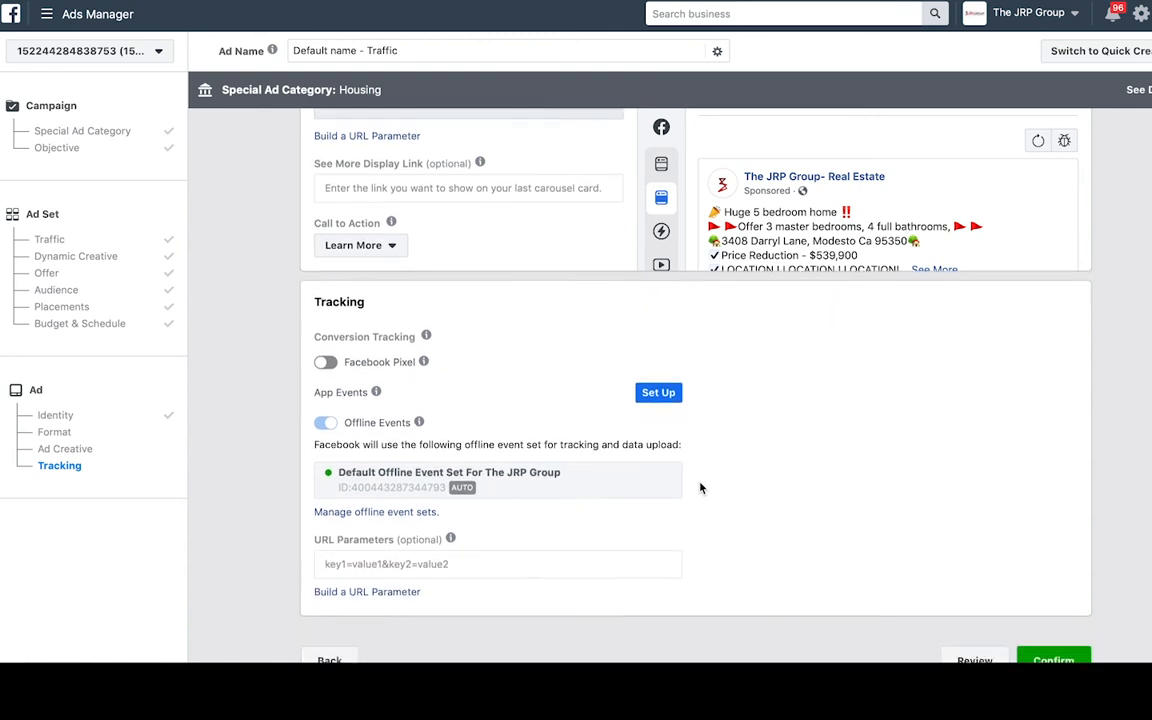
{"action": "scroll", "coordinate": [700, 488], "scroll_direction": "up", "scroll_amount": 6}
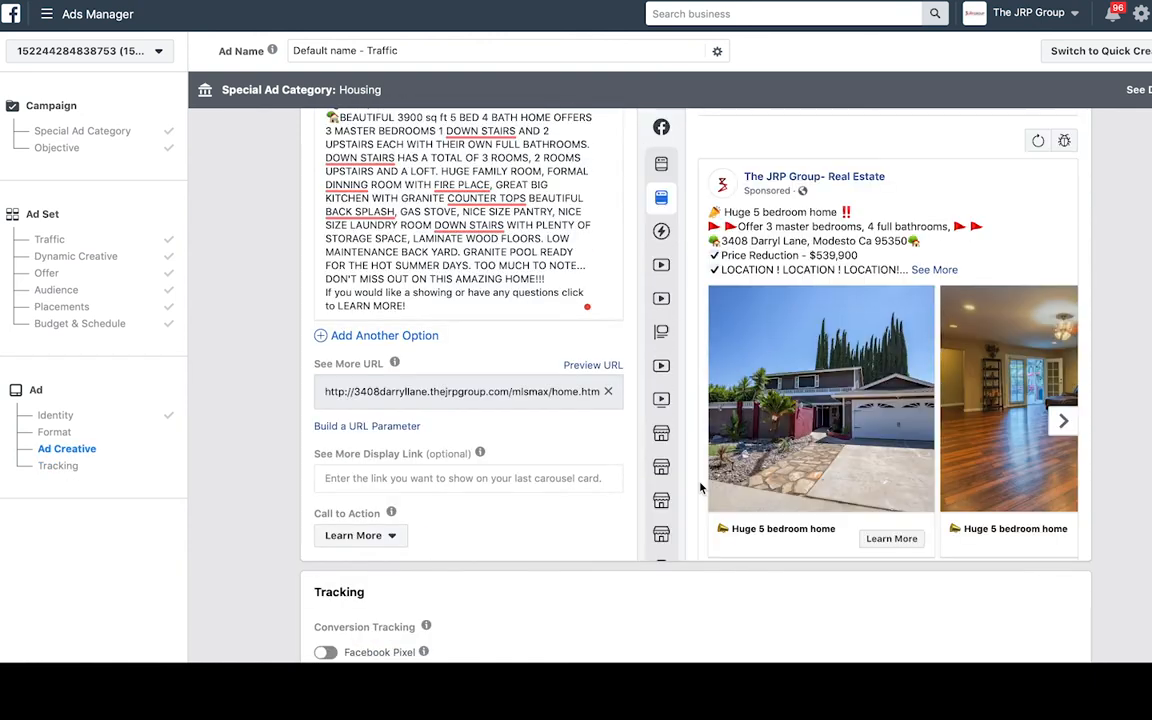
{"action": "scroll", "coordinate": [700, 488], "scroll_direction": "up", "scroll_amount": 5}
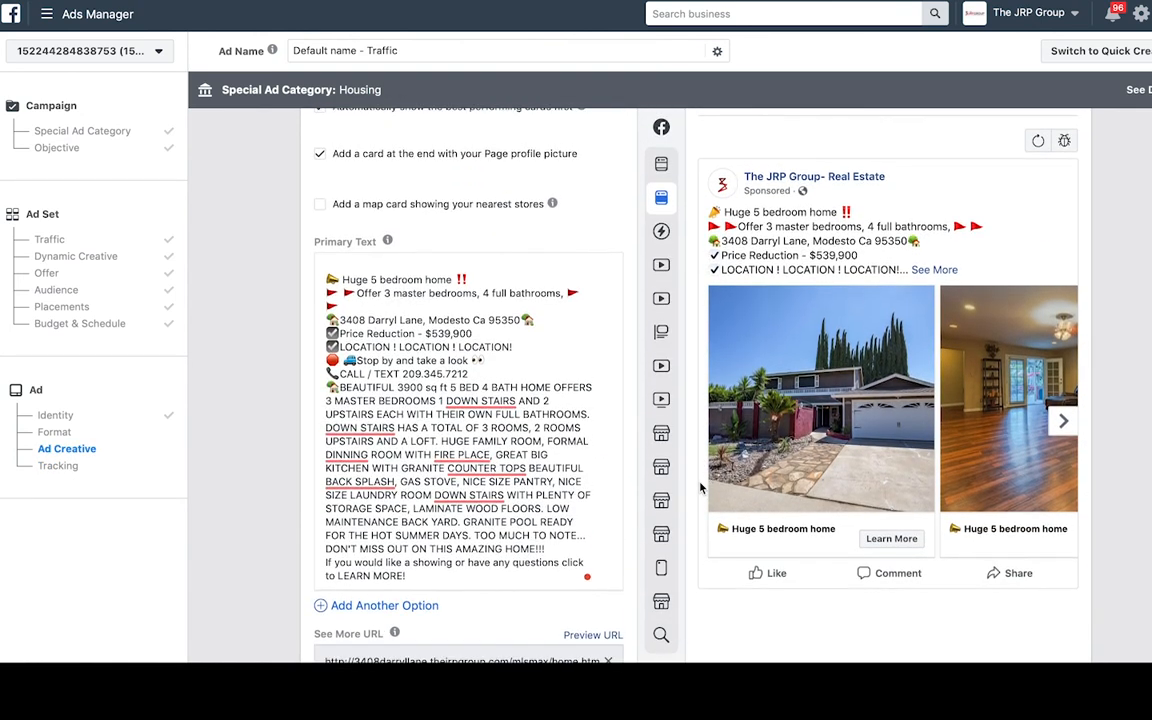
- Expand the full ad text in the preview and page through the carousel photo cards
{"action": "left_click", "coordinate": [934, 269]}
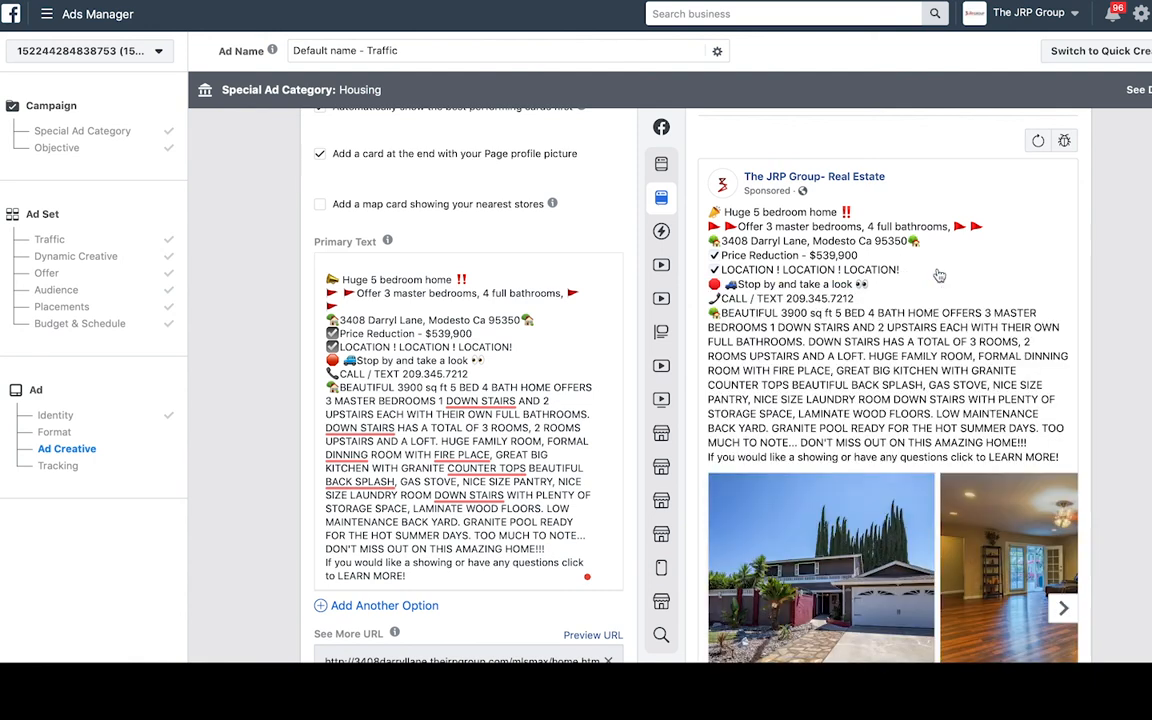
{"action": "scroll", "coordinate": [957, 461], "scroll_direction": "down", "scroll_amount": 2}
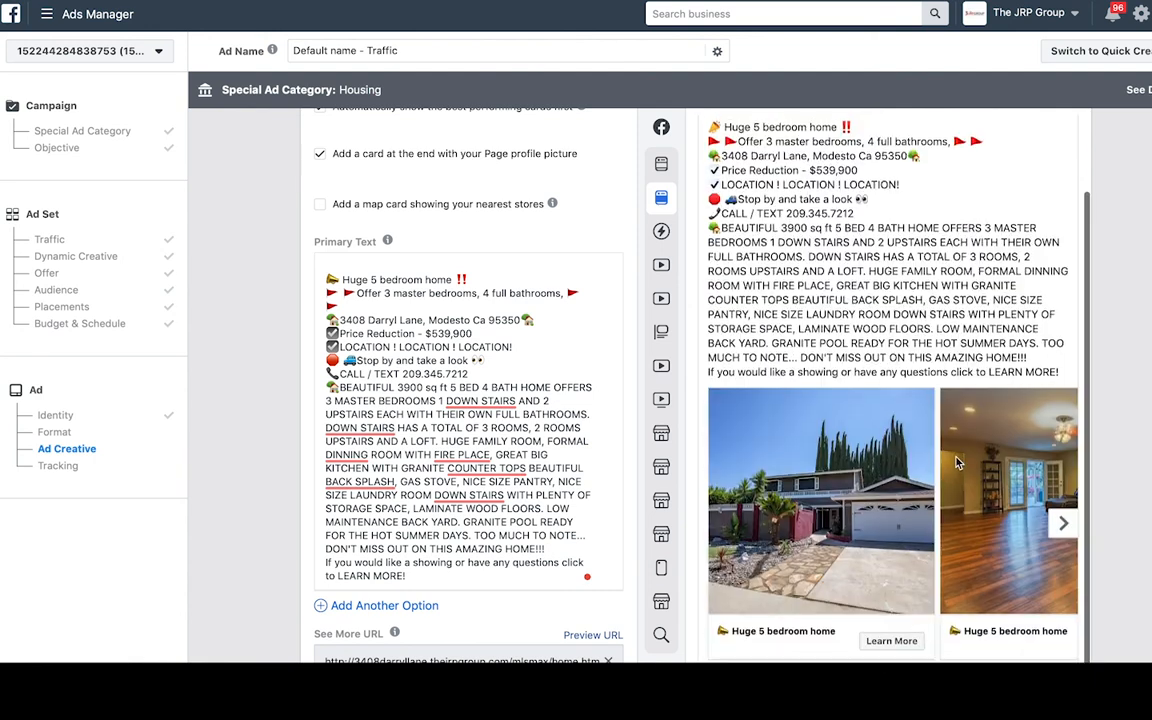
{"action": "left_click", "coordinate": [1066, 528]}
{"action": "left_click", "coordinate": [1065, 527]}
{"action": "left_click", "coordinate": [1065, 527]}
{"action": "left_click", "coordinate": [1065, 527]}
{"action": "scroll", "coordinate": [947, 256], "scroll_direction": "up", "scroll_amount": 3}
{"action": "scroll", "coordinate": [610, 258], "scroll_direction": "up", "scroll_amount": 10}
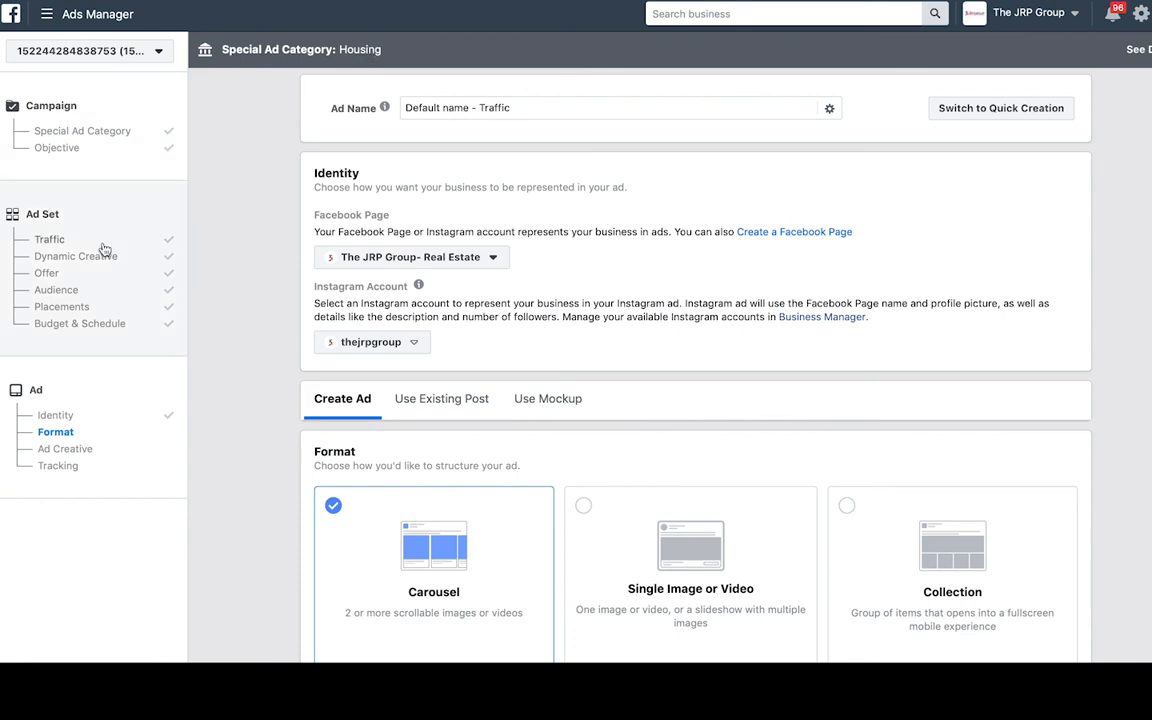
- Review the campaign's special ad category, then the ad set's audience and placement settings
{"action": "left_click", "coordinate": [95, 134]}
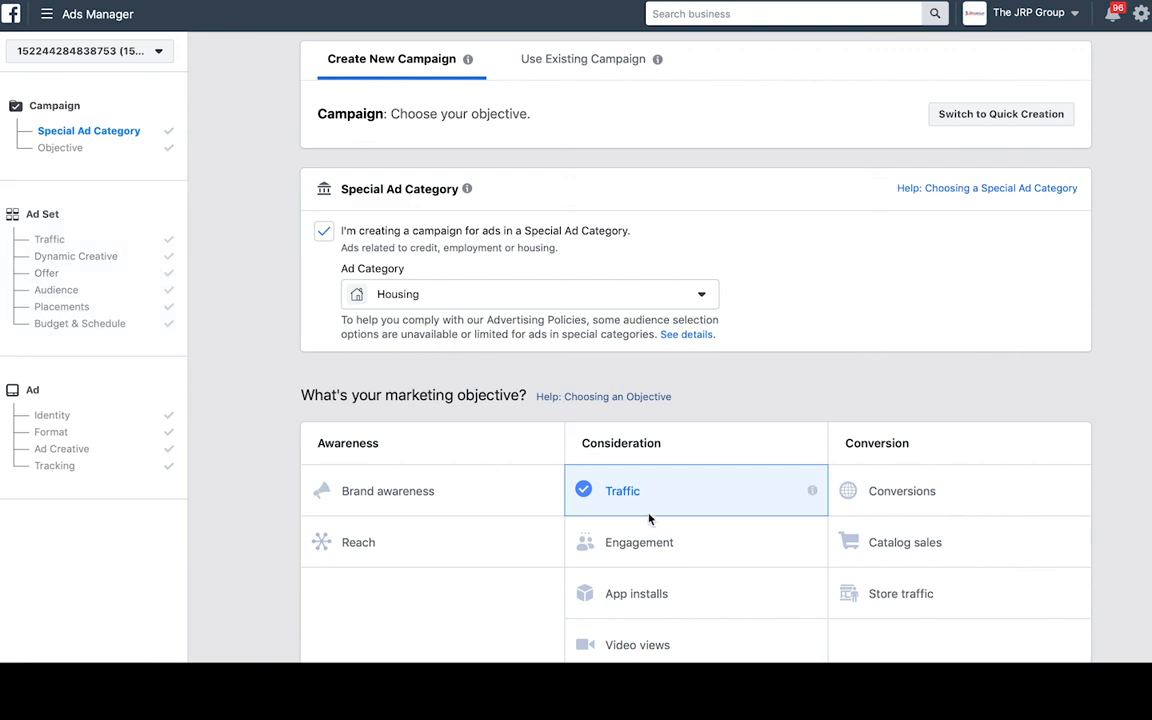
{"action": "left_click", "coordinate": [77, 290]}
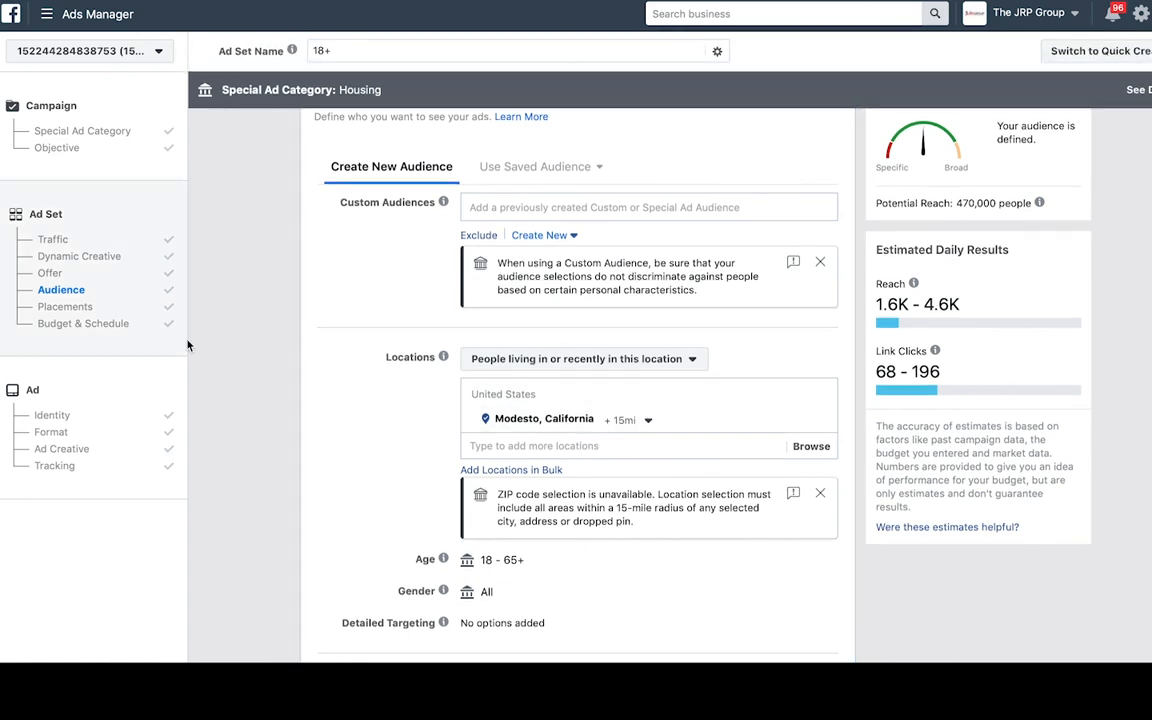
{"action": "left_click", "coordinate": [66, 306]}
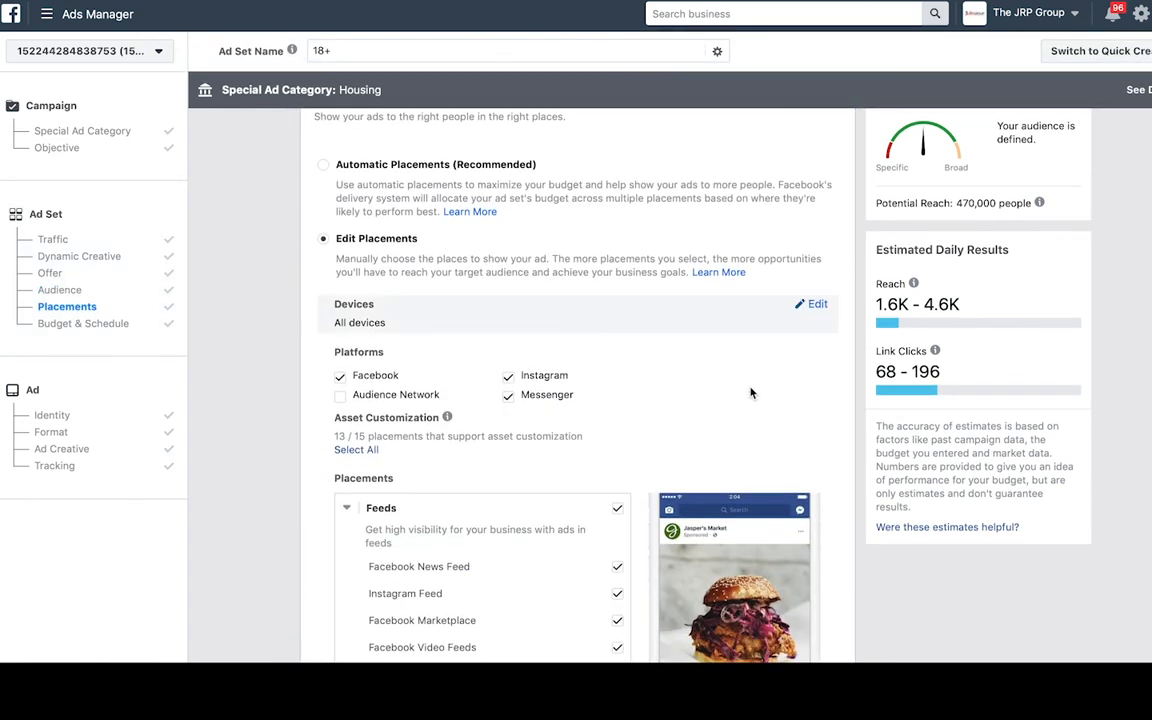
- Keep the ad set's schedule running continuously rather than with start and end dates, then revisit Special Ad Category
{"action": "left_click", "coordinate": [102, 328]}
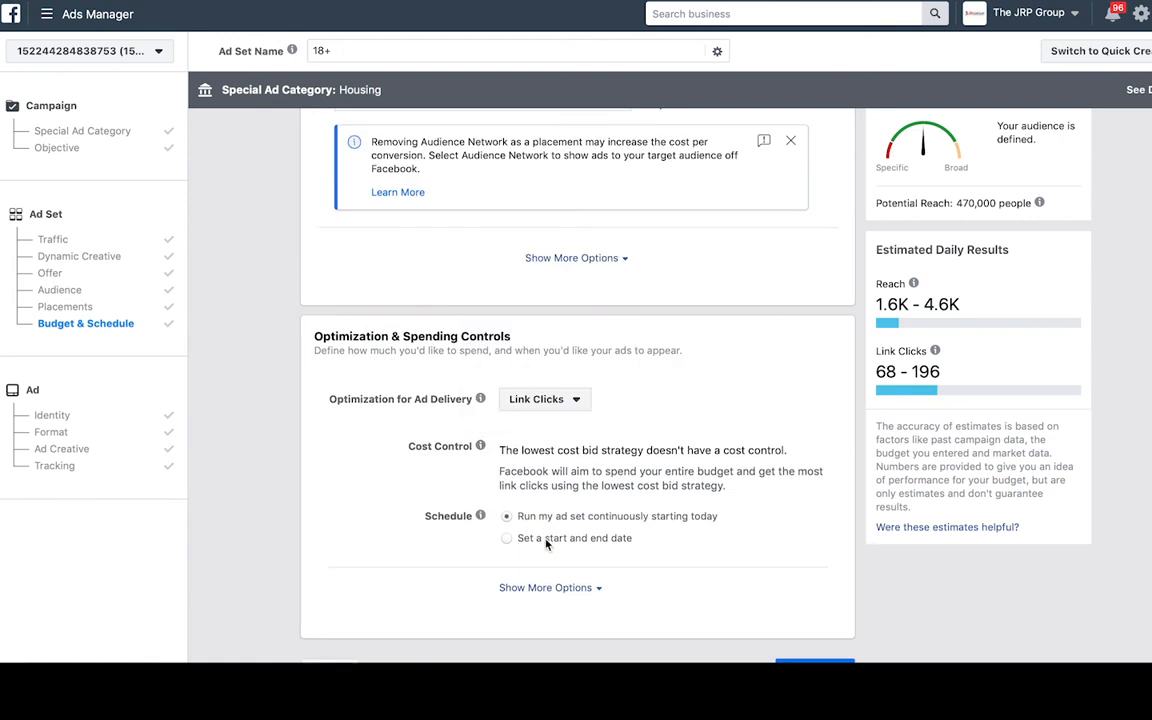
{"action": "left_click", "coordinate": [507, 538]}
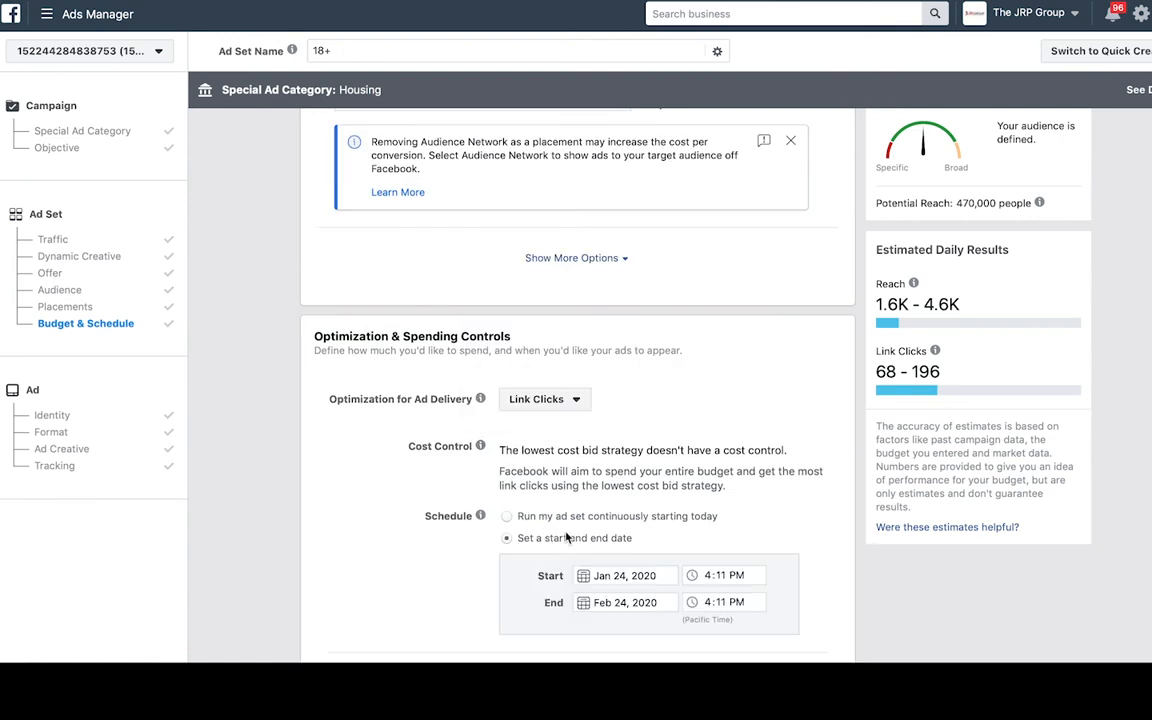
{"action": "scroll", "coordinate": [518, 467], "scroll_direction": "down", "scroll_amount": 2}
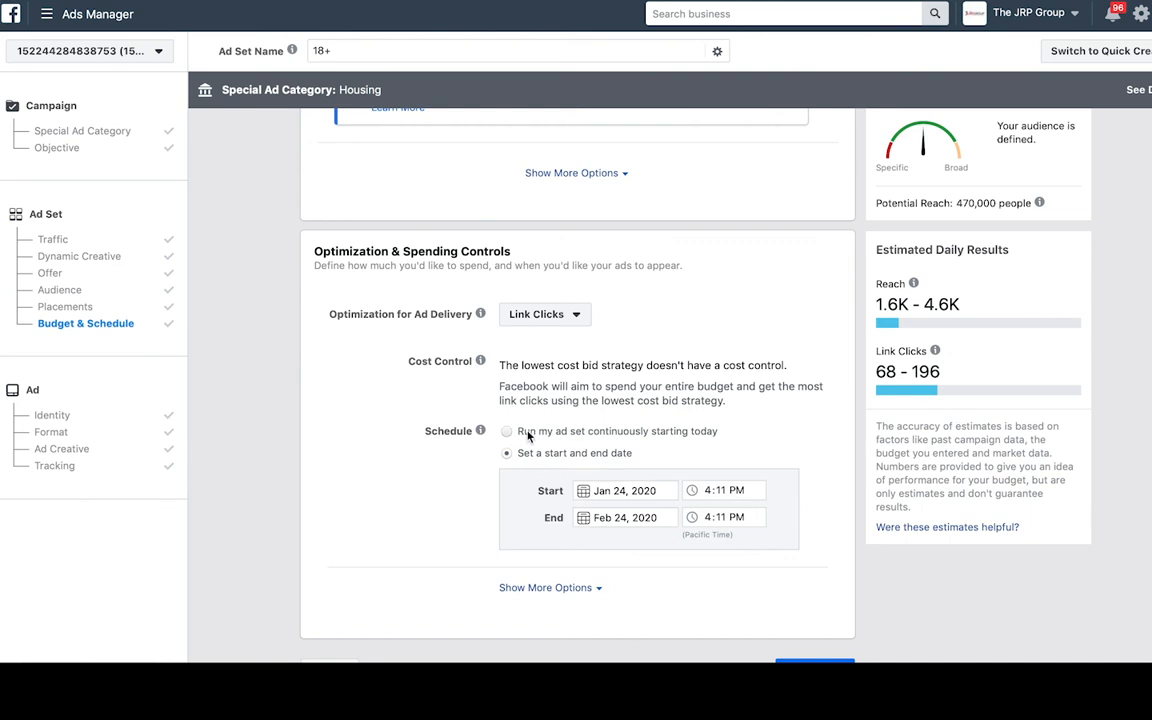
{"action": "left_click", "coordinate": [528, 432]}
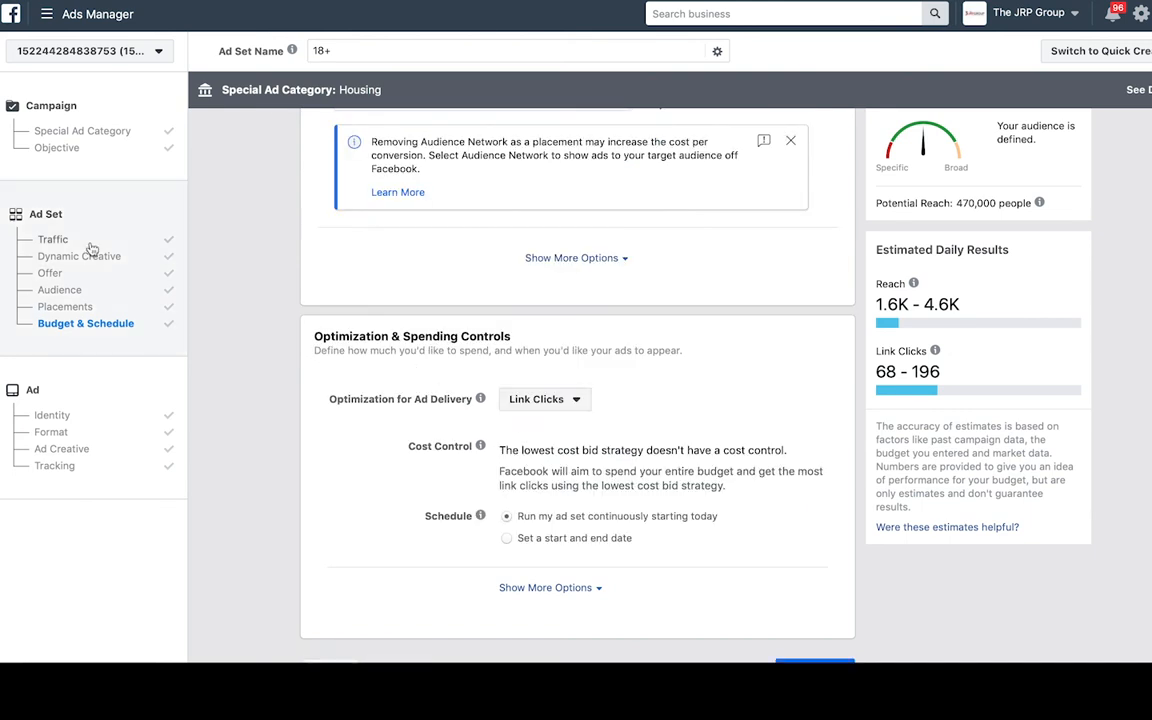
{"action": "left_click", "coordinate": [86, 132]}
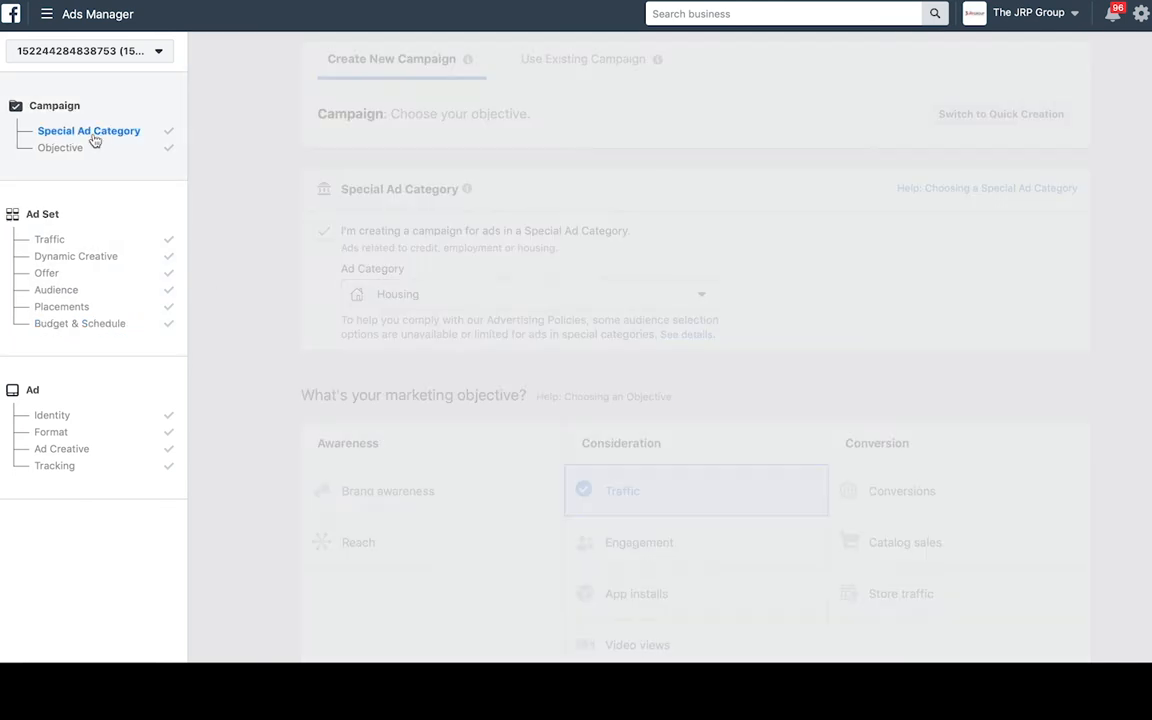
- Leave the campaign budget type on Daily Budget ($20.00) and head to the ad's Tracking section
{"action": "scroll", "coordinate": [470, 280], "scroll_direction": "down", "scroll_amount": 7}
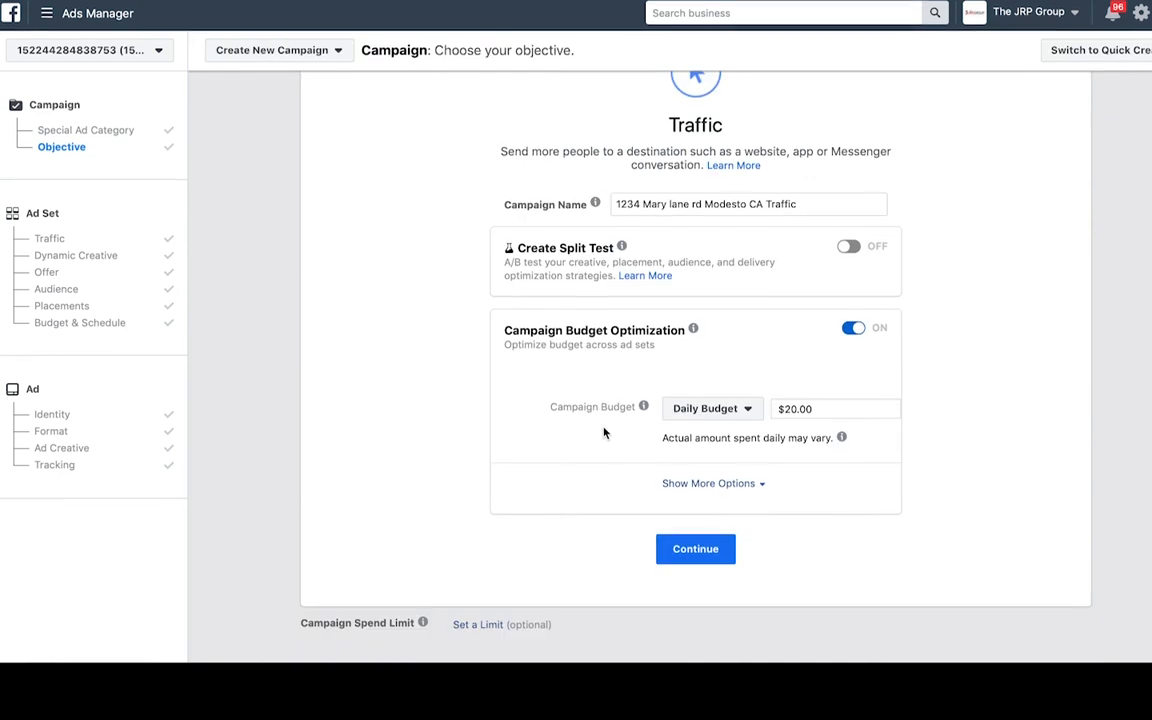
{"action": "left_click", "coordinate": [730, 414]}
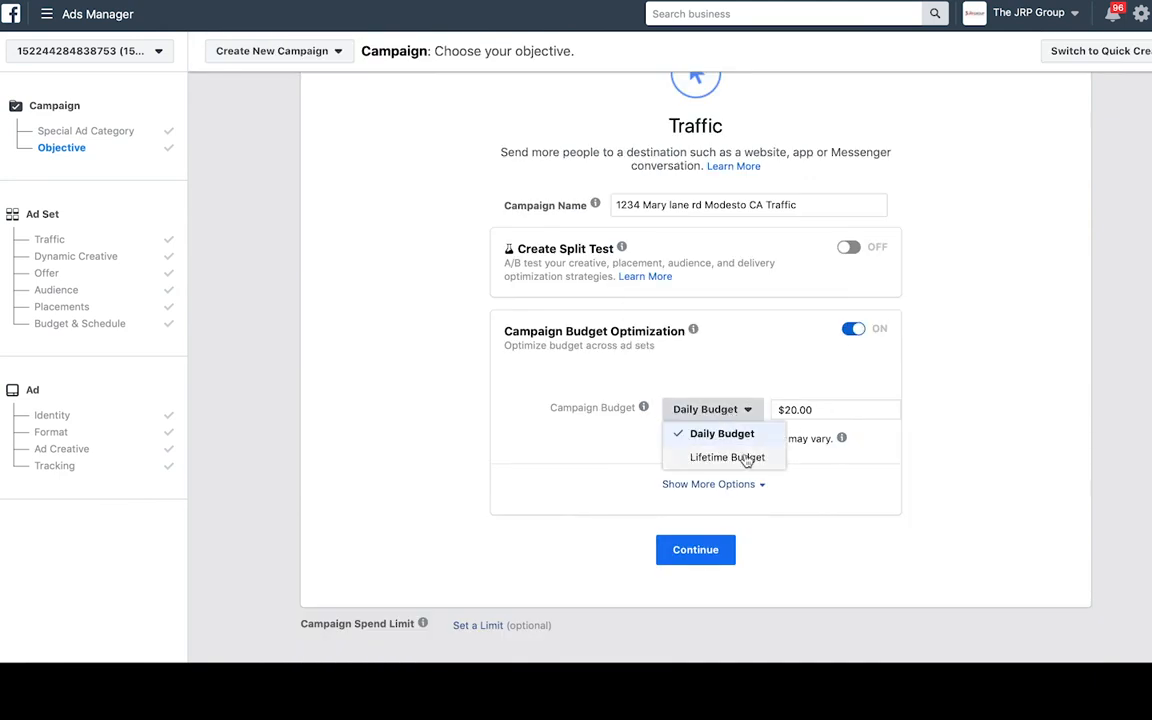
{"action": "left_click", "coordinate": [745, 399]}
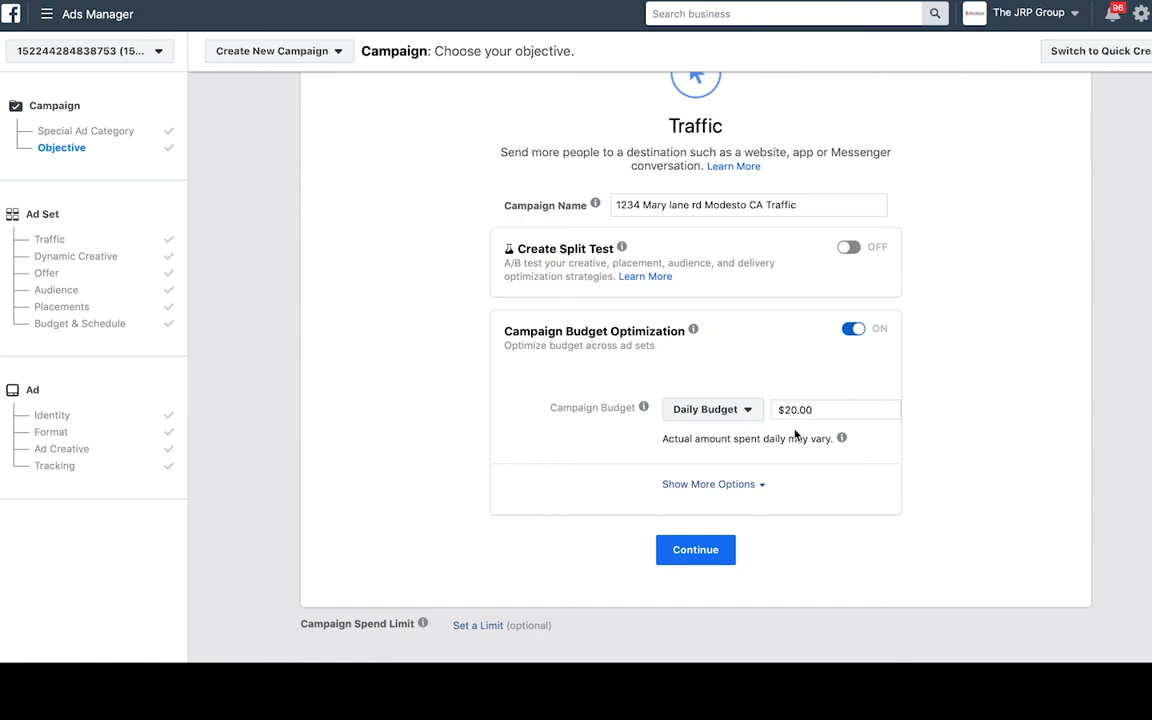
{"action": "left_click", "coordinate": [106, 469]}
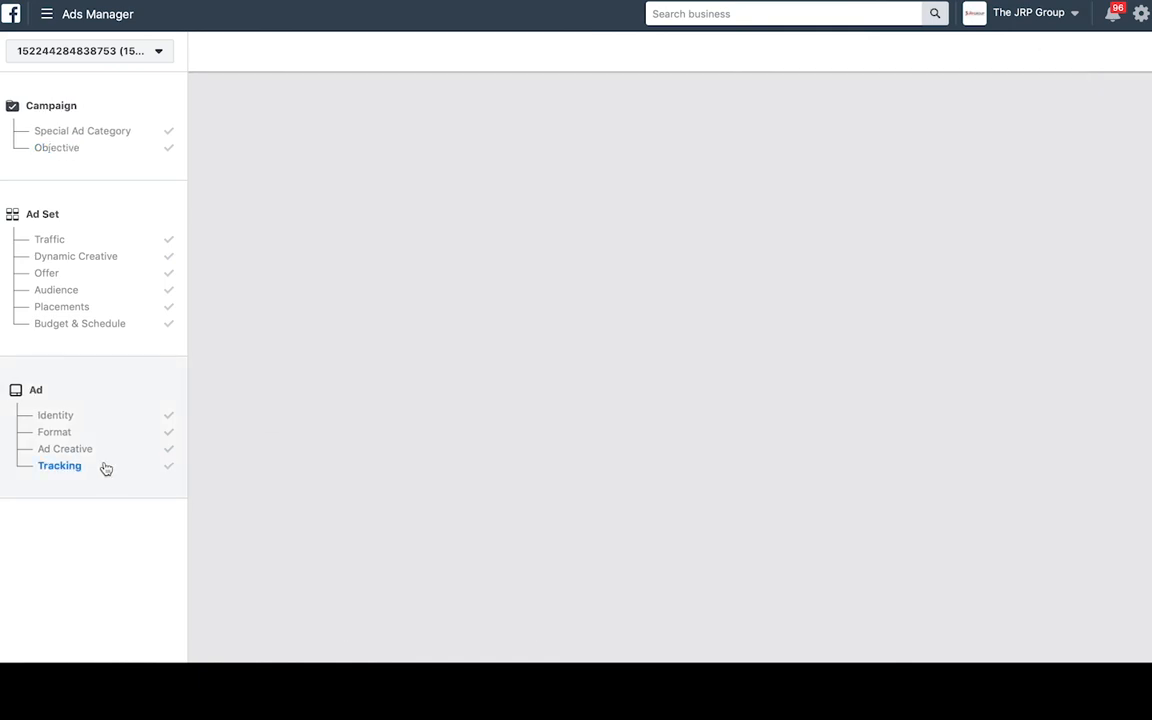